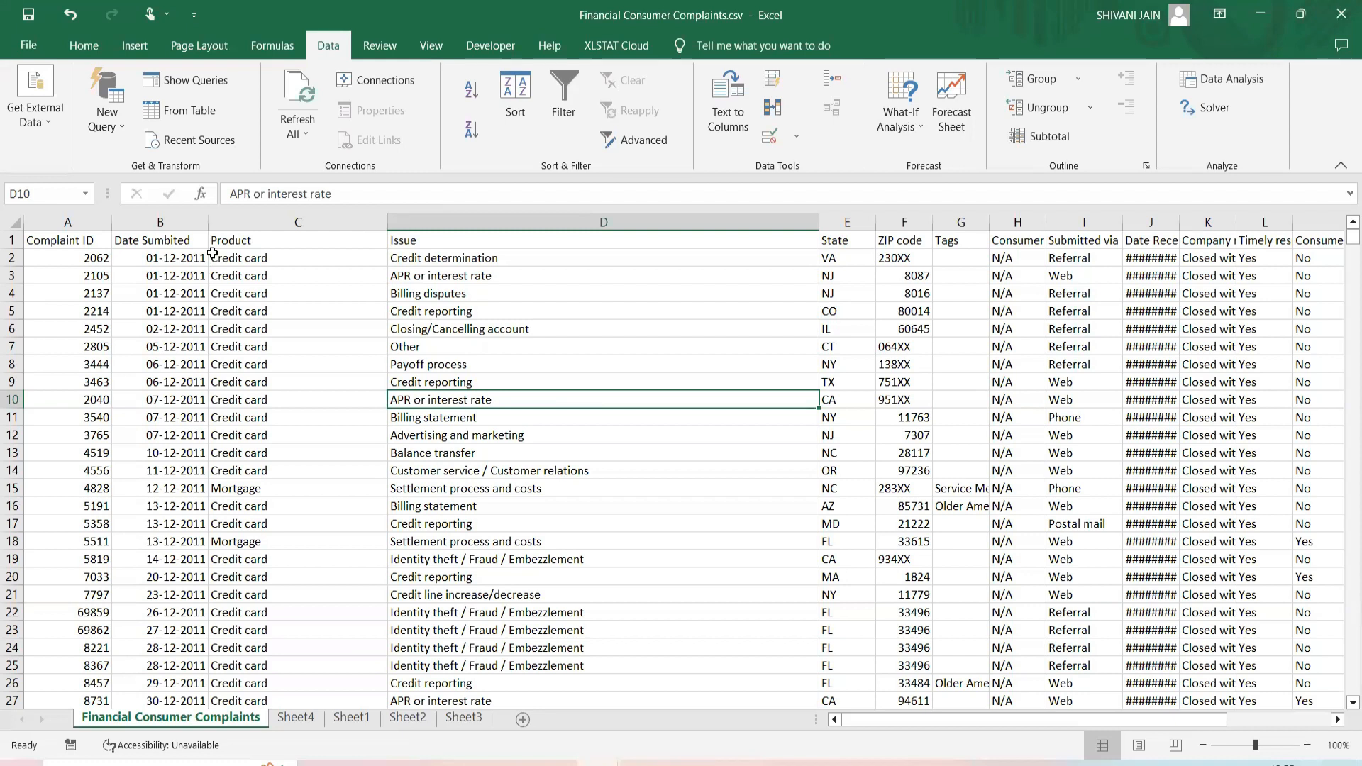
Turn on filters for the header row and examine the categories offered for the Product column.
{"action": "left_click", "coordinate": [236, 243]}
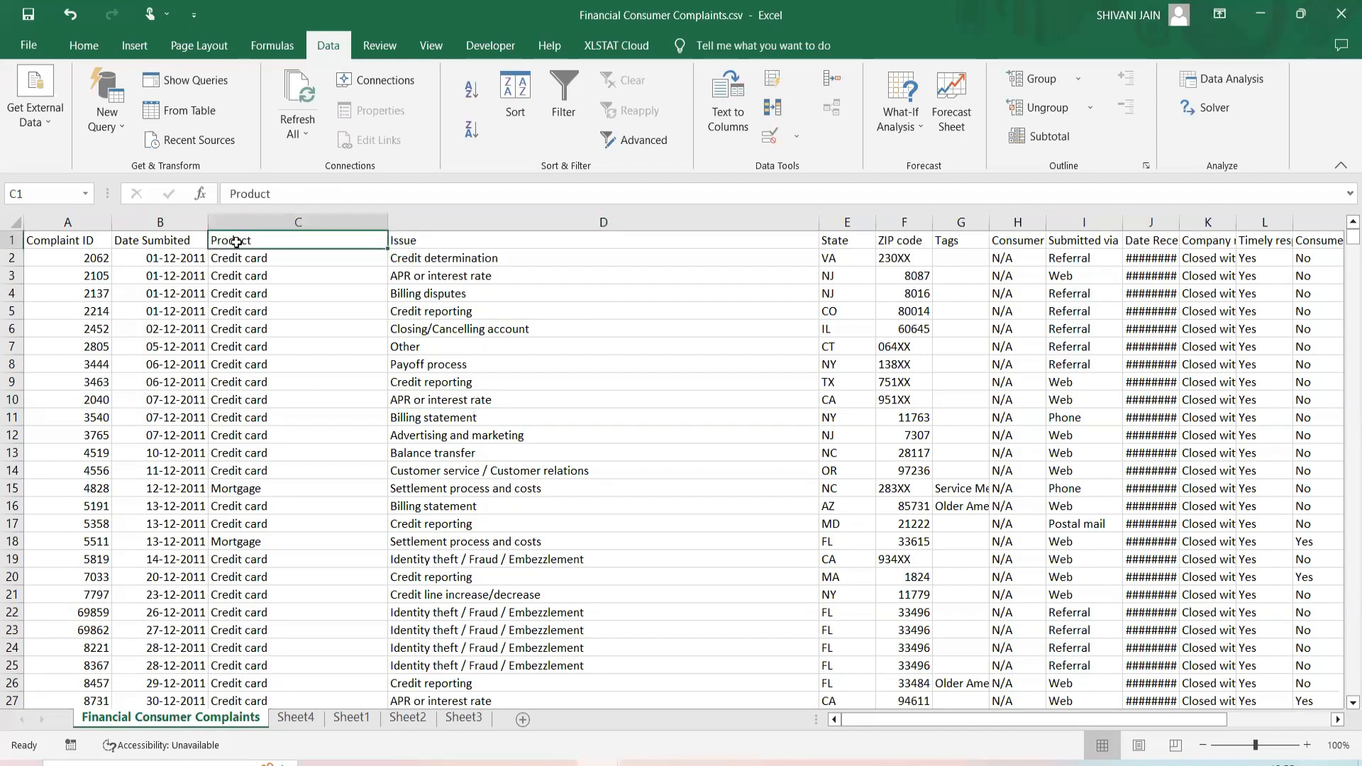
{"action": "key", "text": "ctrl+shift+l"}
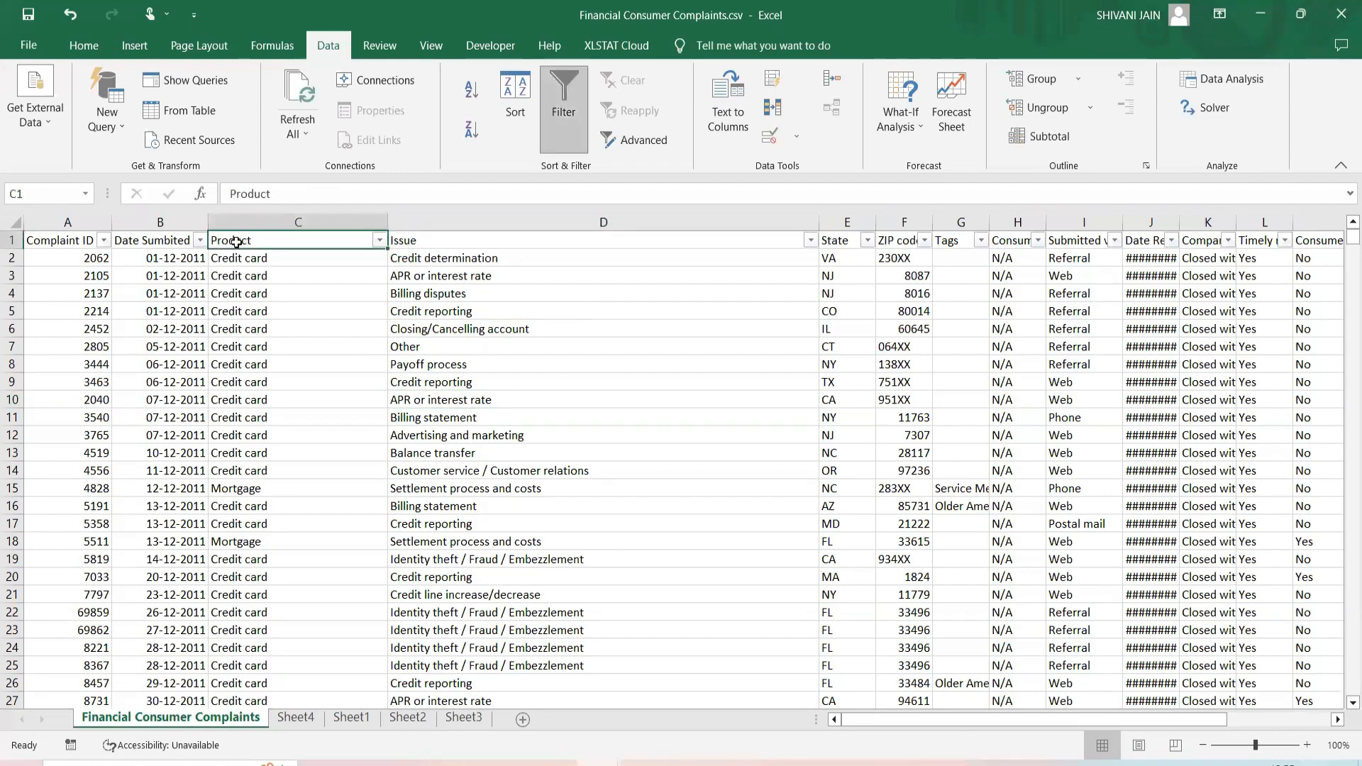
{"action": "left_click", "coordinate": [377, 240]}
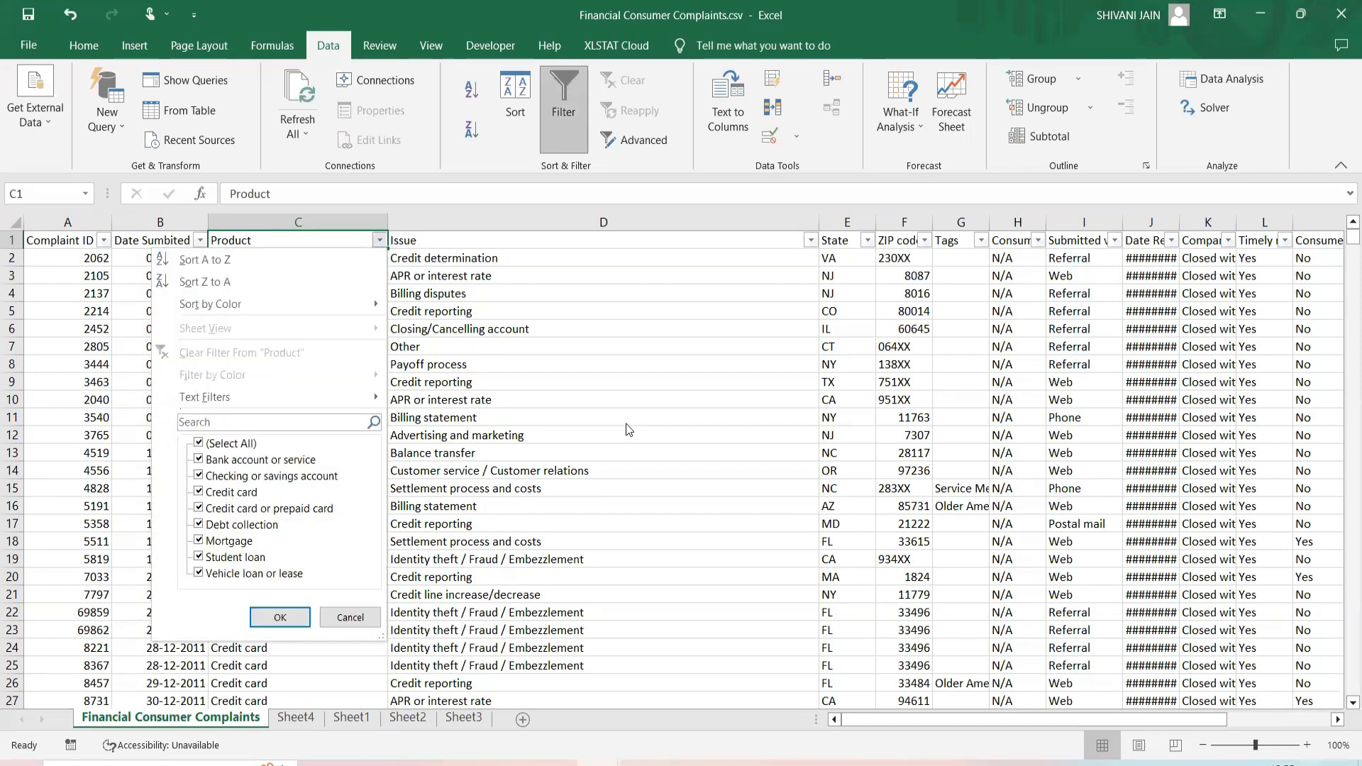
{"action": "left_click", "coordinate": [278, 617]}
{"action": "left_click", "coordinate": [63, 240]}
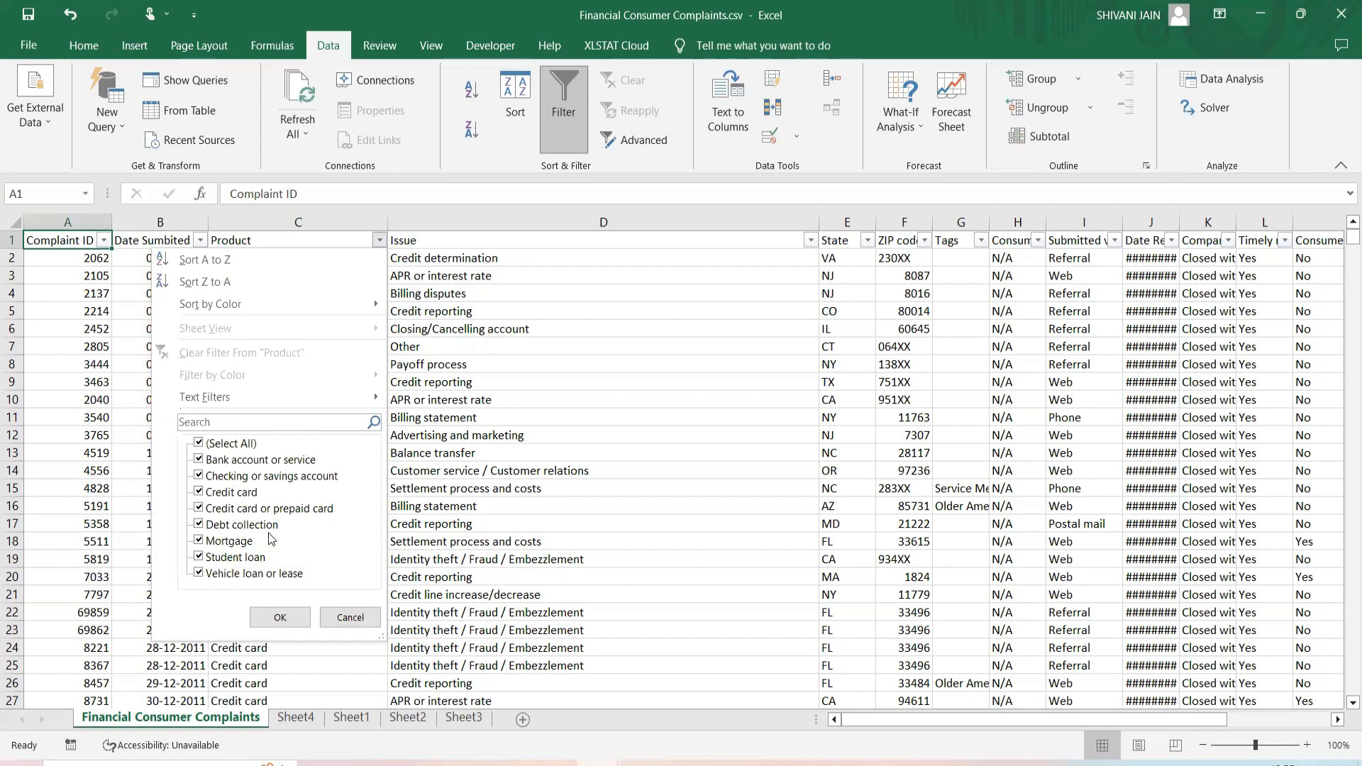
{"action": "left_click", "coordinate": [635, 433]}
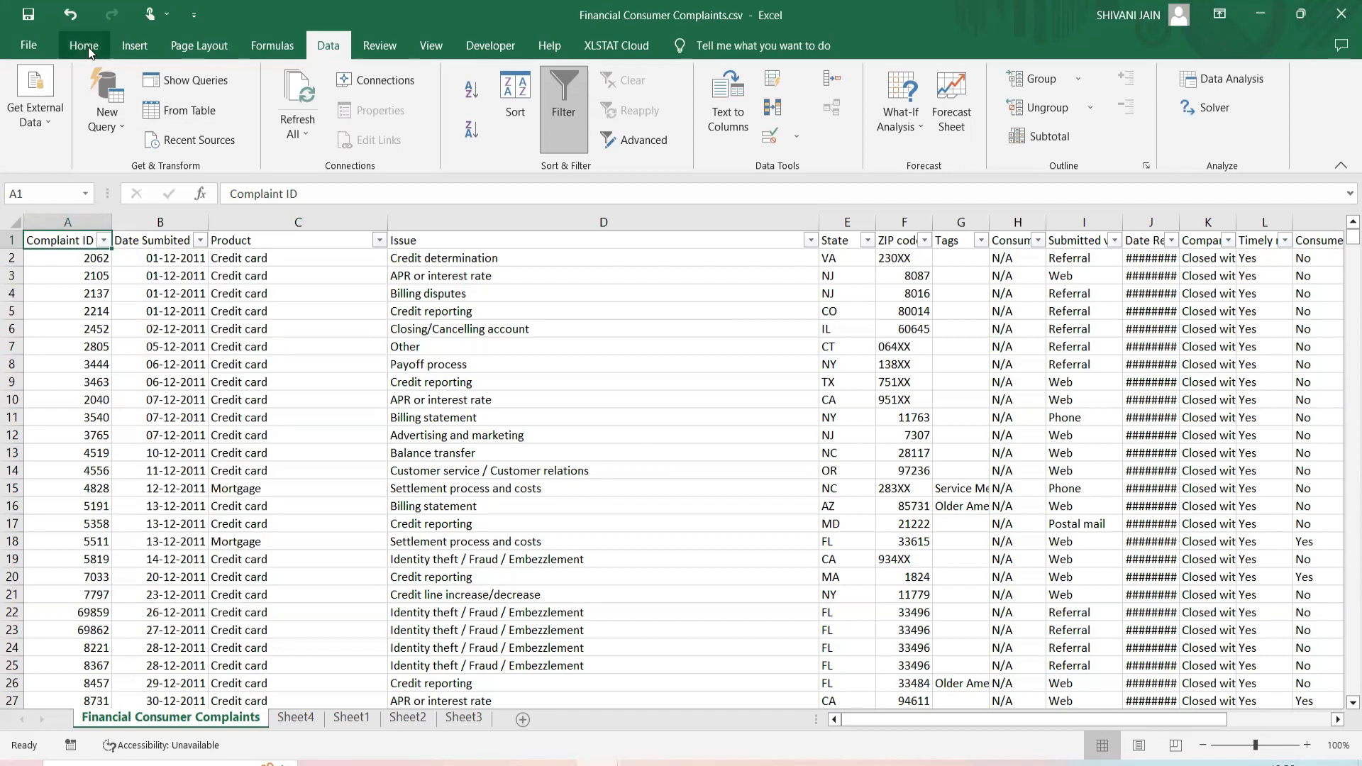
{"action": "left_click", "coordinate": [231, 362]}
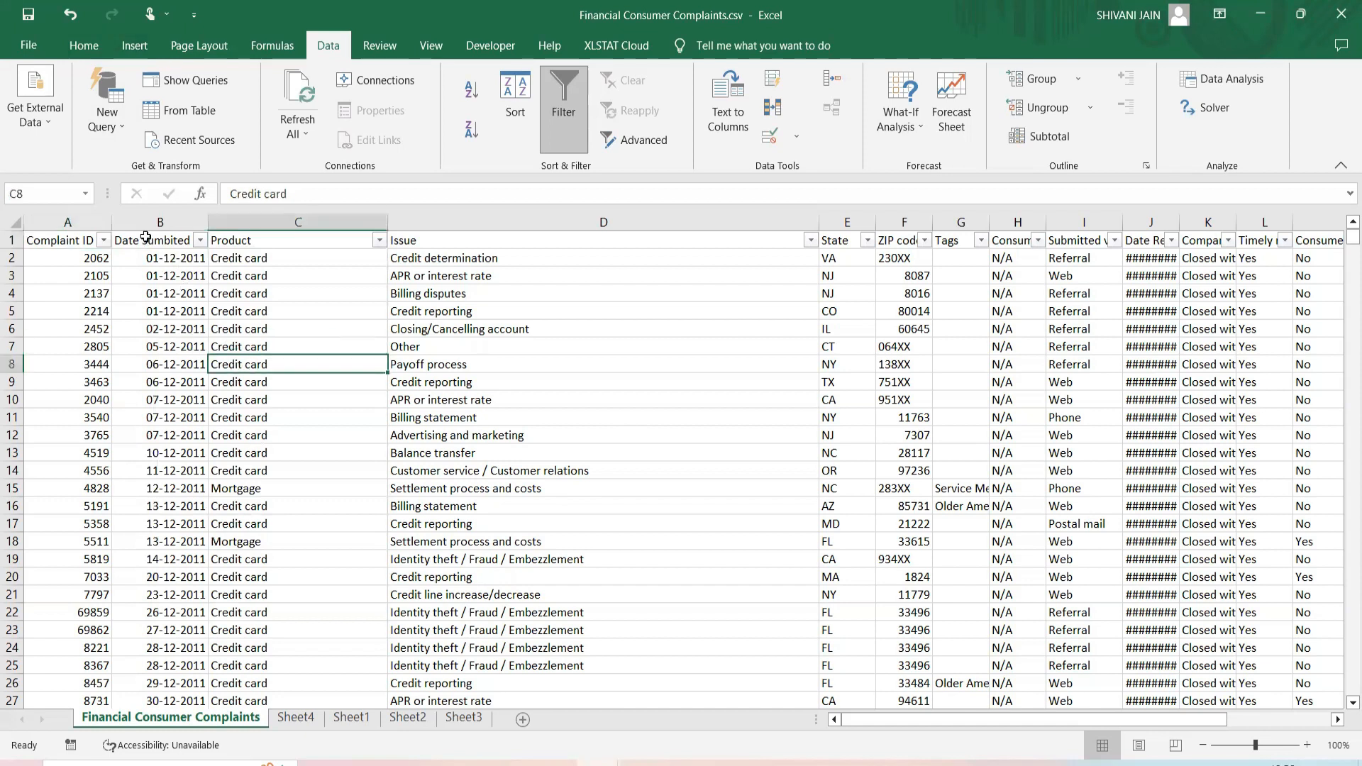
Remove the filters from the header row.
{"action": "left_click", "coordinate": [149, 254]}
{"action": "left_click", "coordinate": [145, 245]}
{"action": "key", "text": "ctrl+shift+l"}
Create a PivotTable on a new worksheet from range A1:M10001 of the Financial Consumer Complaints sheet.
{"action": "left_click", "coordinate": [134, 329]}
{"action": "left_click", "coordinate": [134, 45]}
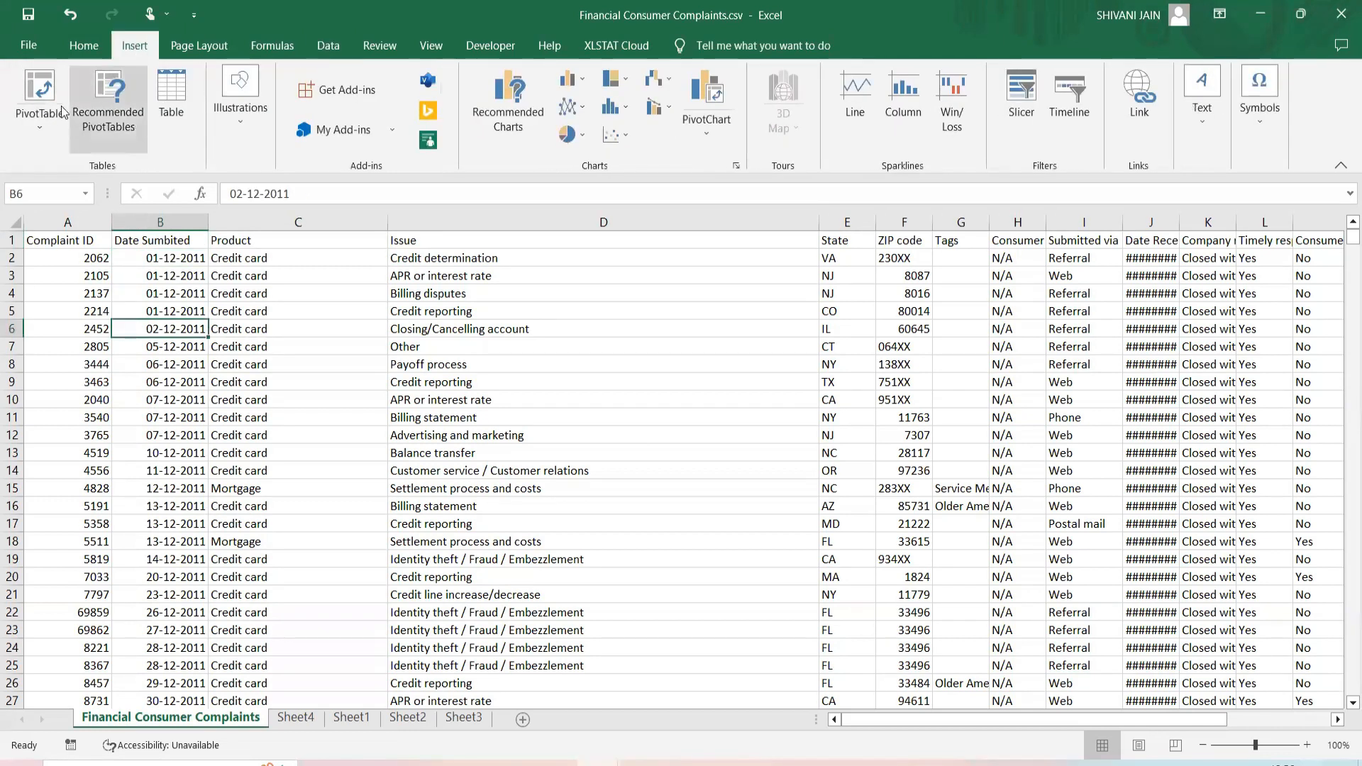
{"action": "left_click", "coordinate": [44, 83]}
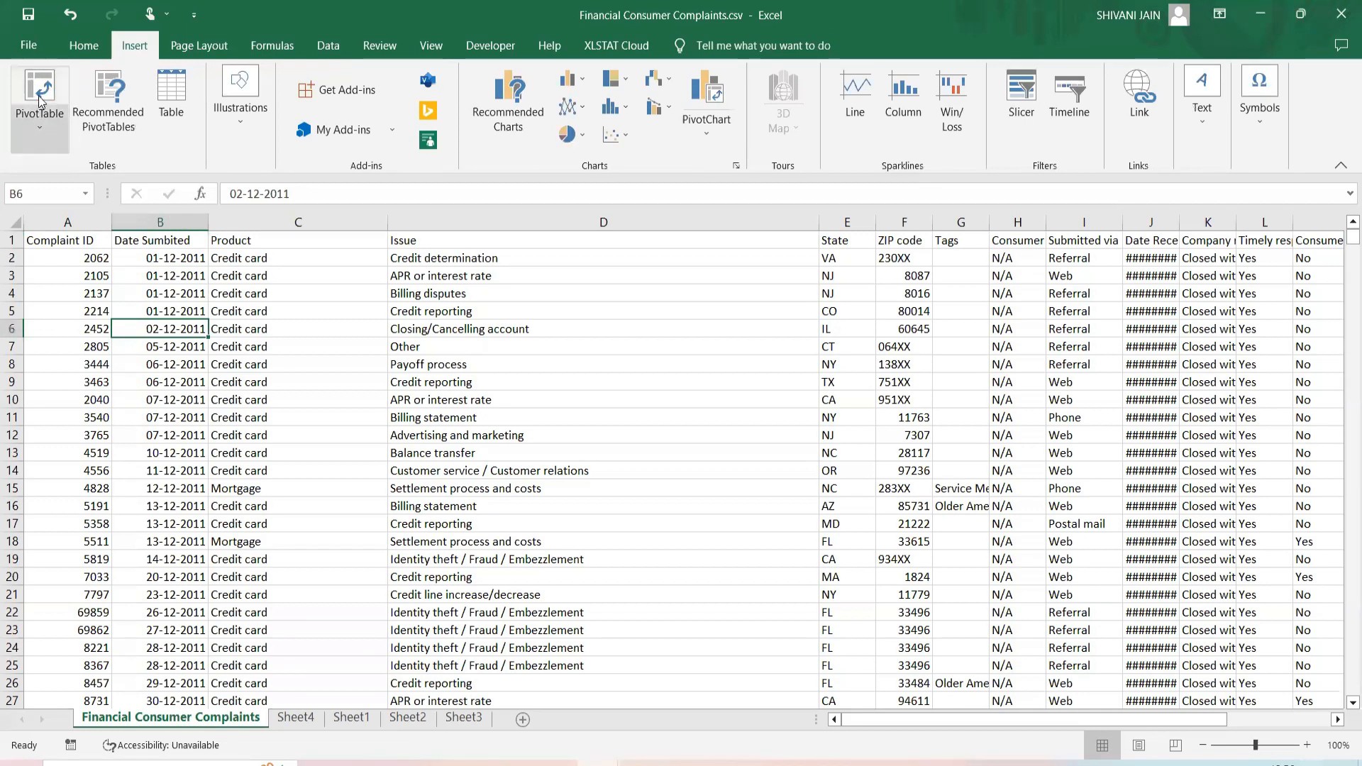
{"action": "left_click", "coordinate": [41, 98]}
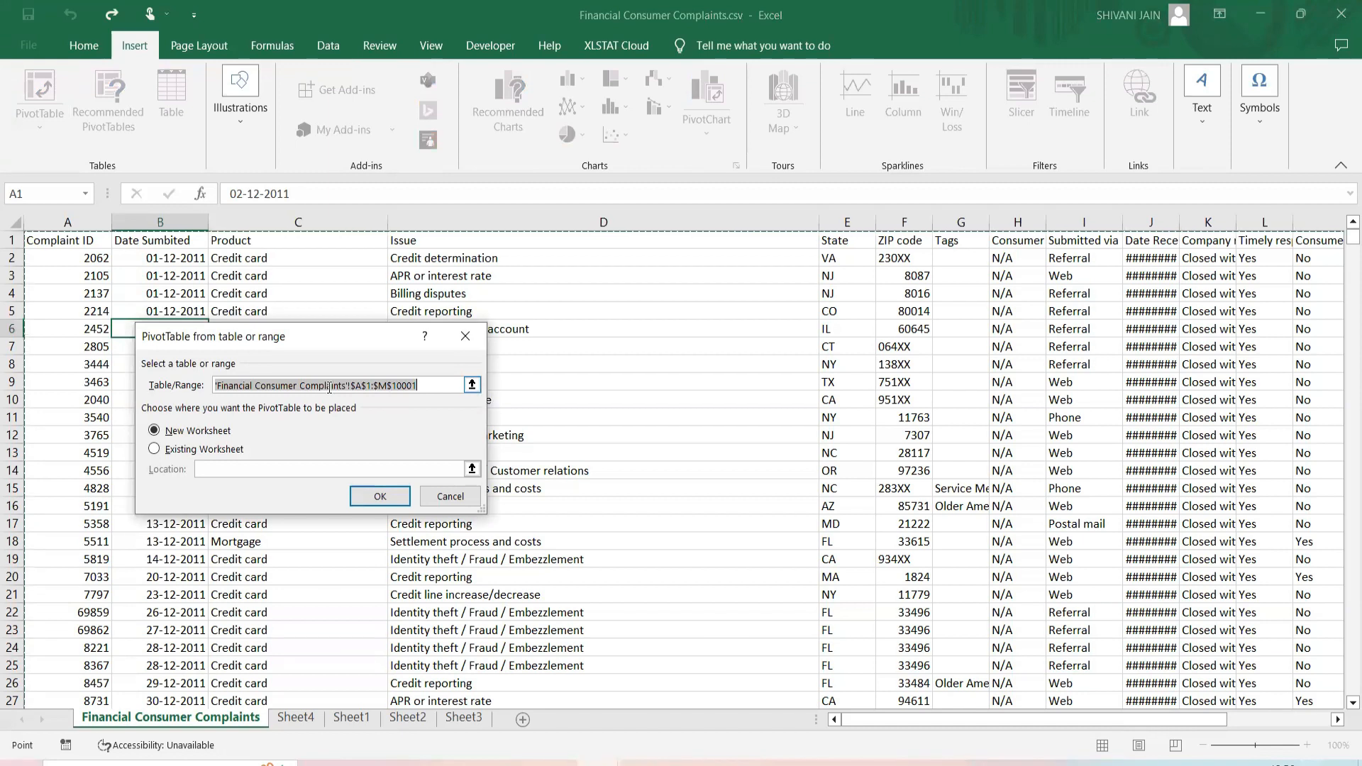
{"action": "left_click", "coordinate": [63, 240]}
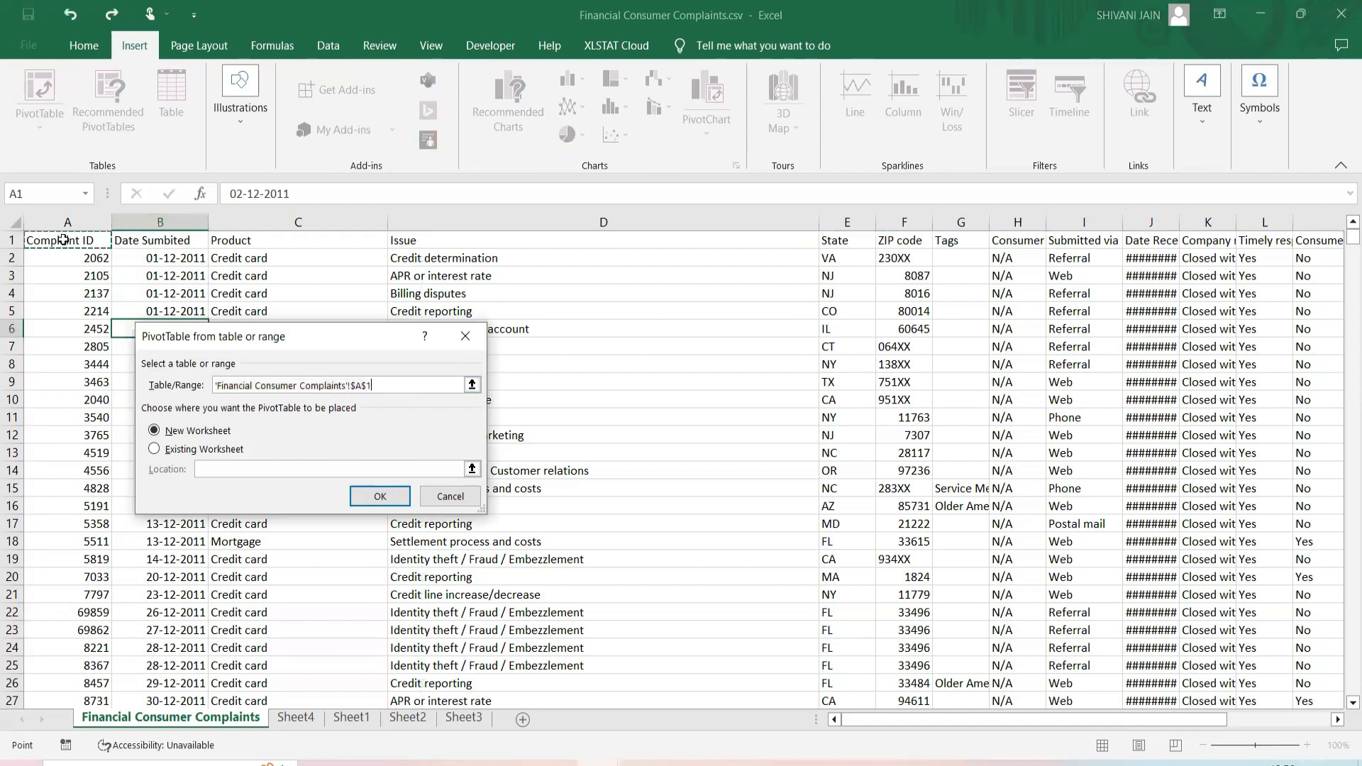
{"action": "key", "text": "ctrl+shift+Right"}
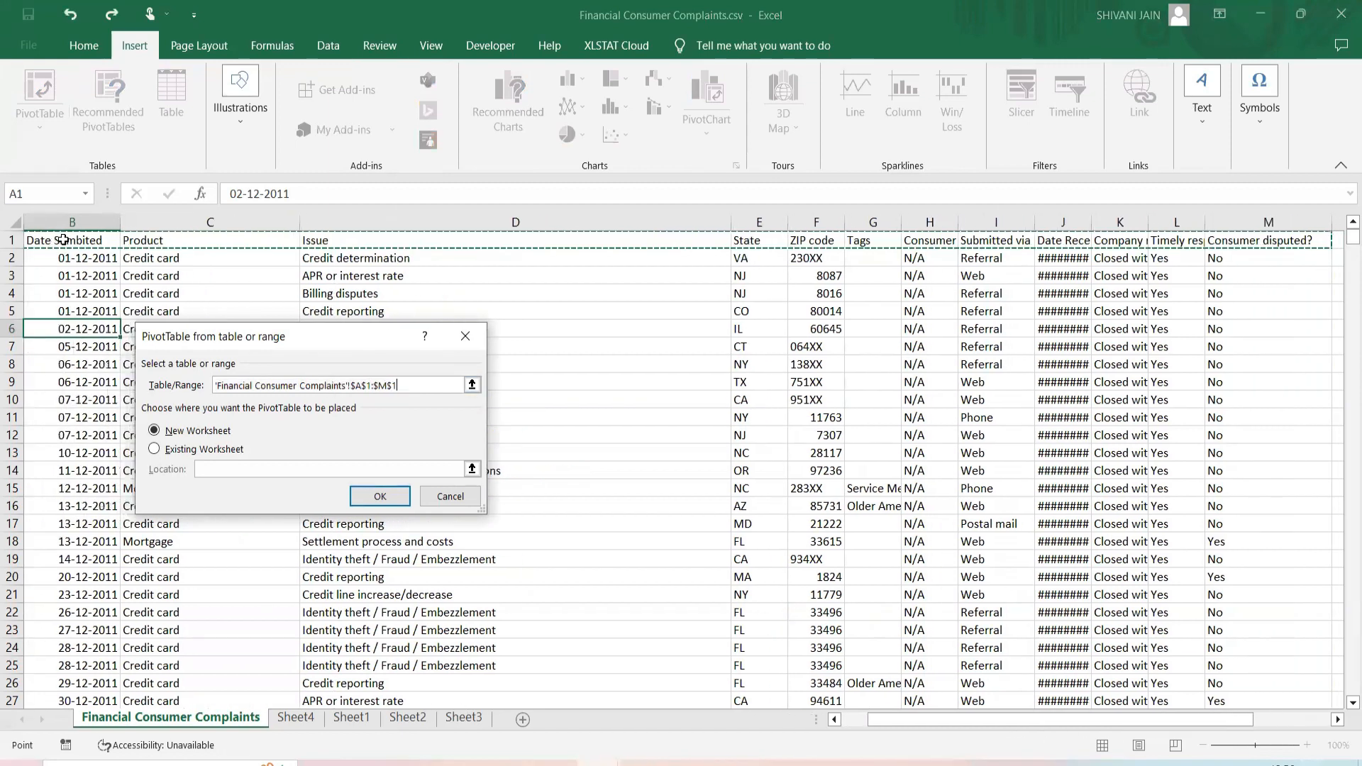
{"action": "key", "text": "ctrl+shift+Down"}
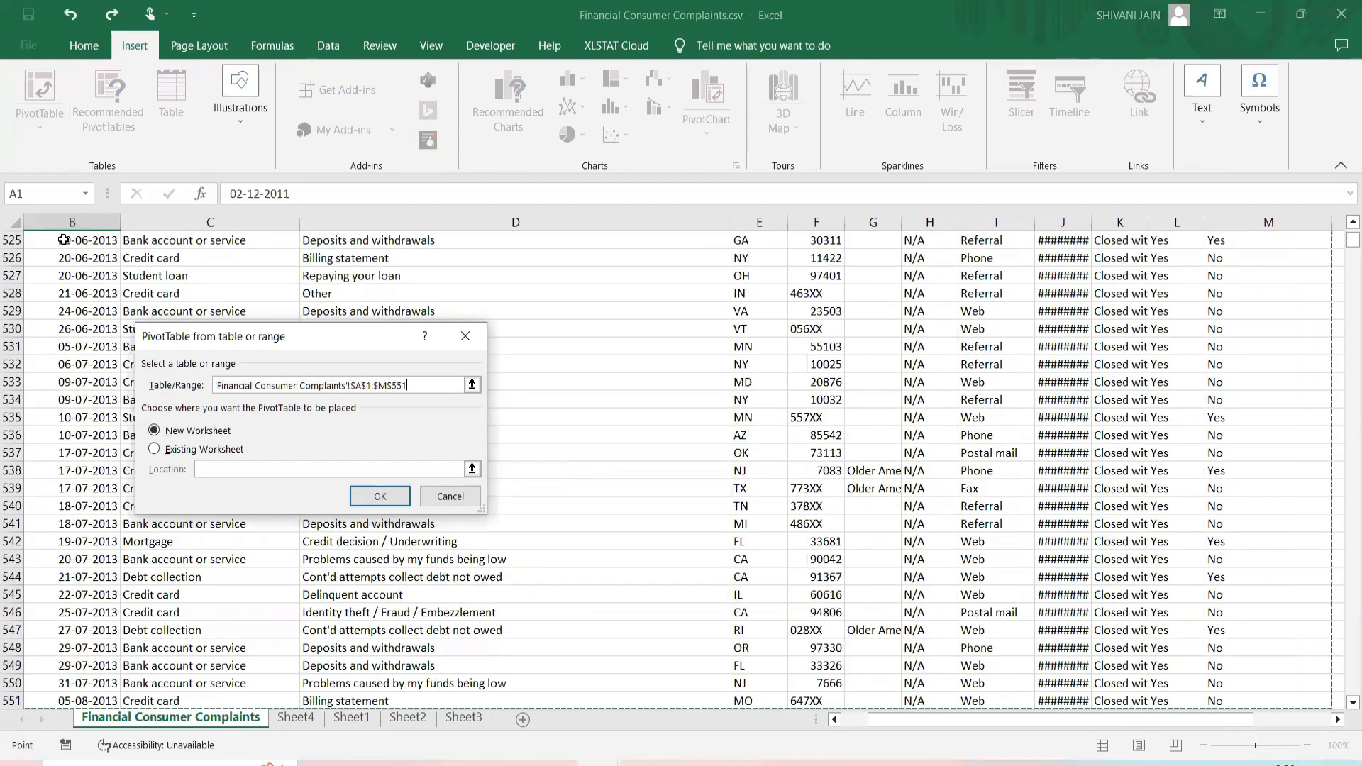
{"action": "key", "text": "ctrl+shift+Down"}
{"action": "key", "text": "ctrl+shift+Down"}
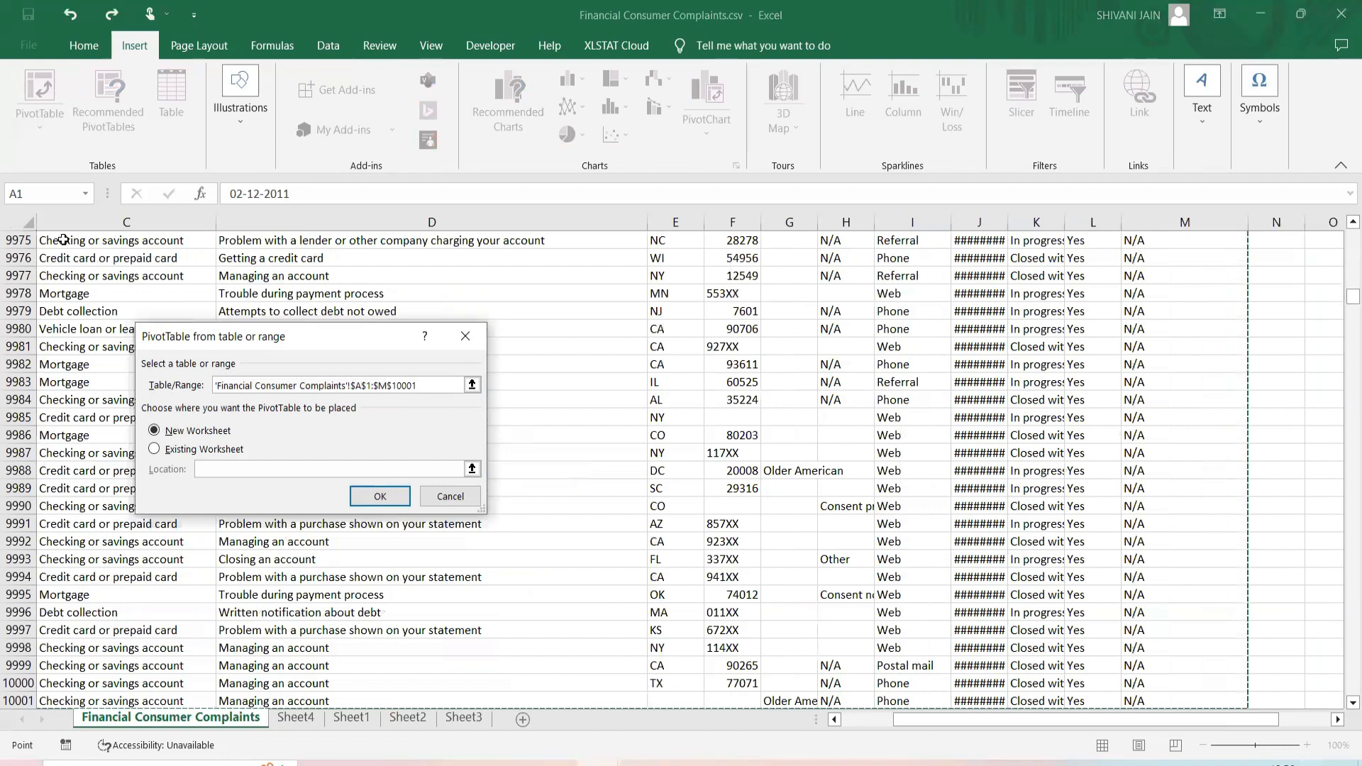
{"action": "scroll", "coordinate": [10, 322], "scroll_direction": "down", "scroll_amount": 10}
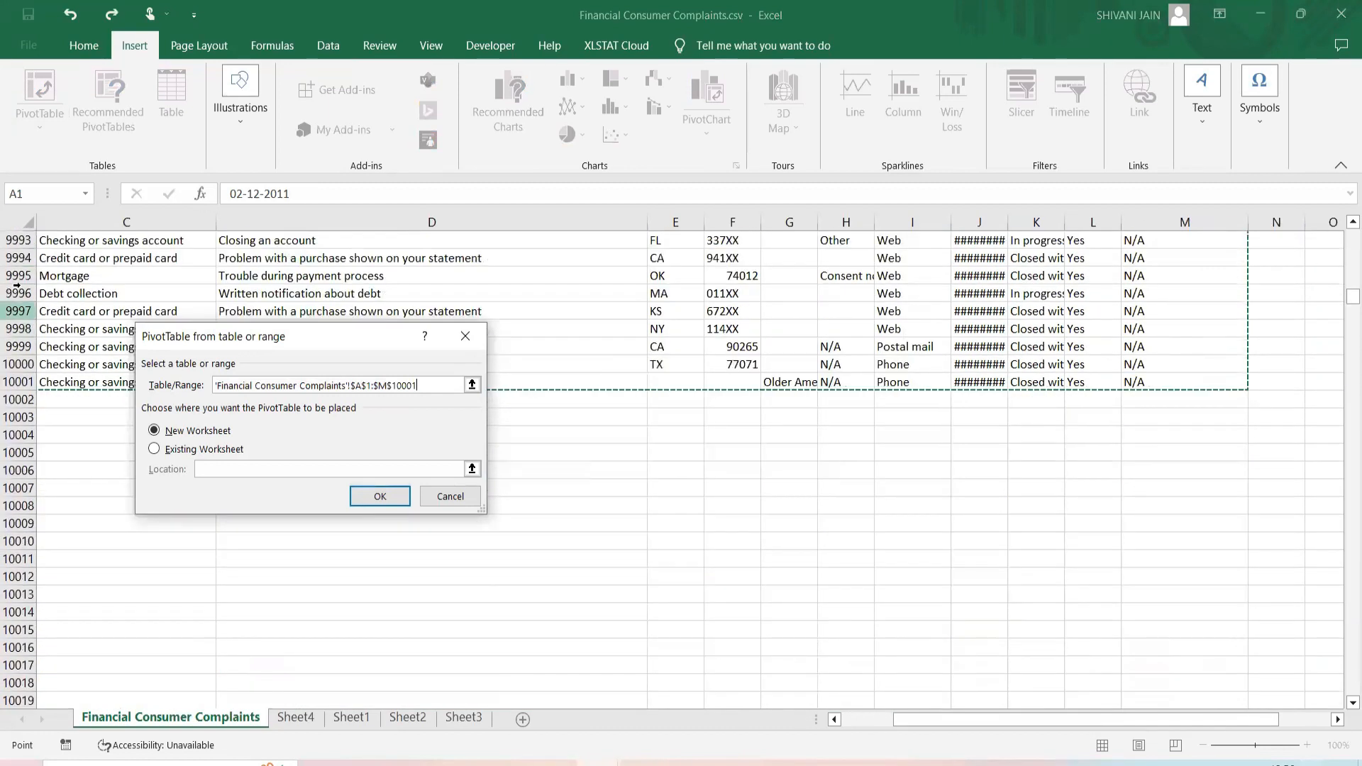
{"action": "scroll", "coordinate": [591, 180], "scroll_direction": "up", "scroll_amount": 4}
{"action": "left_click", "coordinate": [380, 496]}
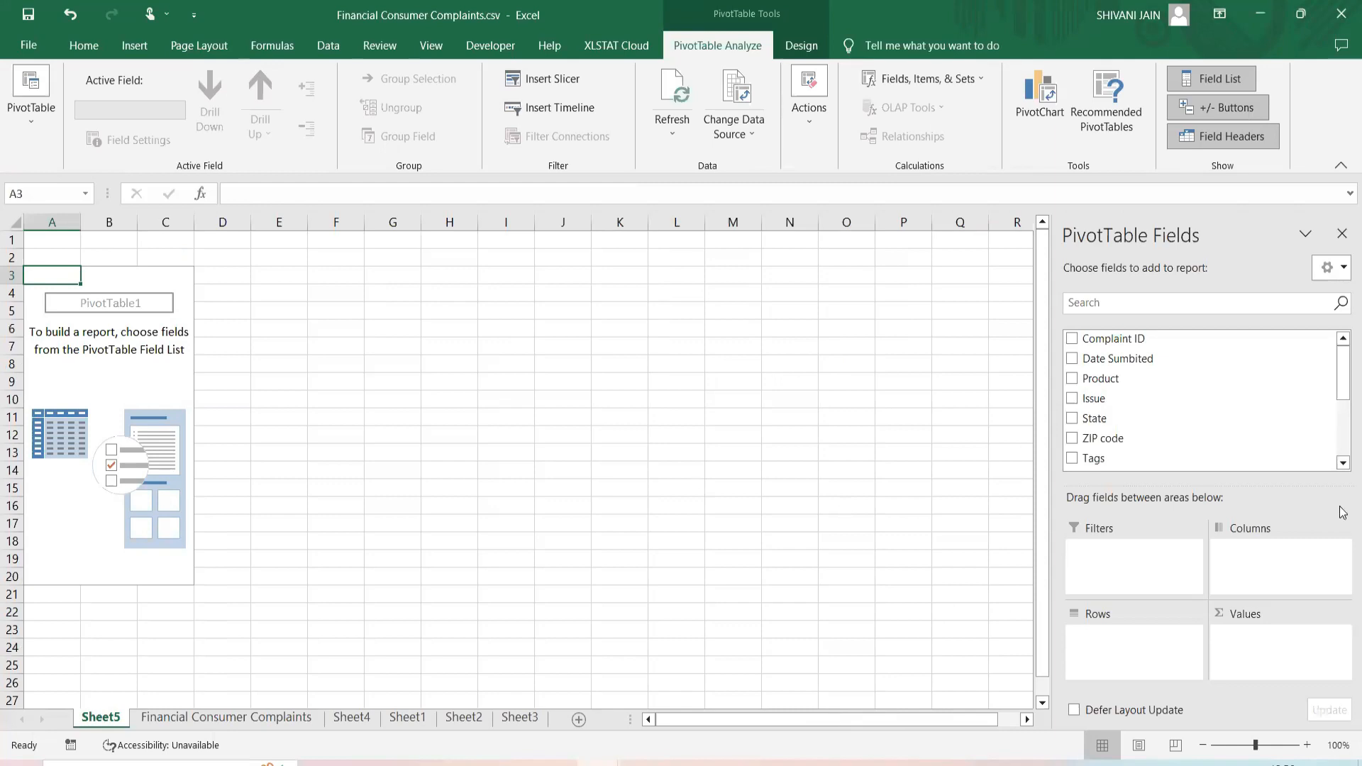
Examine the available PivotTable fields and the matching columns and records in the Financial Consumer Complaints sheet.
{"action": "scroll", "coordinate": [1134, 408], "scroll_direction": "down", "scroll_amount": 5}
{"action": "scroll", "coordinate": [1137, 415], "scroll_direction": "up", "scroll_amount": 5}
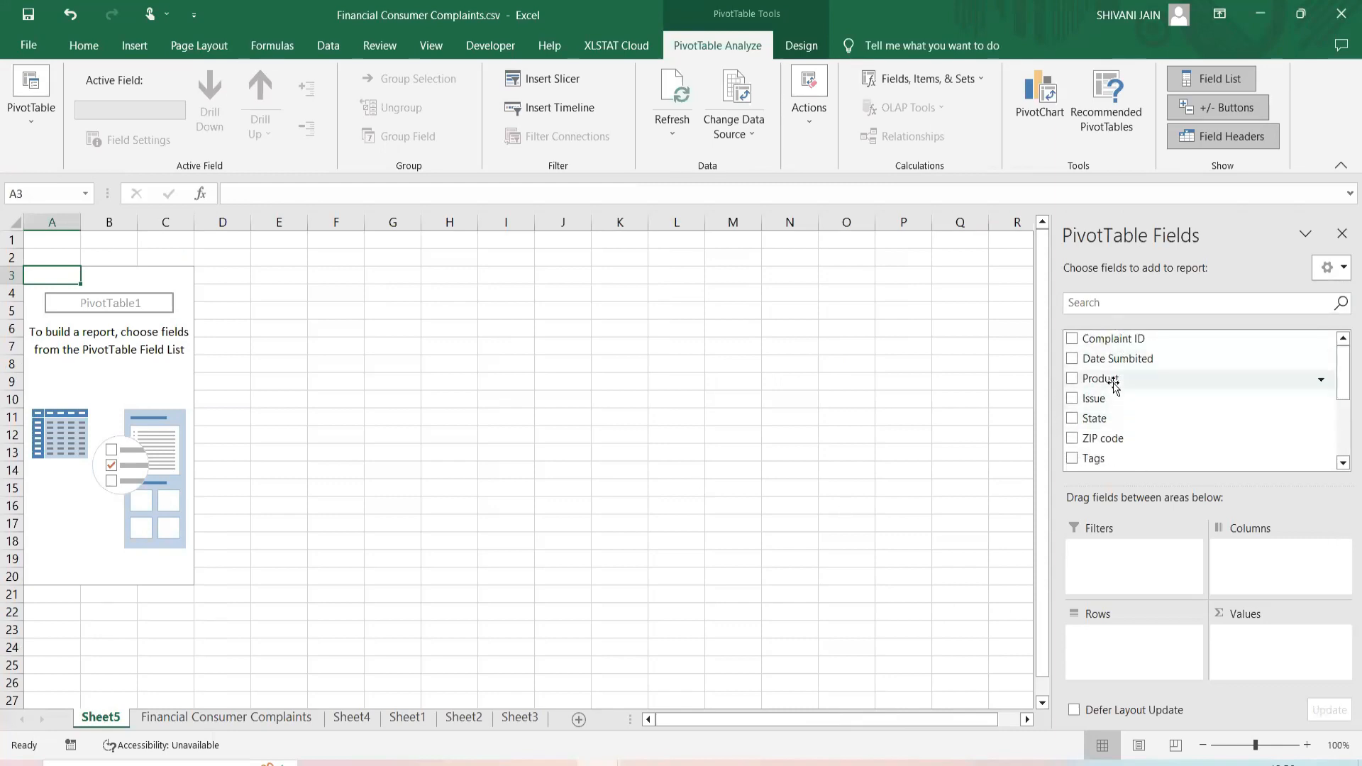
{"action": "scroll", "coordinate": [1118, 429], "scroll_direction": "down", "scroll_amount": 5}
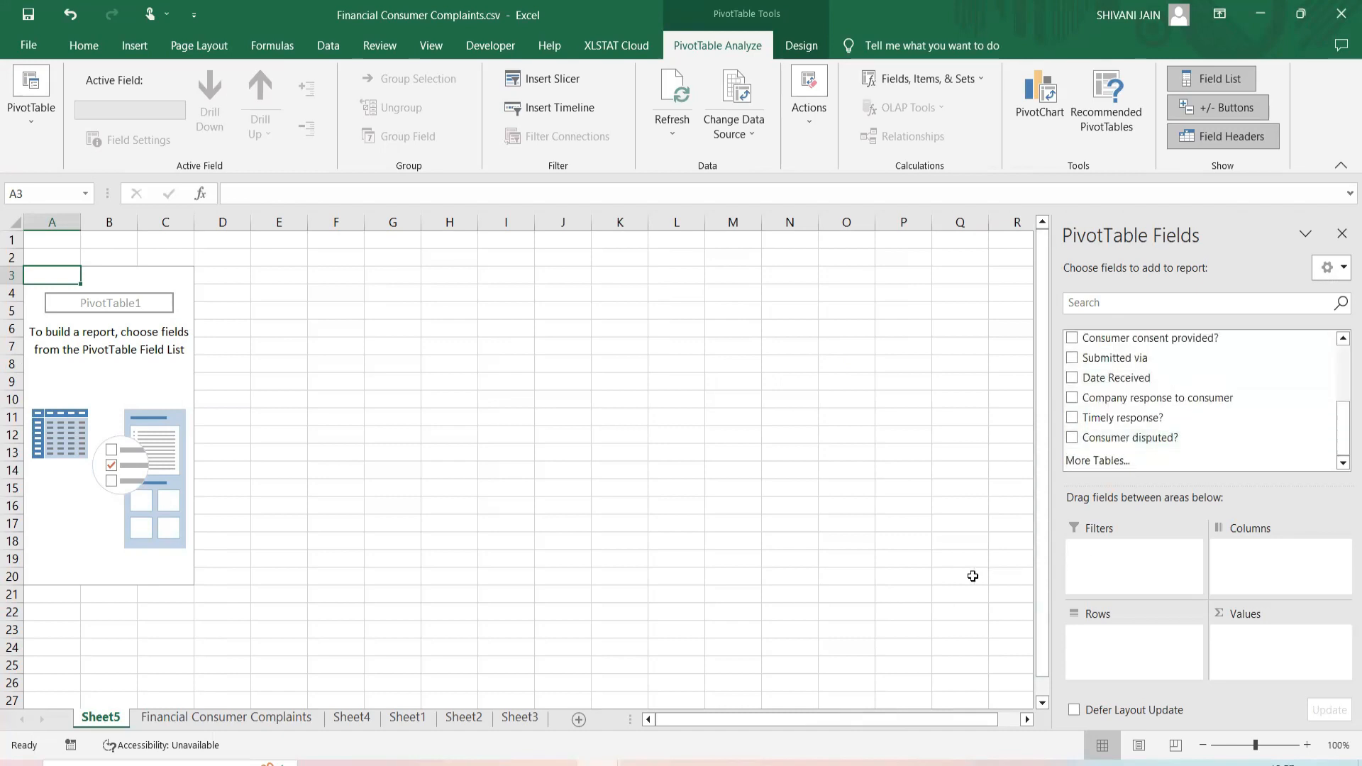
{"action": "left_click", "coordinate": [1295, 582]}
{"action": "left_click", "coordinate": [250, 717]}
{"action": "scroll", "coordinate": [268, 402], "scroll_direction": "up", "scroll_amount": 6}
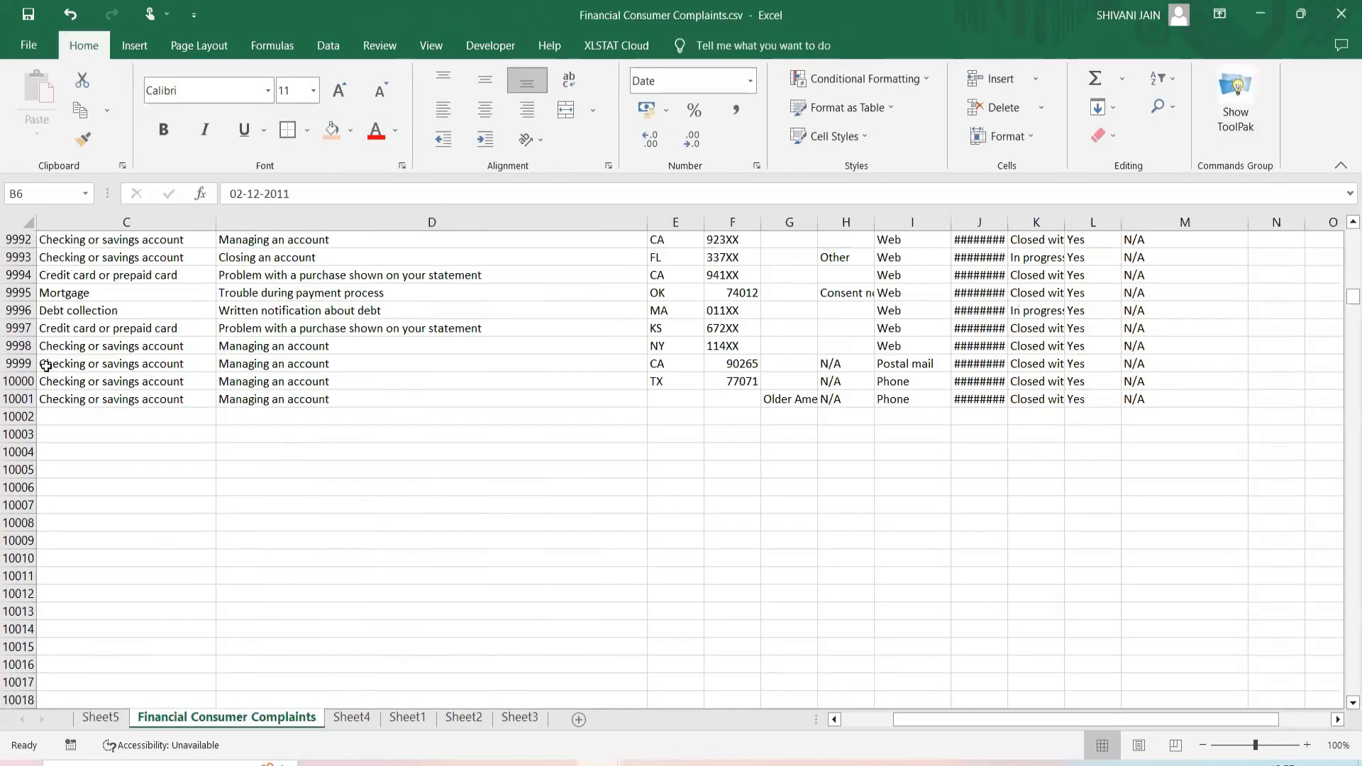
{"action": "left_click", "coordinate": [268, 401]}
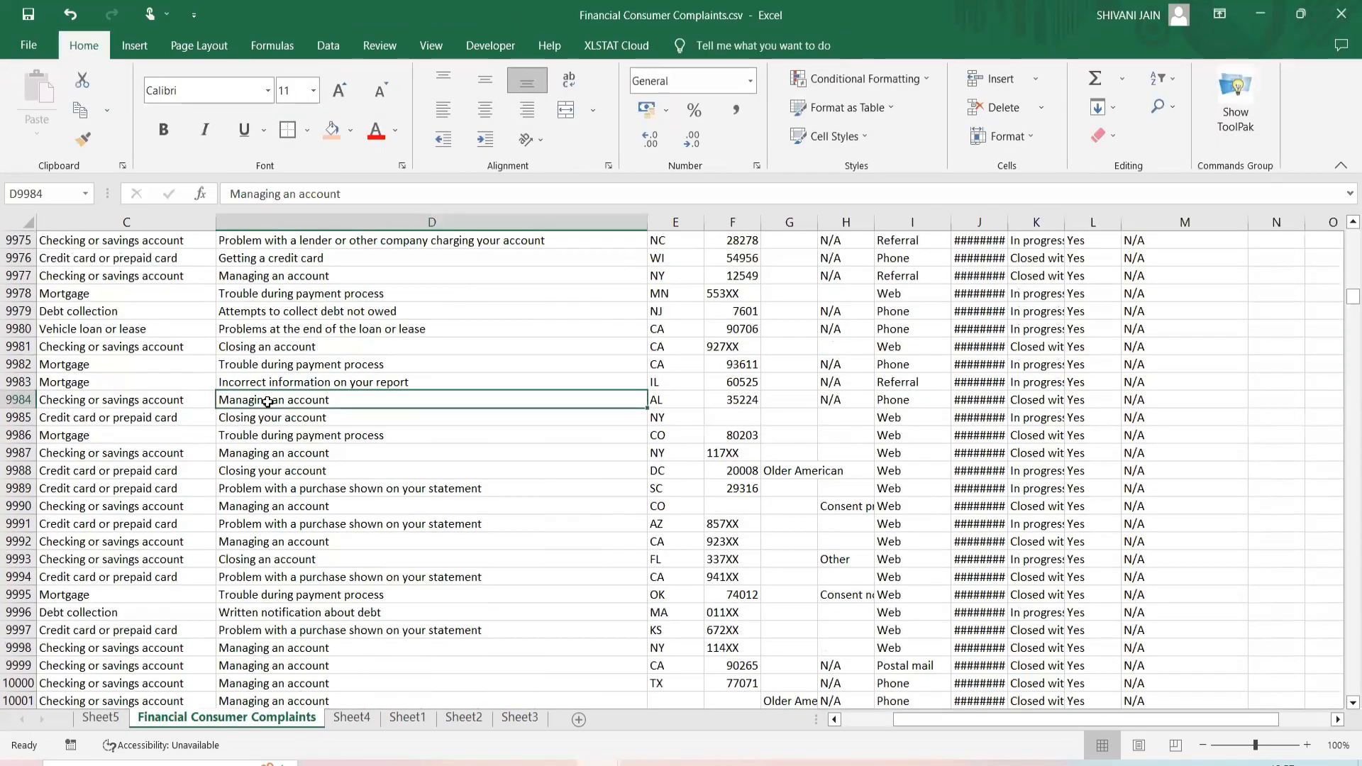
{"action": "key", "text": "ctrl+shift+Up"}
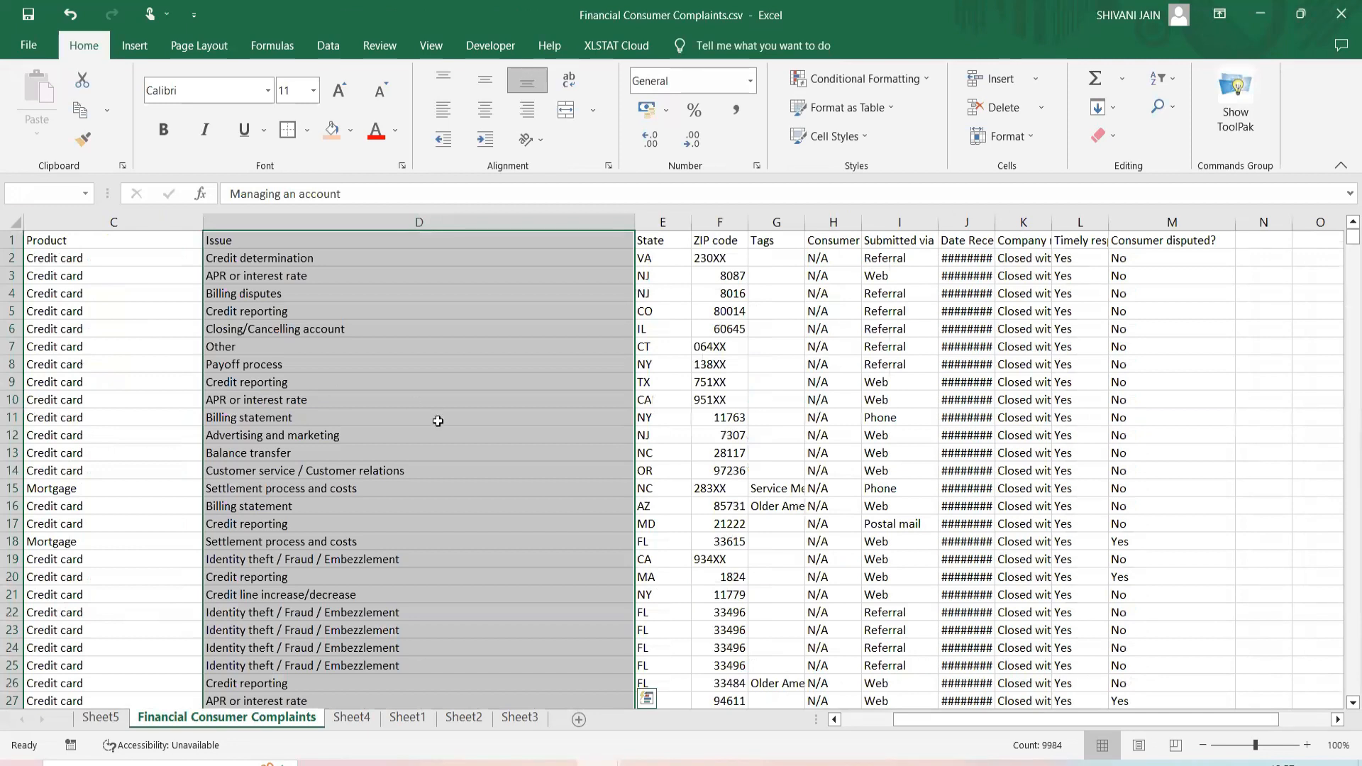
{"action": "left_click", "coordinate": [423, 313]}
{"action": "key", "text": "Left"}
{"action": "key", "text": "Left"}
{"action": "key", "text": "Left"}
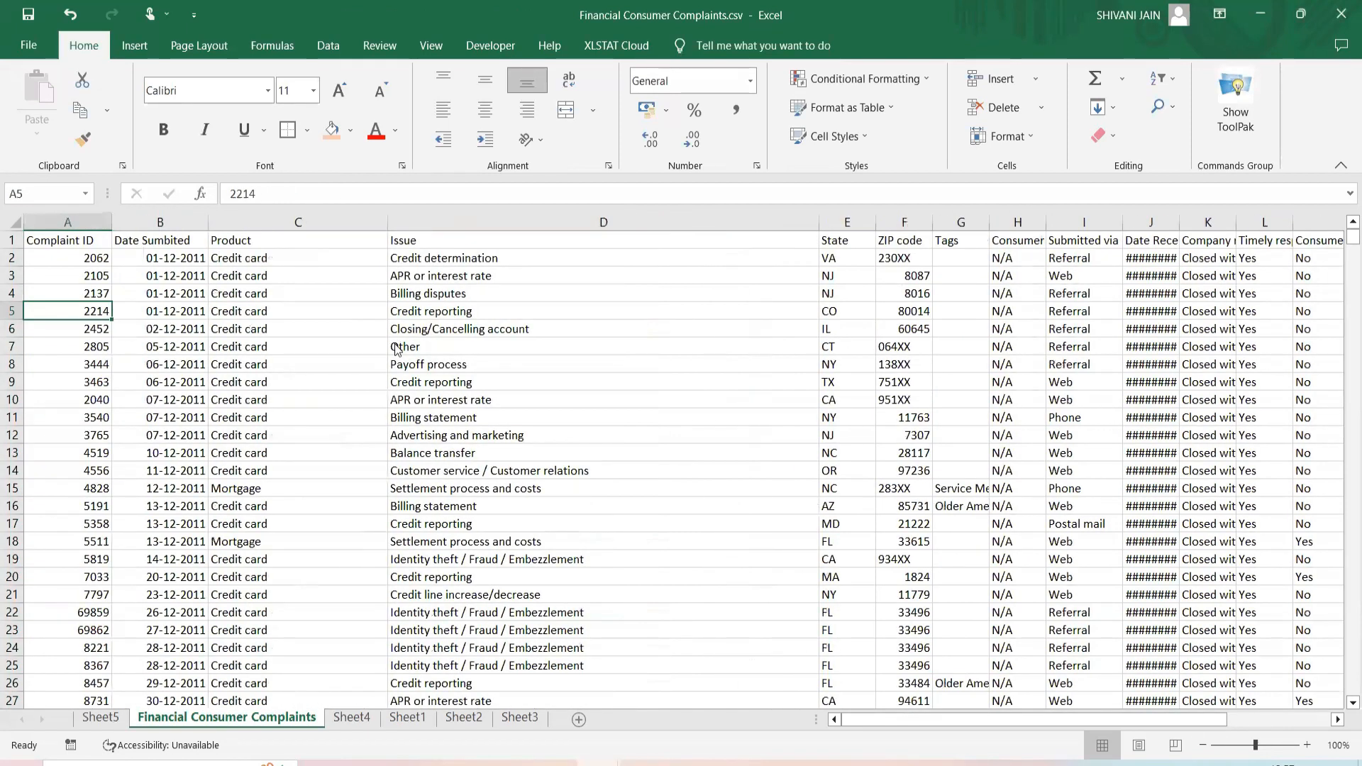
On Sheet5, add the Product field to the PivotTable's rows and Complaint ID to its values.
{"action": "left_click", "coordinate": [83, 720]}
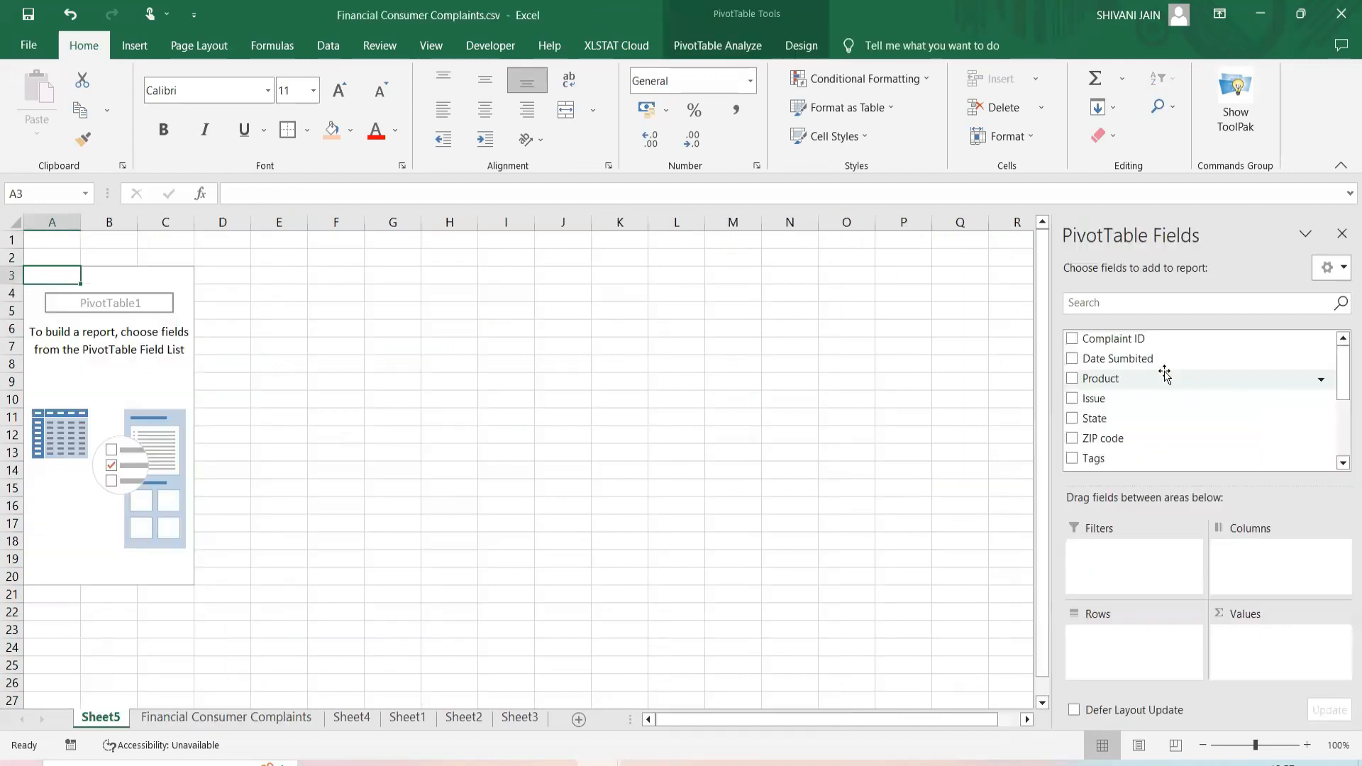
{"action": "left_click", "coordinate": [1146, 310]}
{"action": "type", "text": "pro"}
{"action": "left_click_drag", "start_coordinate": [1100, 345], "coordinate": [1113, 641]}
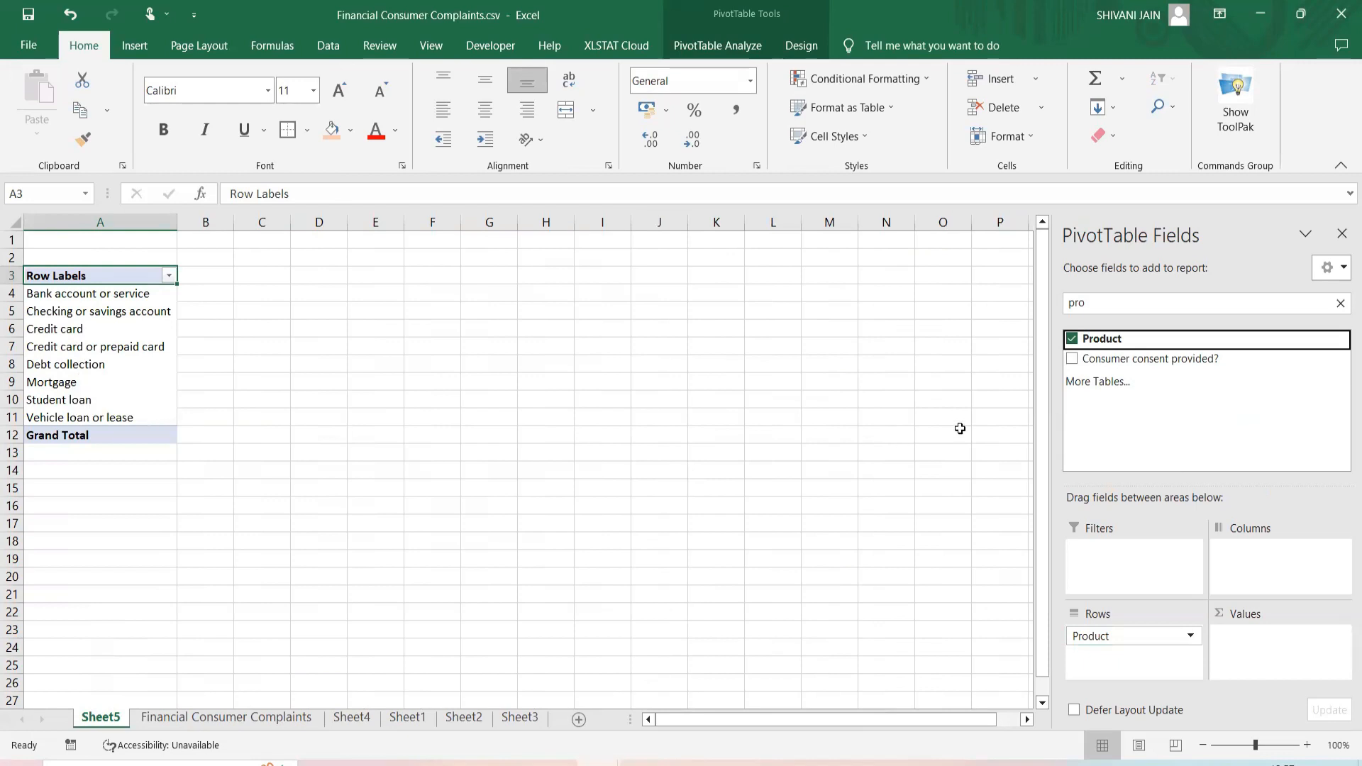
{"action": "left_click", "coordinate": [1340, 303]}
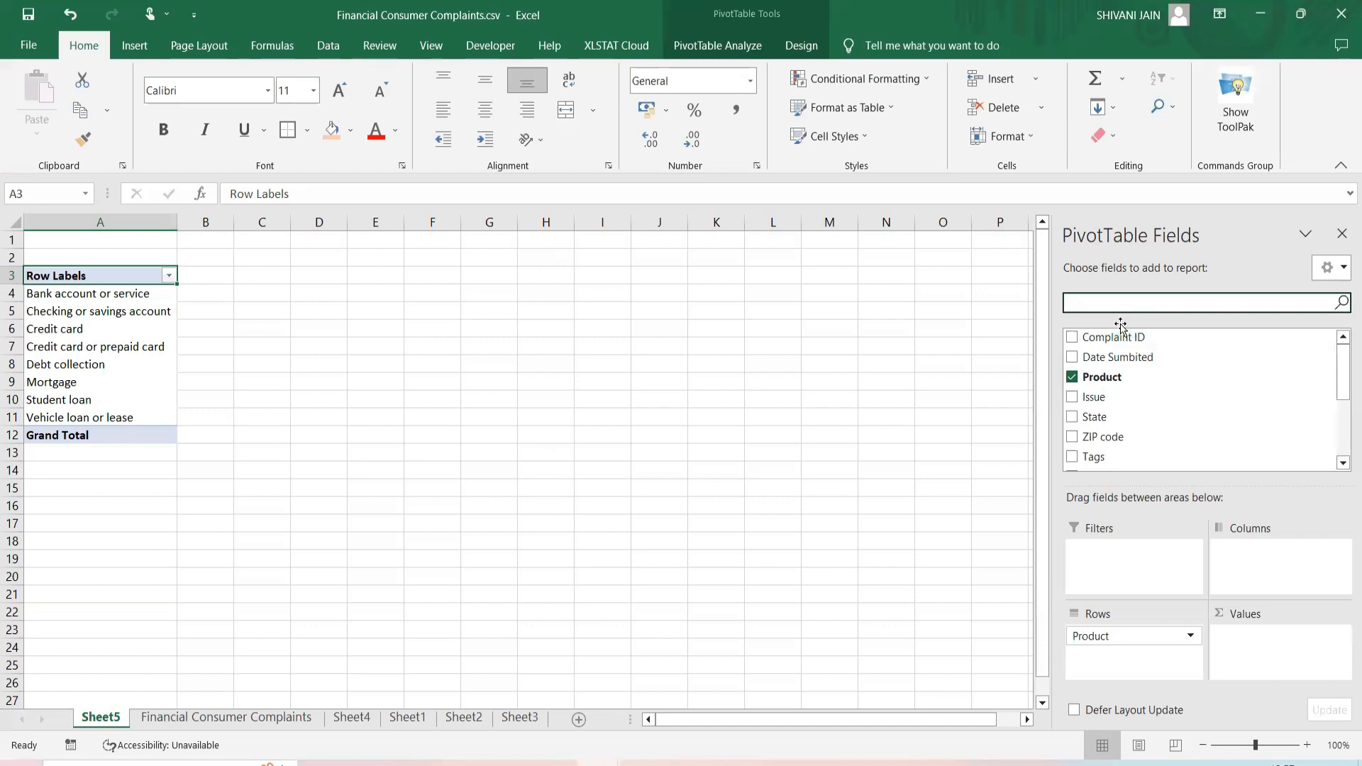
{"action": "left_click_drag", "start_coordinate": [1114, 341], "coordinate": [1251, 648]}
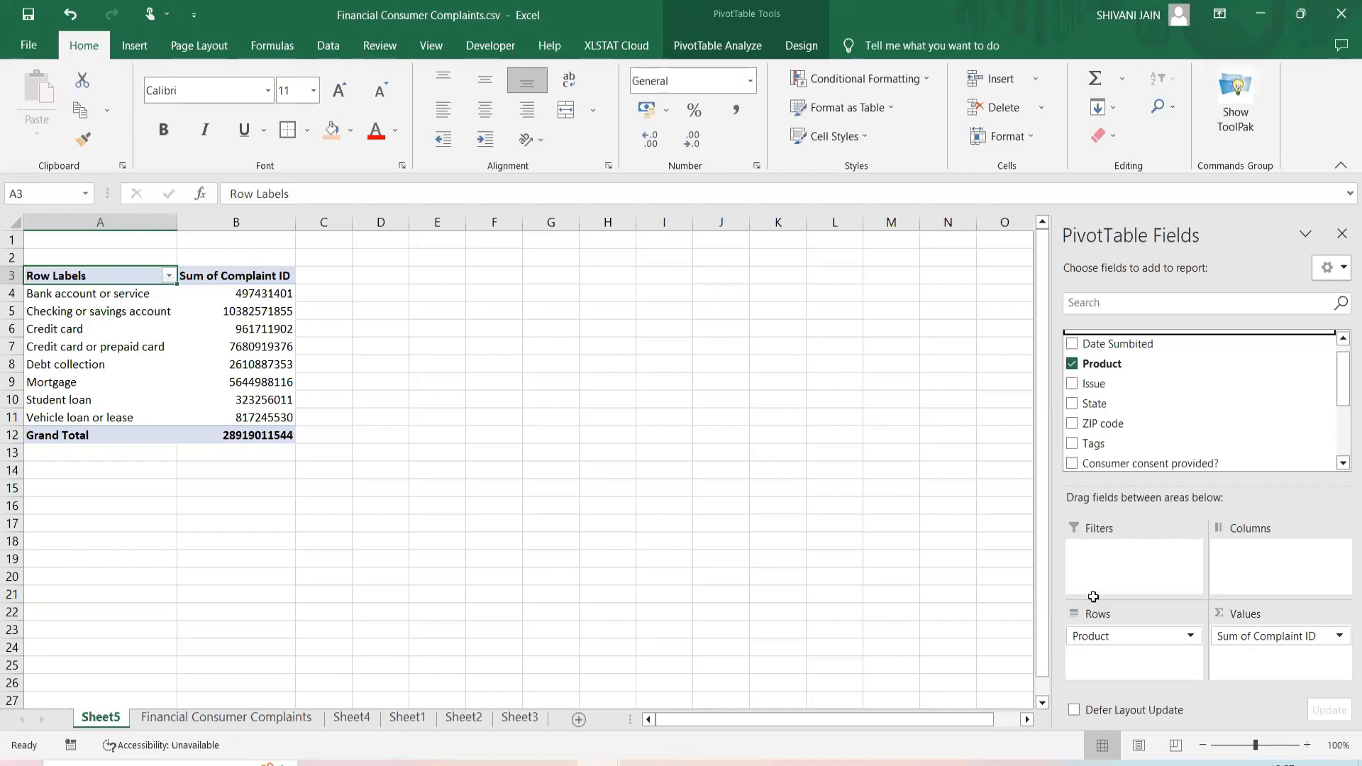
Compare the PivotTable's summed Complaint ID figures with the individual complaint IDs in the source sheet.
{"action": "left_click", "coordinate": [210, 719]}
{"action": "left_click", "coordinate": [68, 258]}
{"action": "left_click", "coordinate": [75, 276]}
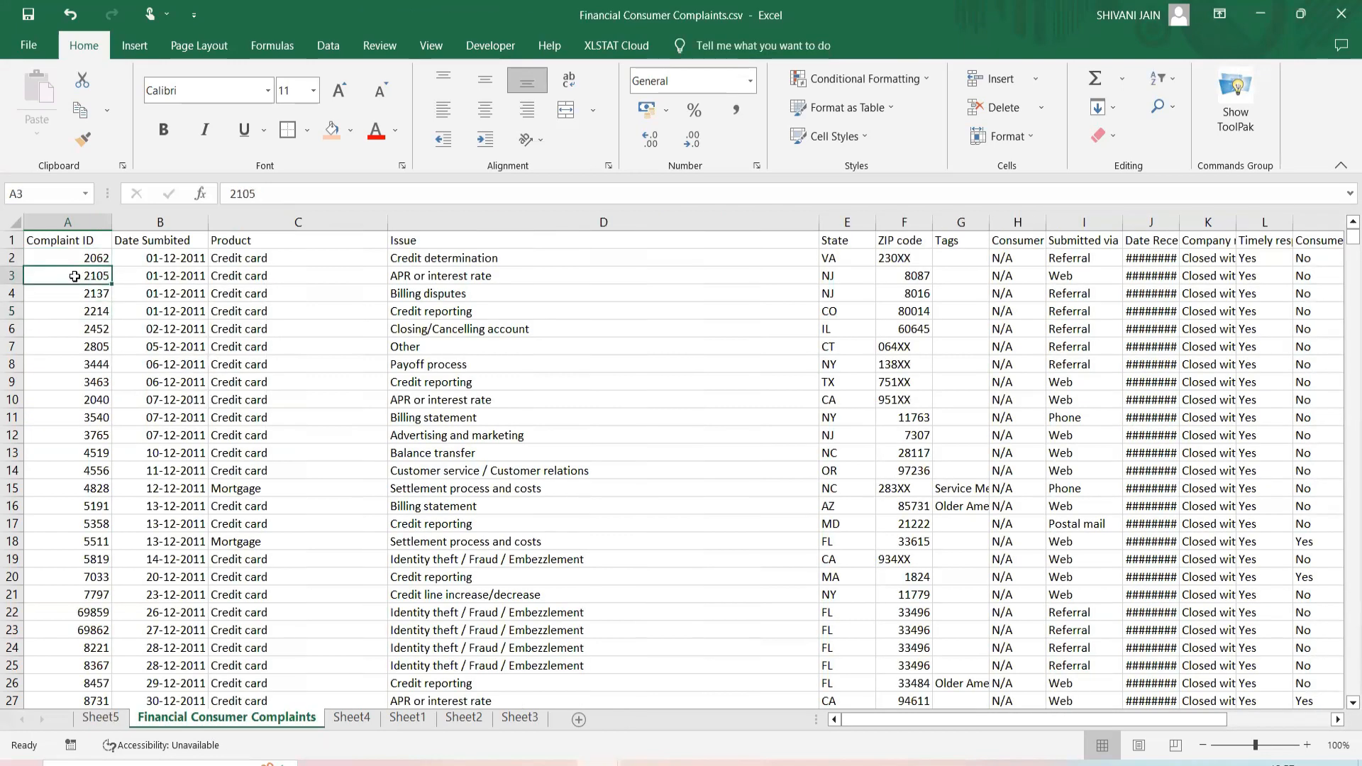
{"action": "key", "text": "ctrl+Page_Up"}
{"action": "left_click", "coordinate": [255, 347]}
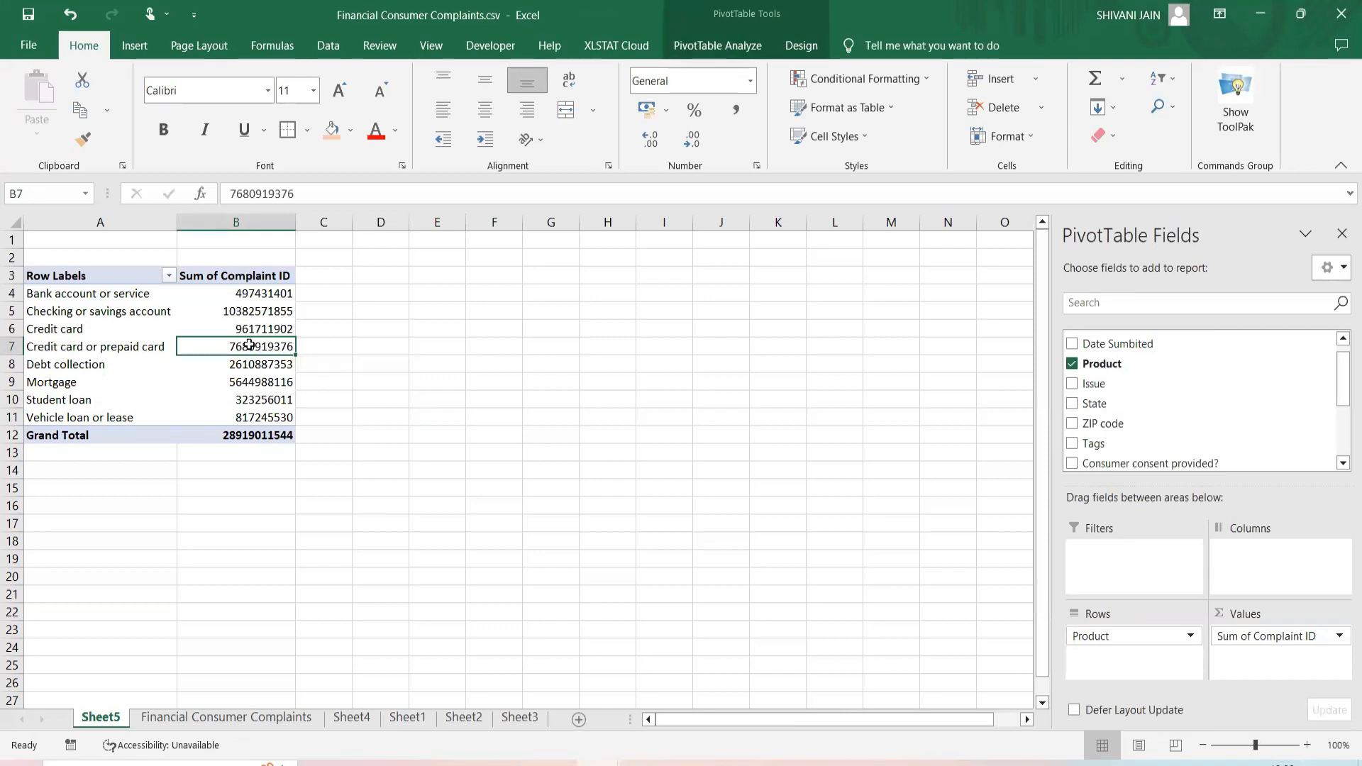
{"action": "left_click_drag", "start_coordinate": [264, 293], "coordinate": [262, 418]}
{"action": "left_click", "coordinate": [437, 381]}
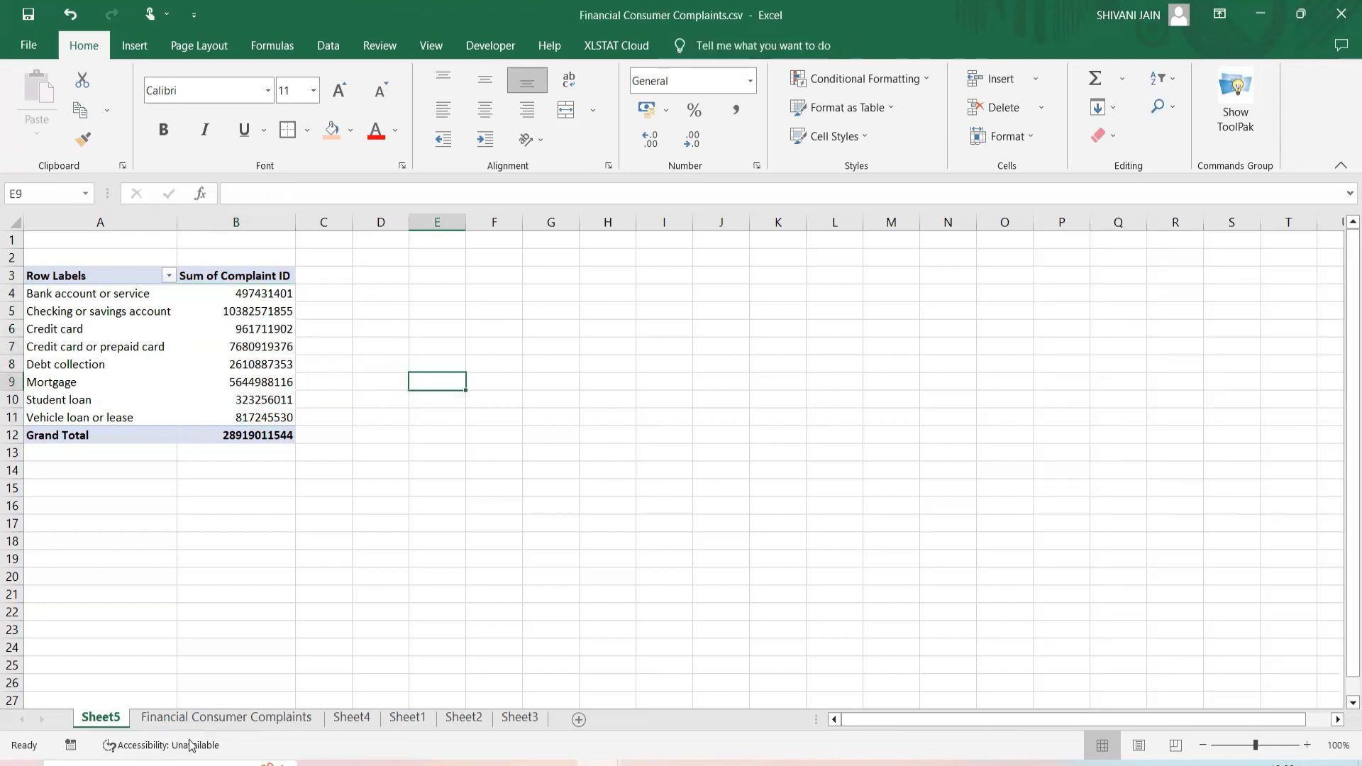
{"action": "key", "text": "ctrl+Page_Down"}
{"action": "left_click_drag", "start_coordinate": [73, 266], "coordinate": [76, 275]}
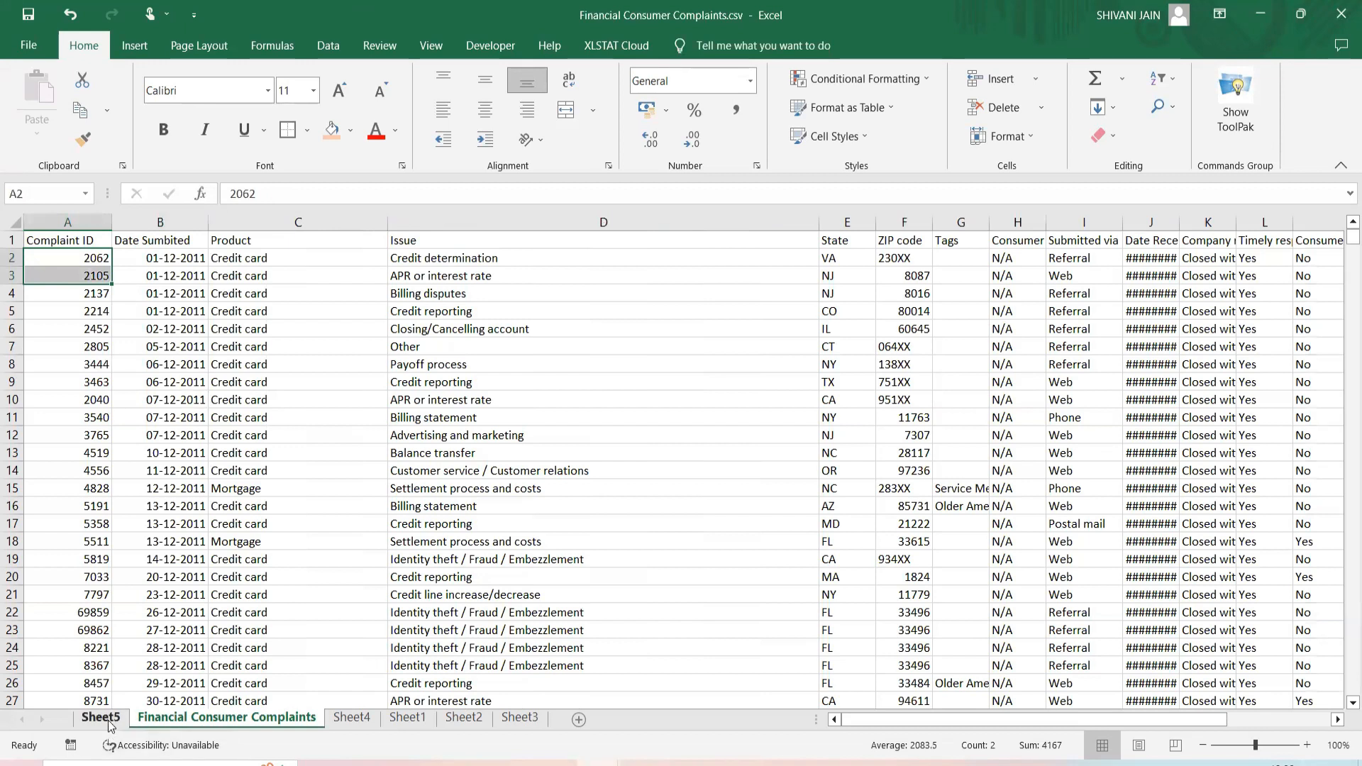
{"action": "left_click", "coordinate": [108, 720]}
{"action": "left_click", "coordinate": [116, 292]}
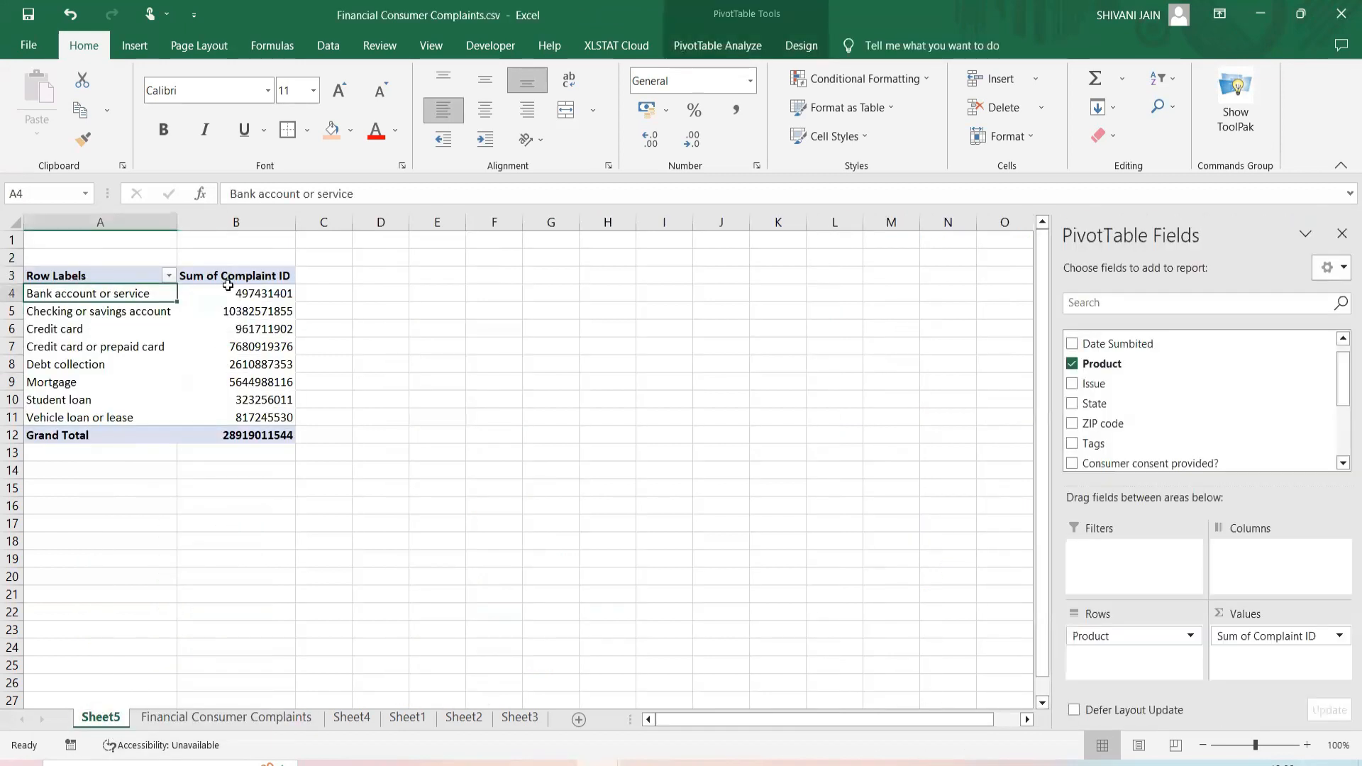
{"action": "left_click", "coordinate": [275, 289]}
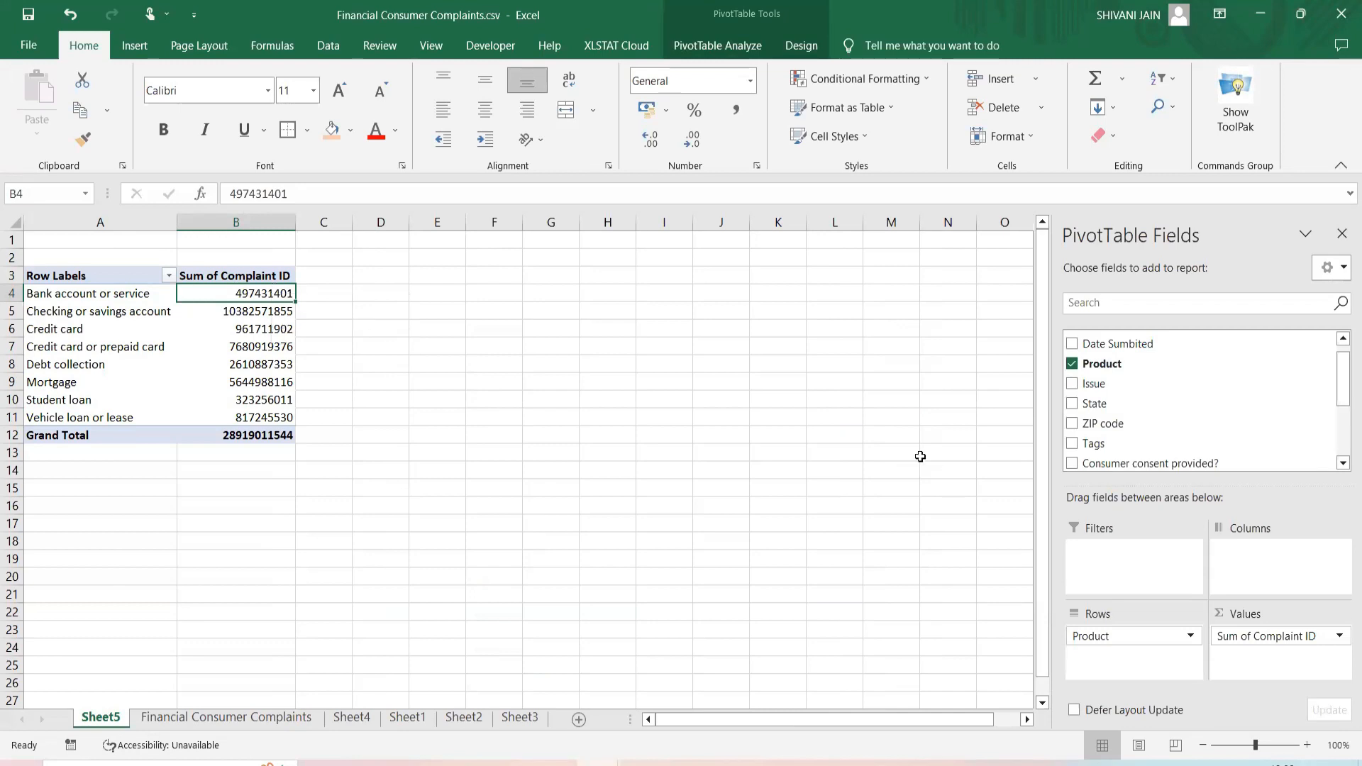
Change the calculation of the Complaint ID value field to Count.
{"action": "left_click", "coordinate": [1341, 636]}
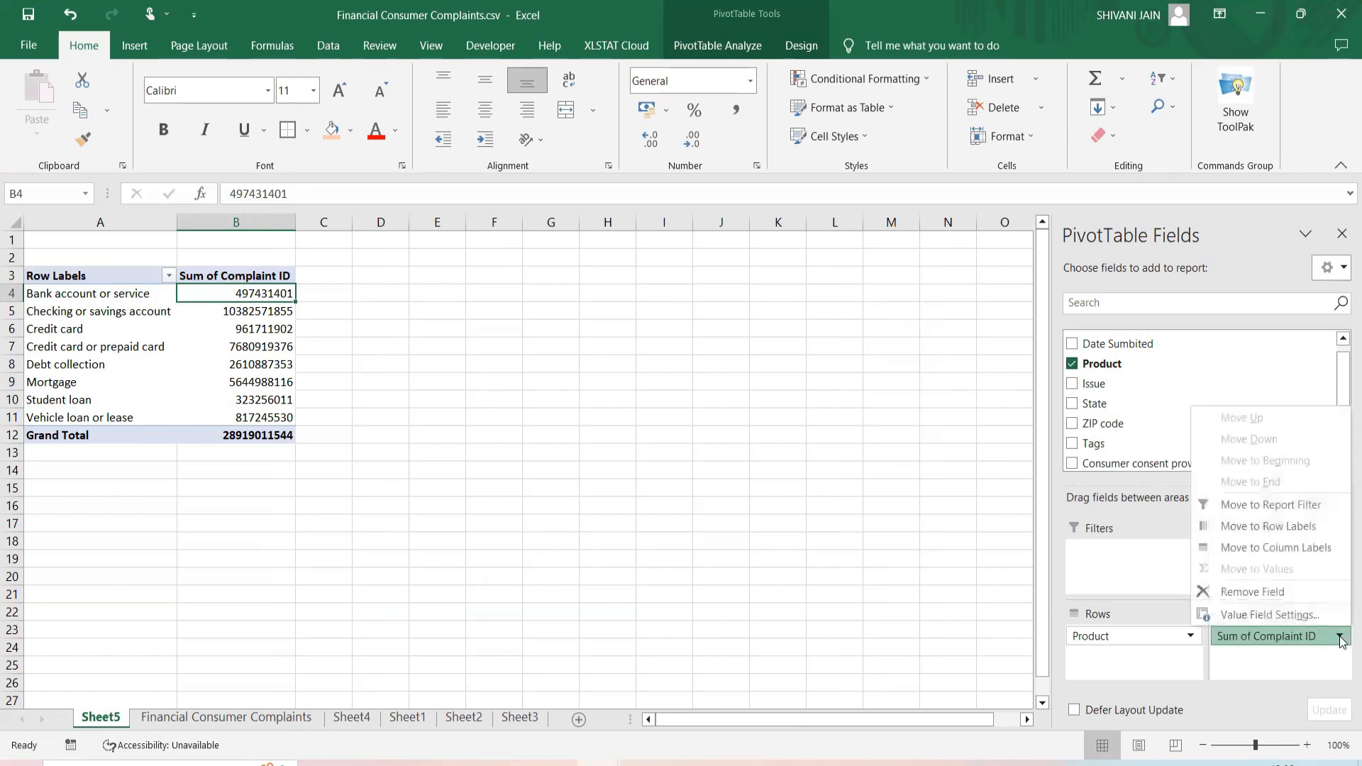
{"action": "left_click", "coordinate": [1244, 616]}
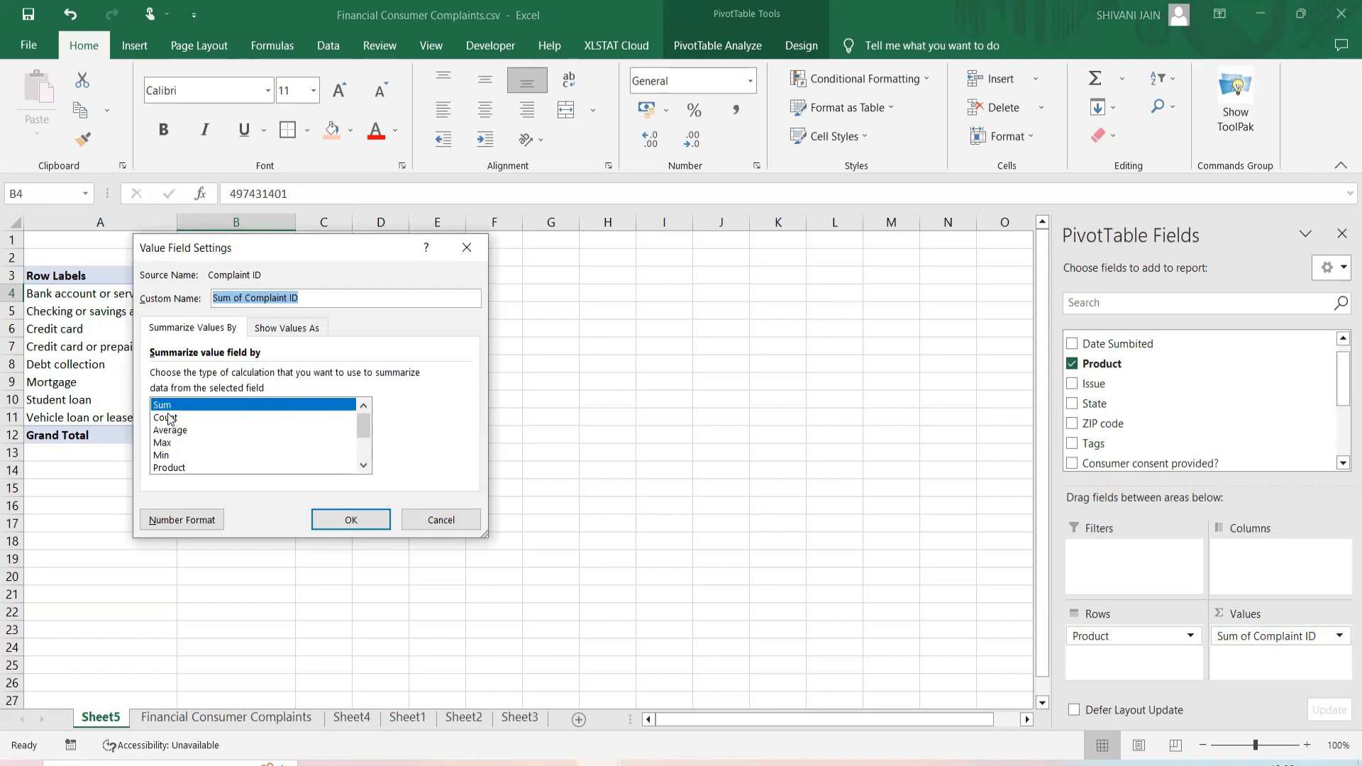
{"action": "left_click", "coordinate": [169, 418]}
{"action": "left_click", "coordinate": [350, 519]}
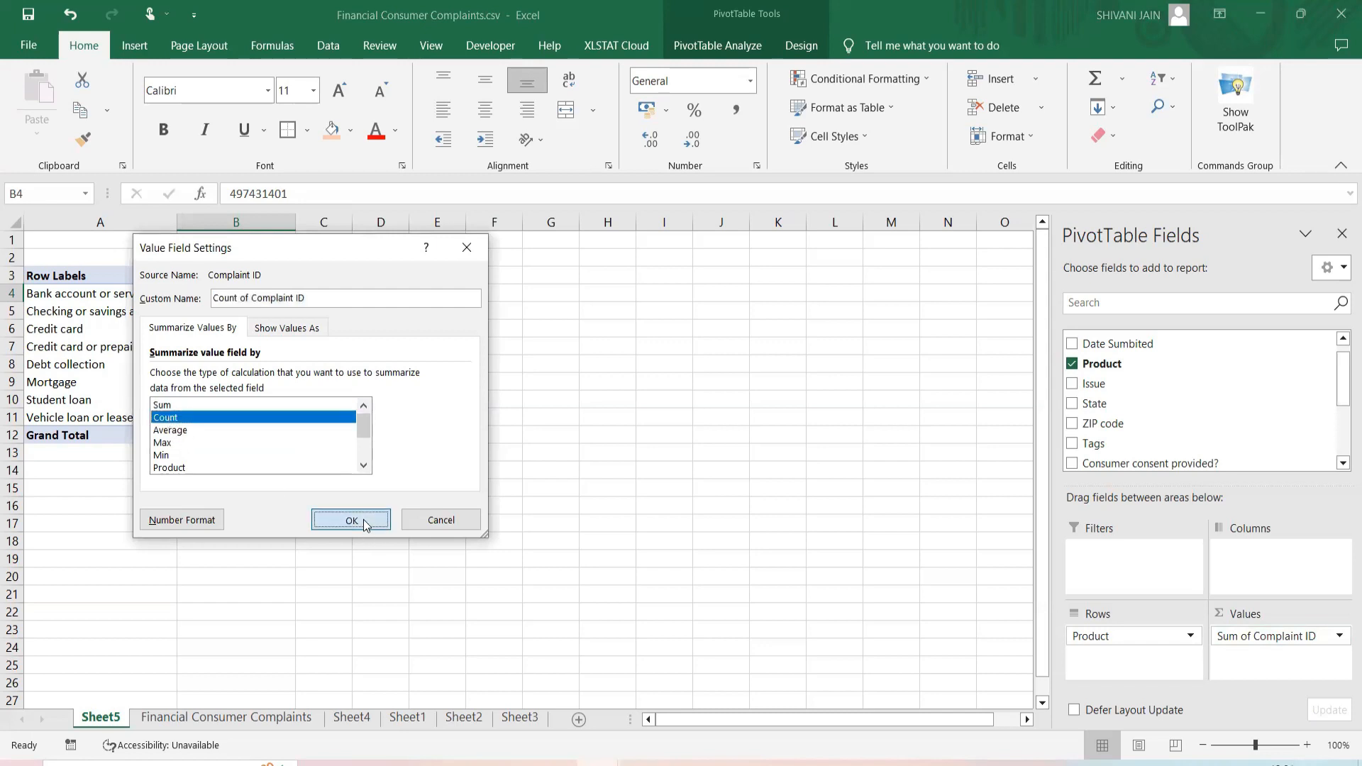
{"action": "mouse_move", "coordinate": [298, 335]}
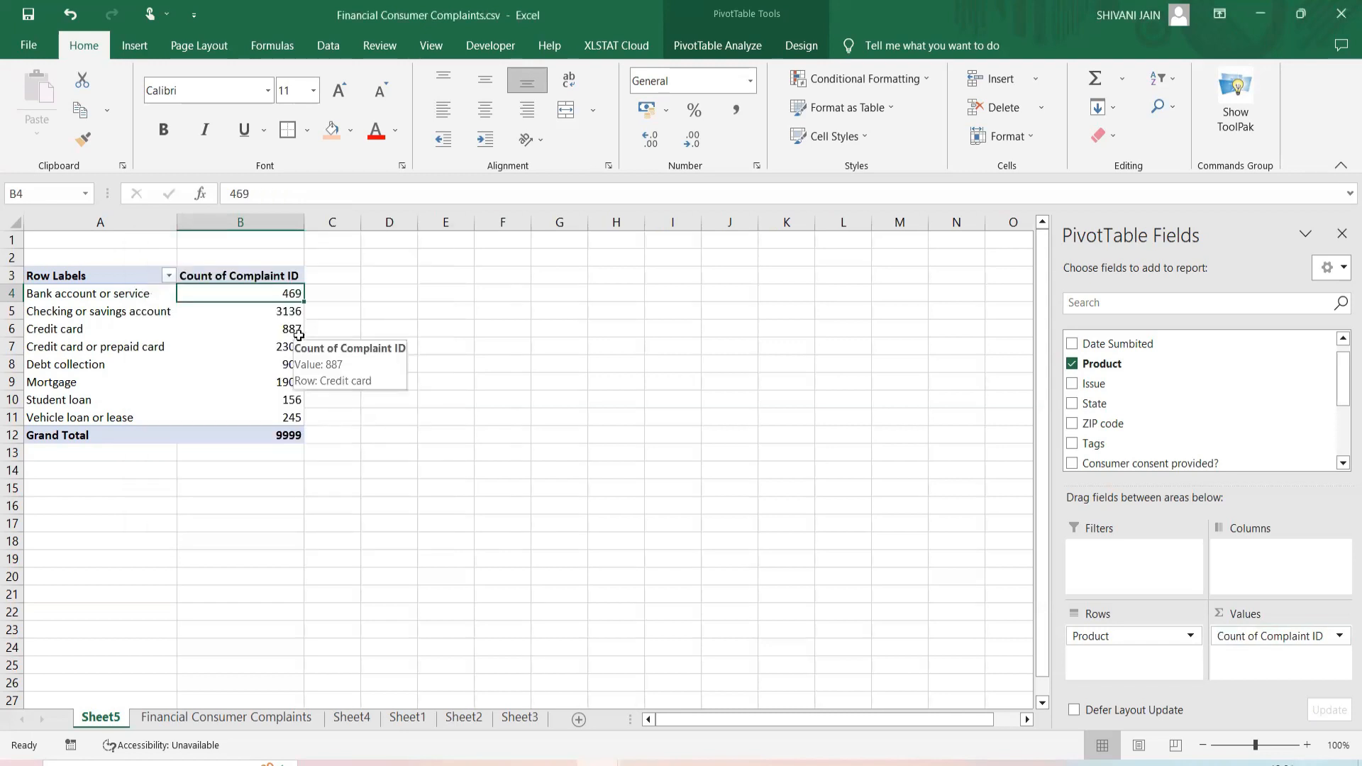
Review the complaint count for each product and the grand total in the PivotTable.
{"action": "left_click", "coordinate": [465, 367]}
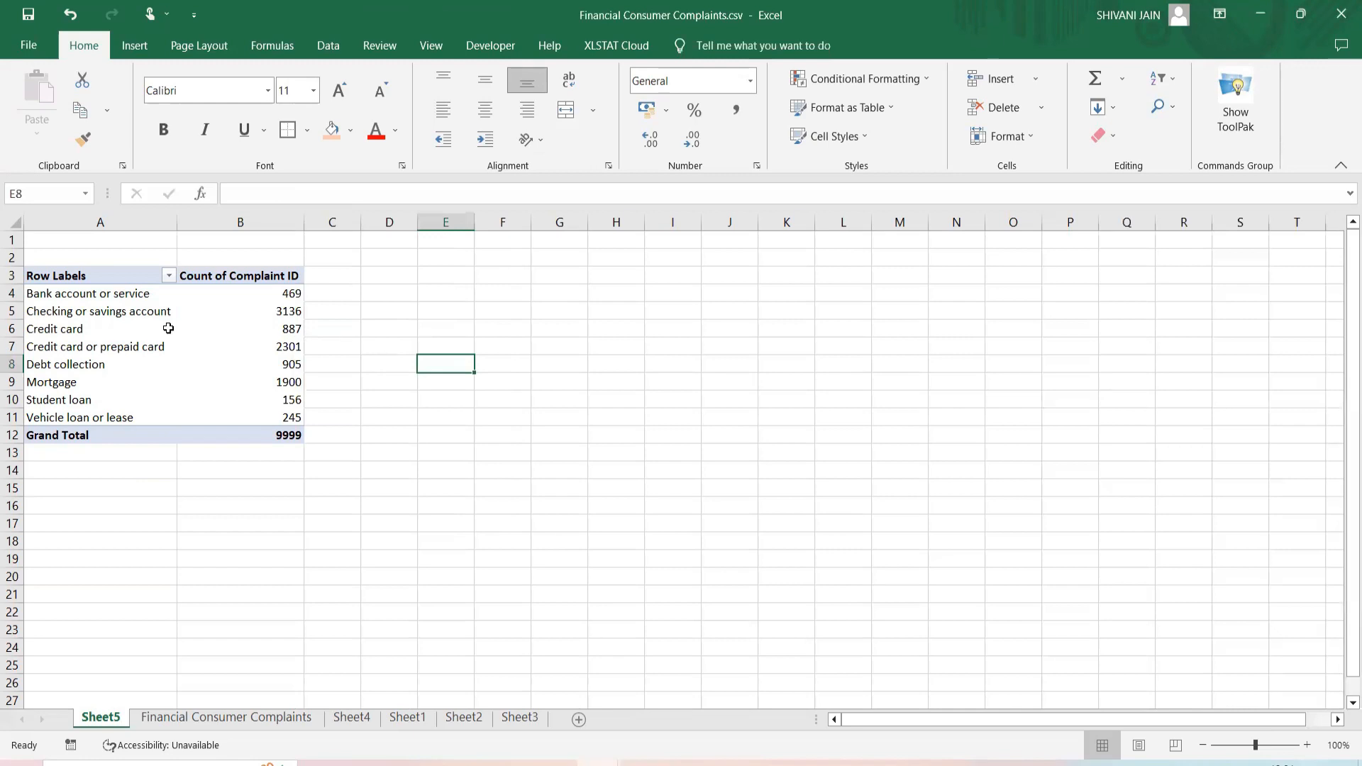
{"action": "left_click", "coordinate": [65, 291]}
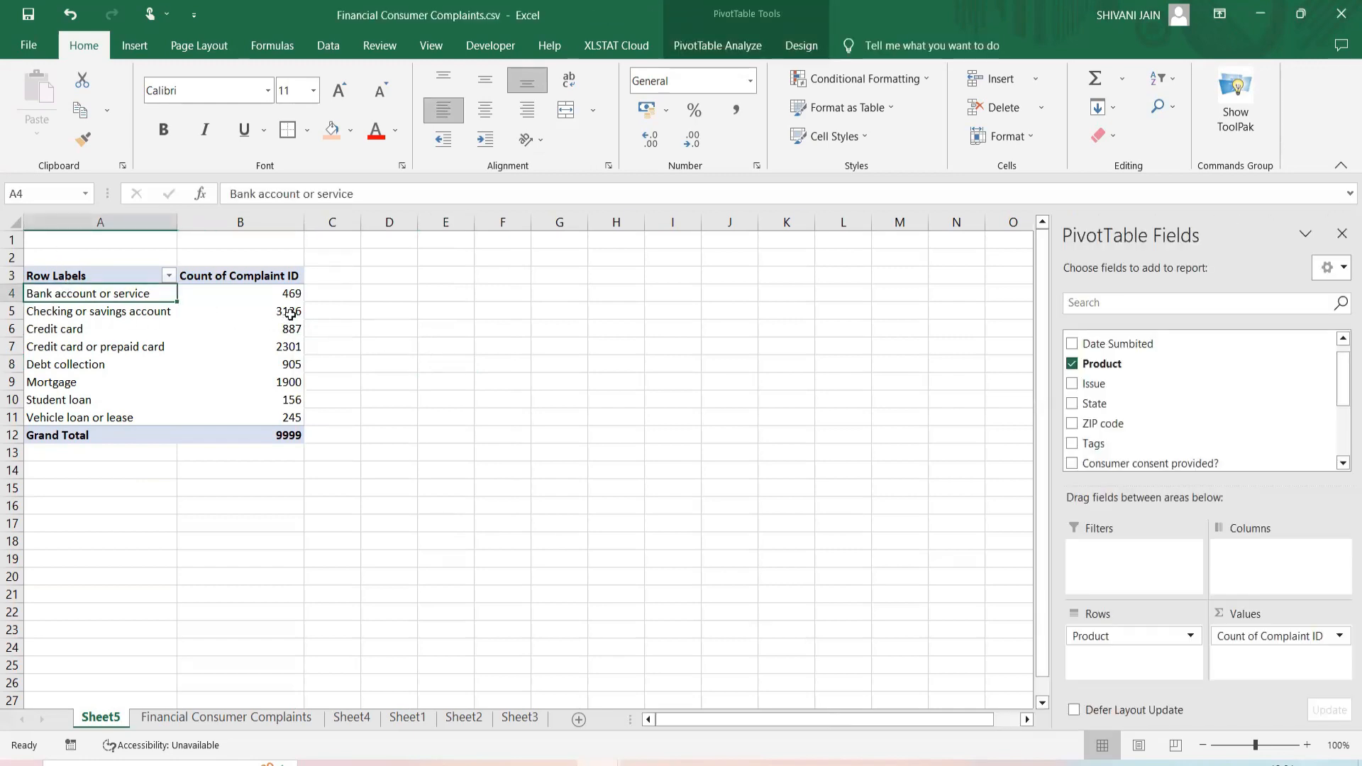
{"action": "left_click", "coordinate": [290, 311]}
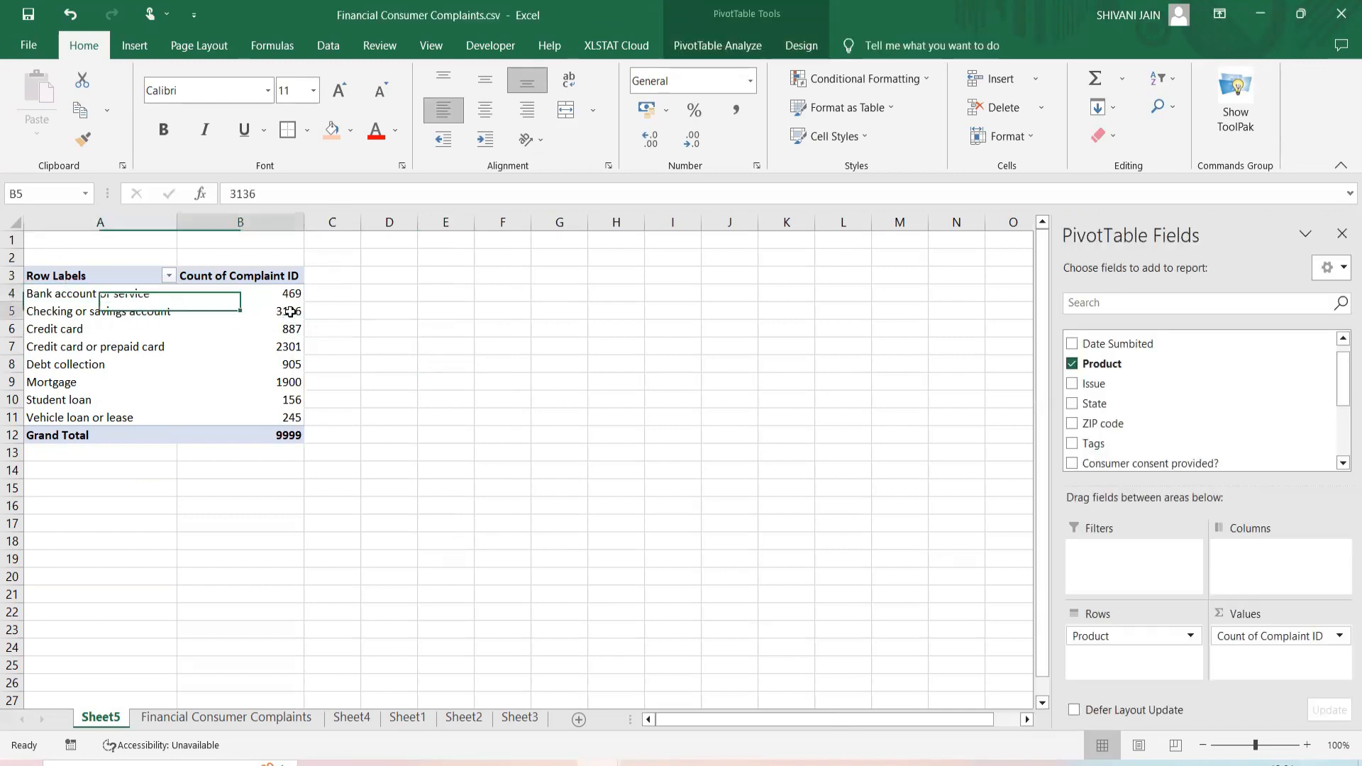
{"action": "left_click", "coordinate": [79, 311]}
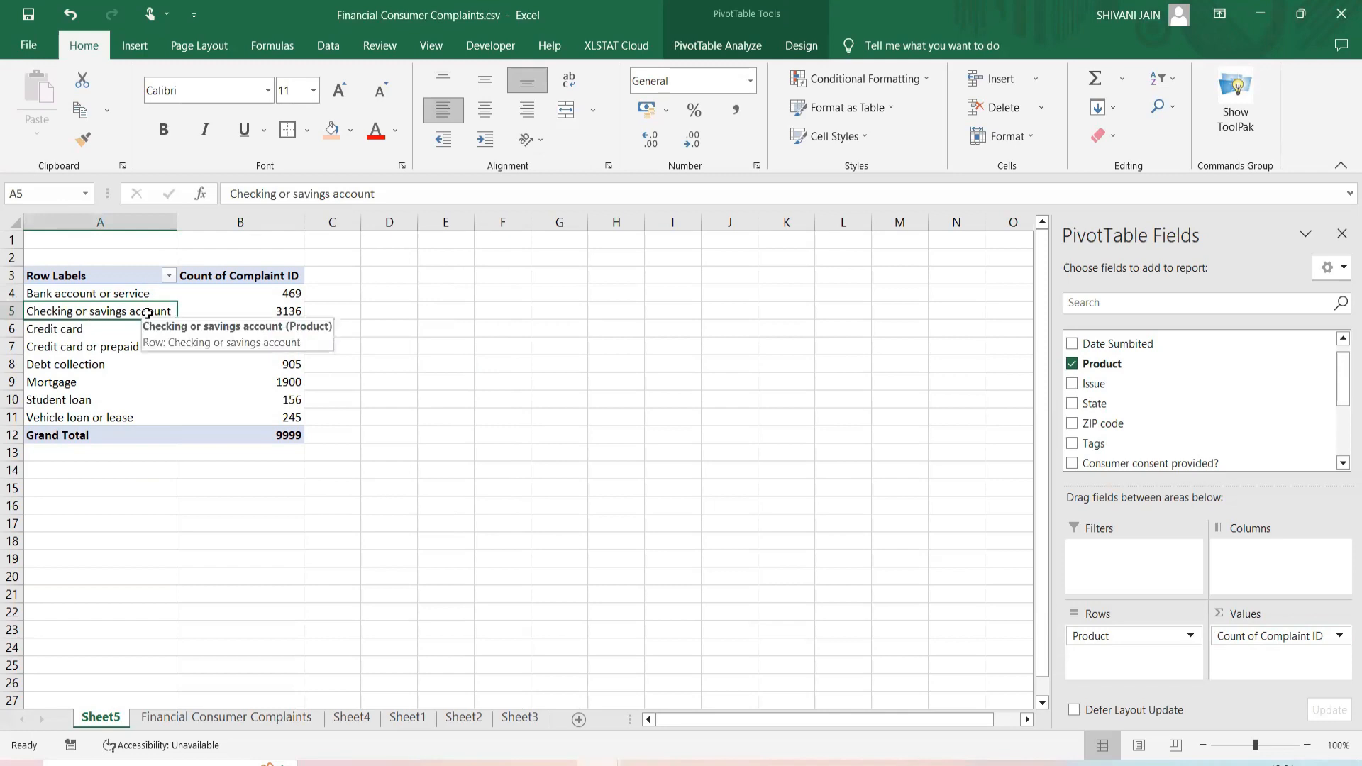
{"action": "left_click", "coordinate": [74, 348]}
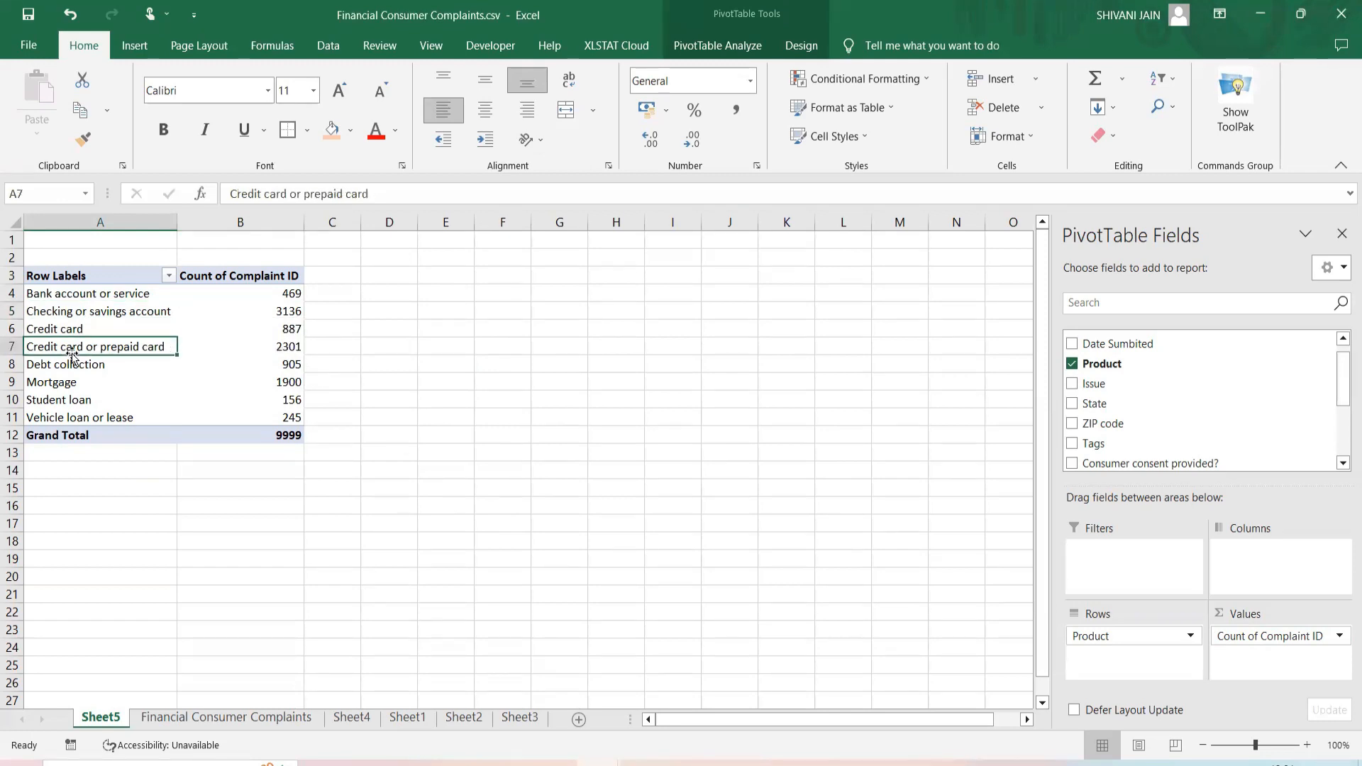
{"action": "left_click", "coordinate": [62, 387]}
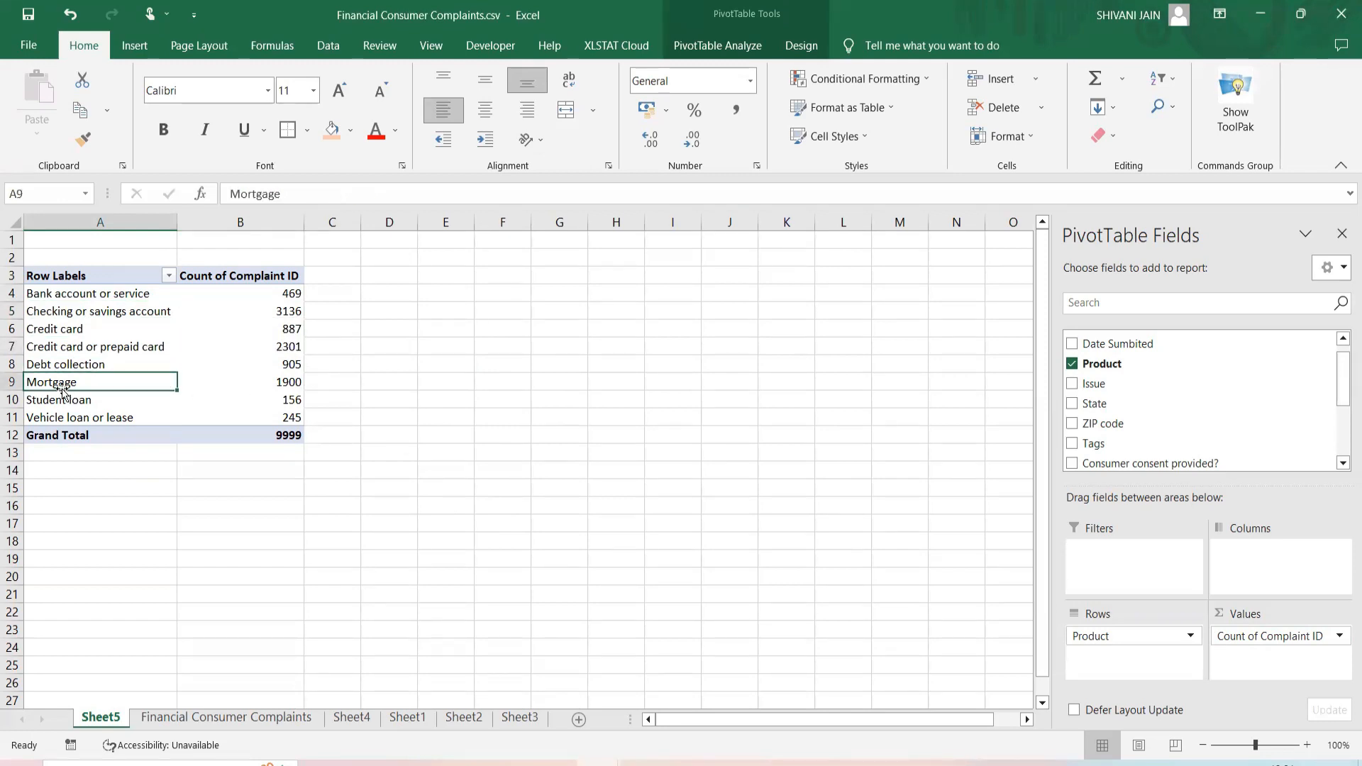
{"action": "left_click", "coordinate": [298, 436]}
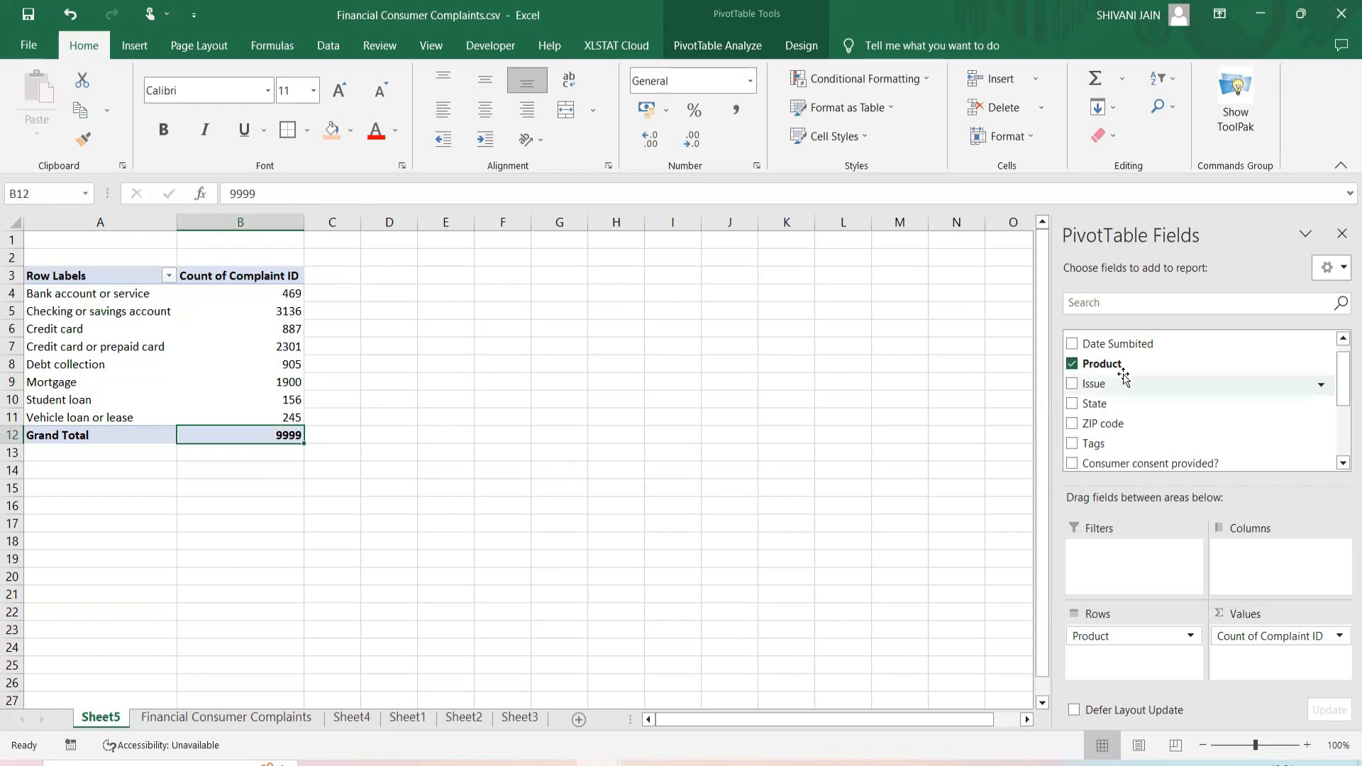
Try Date Sumbited as the PivotTable's report filter, look through its dates, and remove the field again.
{"action": "scroll", "coordinate": [1114, 398], "scroll_direction": "up", "scroll_amount": 1}
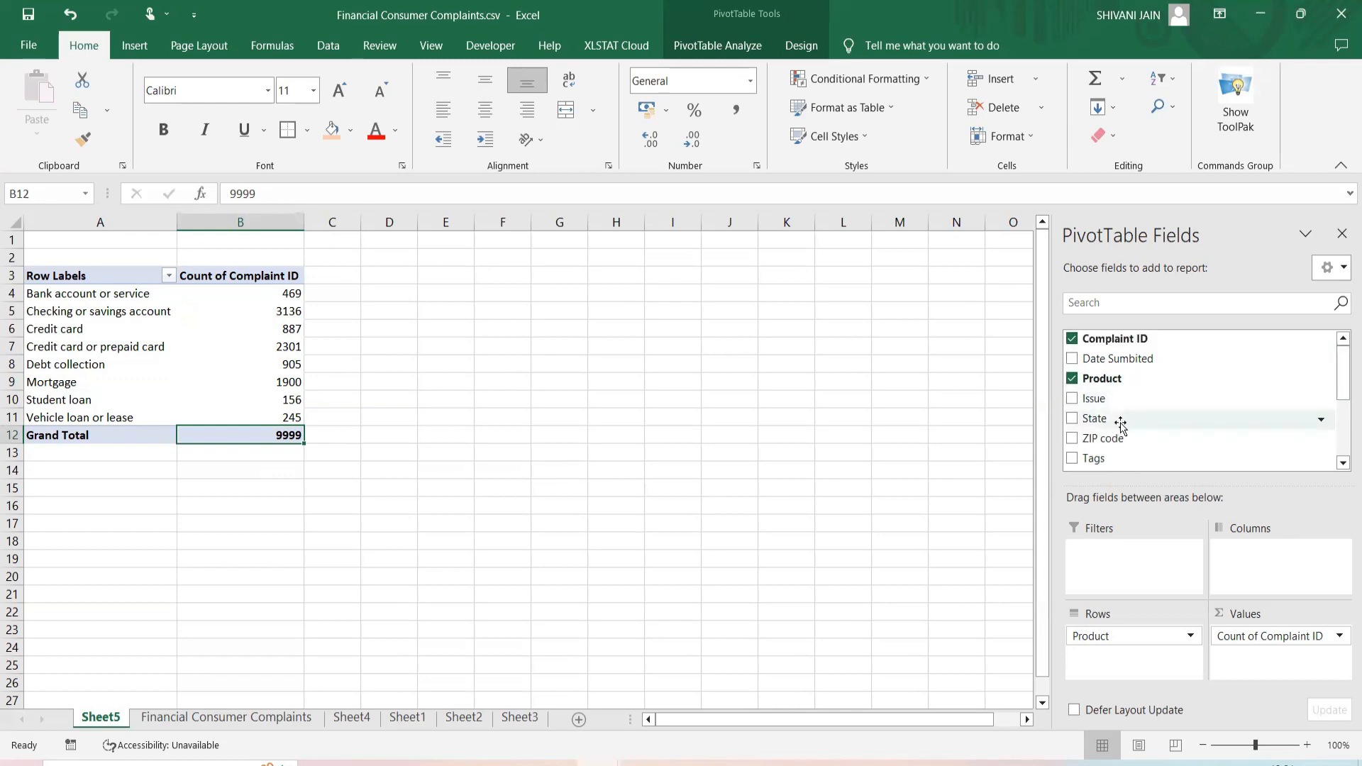
{"action": "left_click_drag", "start_coordinate": [1118, 361], "coordinate": [1140, 568]}
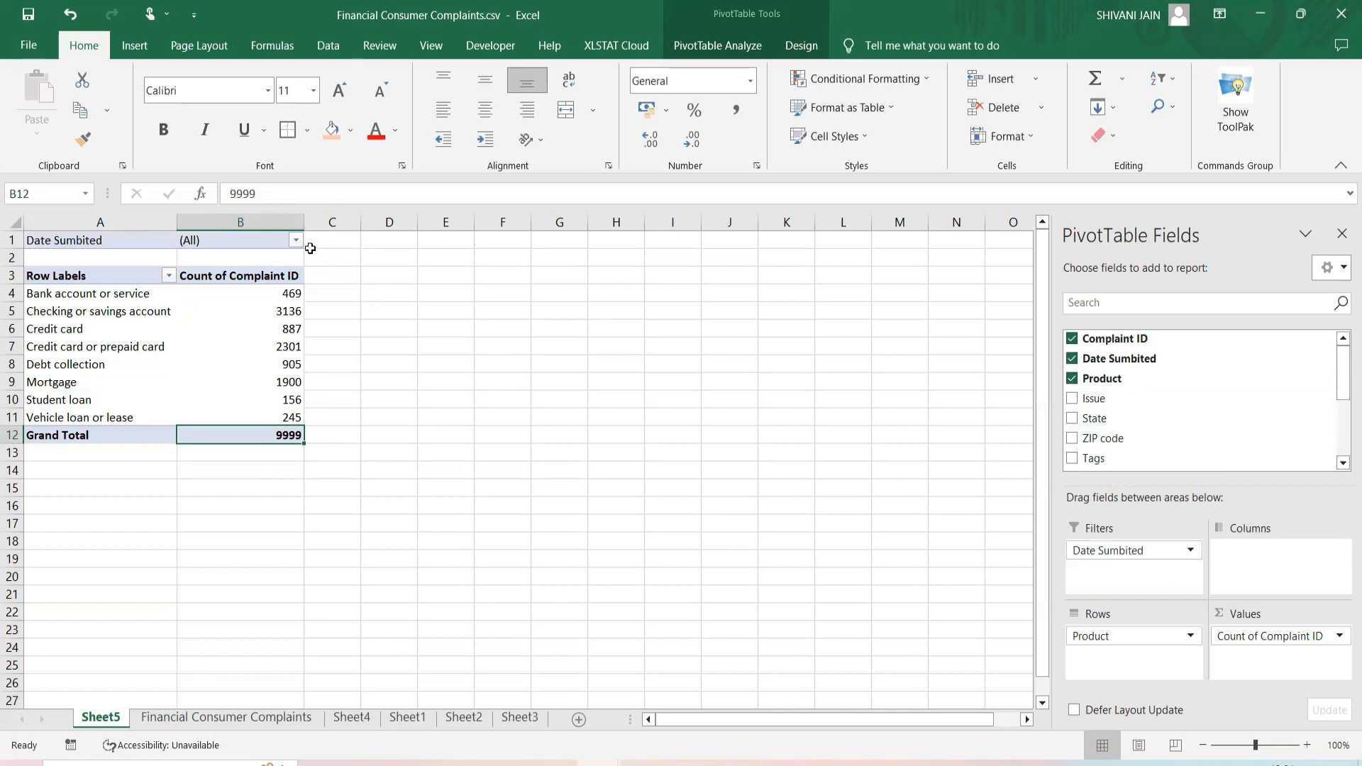
{"action": "left_click", "coordinate": [296, 239]}
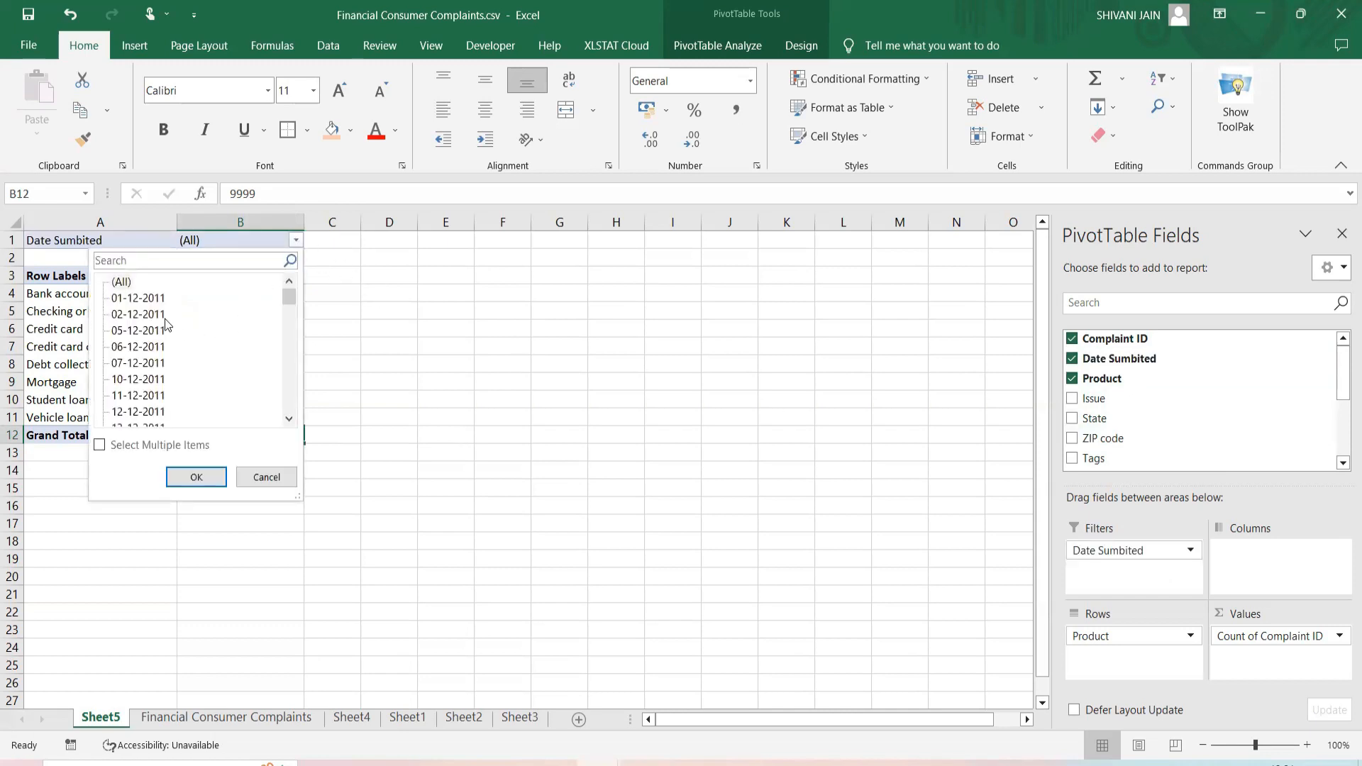
{"action": "scroll", "coordinate": [155, 351], "scroll_direction": "down", "scroll_amount": 4}
{"action": "scroll", "coordinate": [157, 361], "scroll_direction": "up", "scroll_amount": 4}
{"action": "left_click", "coordinate": [515, 329]}
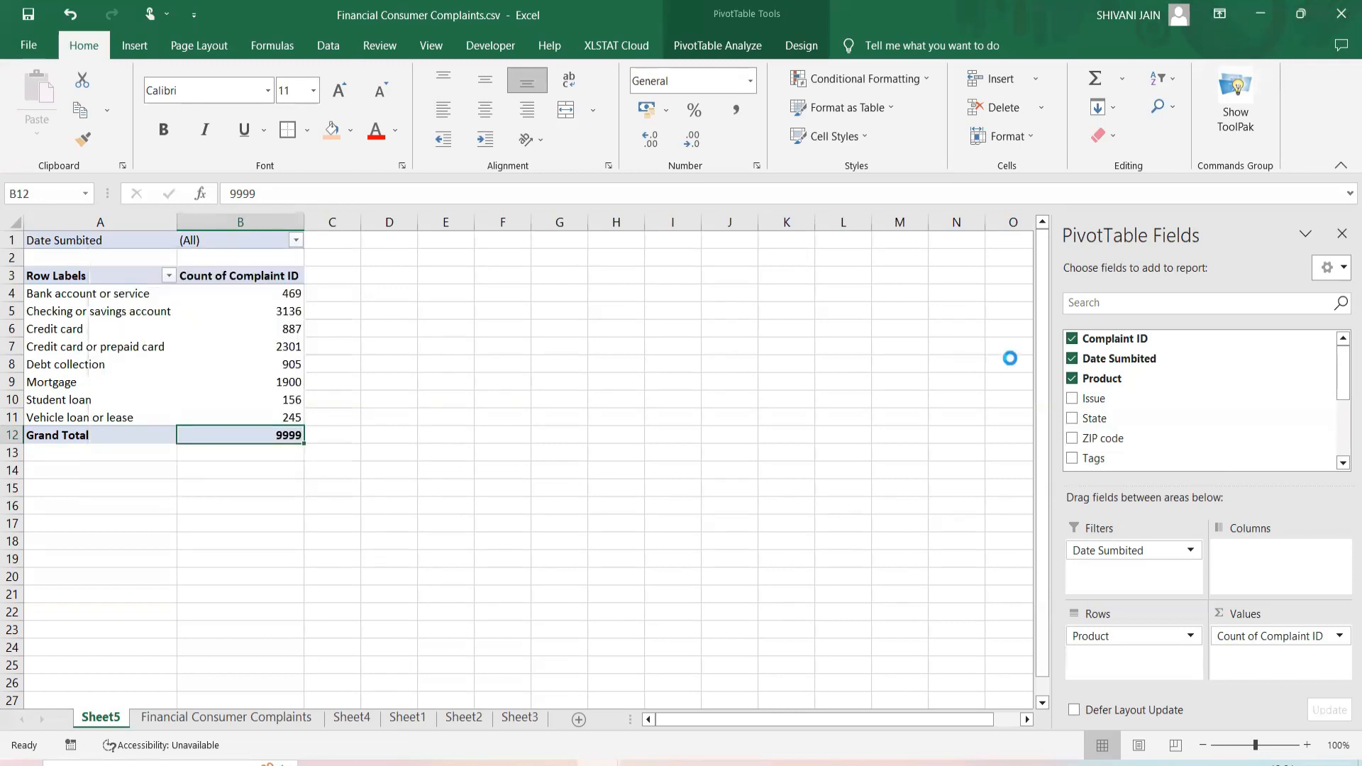
{"action": "left_click", "coordinate": [1073, 359]}
Add the State field to the PivotTable's filters and restrict it to the states AE, AK, AL and AP.
{"action": "left_click_drag", "start_coordinate": [1093, 418], "coordinate": [1118, 565]}
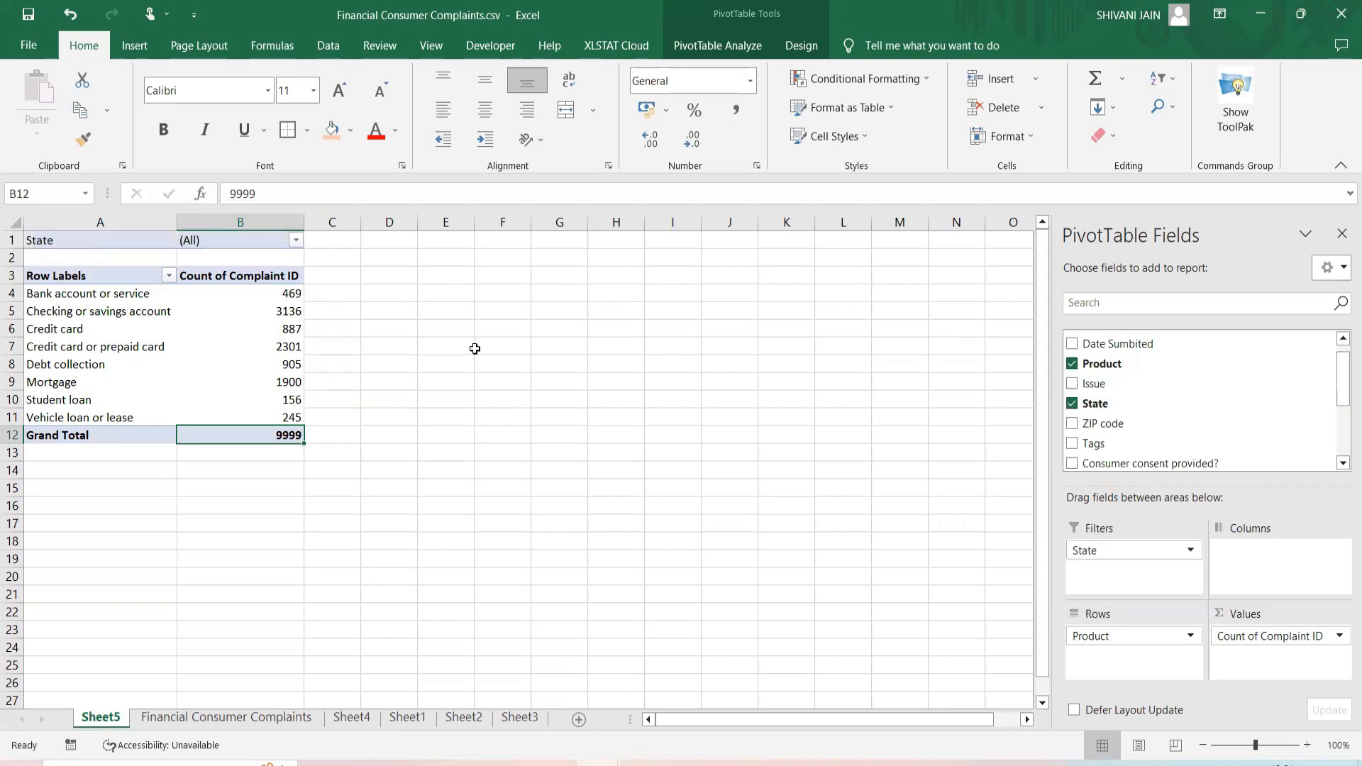
{"action": "left_click", "coordinate": [295, 241]}
{"action": "scroll", "coordinate": [146, 394], "scroll_direction": "down", "scroll_amount": 15}
{"action": "scroll", "coordinate": [158, 376], "scroll_direction": "up", "scroll_amount": 15}
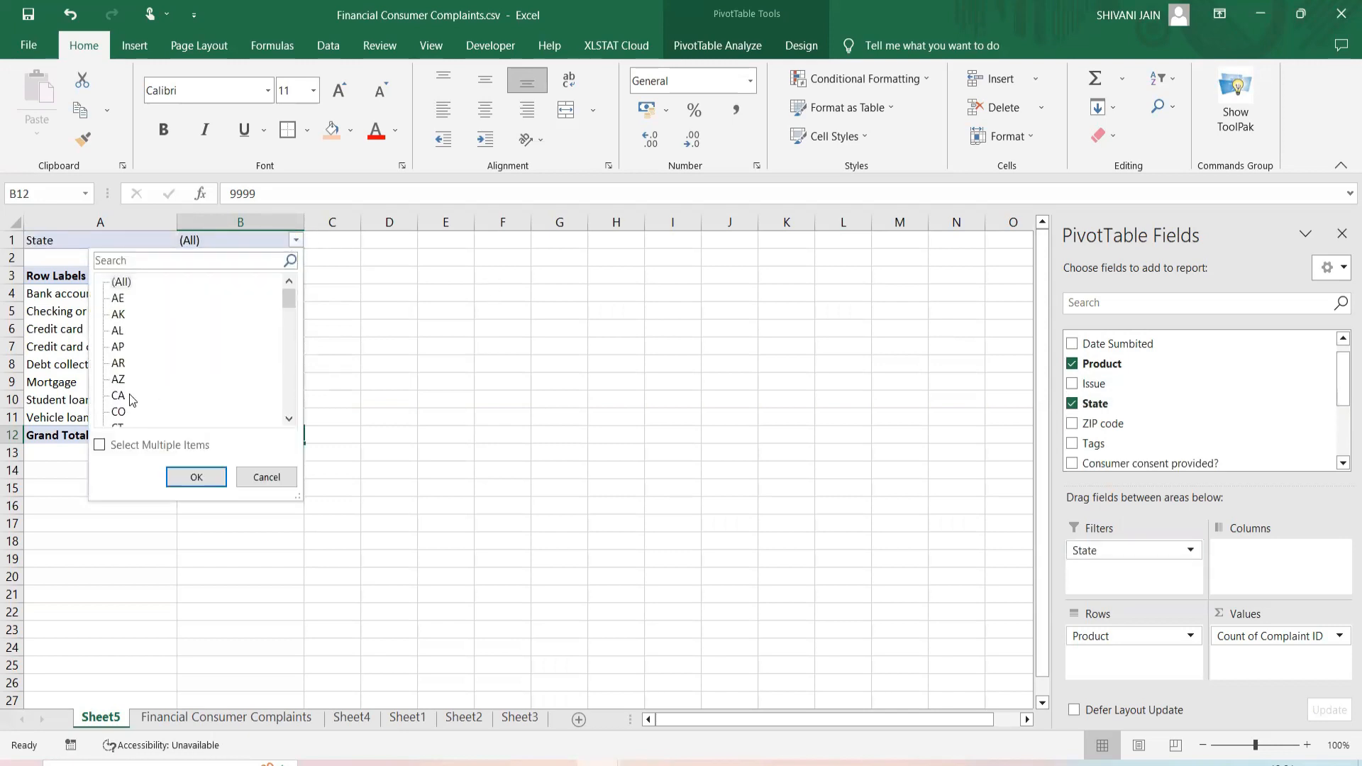
{"action": "left_click", "coordinate": [99, 446]}
{"action": "left_click", "coordinate": [115, 282]}
{"action": "left_click", "coordinate": [115, 297]}
{"action": "left_click", "coordinate": [115, 314]}
{"action": "left_click", "coordinate": [115, 330]}
{"action": "left_click", "coordinate": [116, 347]}
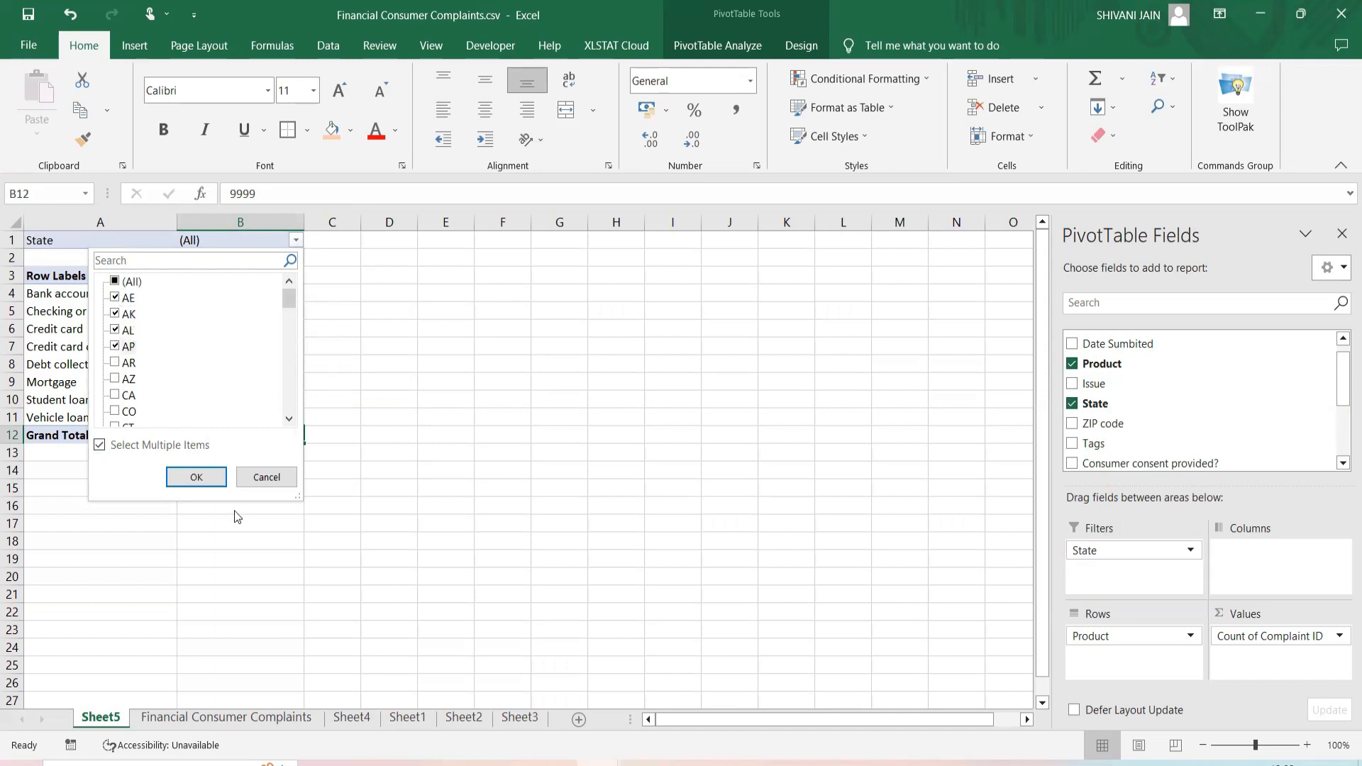
{"action": "left_click", "coordinate": [199, 477]}
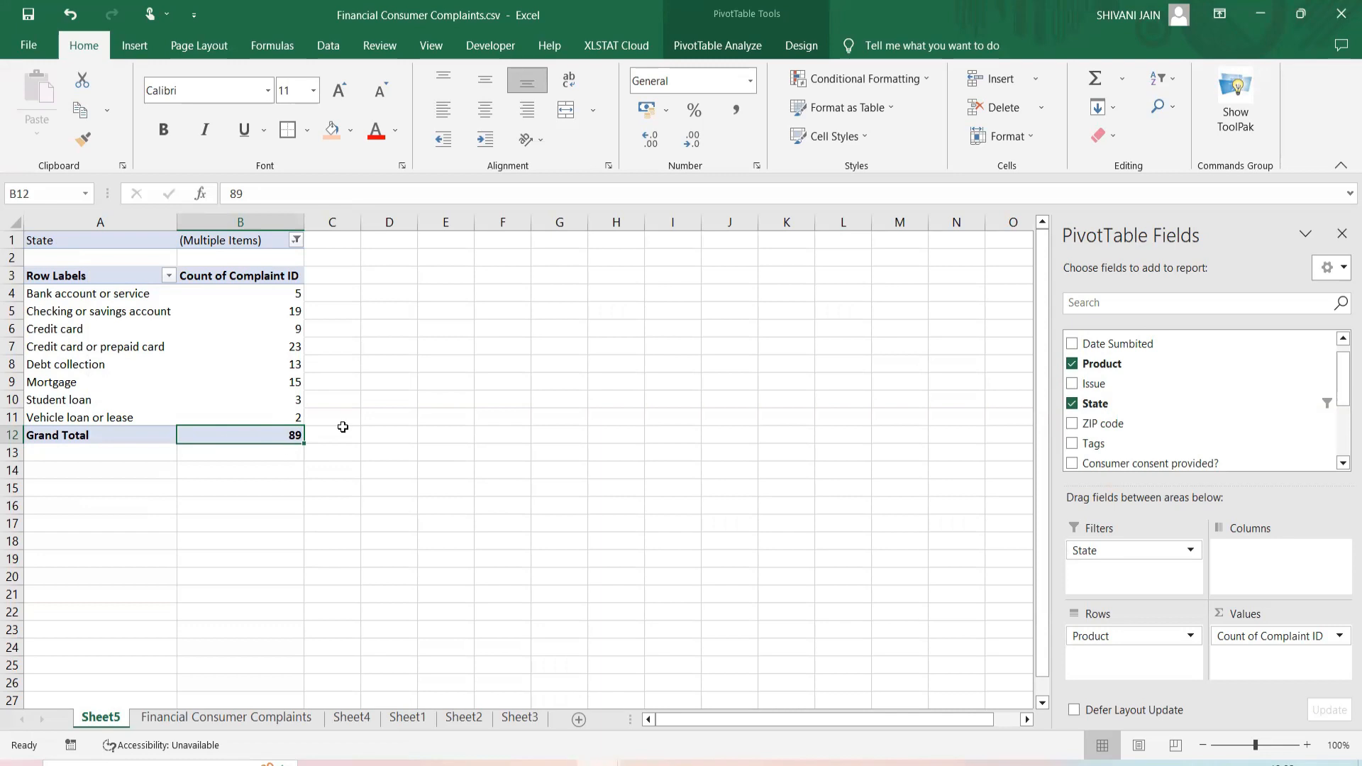
Examine the Product and Submitted via columns in the Financial Consumer Complaints sheet and return to Sheet5.
{"action": "left_click", "coordinate": [103, 353]}
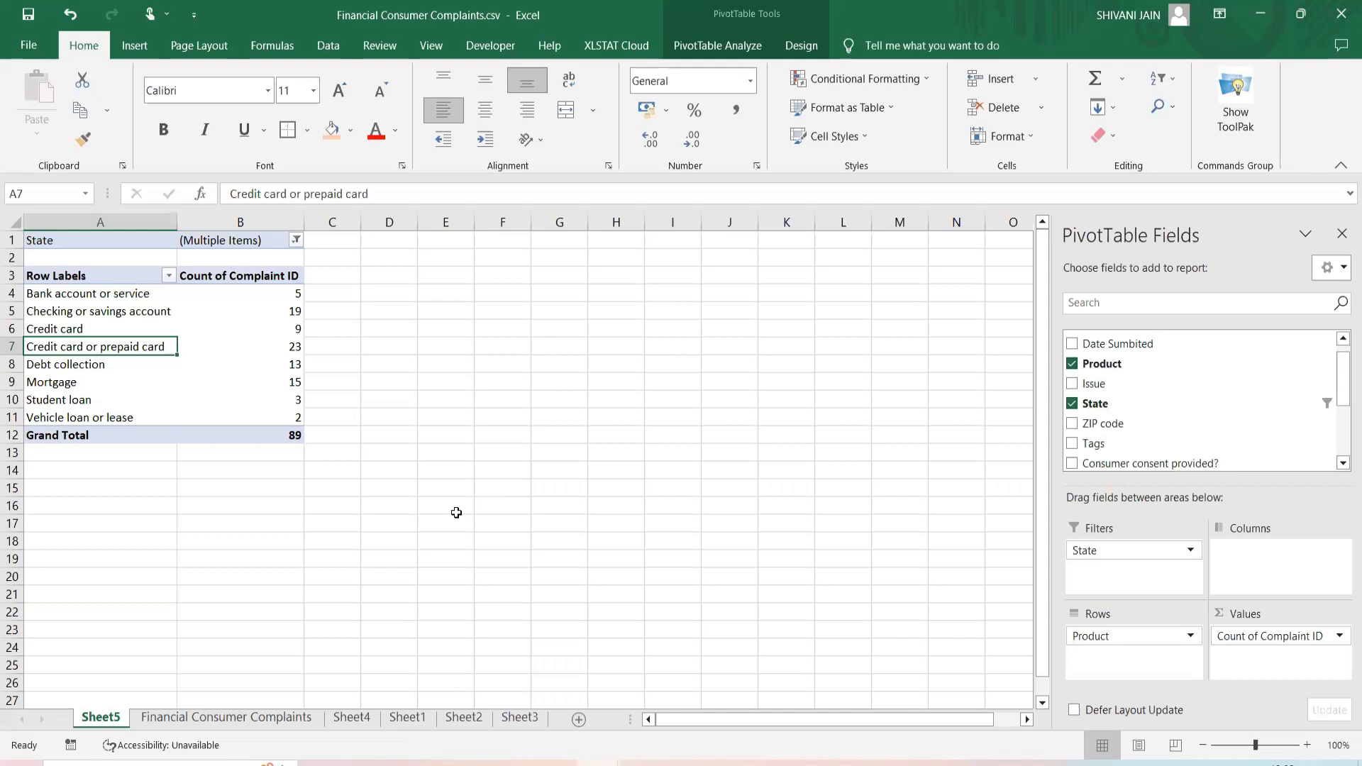
{"action": "left_click", "coordinate": [277, 718]}
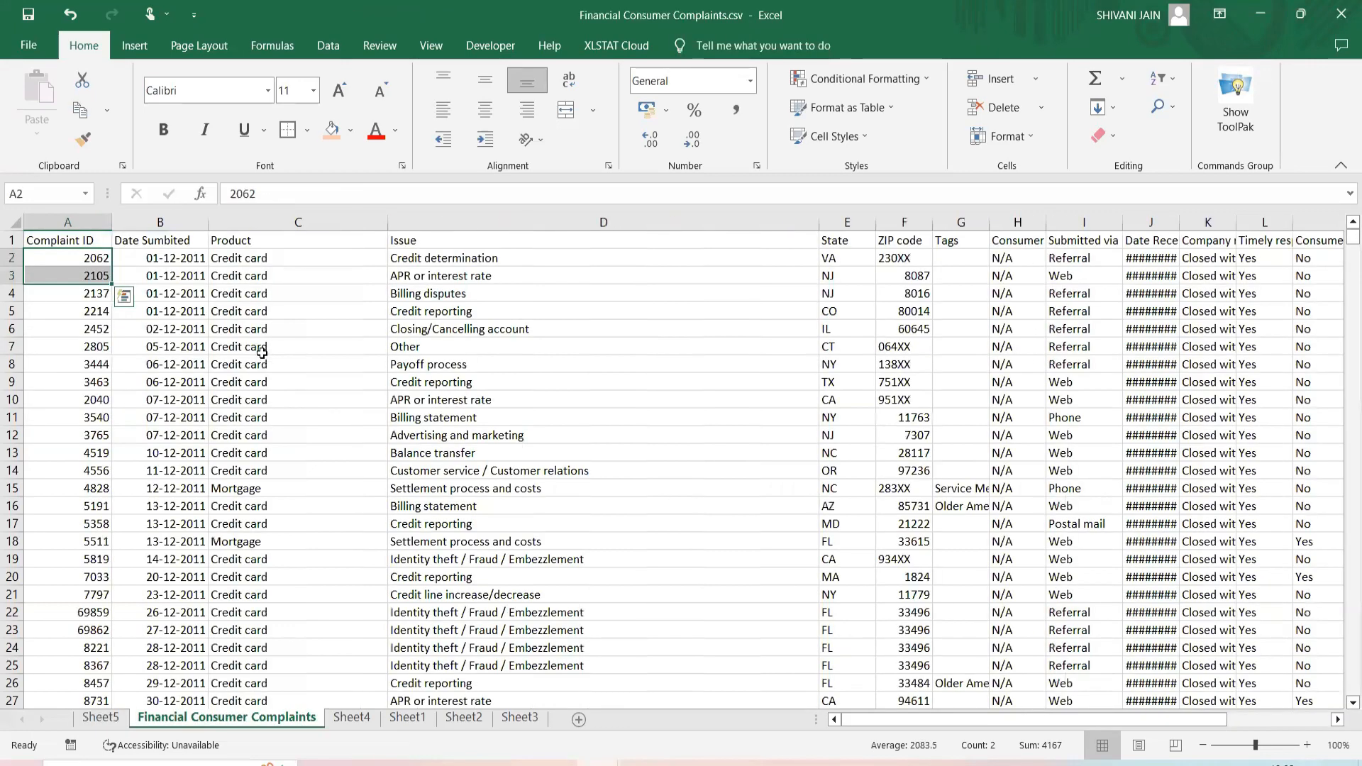
{"action": "left_click", "coordinate": [262, 240]}
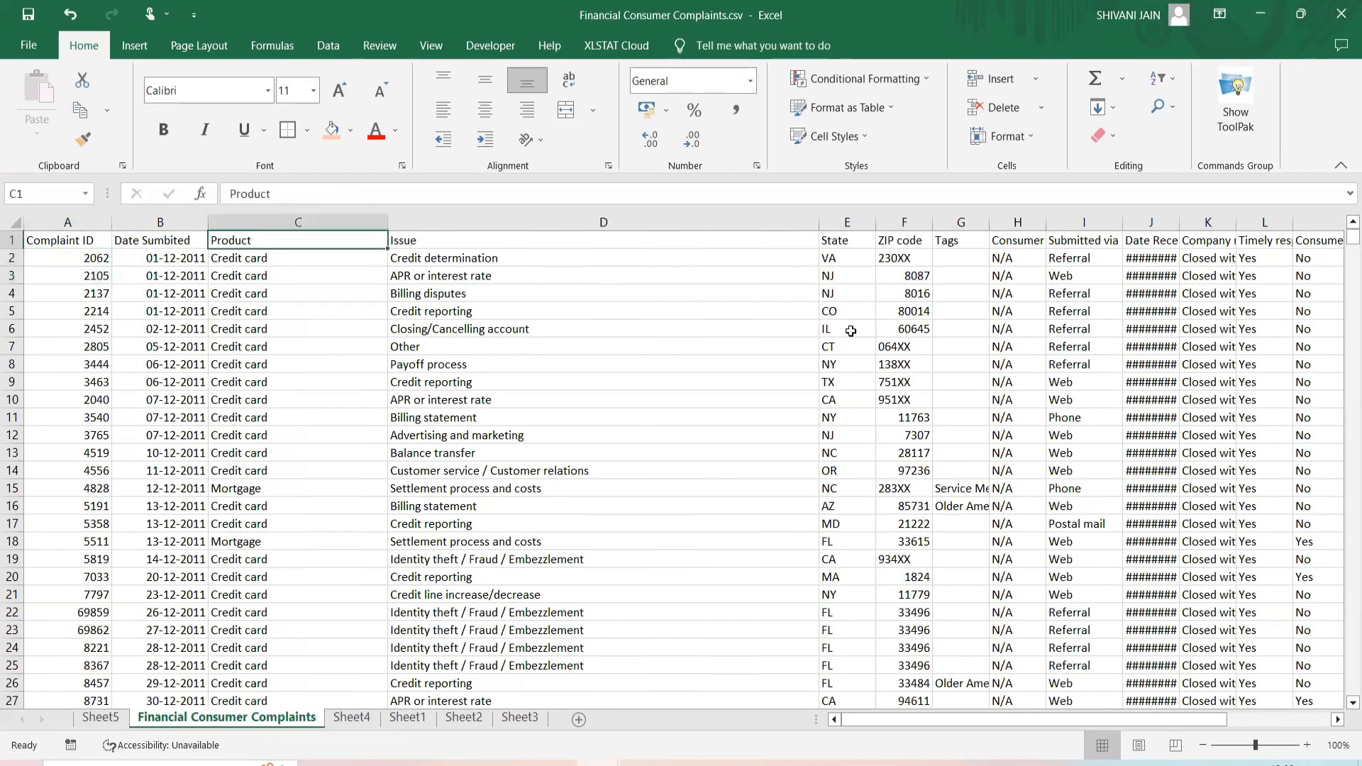
{"action": "left_click", "coordinate": [1070, 237]}
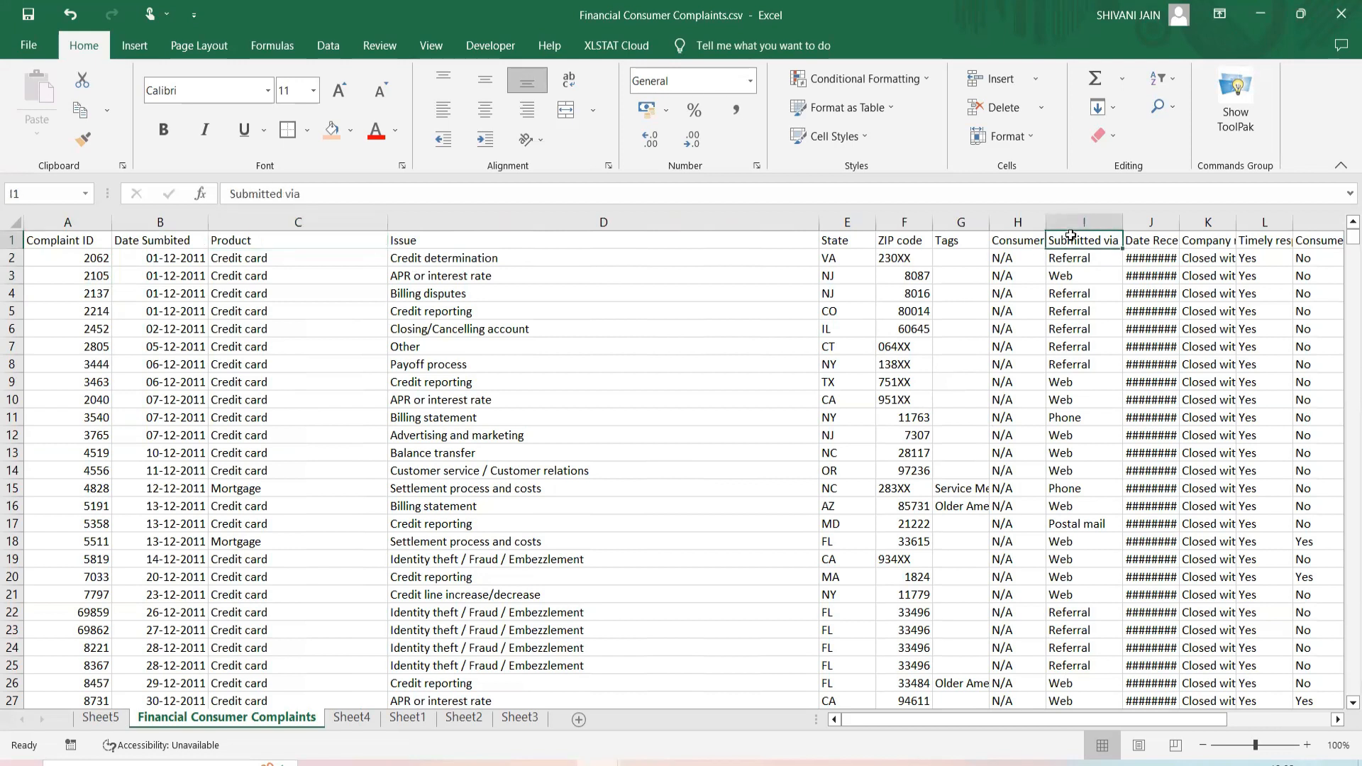
{"action": "left_click", "coordinate": [100, 718]}
Try the Date Sumbited field in the PivotTable's columns and look over the date groups it adds.
{"action": "scroll", "coordinate": [1107, 398], "scroll_direction": "up", "scroll_amount": 1}
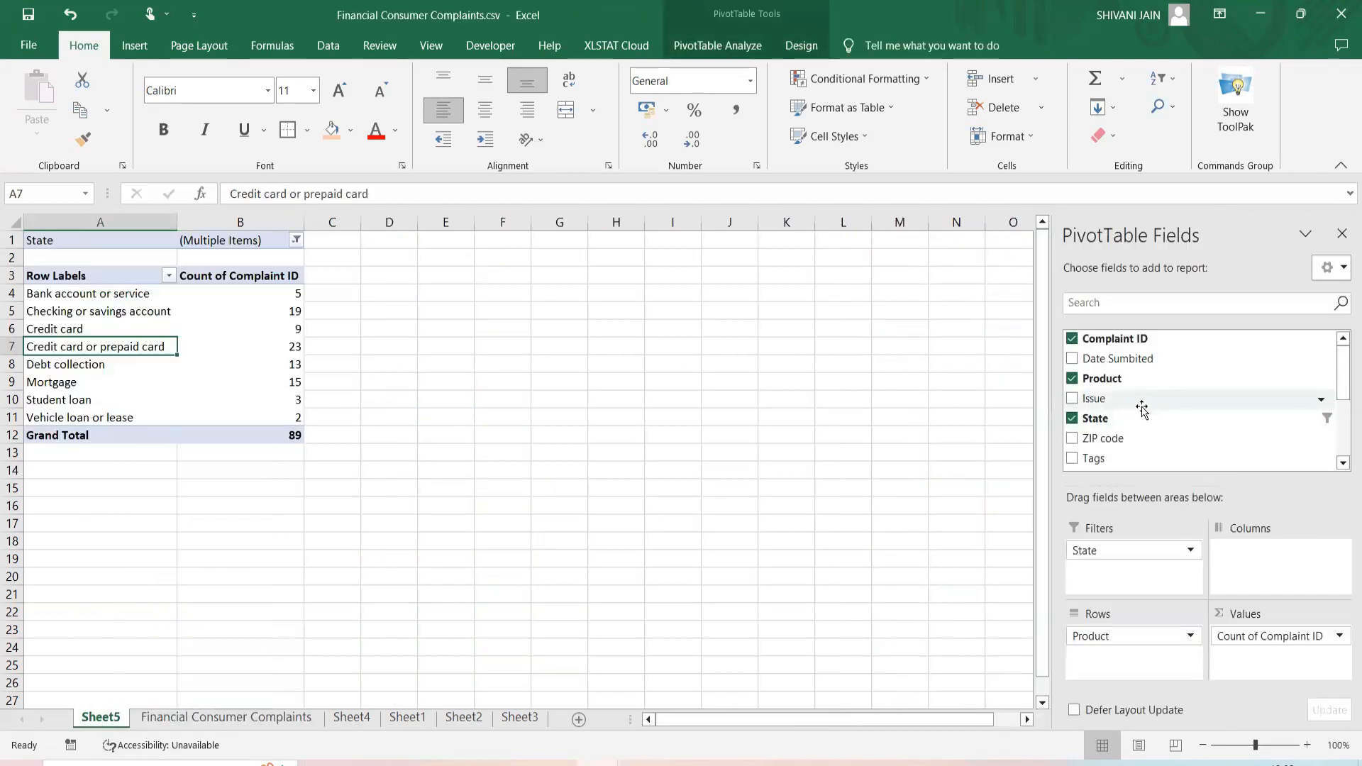
{"action": "left_click_drag", "start_coordinate": [1112, 361], "coordinate": [1281, 587]}
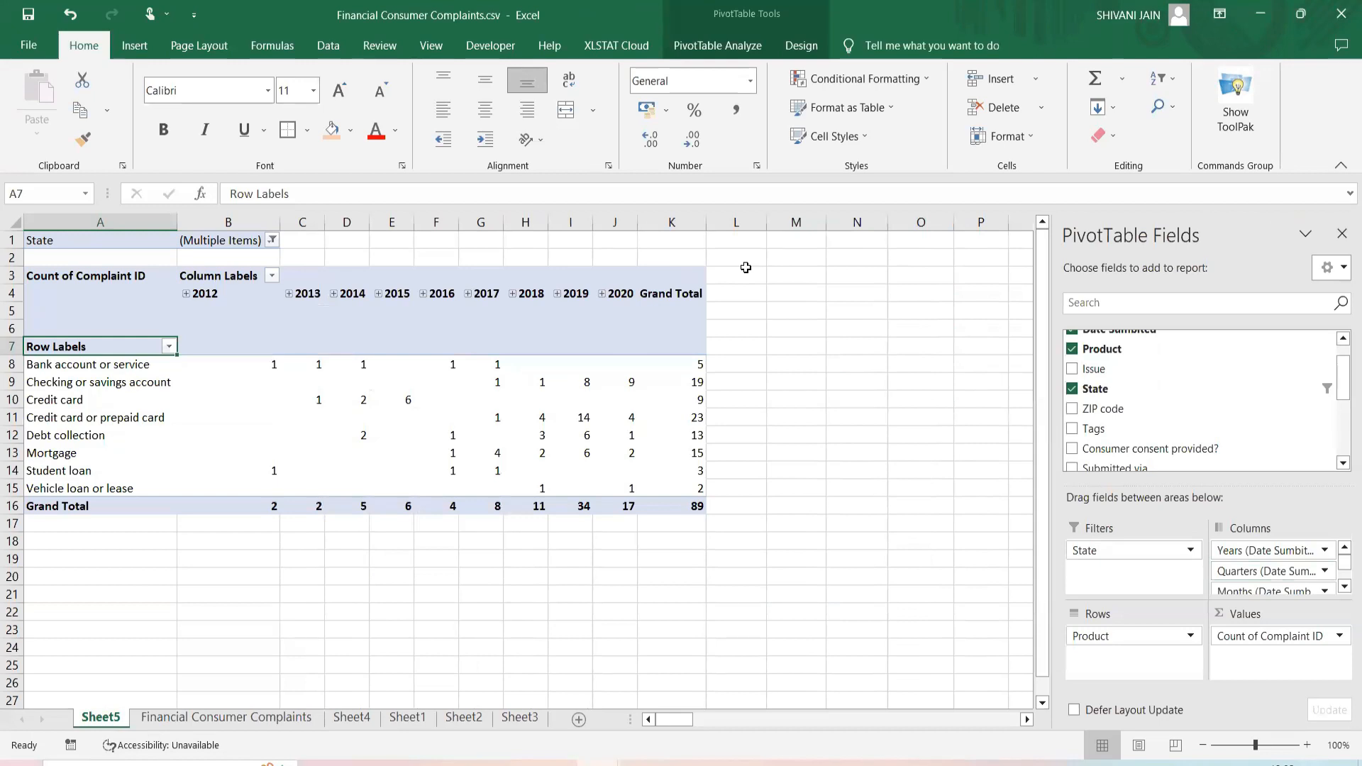
{"action": "scroll", "coordinate": [1271, 568], "scroll_direction": "down", "scroll_amount": 1}
{"action": "scroll", "coordinate": [1272, 568], "scroll_direction": "up", "scroll_amount": 1}
{"action": "scroll", "coordinate": [1270, 568], "scroll_direction": "down", "scroll_amount": 1}
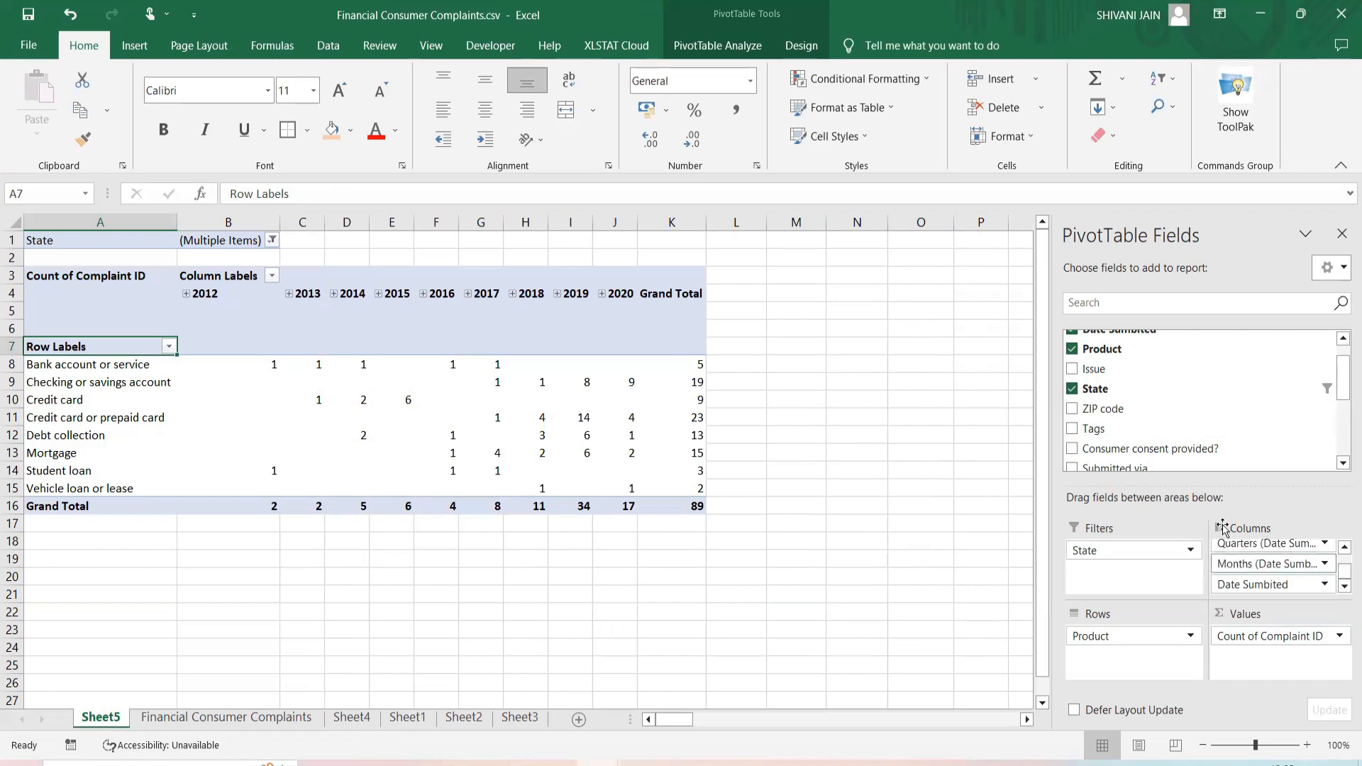
{"action": "scroll", "coordinate": [1146, 397], "scroll_direction": "up", "scroll_amount": 1}
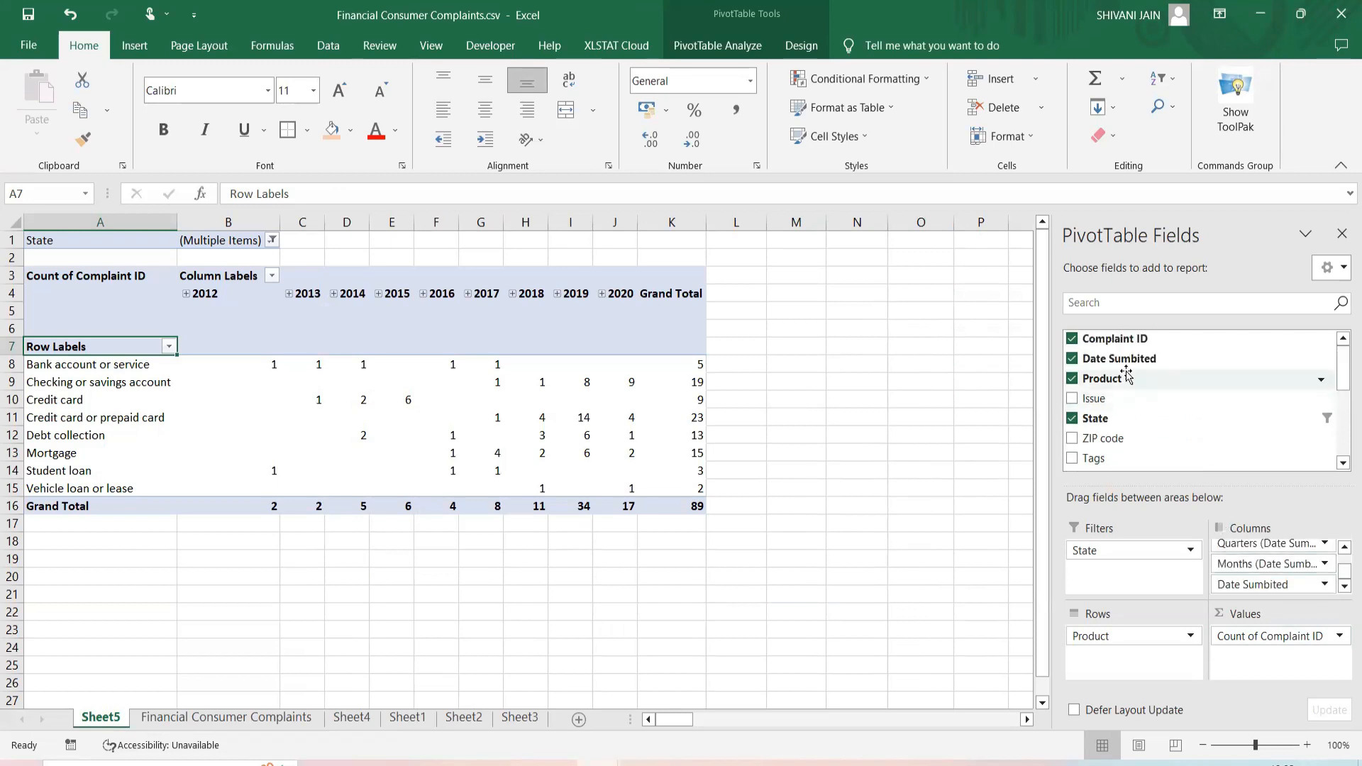
Replace the Date Sumbited field and its date groups in the PivotTable's columns with the Submitted via field.
{"action": "left_click", "coordinate": [1072, 359]}
{"action": "scroll", "coordinate": [1130, 440], "scroll_direction": "down", "scroll_amount": 1}
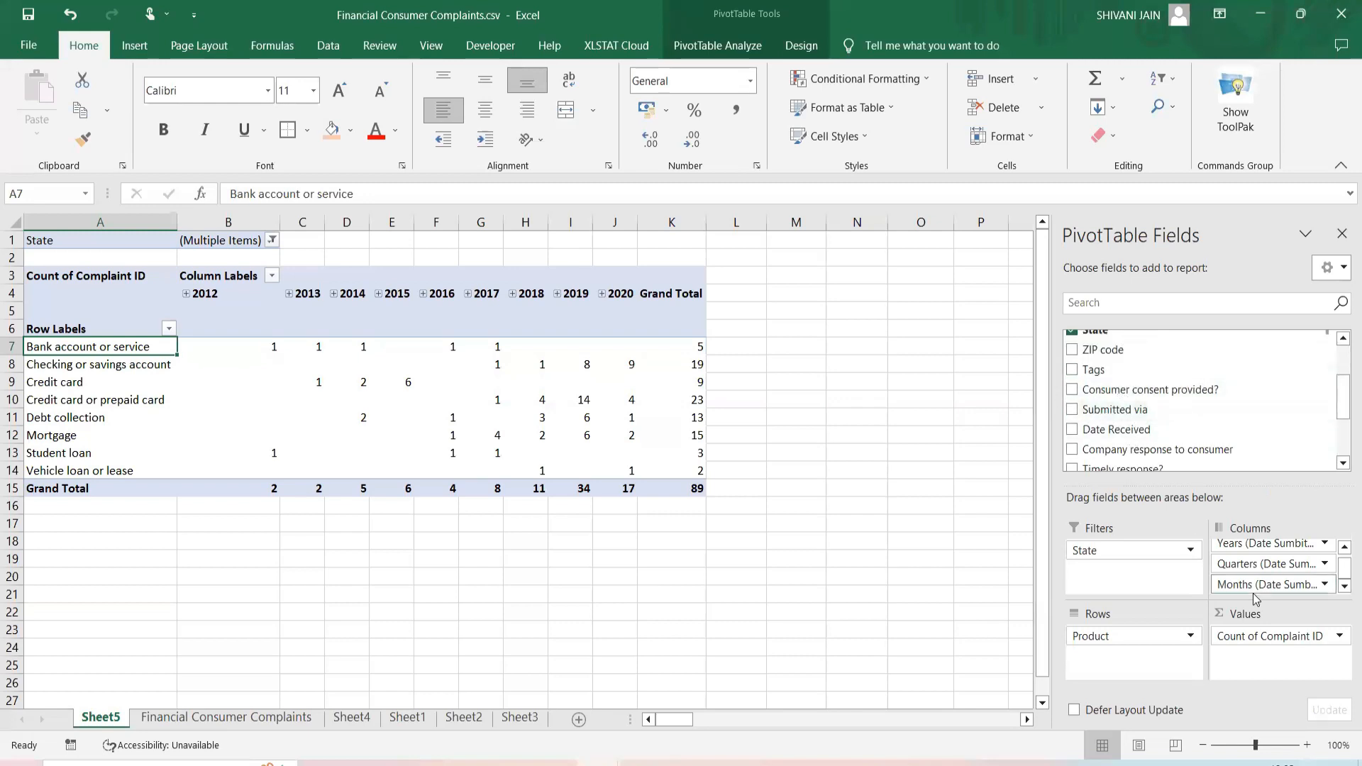
{"action": "scroll", "coordinate": [1306, 556], "scroll_direction": "up", "scroll_amount": 1}
{"action": "left_click_drag", "start_coordinate": [1308, 556], "coordinate": [980, 483]}
{"action": "left_click_drag", "start_coordinate": [1270, 572], "coordinate": [992, 505]}
{"action": "left_click_drag", "start_coordinate": [1090, 417], "coordinate": [1249, 557]}
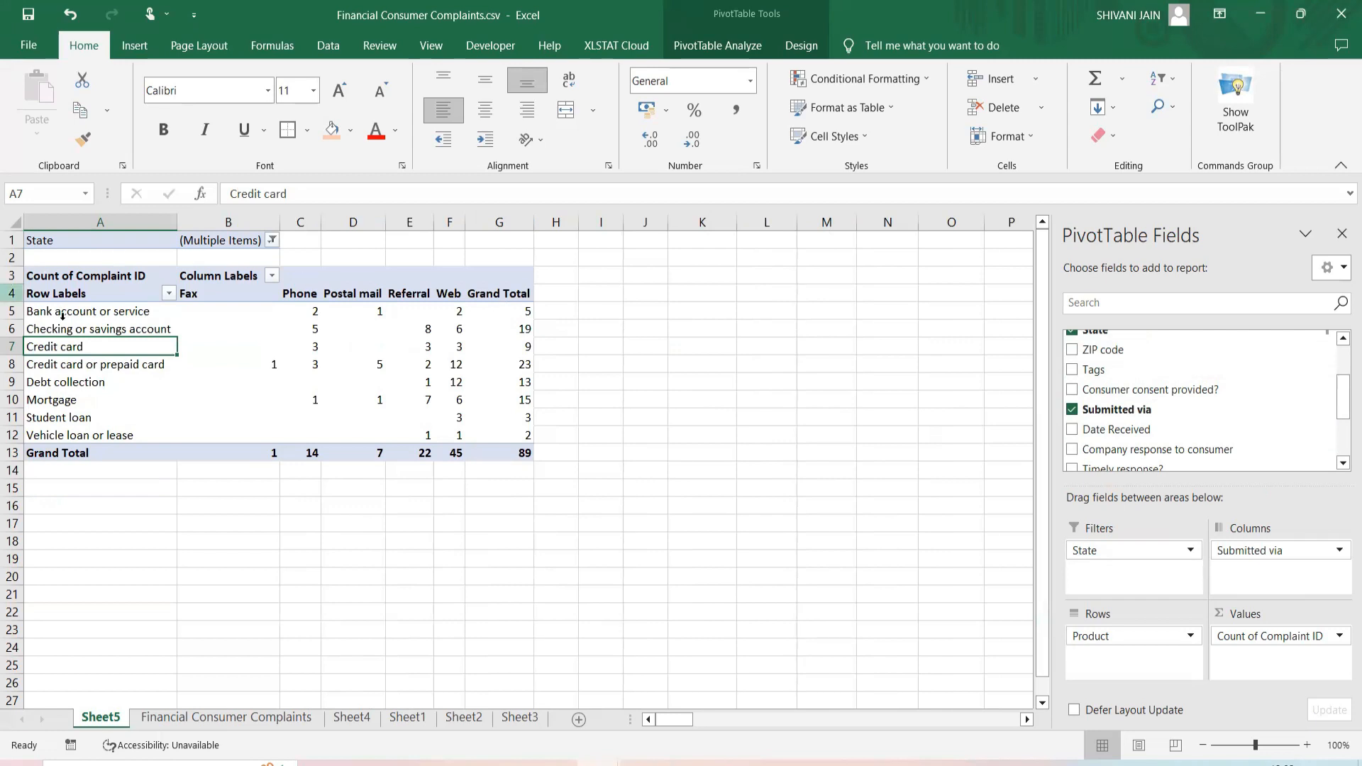
Examine the complaint counts per product and submission channel, and look through the remaining fields in the field list.
{"action": "left_click", "coordinate": [92, 313]}
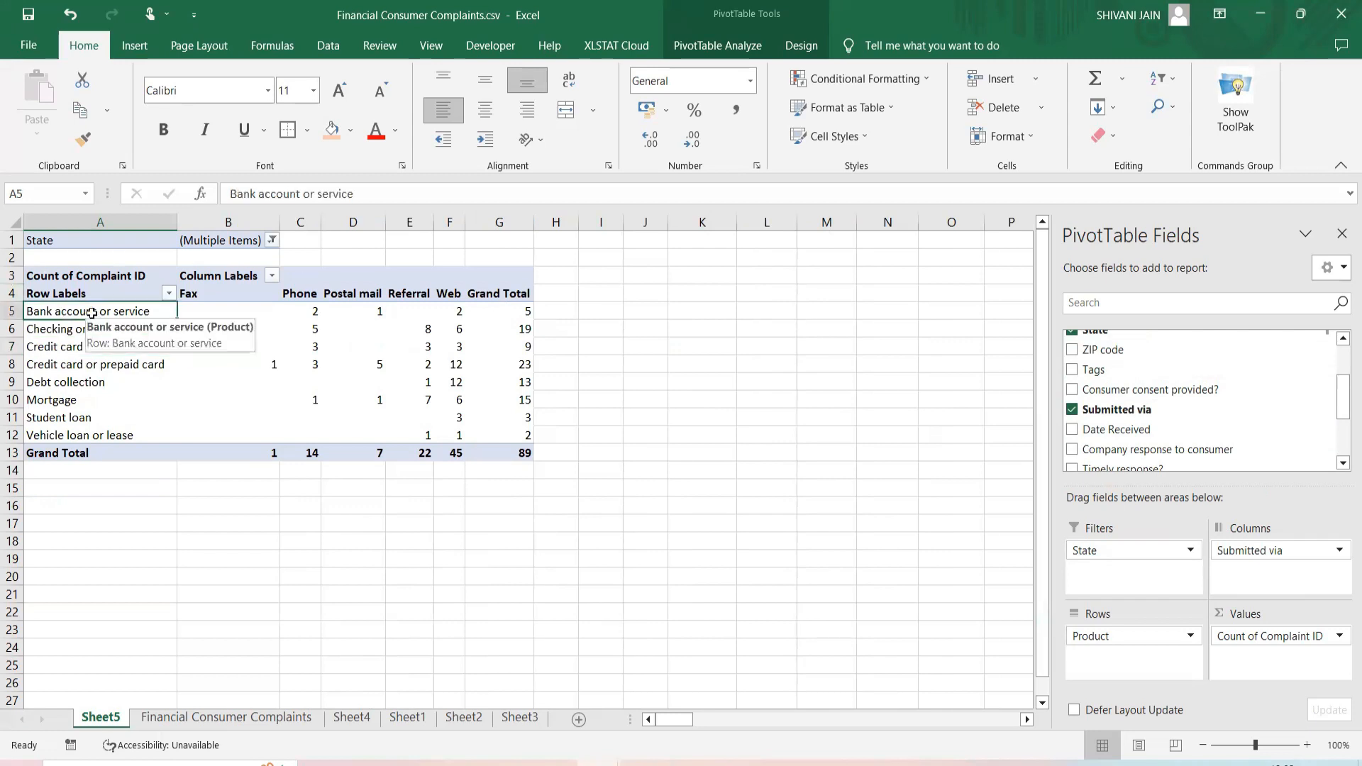
{"action": "left_click", "coordinate": [300, 311]}
{"action": "left_click", "coordinate": [365, 310]}
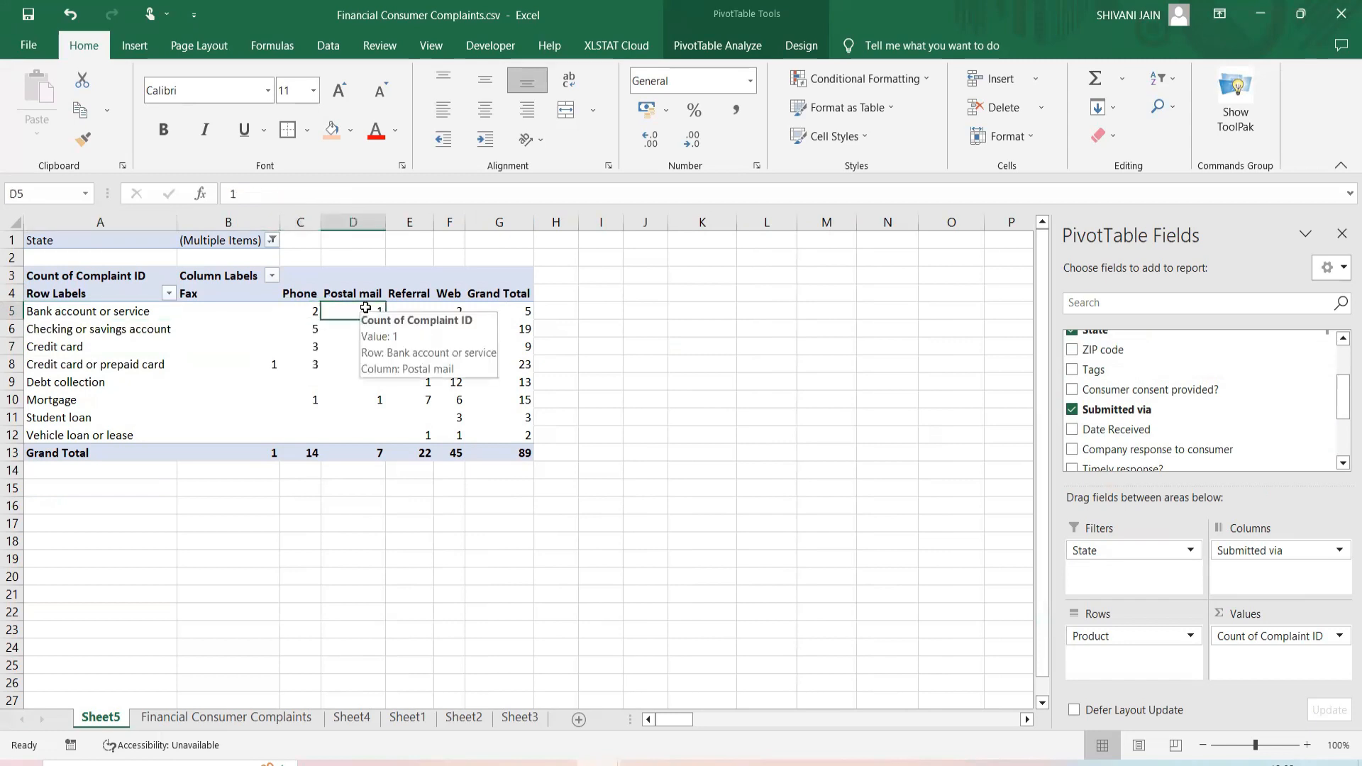
{"action": "left_click", "coordinate": [459, 312]}
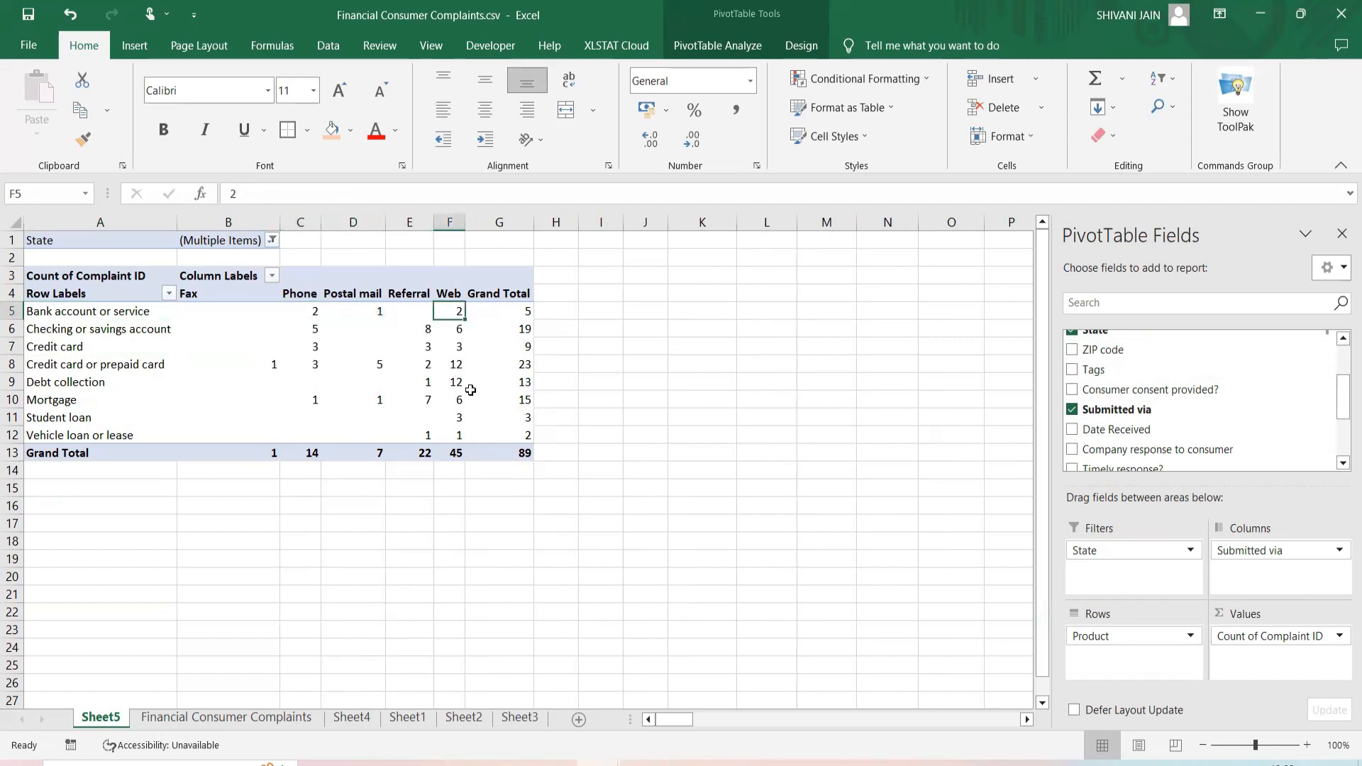
{"action": "mouse_move", "coordinate": [464, 395]}
{"action": "left_click", "coordinate": [352, 400]}
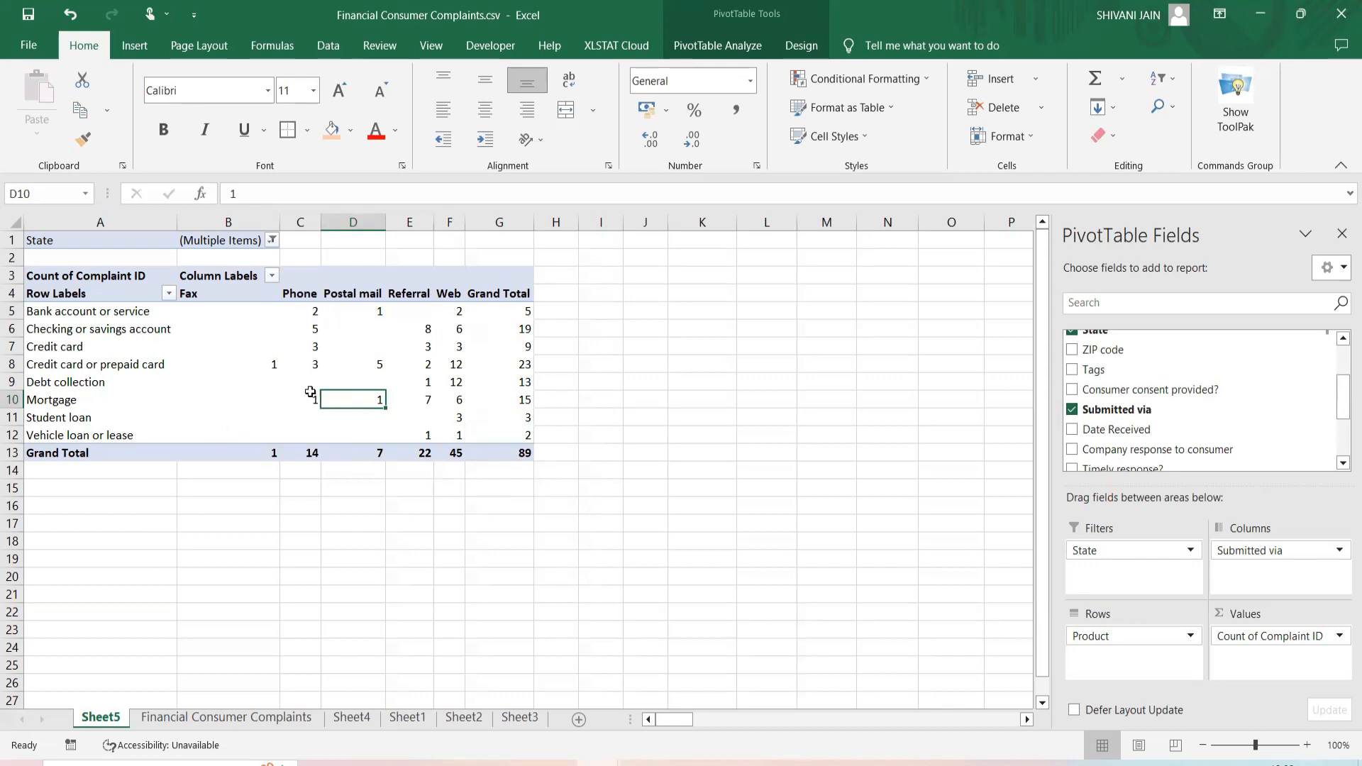
{"action": "scroll", "coordinate": [1125, 426], "scroll_direction": "down", "scroll_amount": 3}
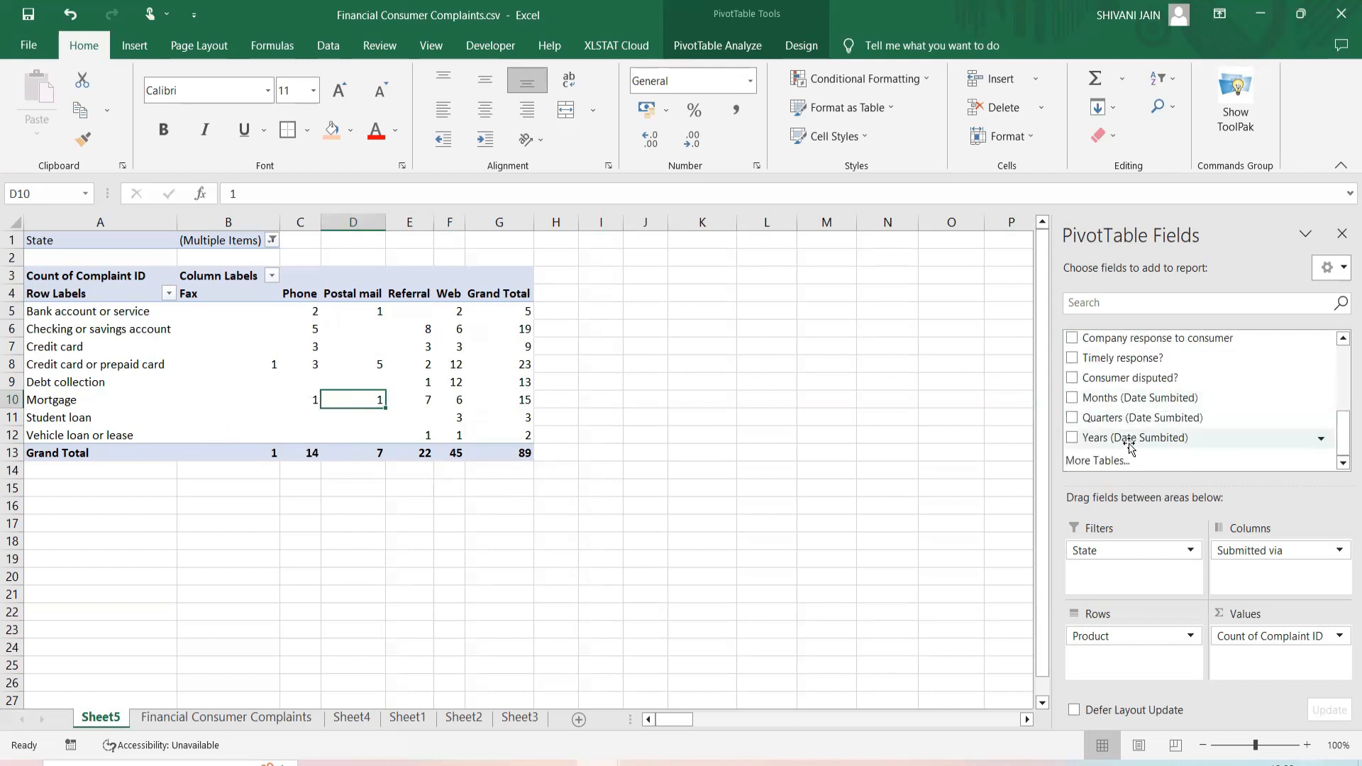
{"action": "scroll", "coordinate": [1131, 447], "scroll_direction": "up", "scroll_amount": 2}
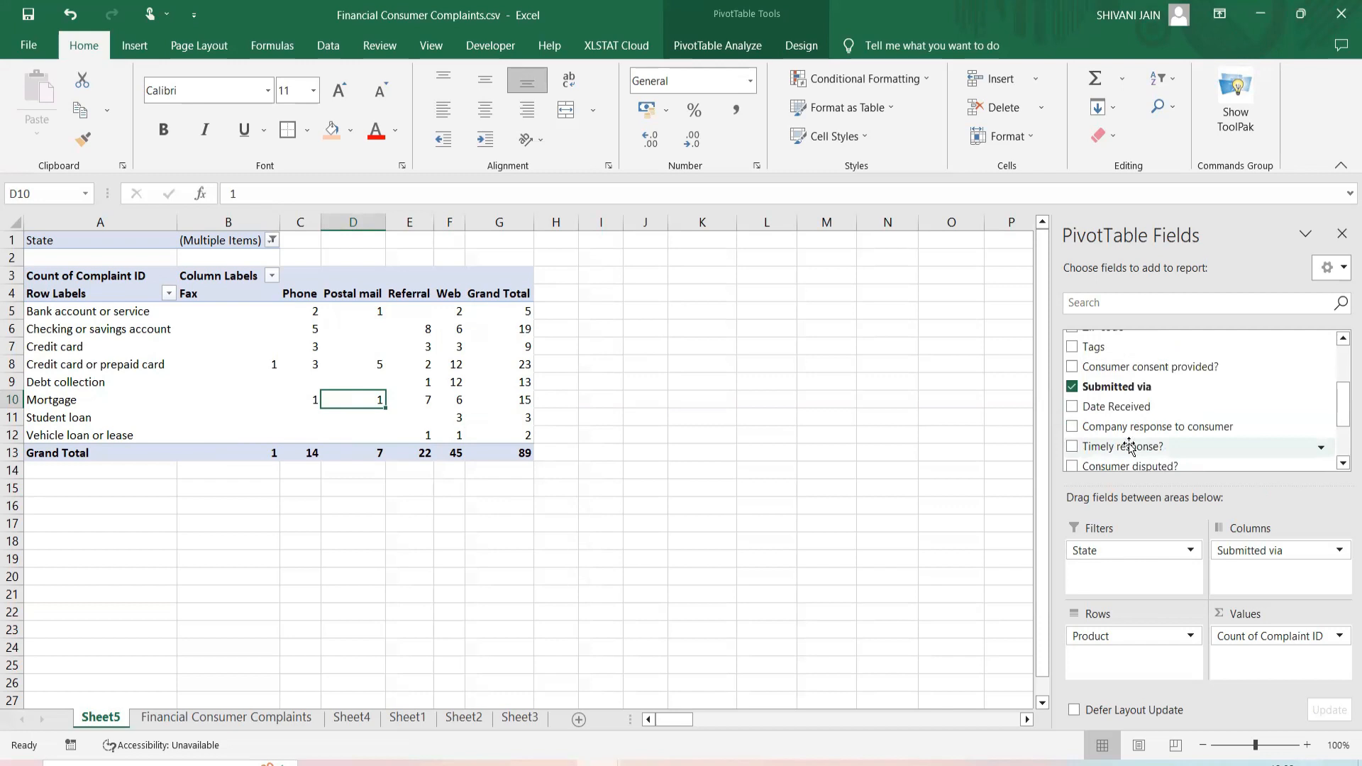
{"action": "scroll", "coordinate": [1130, 448], "scroll_direction": "up", "scroll_amount": 3}
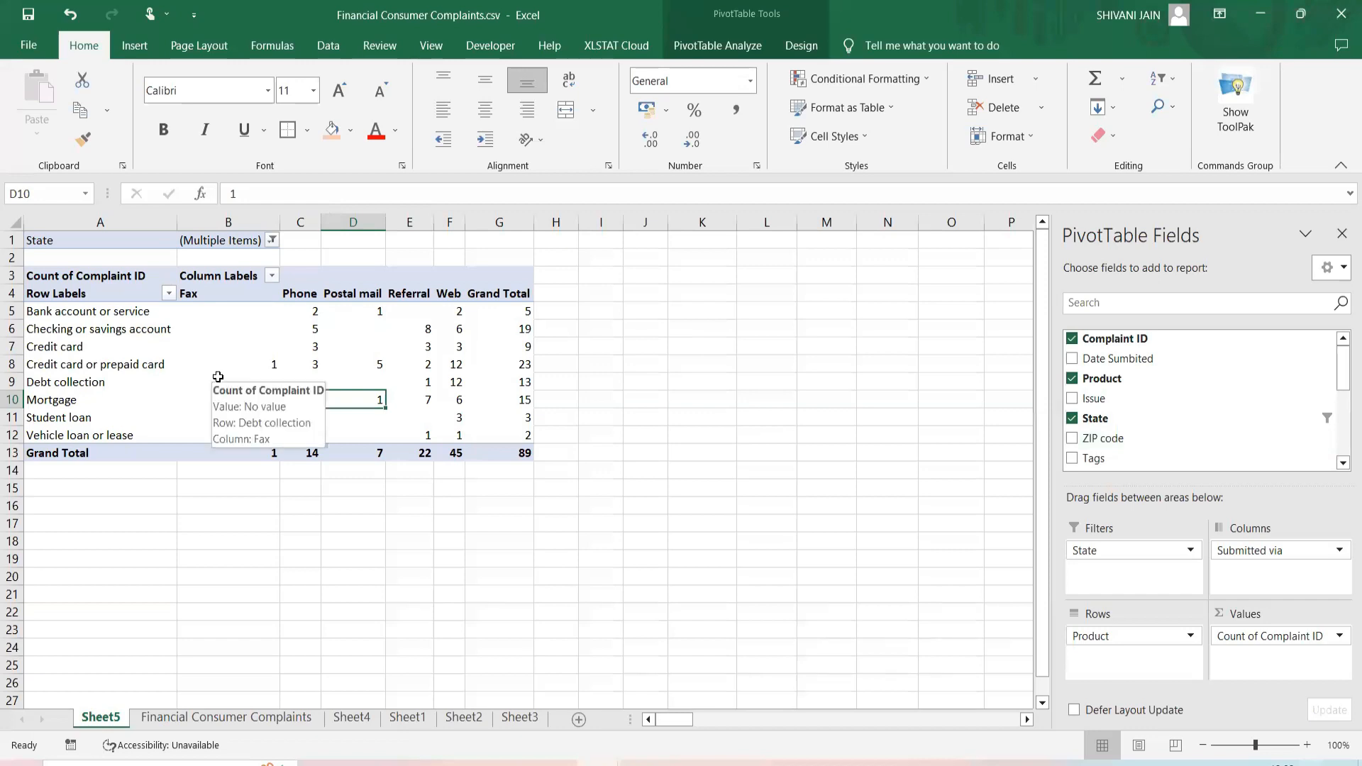
Look over the analysis and design options available for the PivotTable.
{"action": "left_click", "coordinate": [430, 332]}
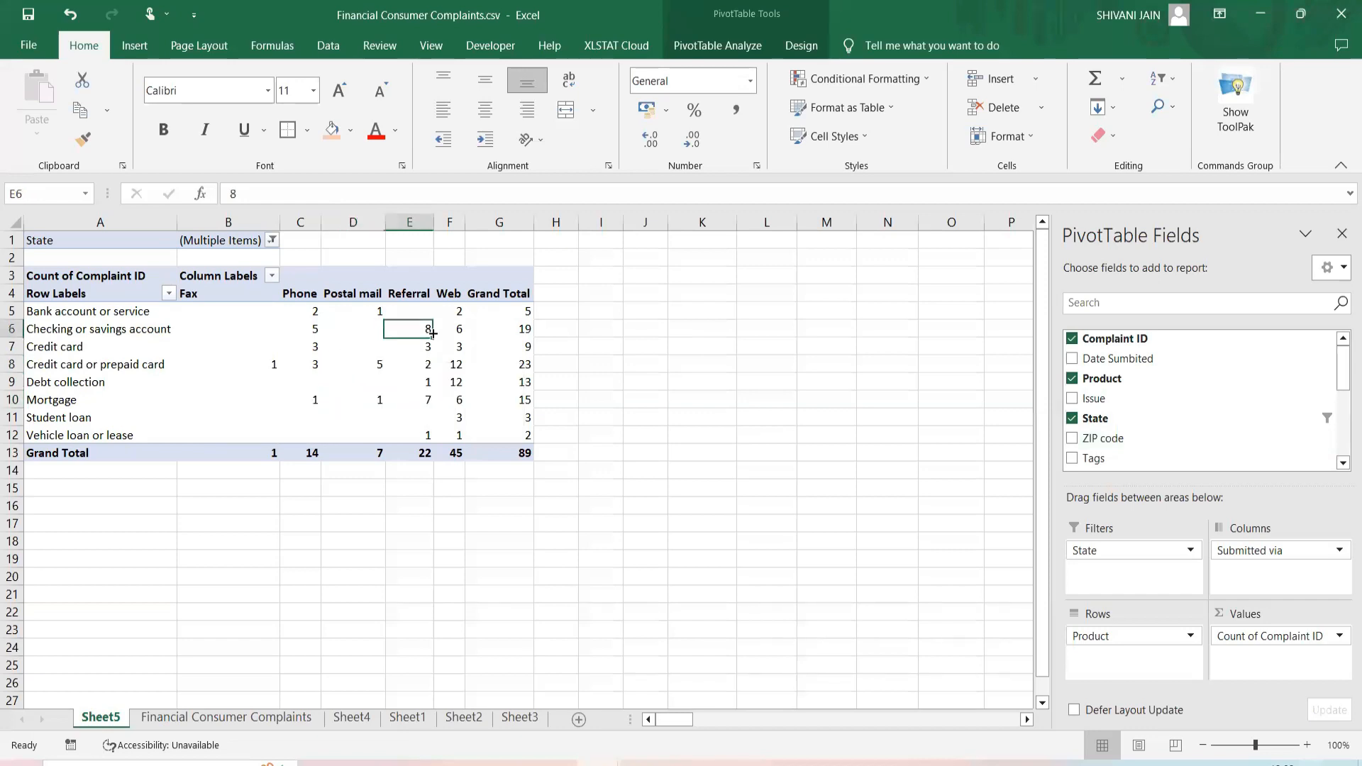
{"action": "left_click", "coordinate": [733, 49]}
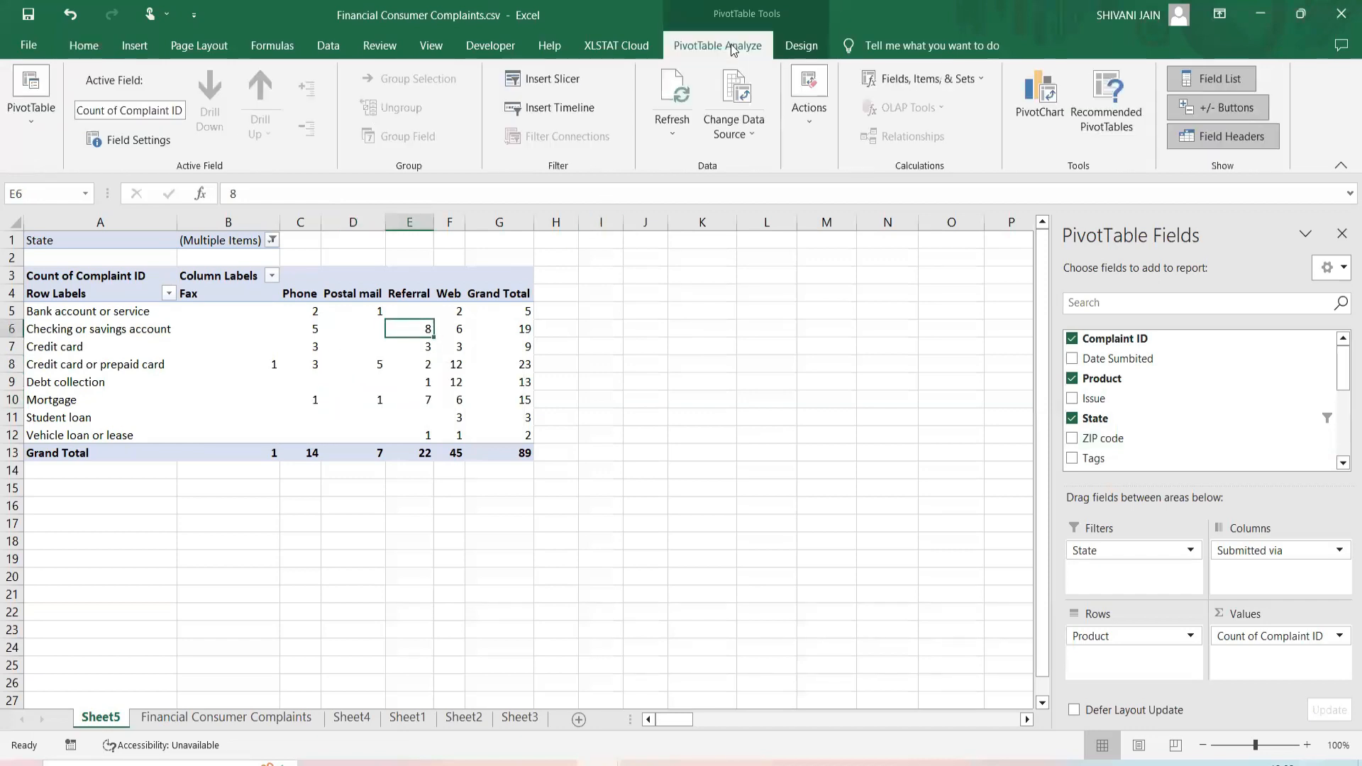
{"action": "left_click", "coordinate": [804, 49]}
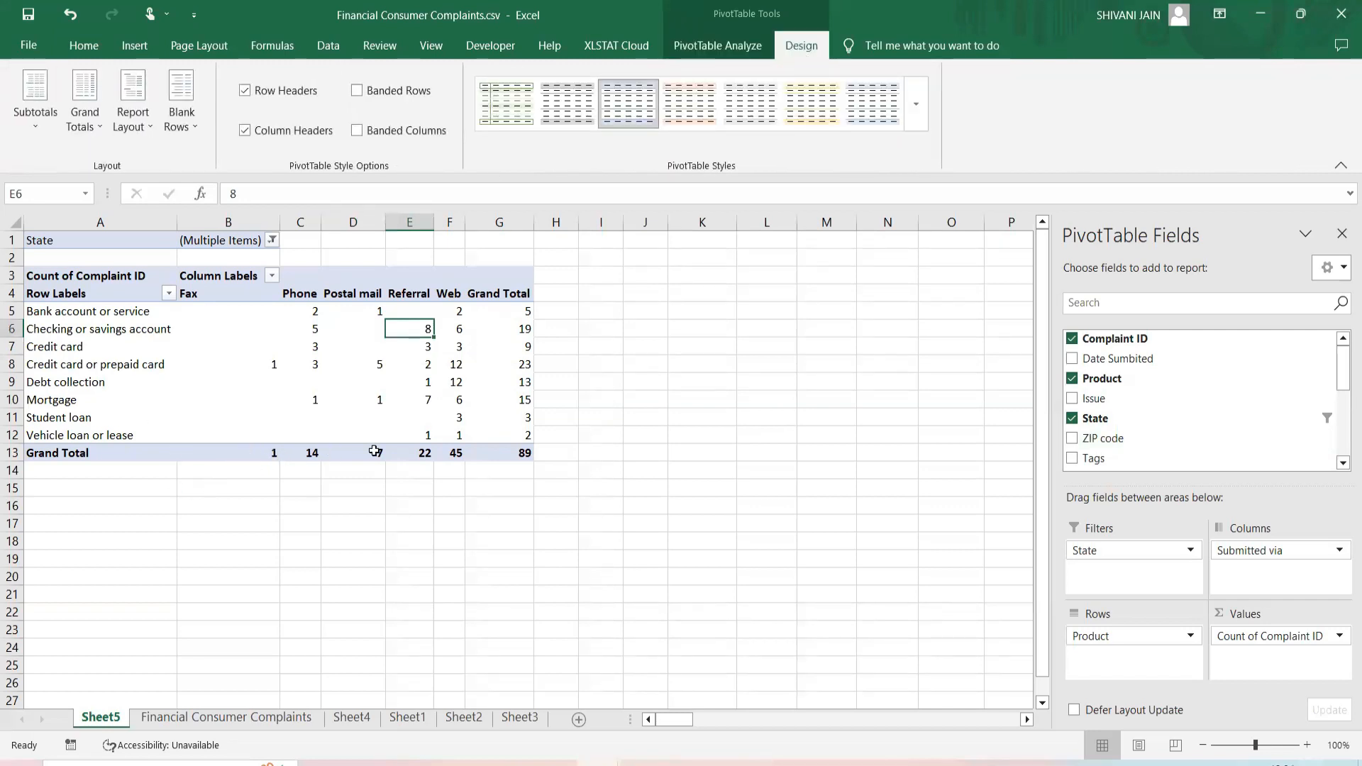
Clear the PivotTable's State filter so that it includes all states.
{"action": "left_click", "coordinate": [272, 241]}
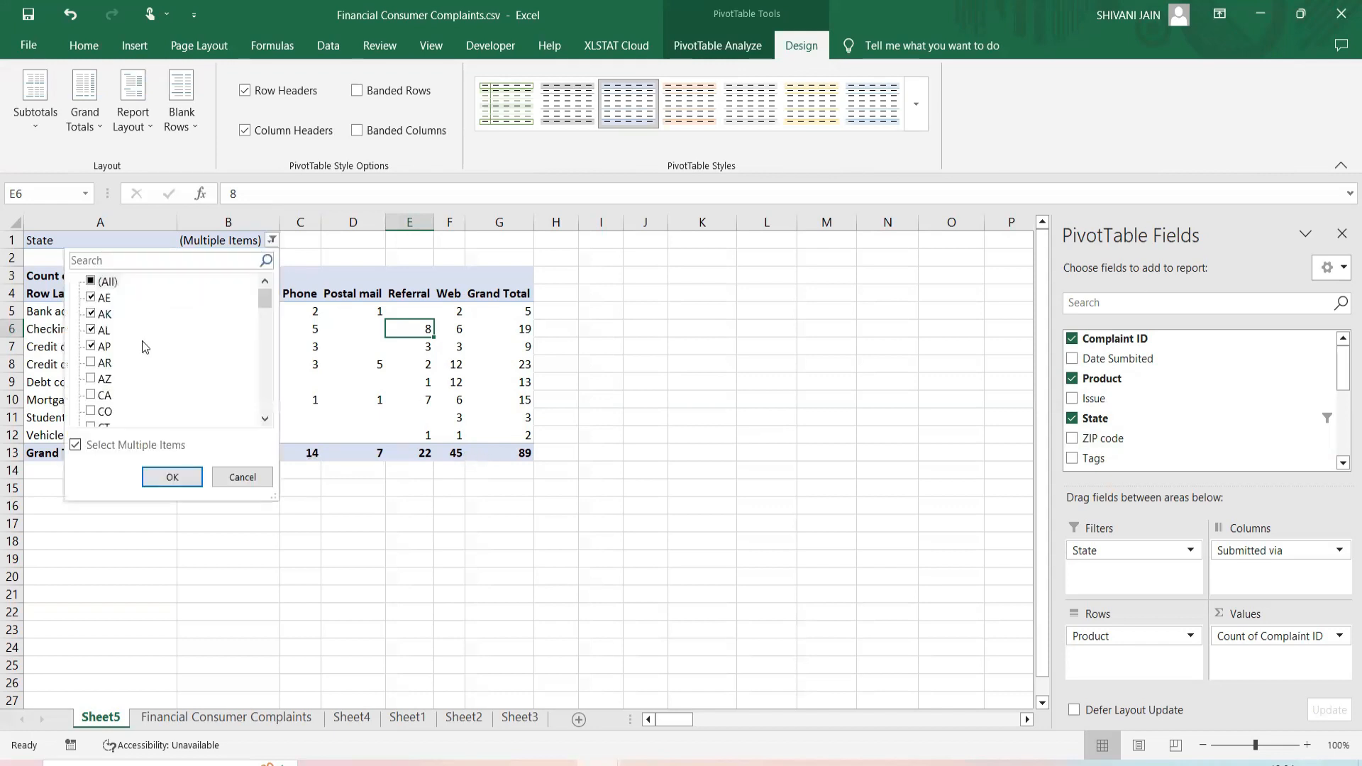
{"action": "left_click", "coordinate": [91, 281]}
{"action": "left_click", "coordinate": [172, 477]}
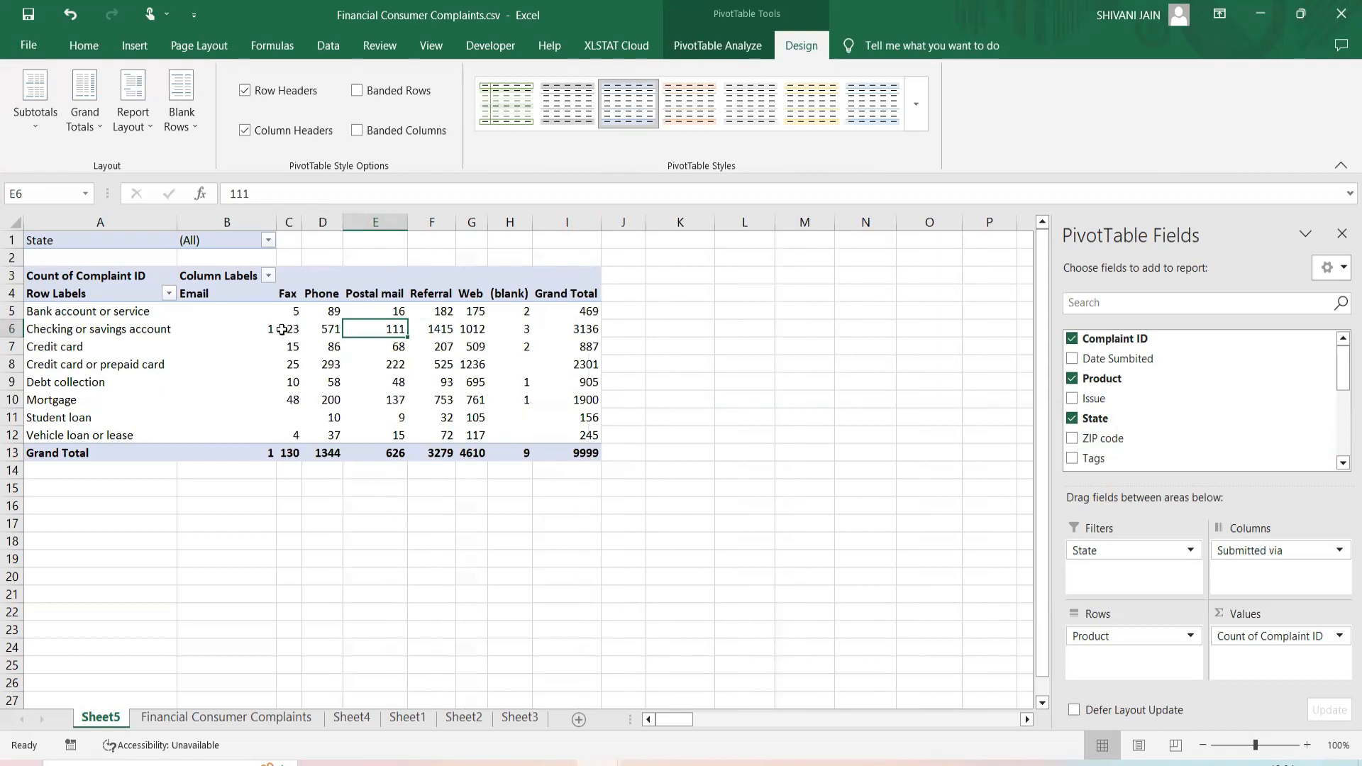
Examine the complaint counts in the Email, Referral, Web and blank channel columns, and the grand totals row and column.
{"action": "left_click_drag", "start_coordinate": [247, 311], "coordinate": [256, 456]}
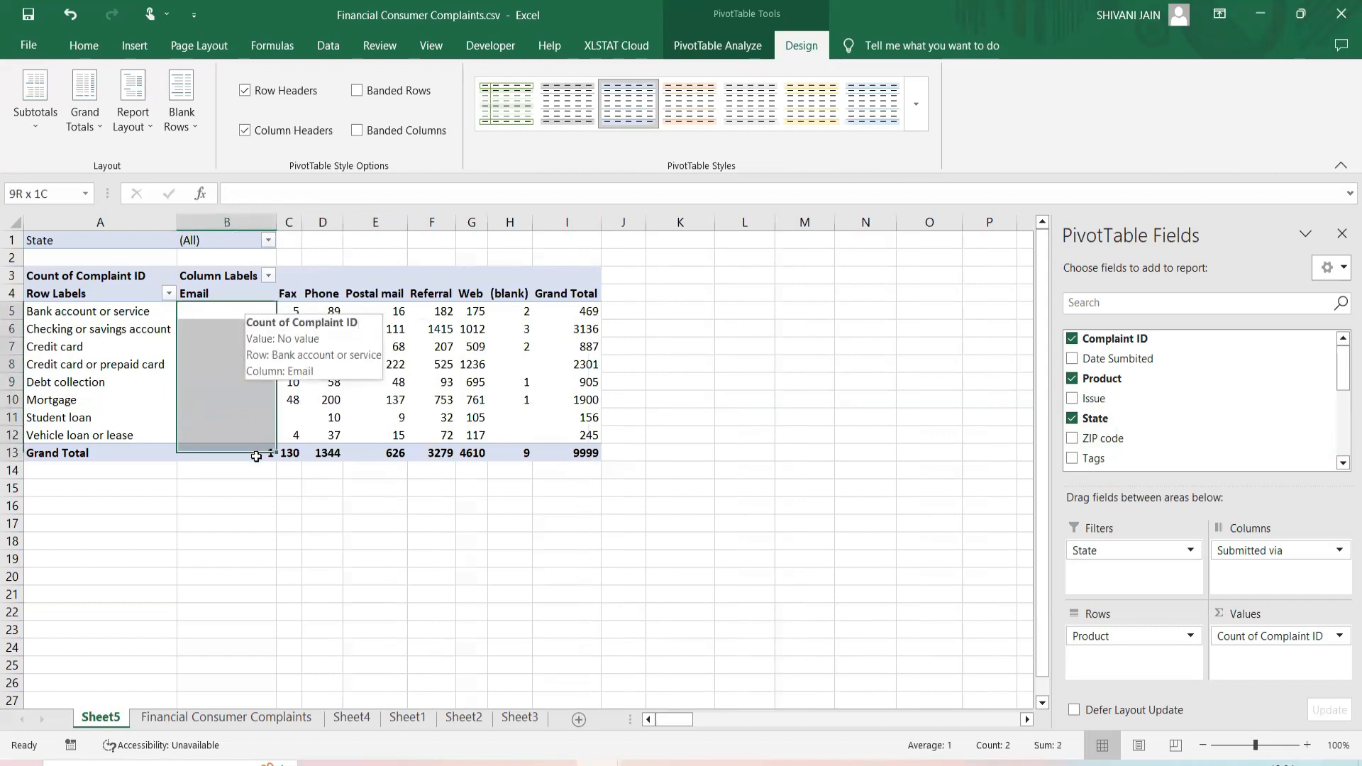
{"action": "key", "text": "Down"}
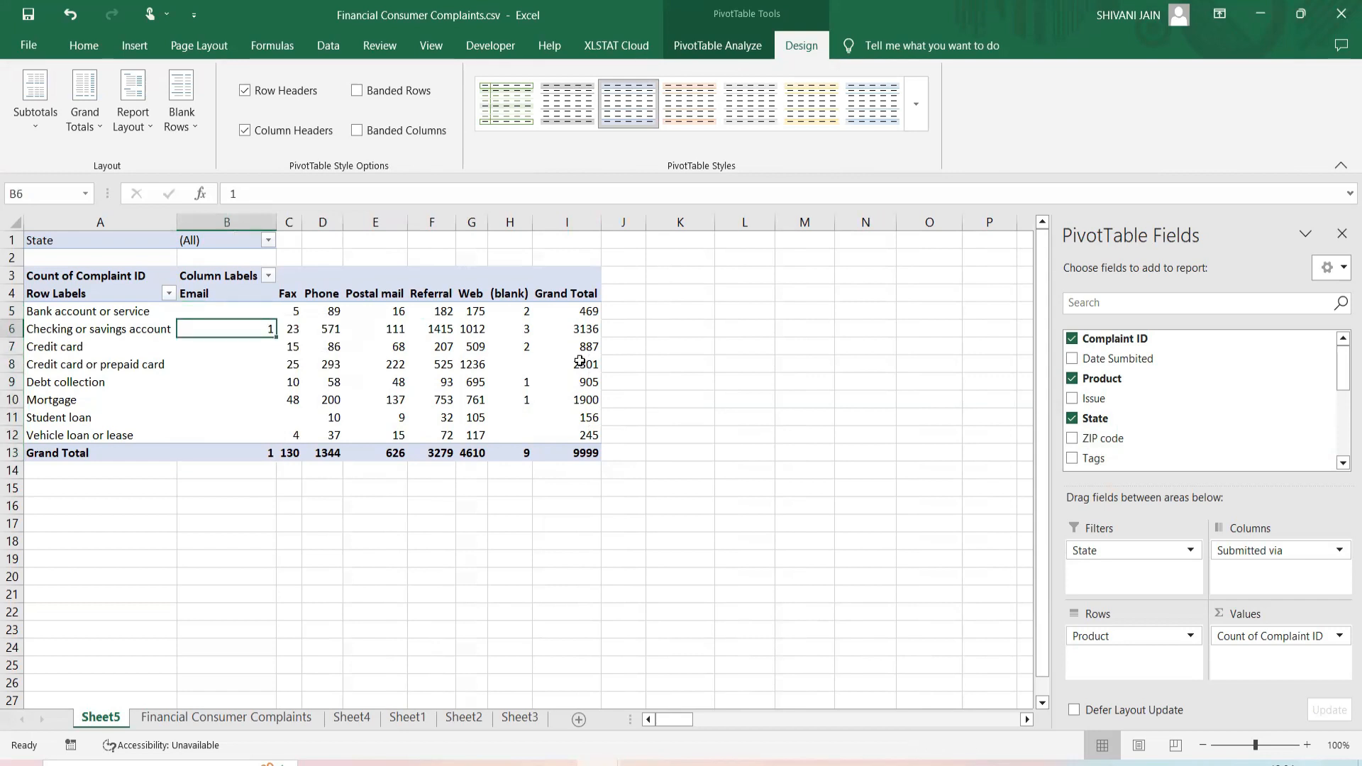
{"action": "left_click_drag", "start_coordinate": [512, 308], "coordinate": [532, 435]}
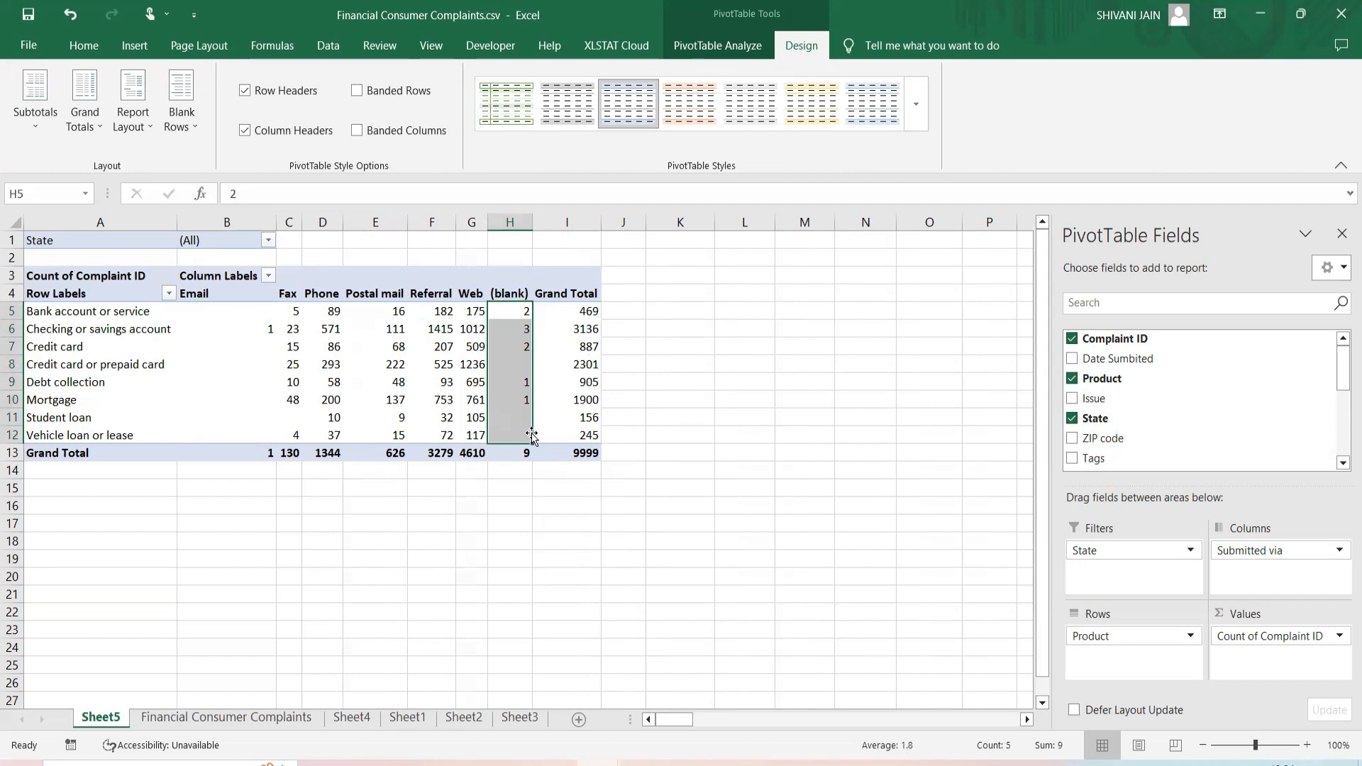
{"action": "left_click", "coordinate": [698, 417]}
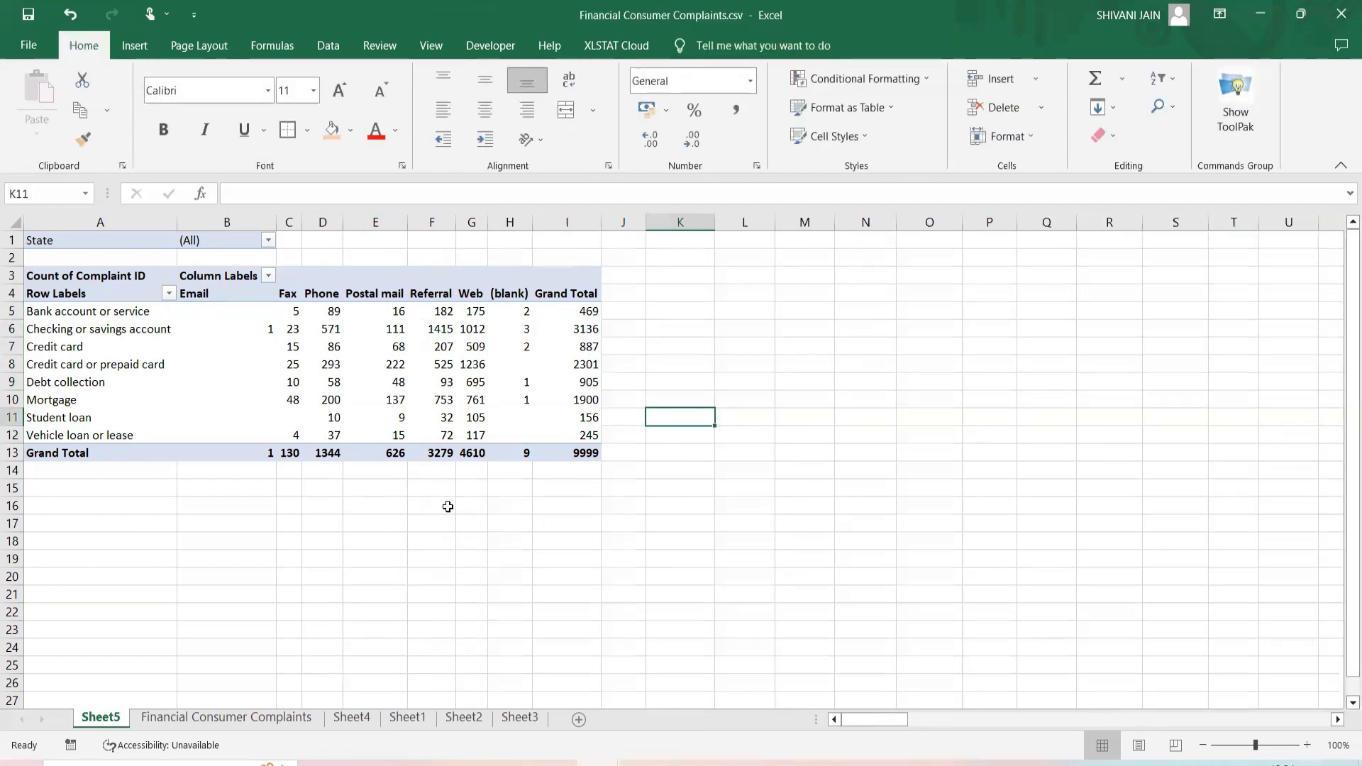
{"action": "left_click", "coordinate": [435, 454]}
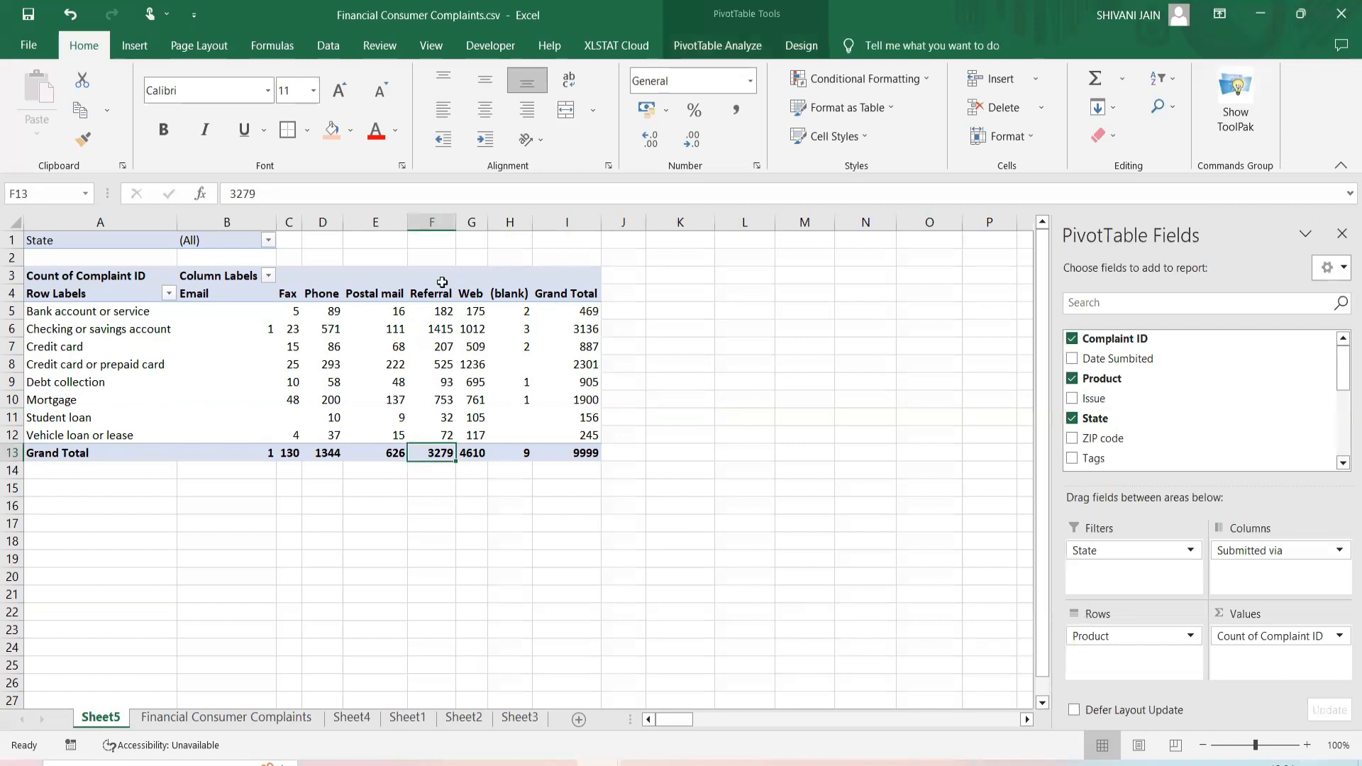
{"action": "left_click", "coordinate": [470, 458]}
{"action": "left_click", "coordinate": [413, 347]}
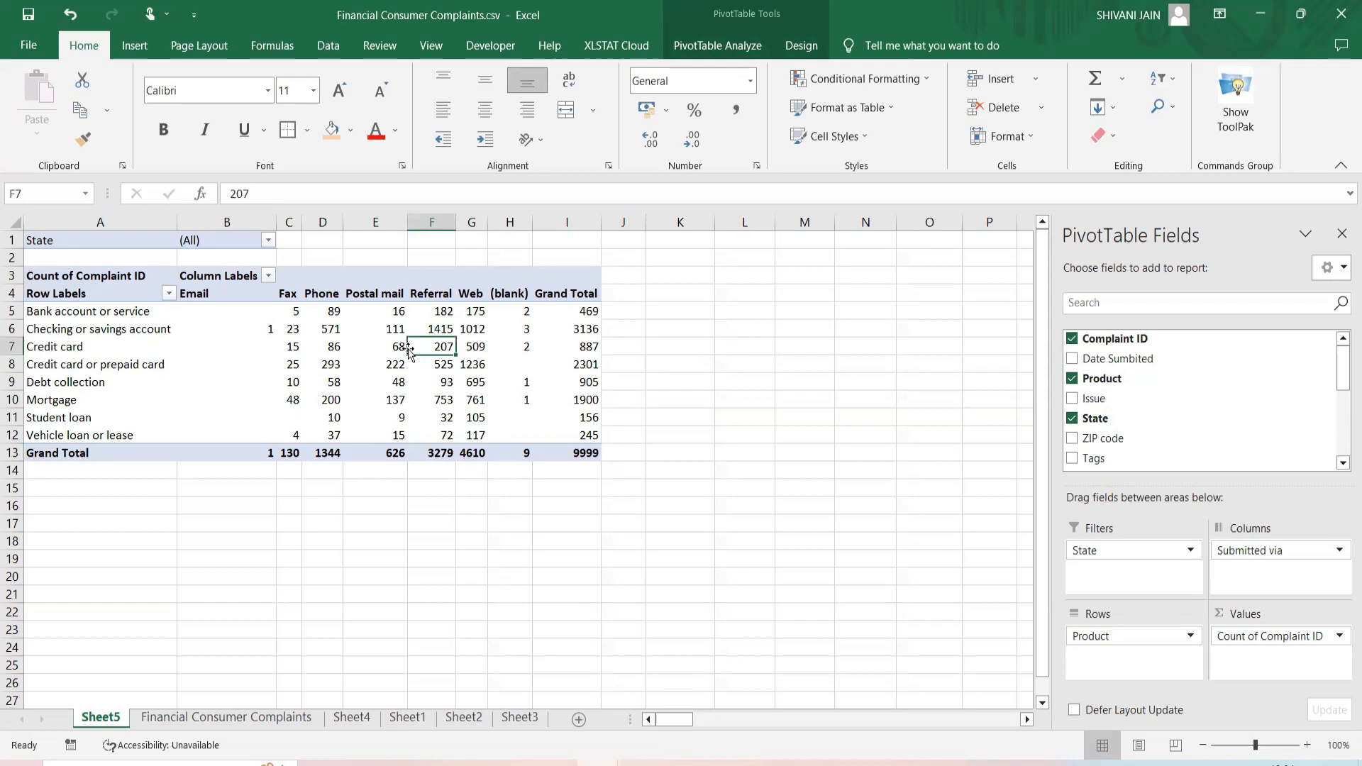
{"action": "left_click", "coordinate": [571, 222]}
{"action": "left_click", "coordinate": [12, 453]}
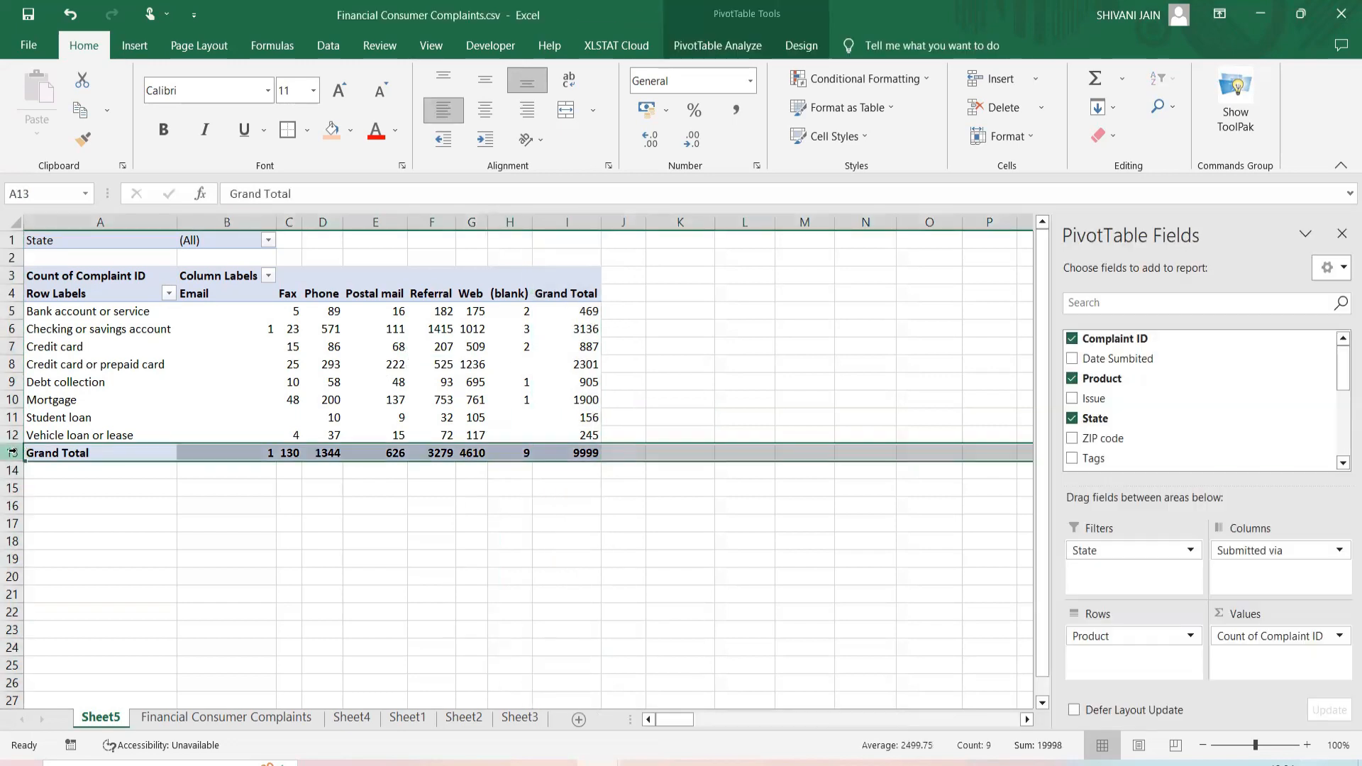
{"action": "left_click", "coordinate": [447, 387]}
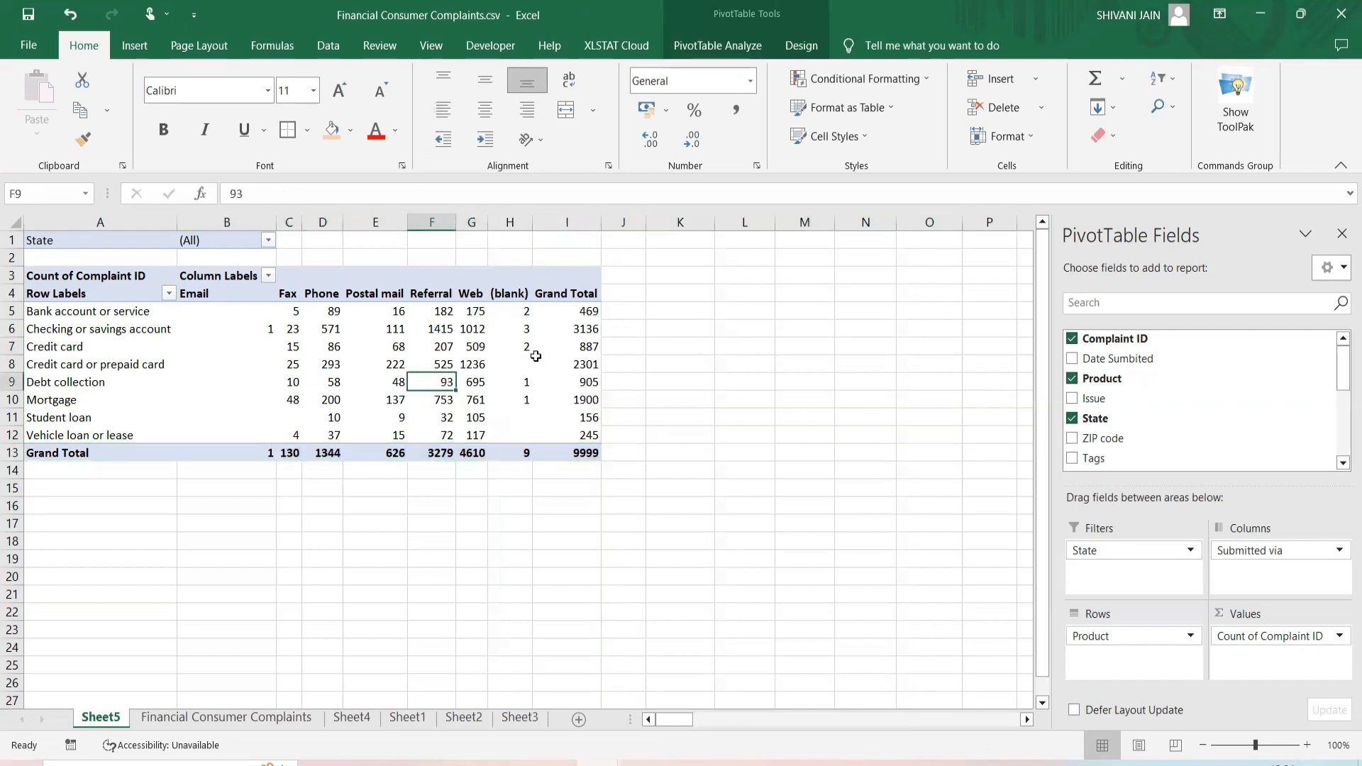
Turn off the PivotTable's grand totals for both rows and columns.
{"action": "left_click", "coordinate": [722, 43]}
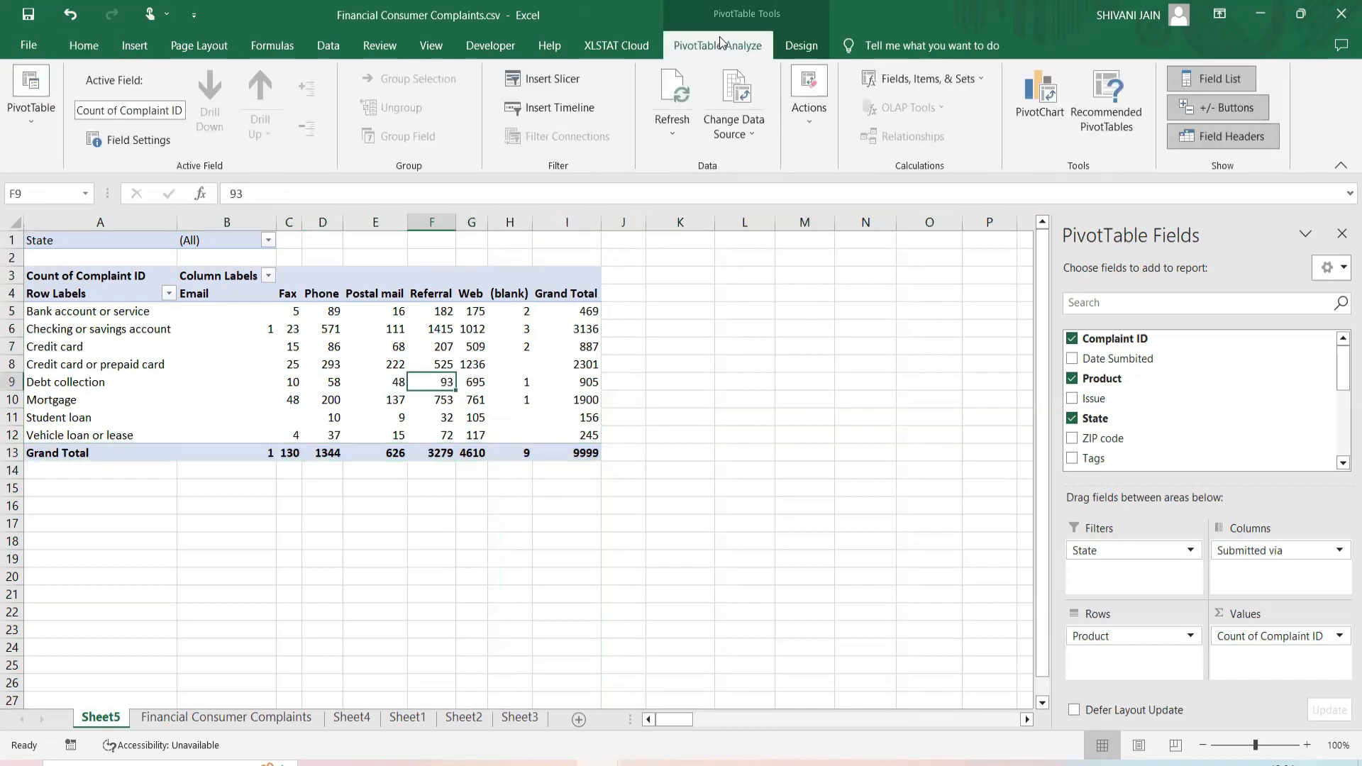
{"action": "left_click", "coordinate": [802, 45]}
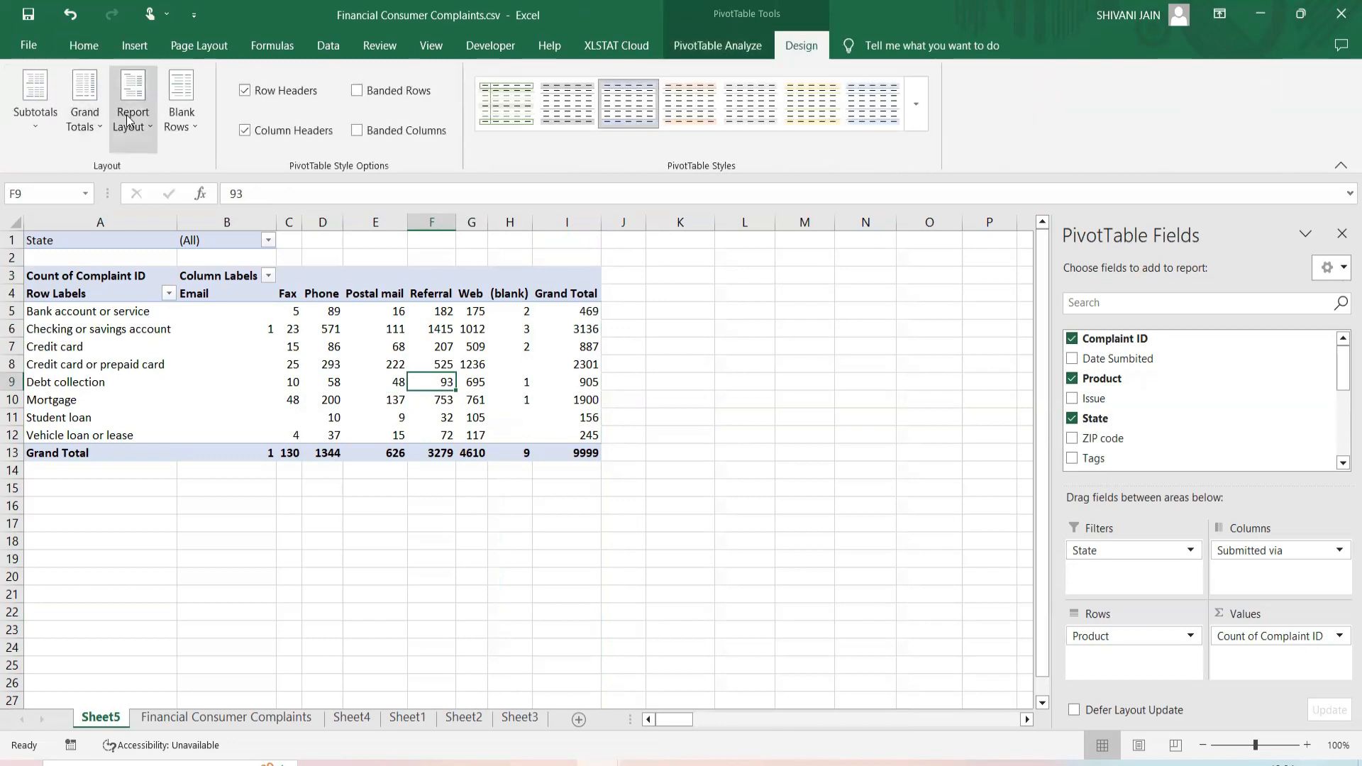
{"action": "left_click", "coordinate": [93, 132]}
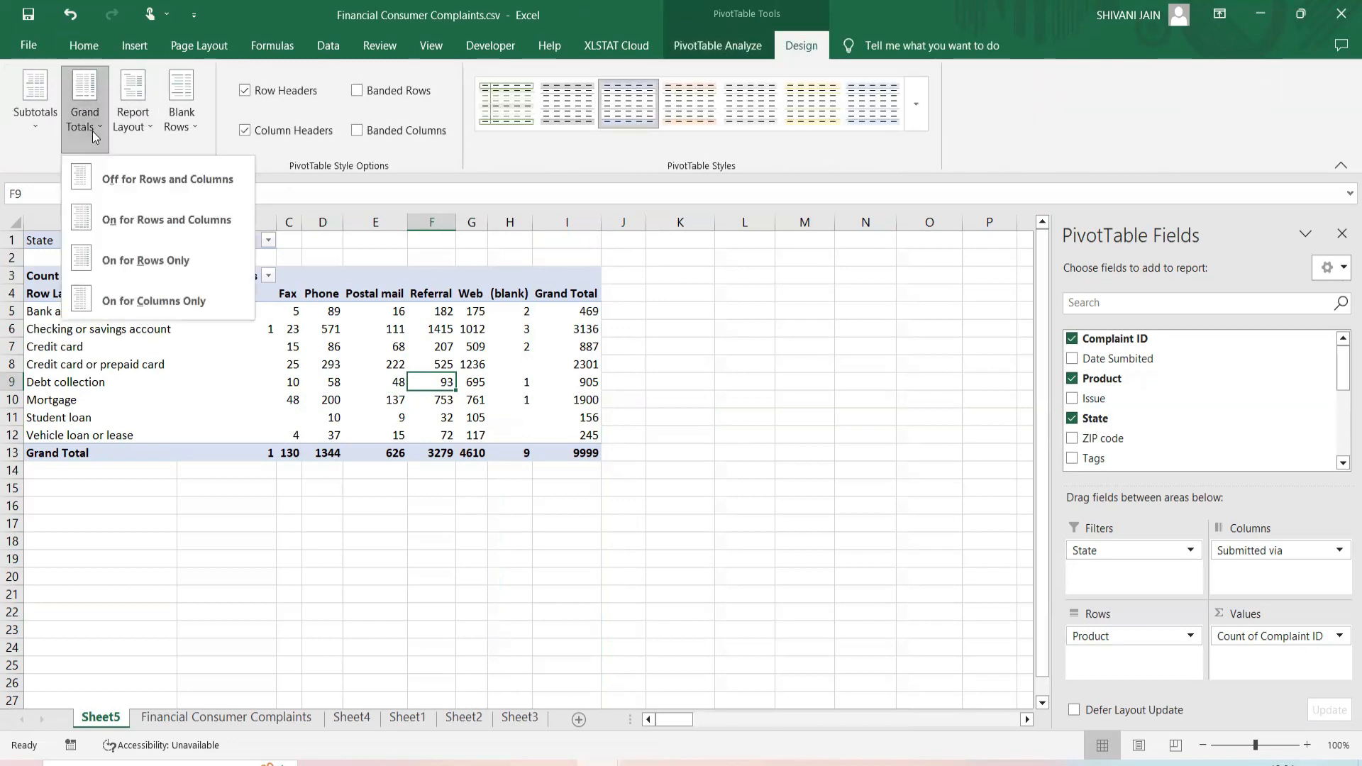
{"action": "left_click", "coordinate": [124, 177]}
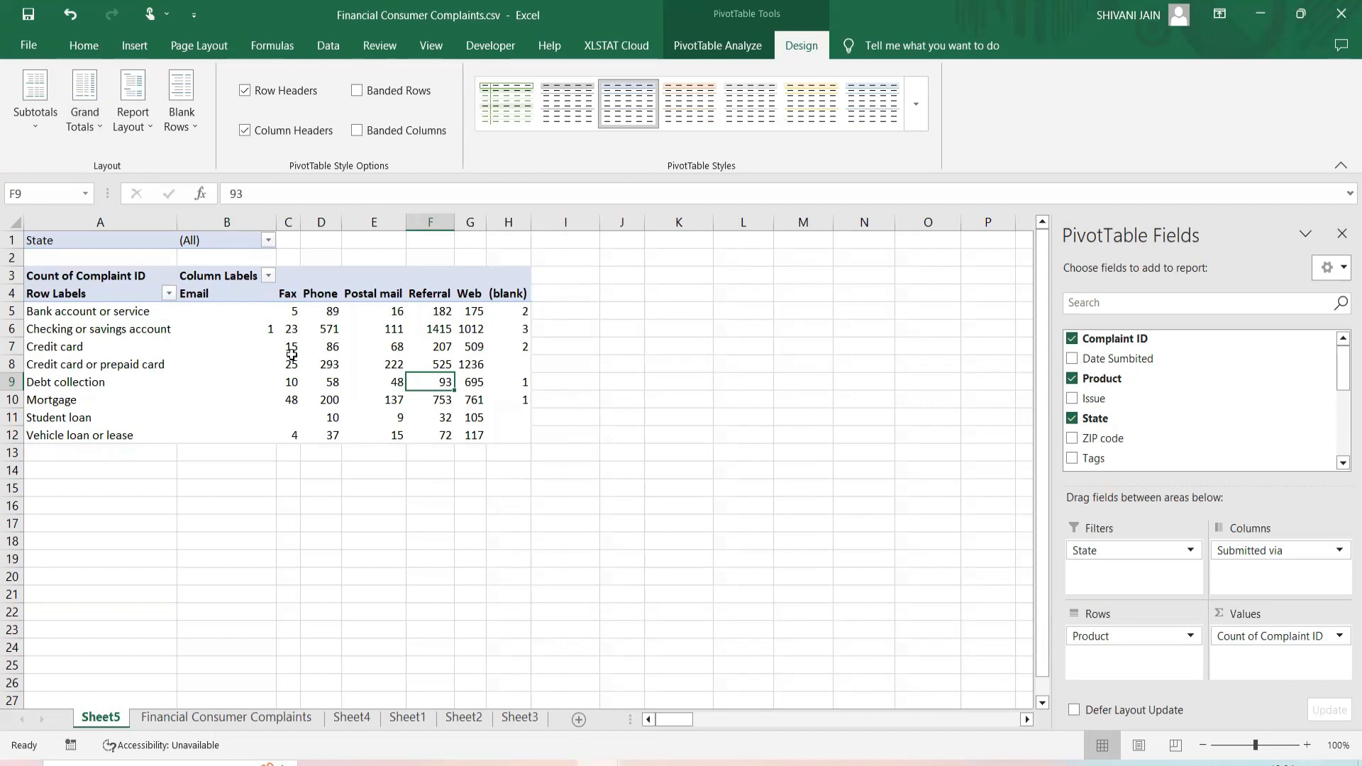
{"action": "left_click", "coordinate": [232, 360]}
{"action": "left_click", "coordinate": [136, 350]}
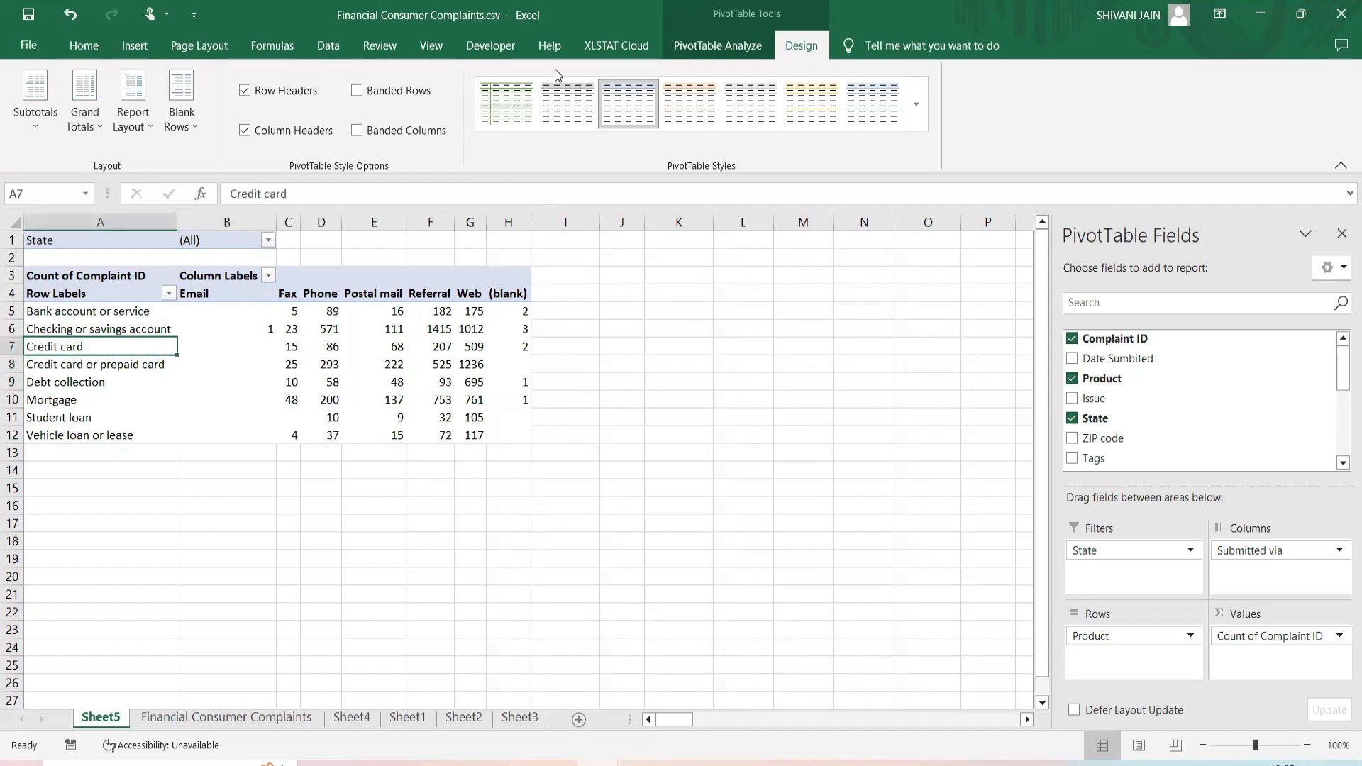
Preview the PivotChart types for this PivotTable, including Line, Bar, Area, Surface, Radar and Sunburst, without inserting a chart.
{"action": "left_click", "coordinate": [719, 46]}
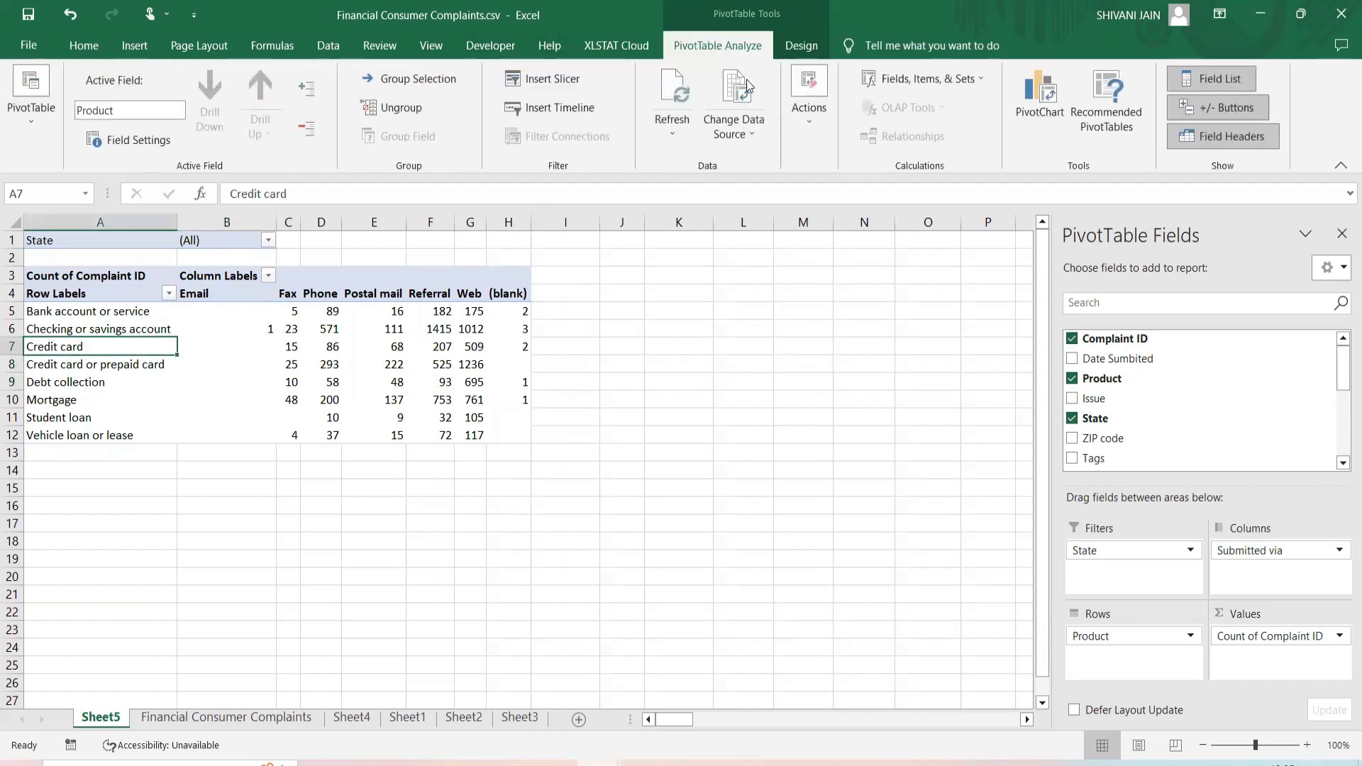
{"action": "left_click", "coordinate": [1035, 105]}
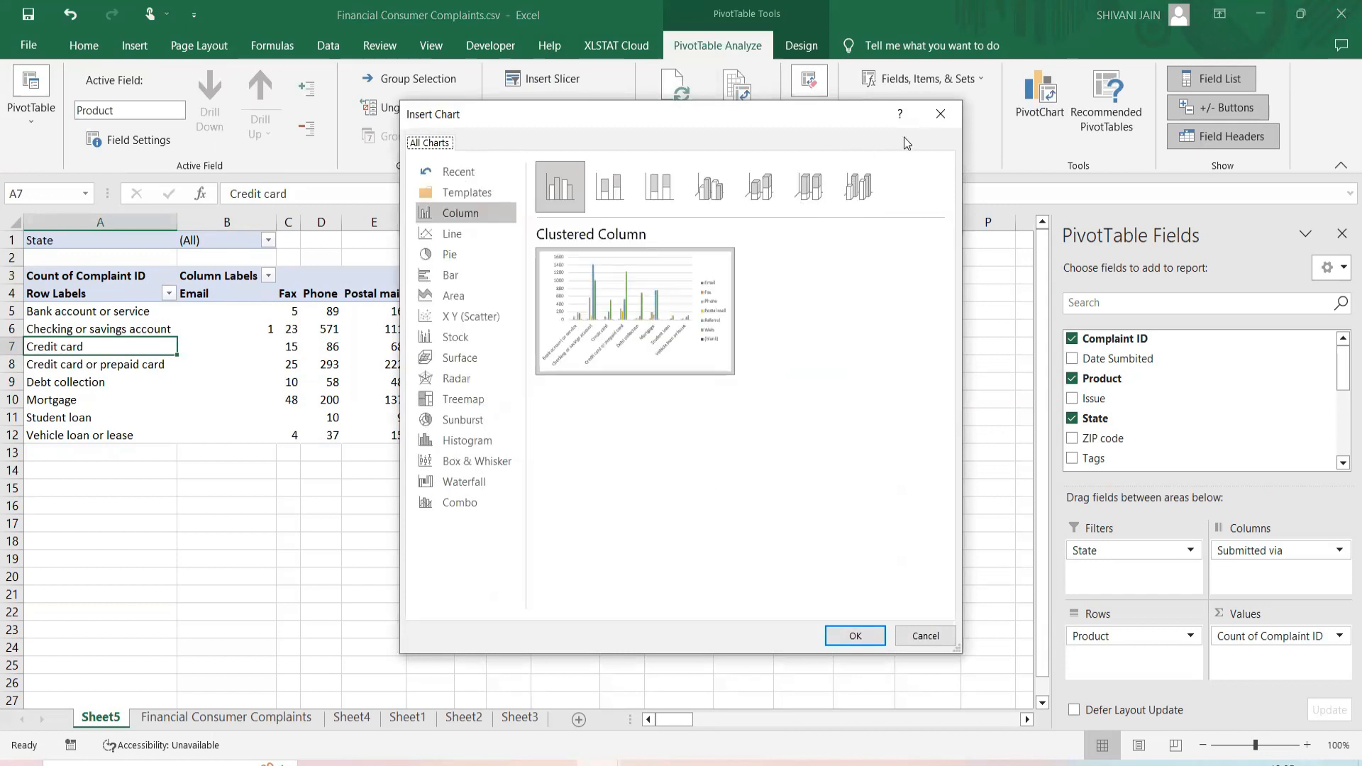
{"action": "left_click", "coordinate": [459, 235]}
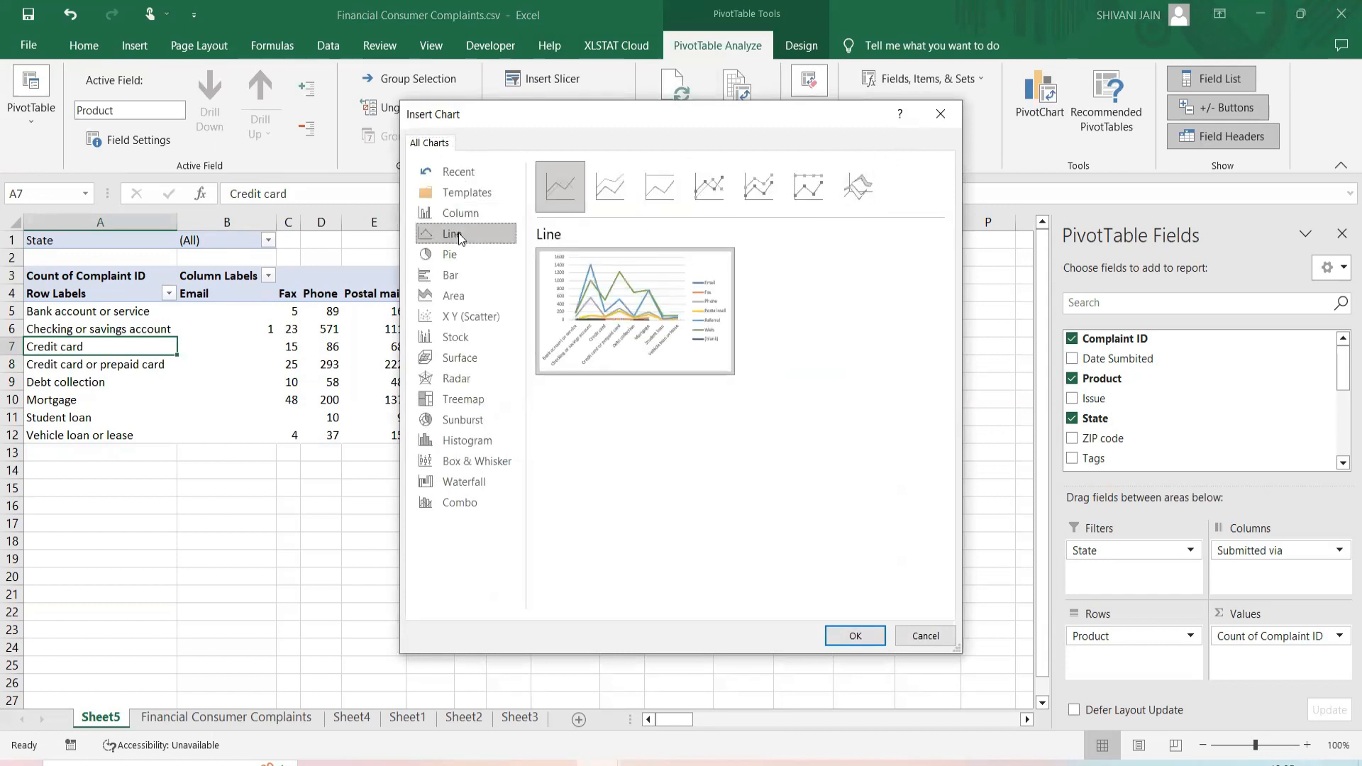
{"action": "left_click", "coordinate": [454, 255]}
{"action": "left_click", "coordinate": [453, 279]}
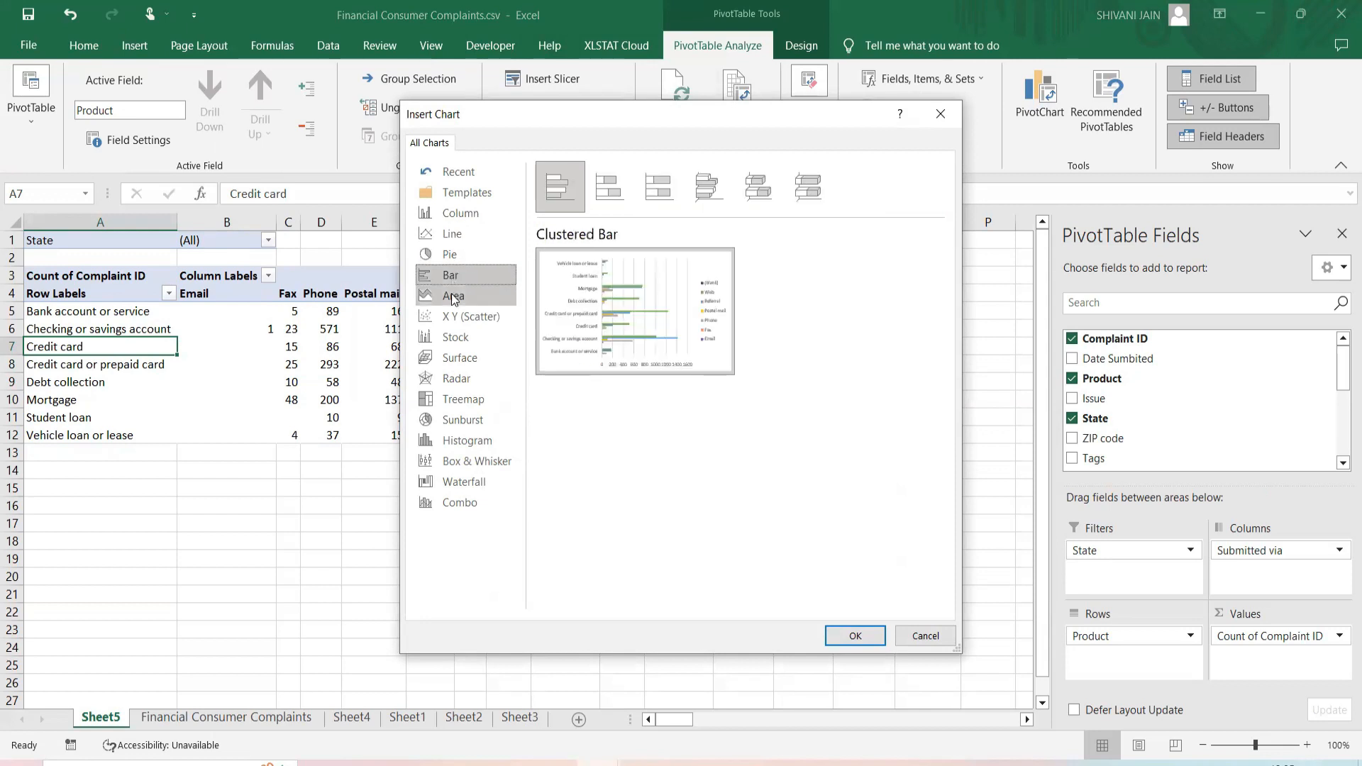
{"action": "left_click", "coordinate": [454, 296]}
{"action": "left_click", "coordinate": [458, 319]}
{"action": "left_click", "coordinate": [460, 357]}
{"action": "left_click", "coordinate": [456, 379]}
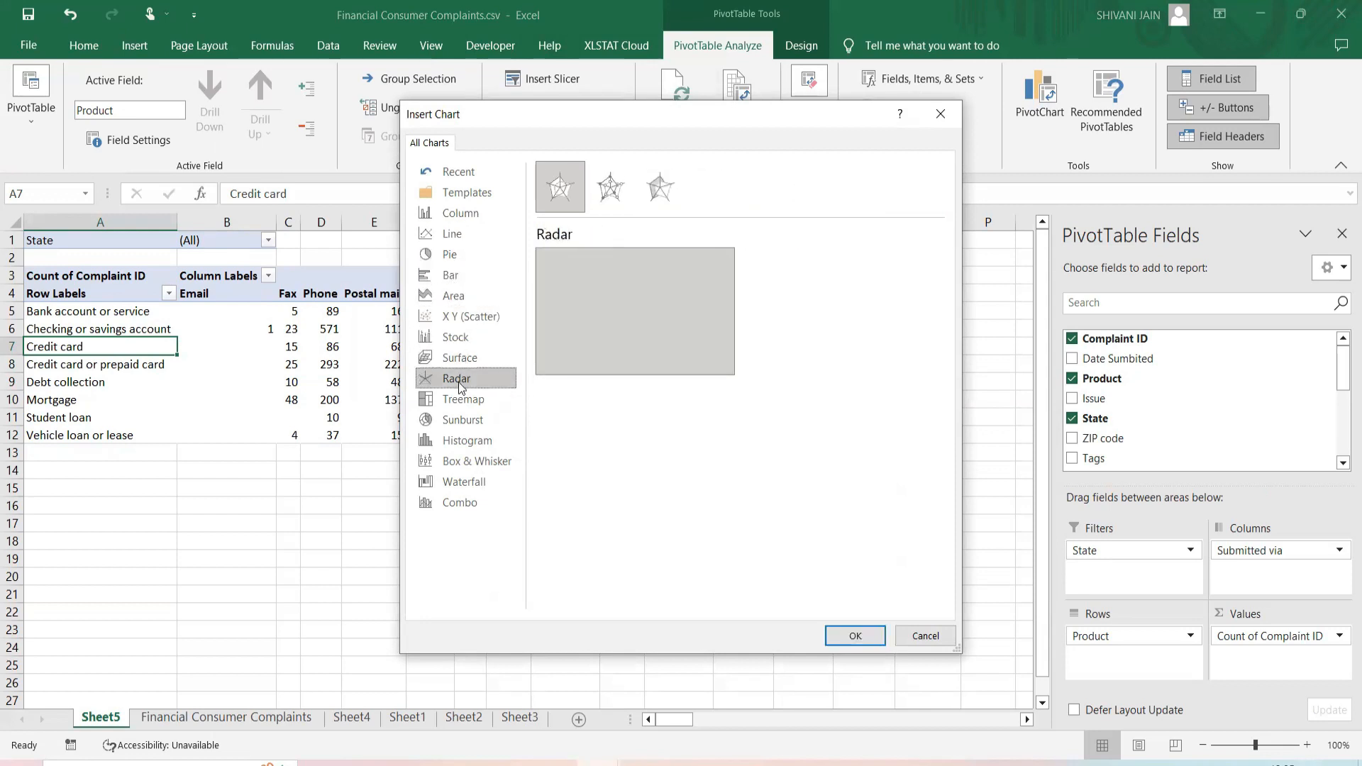
{"action": "left_click", "coordinate": [474, 420]}
{"action": "left_click", "coordinate": [923, 635]}
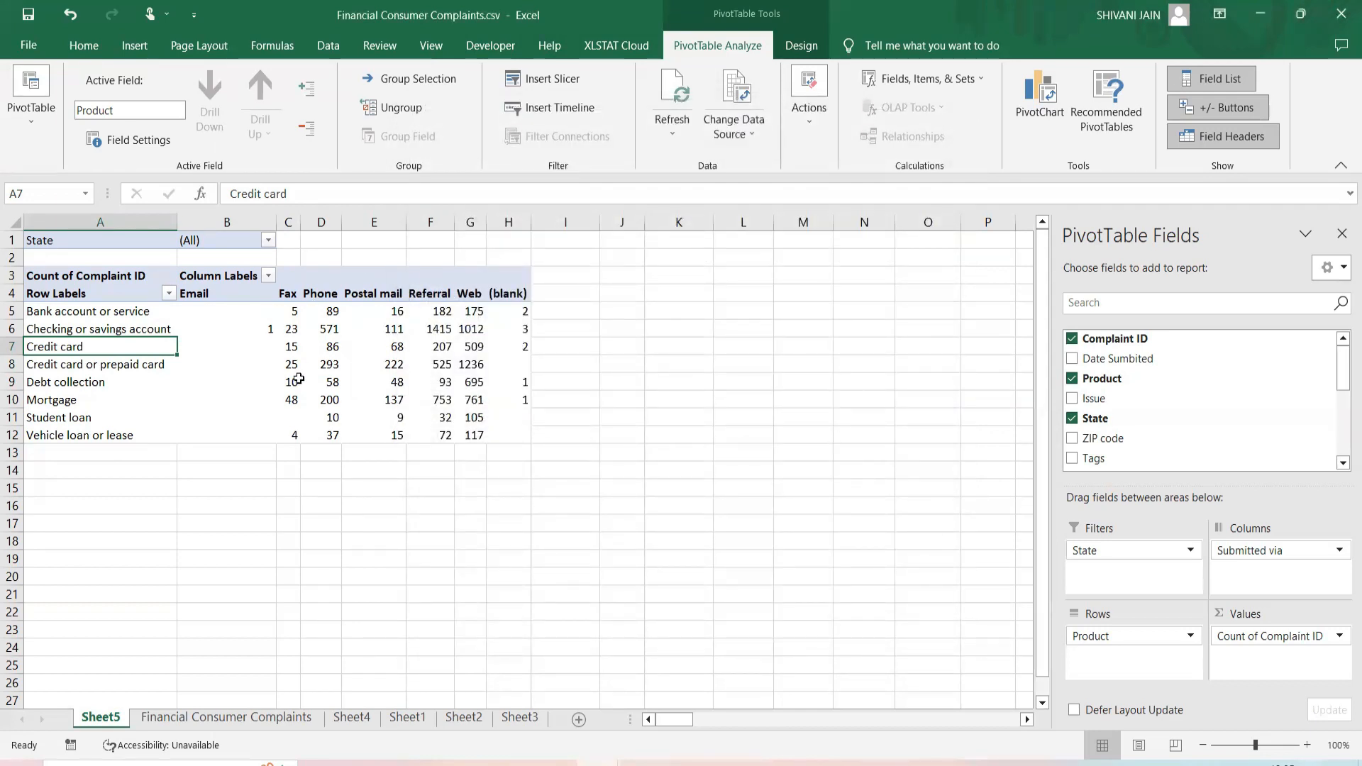
In the Financial Consumer Complaints sheet, copy the state NJ from E4 into cells E5, E6 and E7.
{"action": "mouse_move", "coordinate": [299, 378]}
{"action": "left_click", "coordinate": [374, 346]}
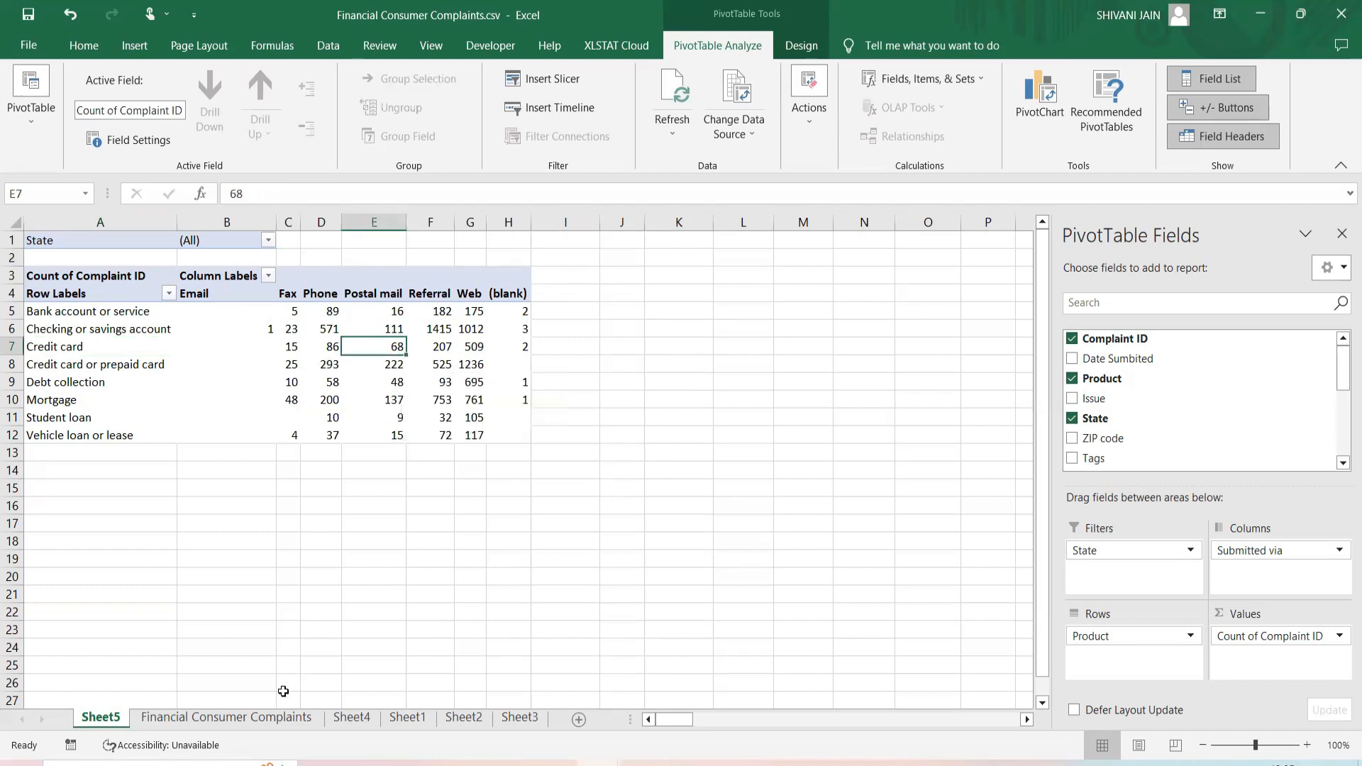
{"action": "left_click", "coordinate": [281, 715]}
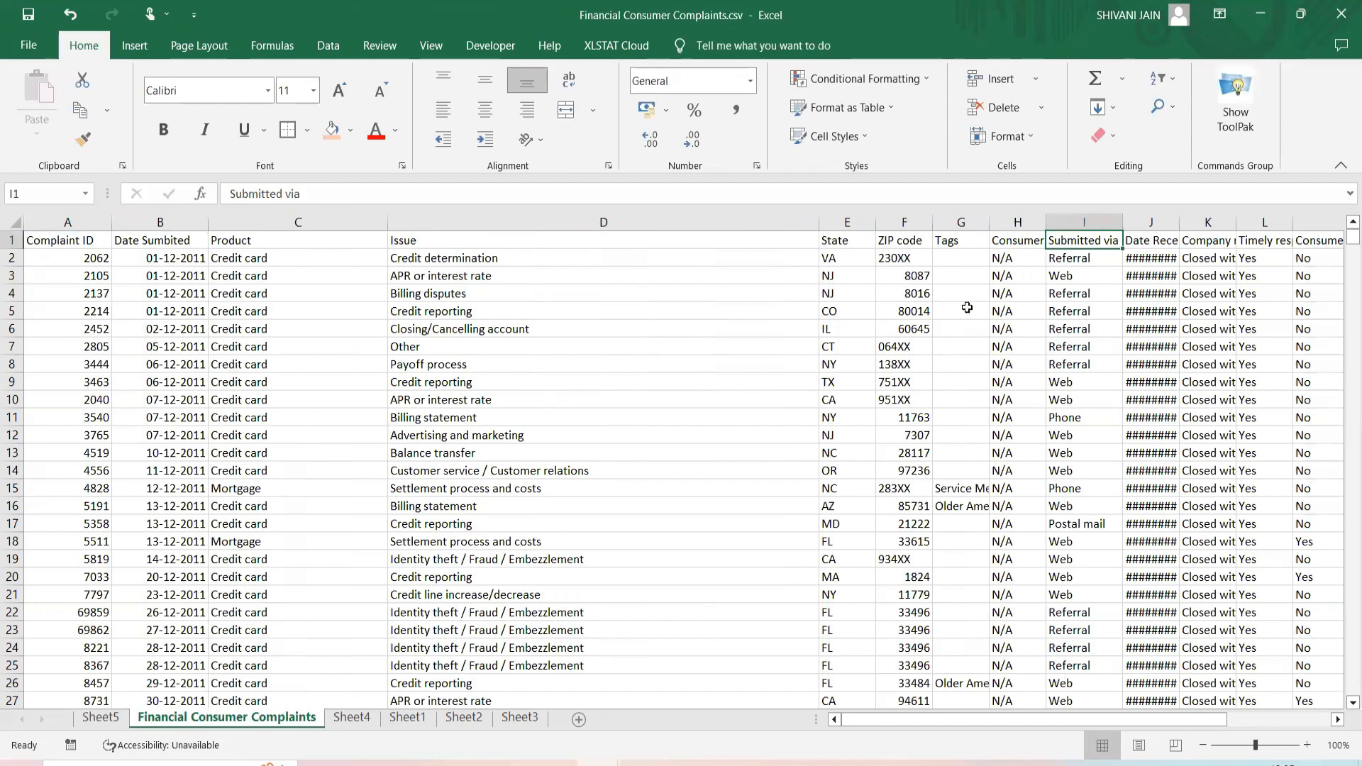
{"action": "left_click", "coordinate": [833, 294]}
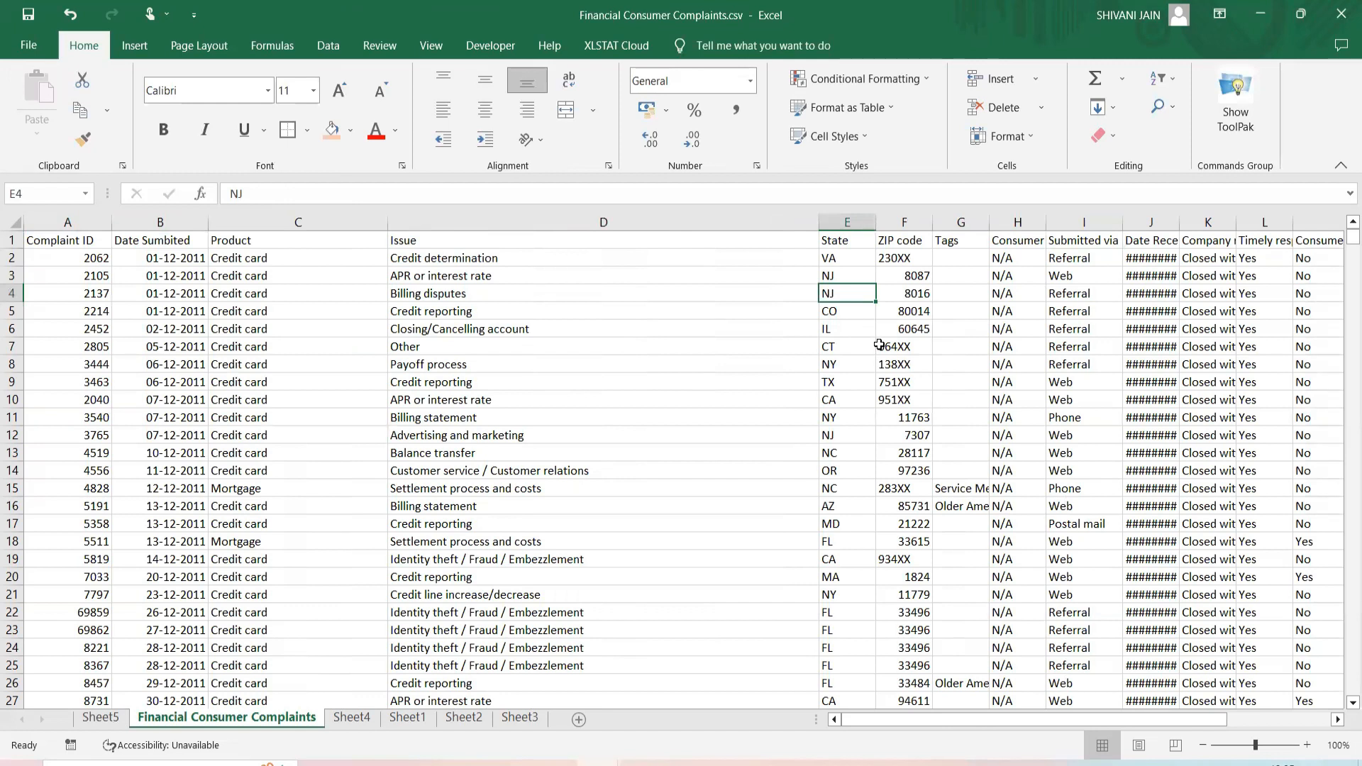
{"action": "key", "text": "ctrl+c"}
{"action": "left_click", "coordinate": [836, 312]}
{"action": "key", "text": "ctrl+v"}
{"action": "left_click", "coordinate": [837, 331]}
{"action": "key", "text": "ctrl+v"}
{"action": "left_click", "coordinate": [840, 347]}
{"action": "key", "text": "ctrl+v"}
{"action": "left_click", "coordinate": [834, 391]}
Refresh the PivotTable on Sheet5 so that it picks up the edited source data.
{"action": "left_click", "coordinate": [100, 717]}
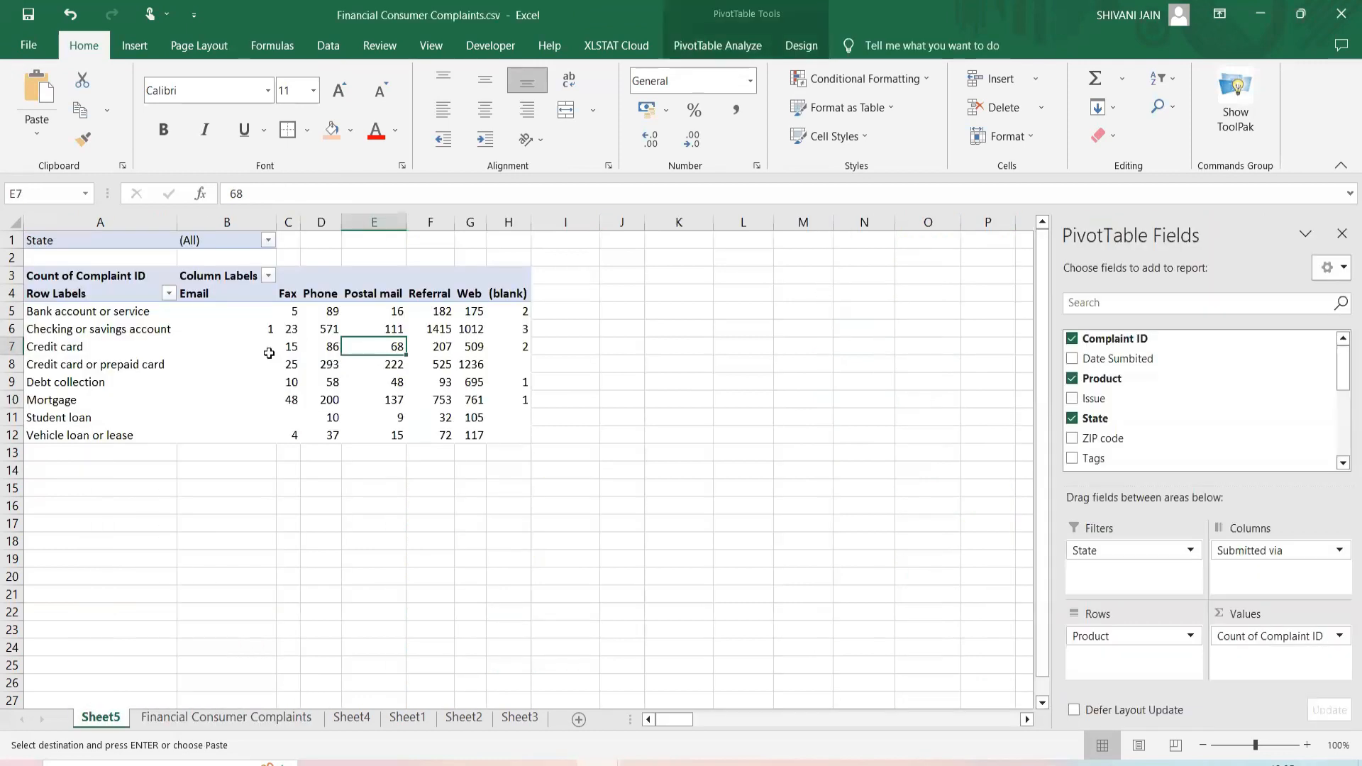
{"action": "left_click", "coordinate": [442, 395]}
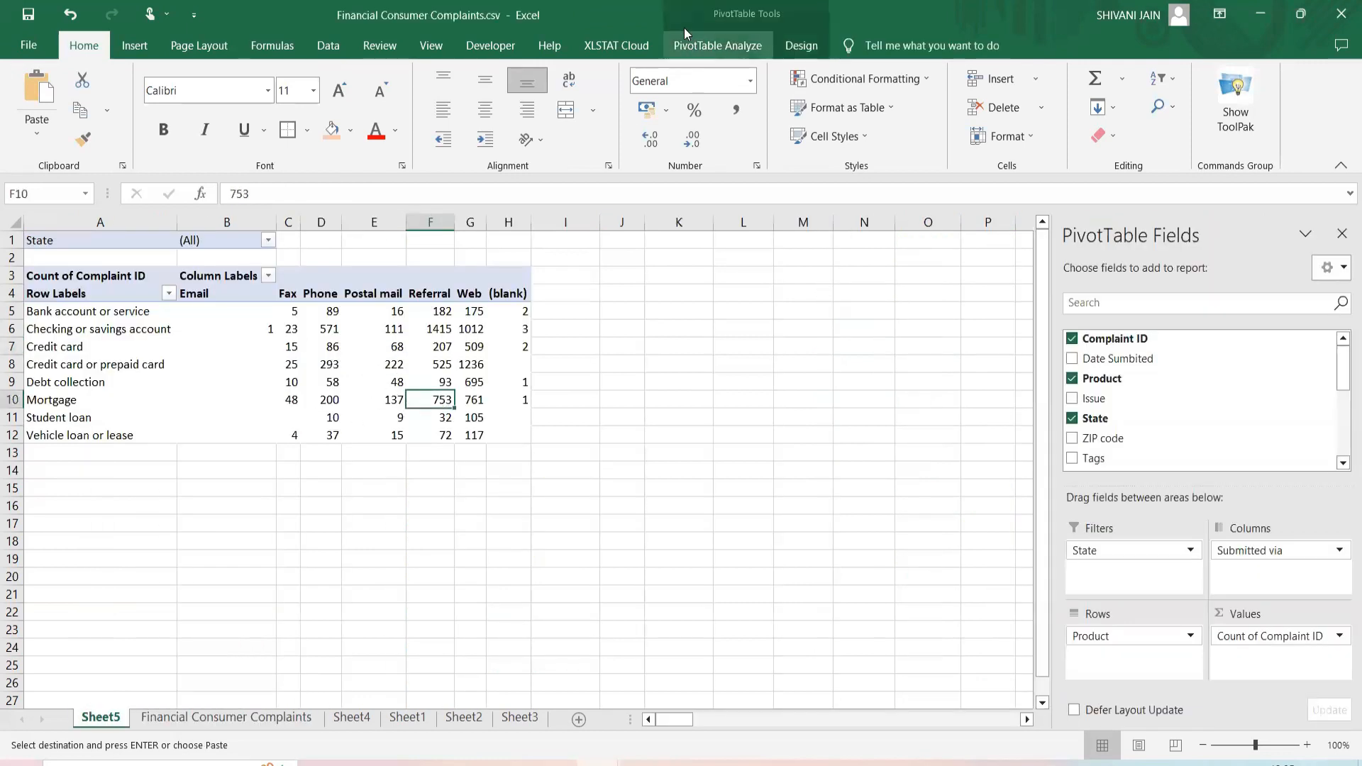
{"action": "left_click", "coordinate": [717, 44]}
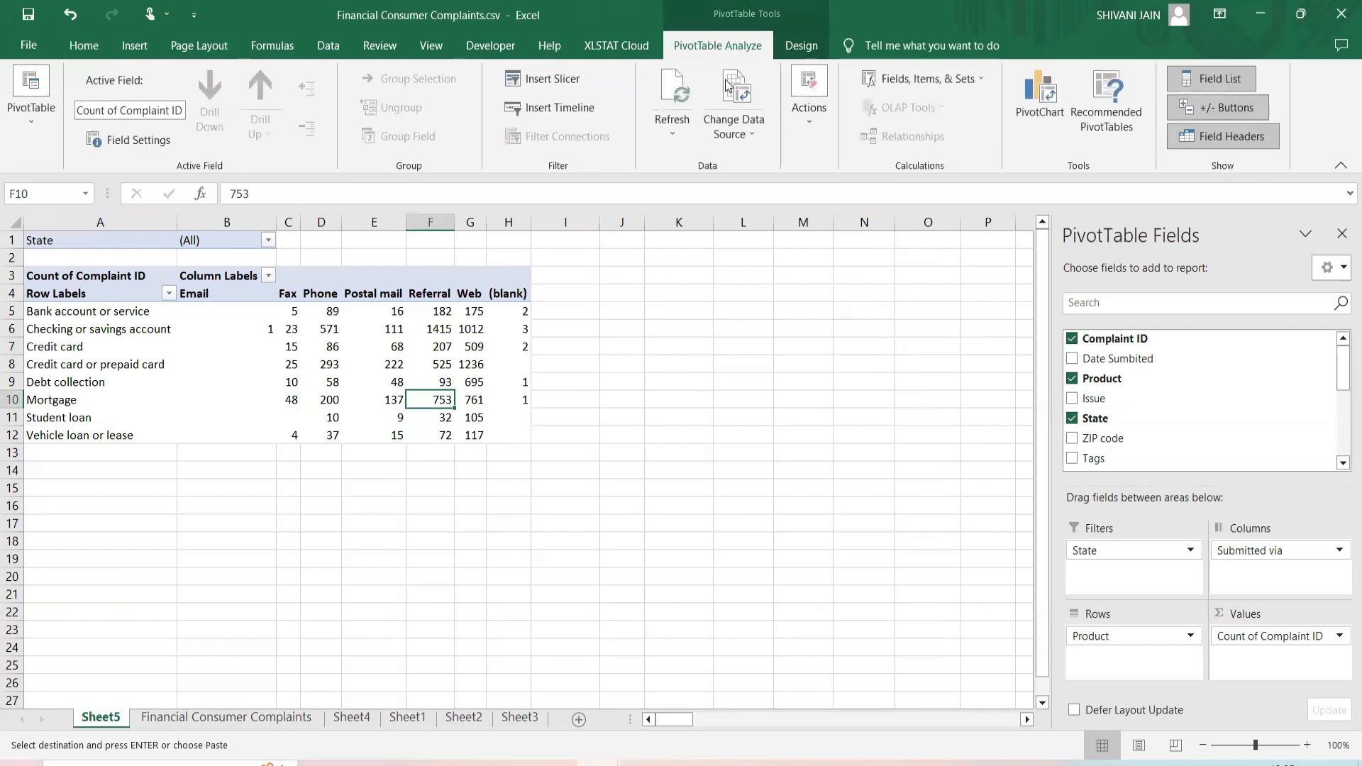
{"action": "left_click", "coordinate": [674, 133]}
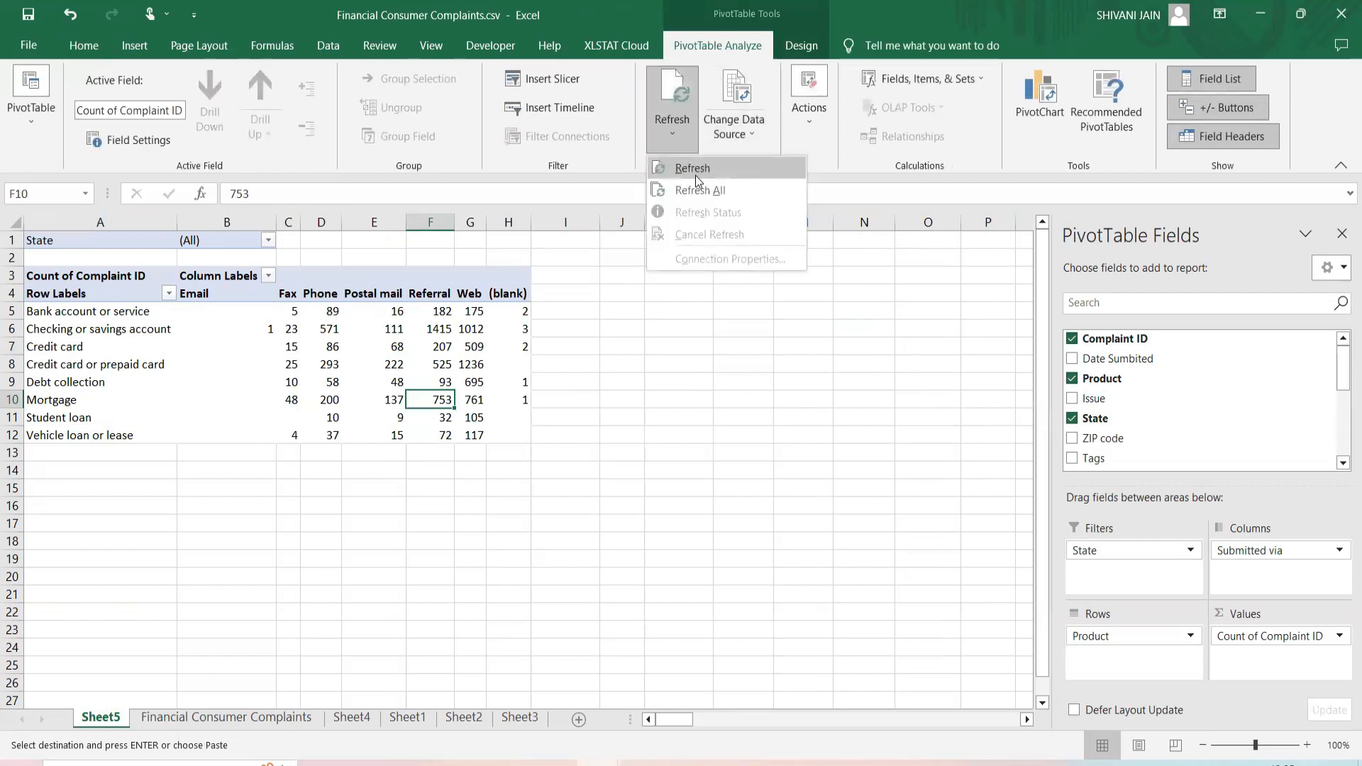
{"action": "left_click", "coordinate": [695, 176]}
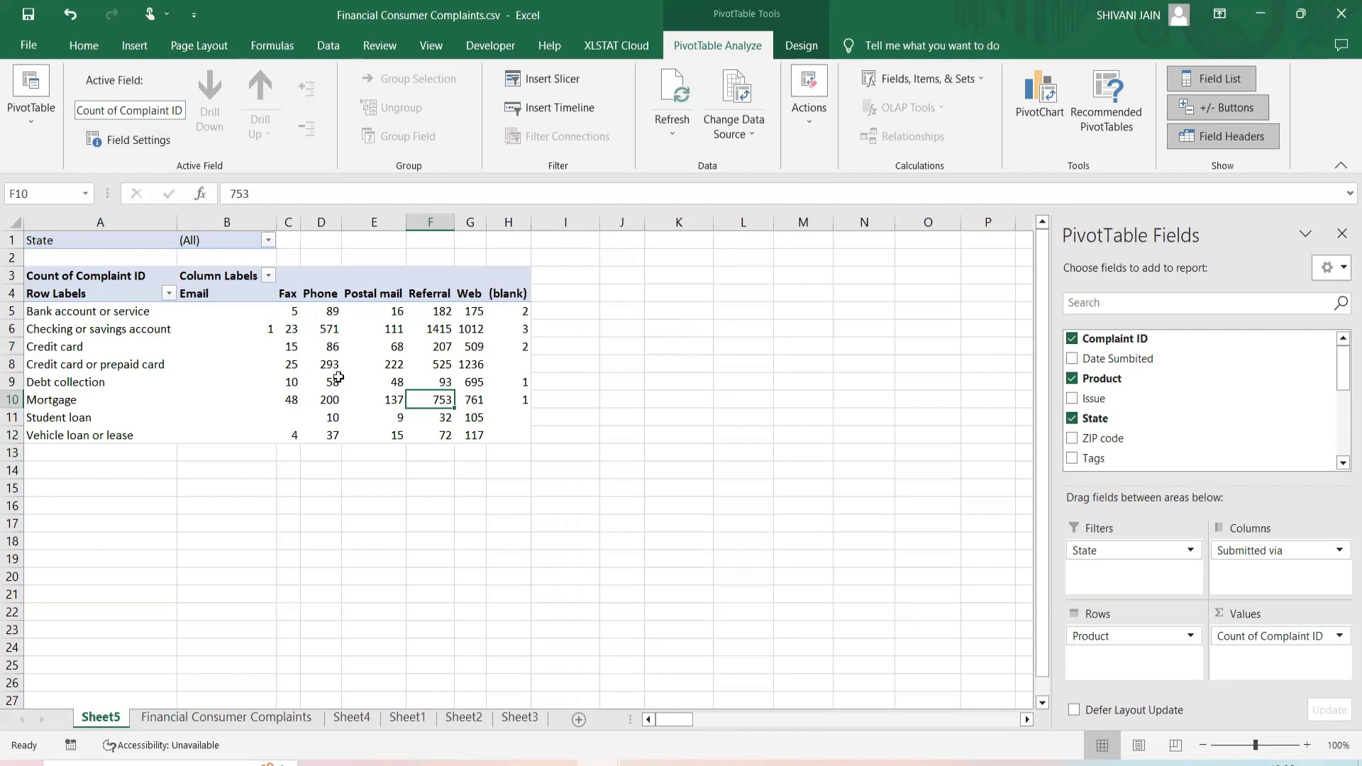
Extract the checking or savings account complaints with a blank submission channel to a separate sheet and look over their records.
{"action": "mouse_move", "coordinate": [339, 377]}
{"action": "mouse_move", "coordinate": [448, 338]}
{"action": "mouse_move", "coordinate": [369, 358]}
{"action": "left_click", "coordinate": [13, 330]}
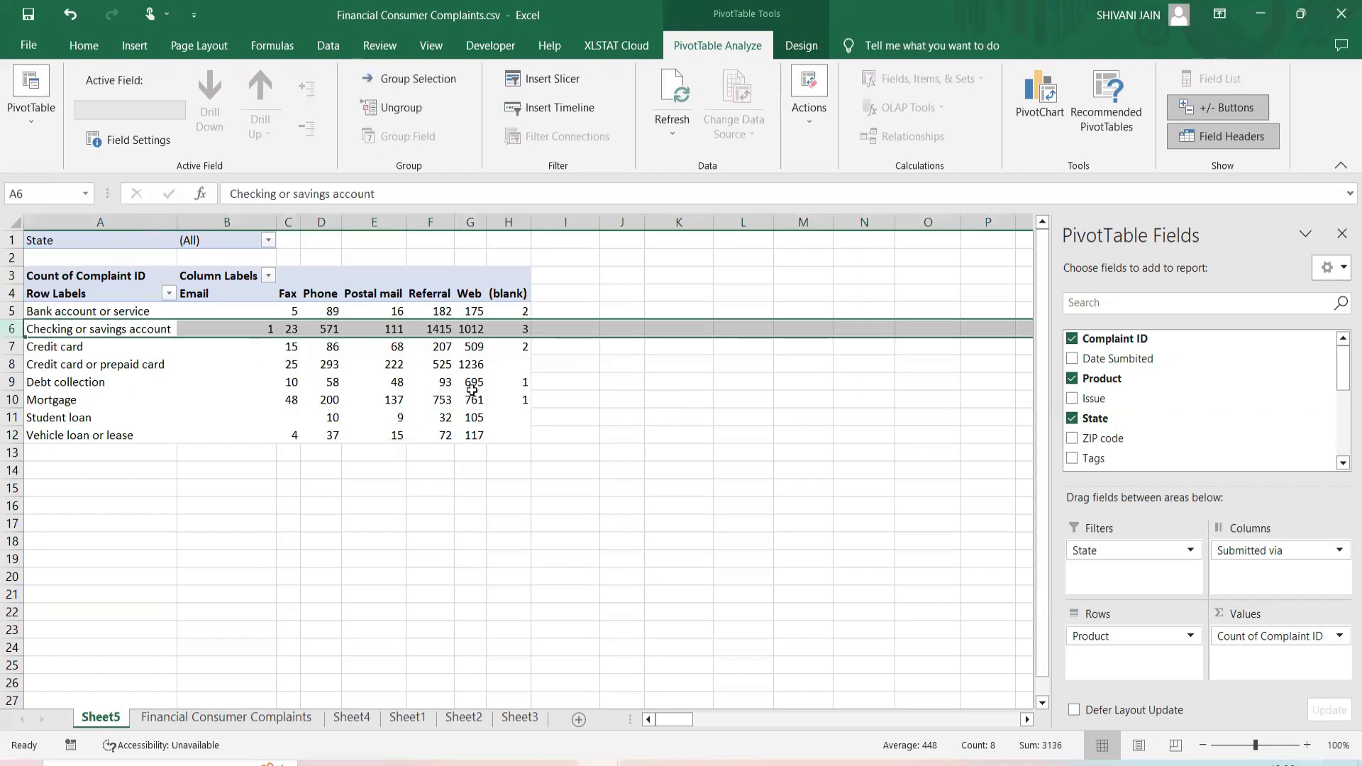
{"action": "left_click", "coordinate": [520, 326]}
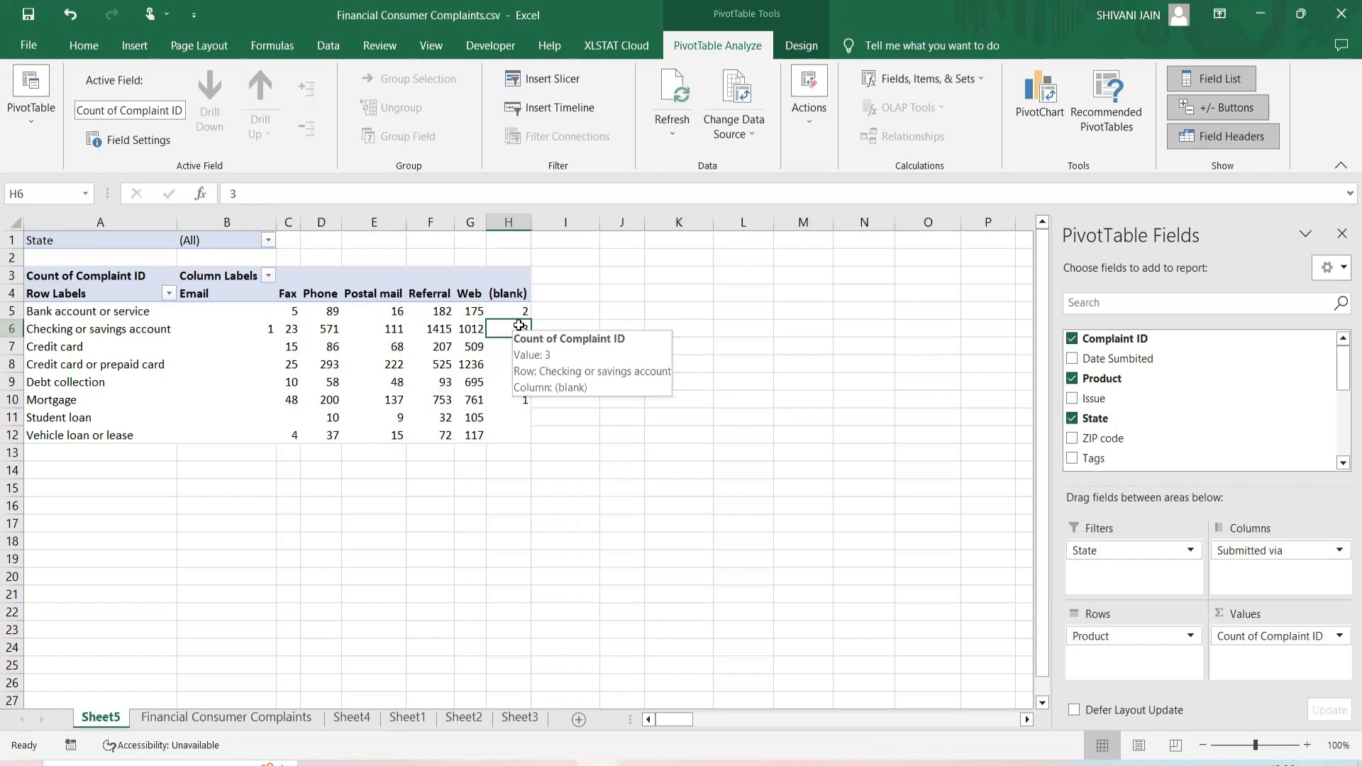
{"action": "double_click", "coordinate": [520, 327]}
{"action": "left_click", "coordinate": [149, 273]}
{"action": "left_click_drag", "start_coordinate": [61, 222], "coordinate": [1117, 304]}
{"action": "left_click", "coordinate": [730, 398]}
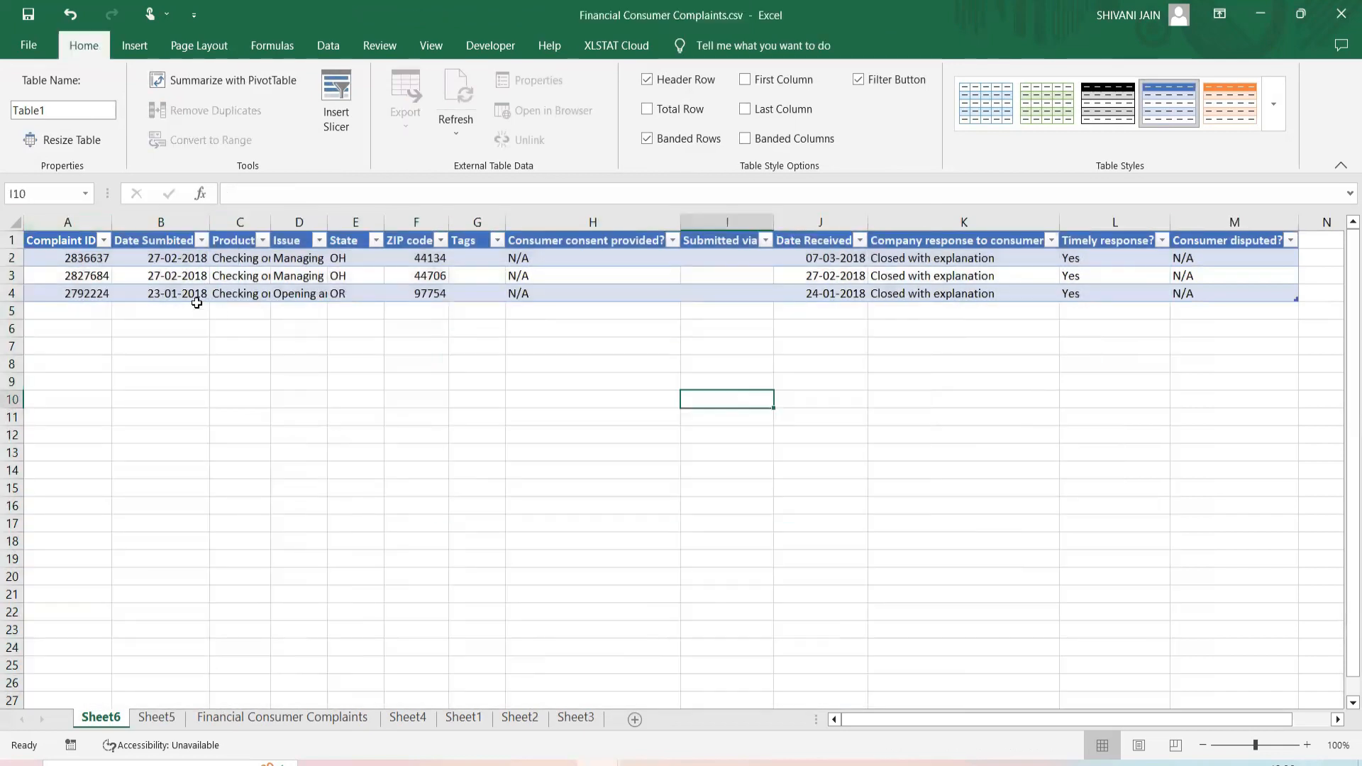
{"action": "left_click_drag", "start_coordinate": [49, 221], "coordinate": [474, 283]}
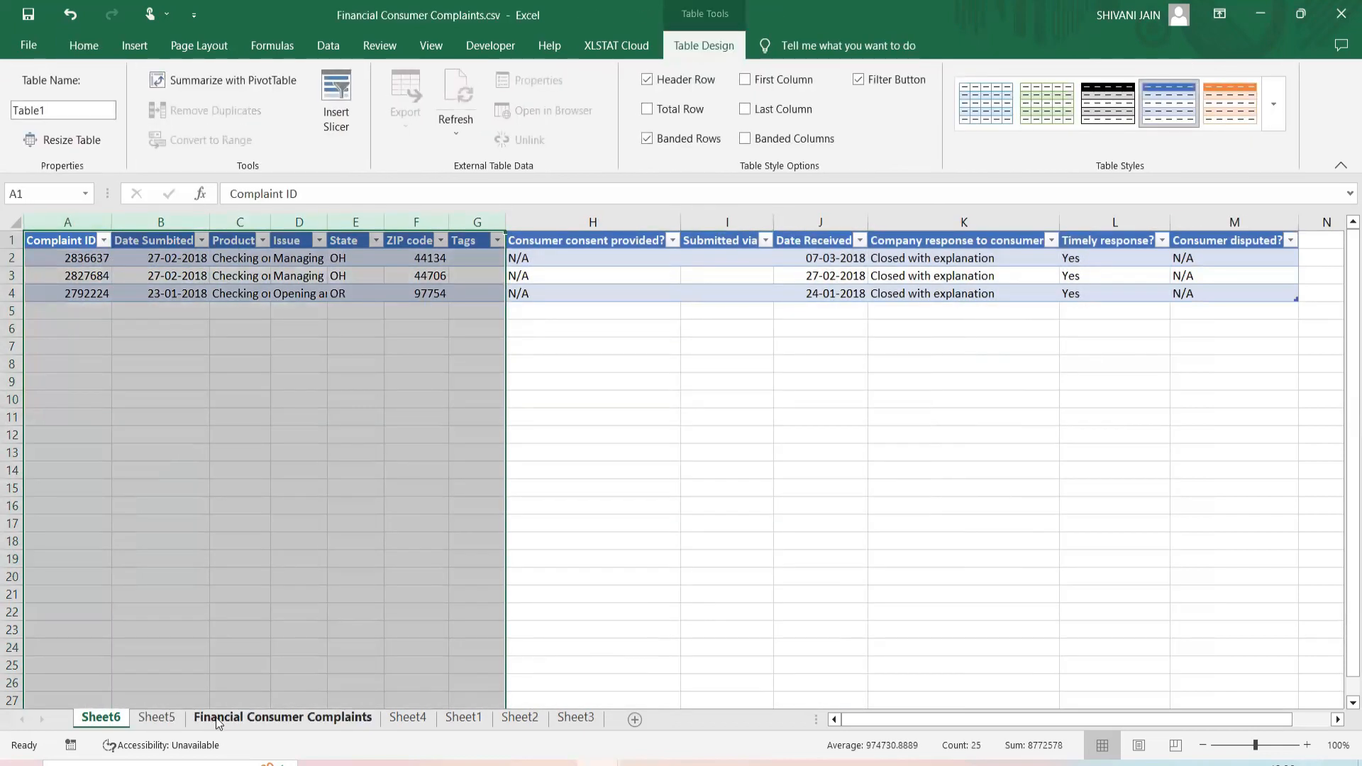
From the PivotTable on Sheet5, extract the student loan complaints submitted via Web to a separate sheet.
{"action": "left_click", "coordinate": [154, 718]}
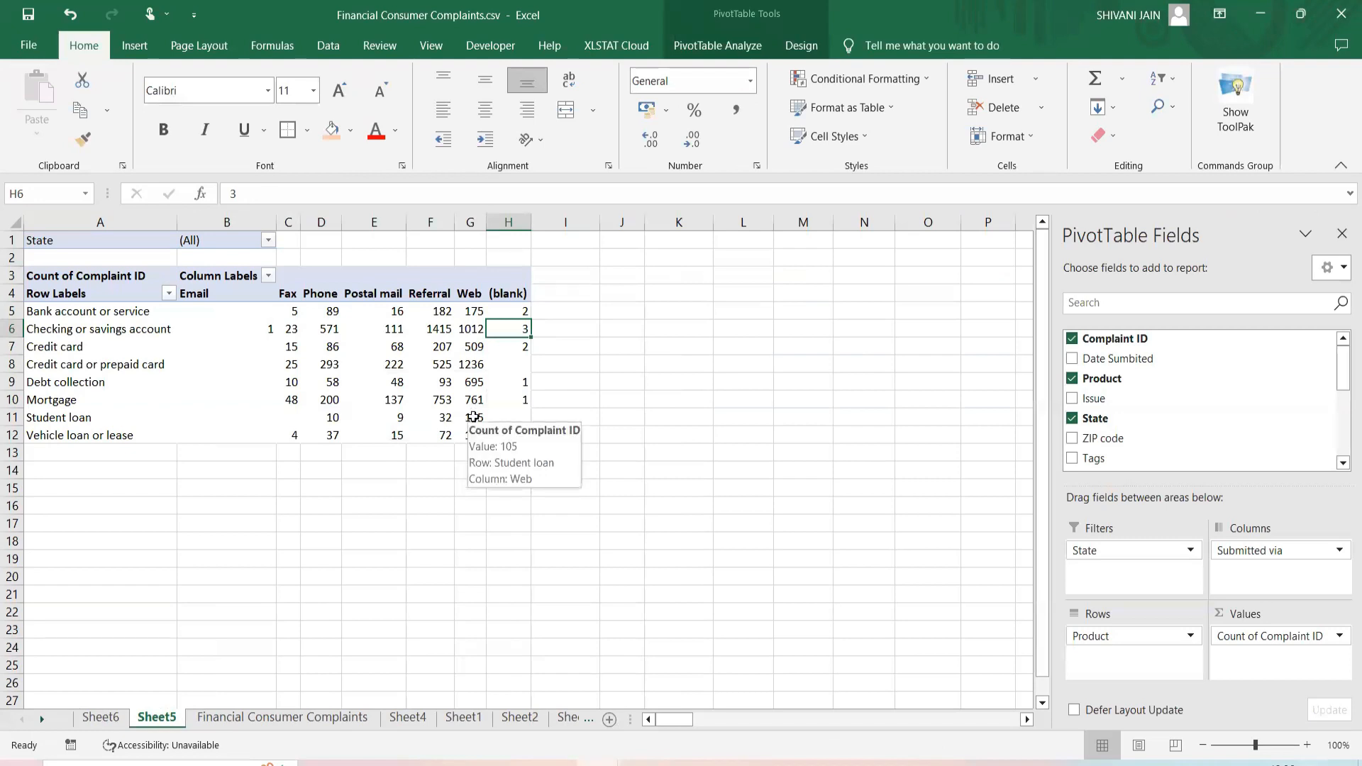
{"action": "double_click", "coordinate": [473, 417]}
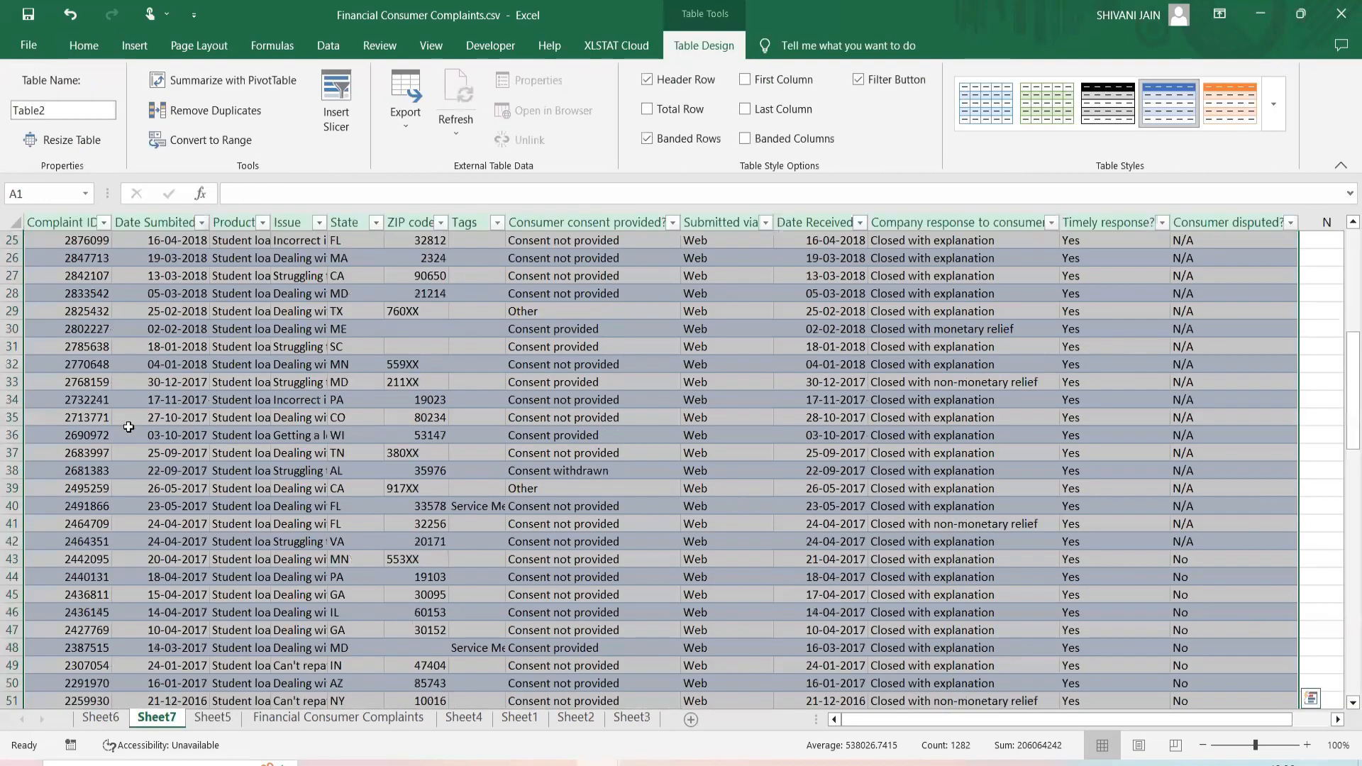
Look over the extracted student loan records on Sheet7 down to the last row.
{"action": "scroll", "coordinate": [59, 442], "scroll_direction": "down", "scroll_amount": 19}
{"action": "scroll", "coordinate": [33, 488], "scroll_direction": "up", "scroll_amount": 6}
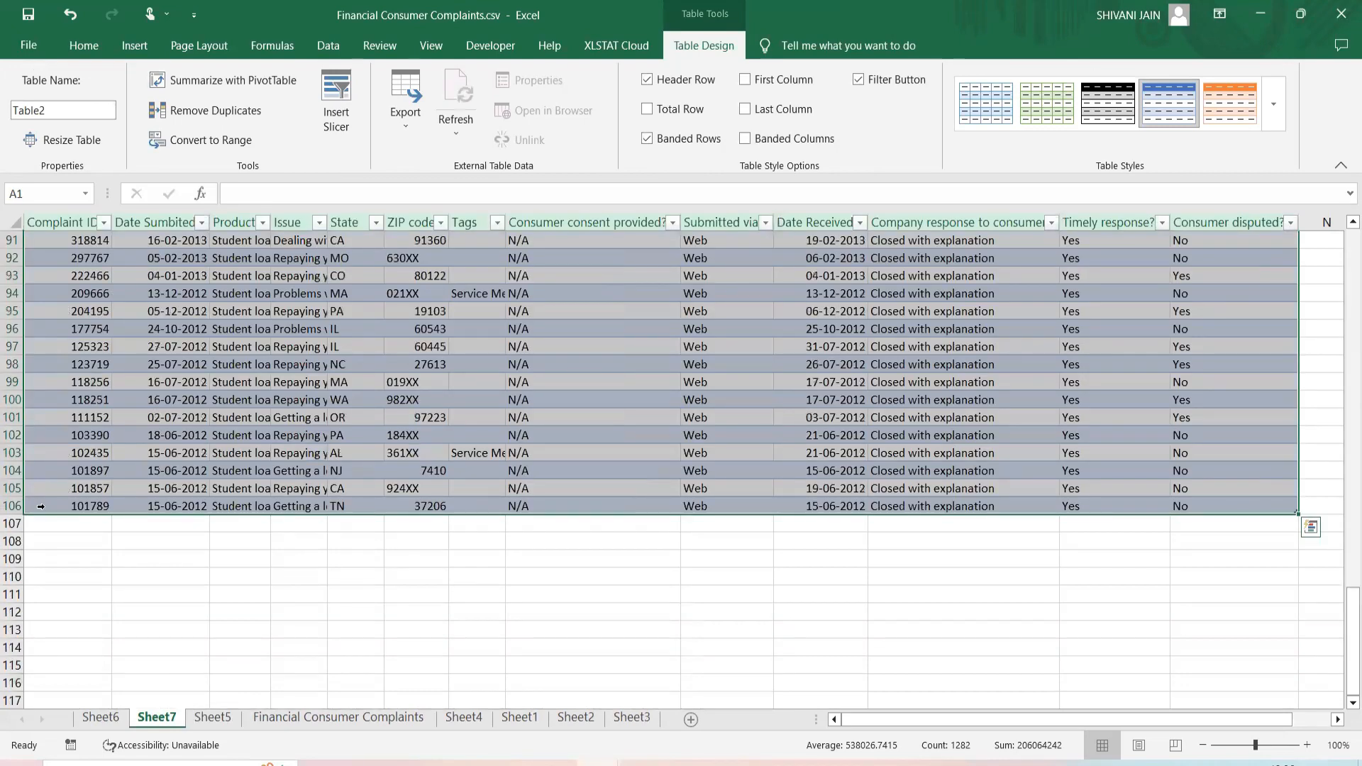
{"action": "left_click", "coordinate": [40, 506]}
{"action": "scroll", "coordinate": [396, 355], "scroll_direction": "up", "scroll_amount": 16}
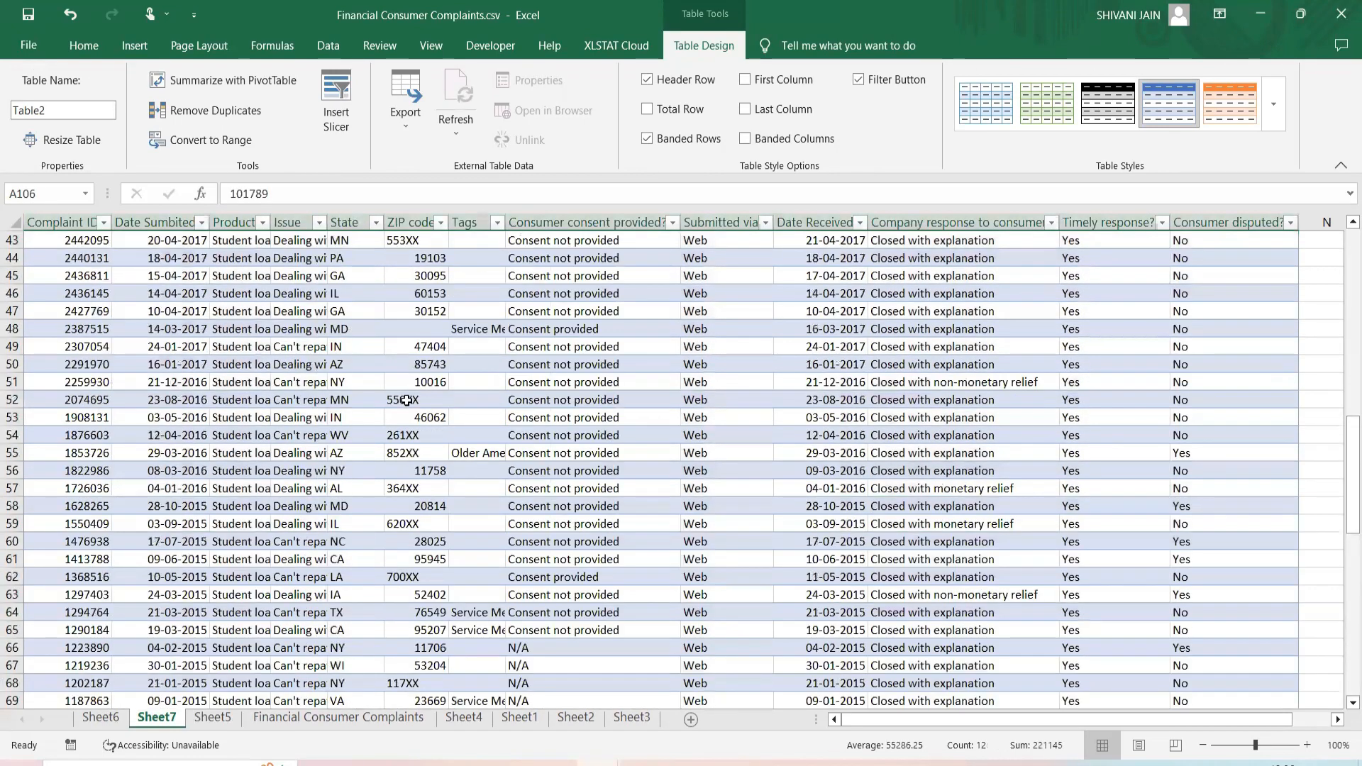
{"action": "scroll", "coordinate": [406, 401], "scroll_direction": "up", "scroll_amount": 14}
{"action": "left_click", "coordinate": [115, 718]}
Copy rows 1 to 12 containing the PivotTable on Sheet5 and paste them starting at row 16.
{"action": "left_click", "coordinate": [205, 720]}
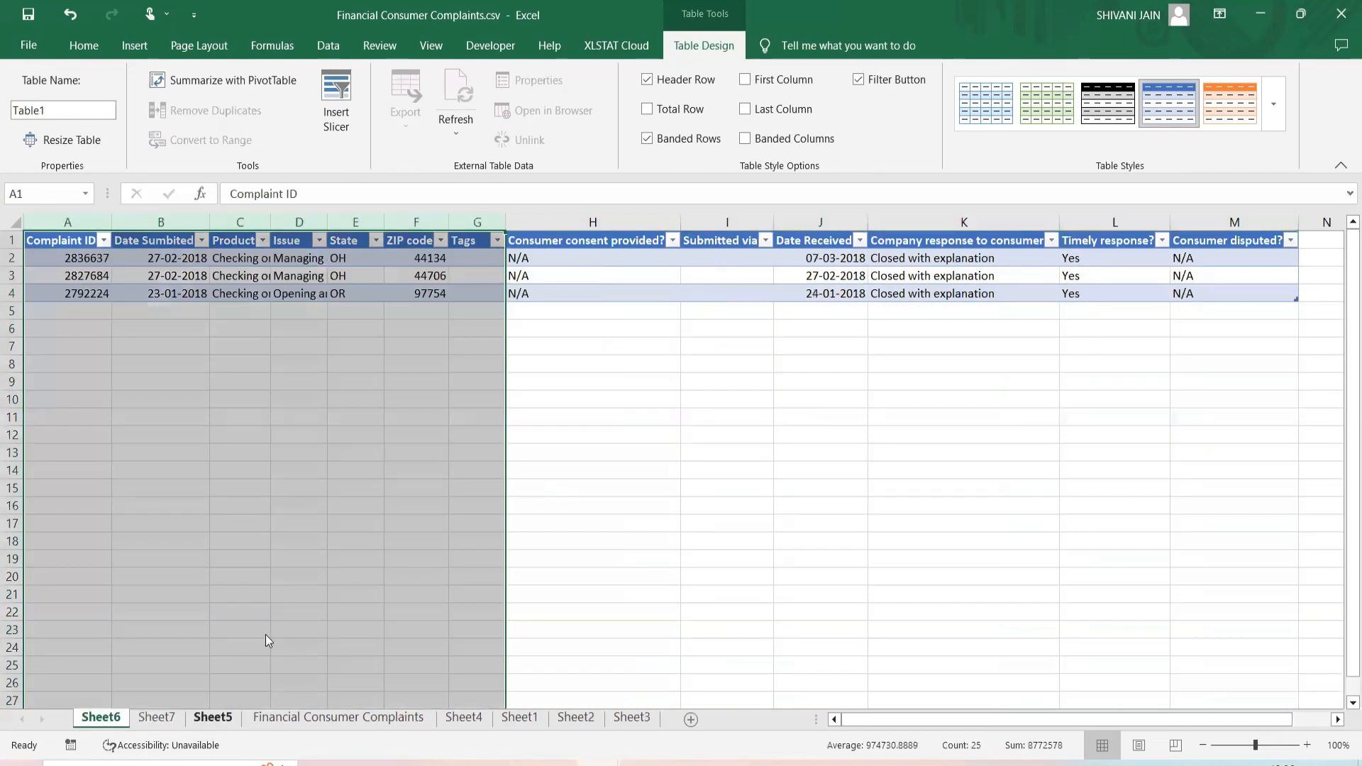
{"action": "left_click", "coordinate": [358, 404]}
{"action": "mouse_move", "coordinate": [347, 417]}
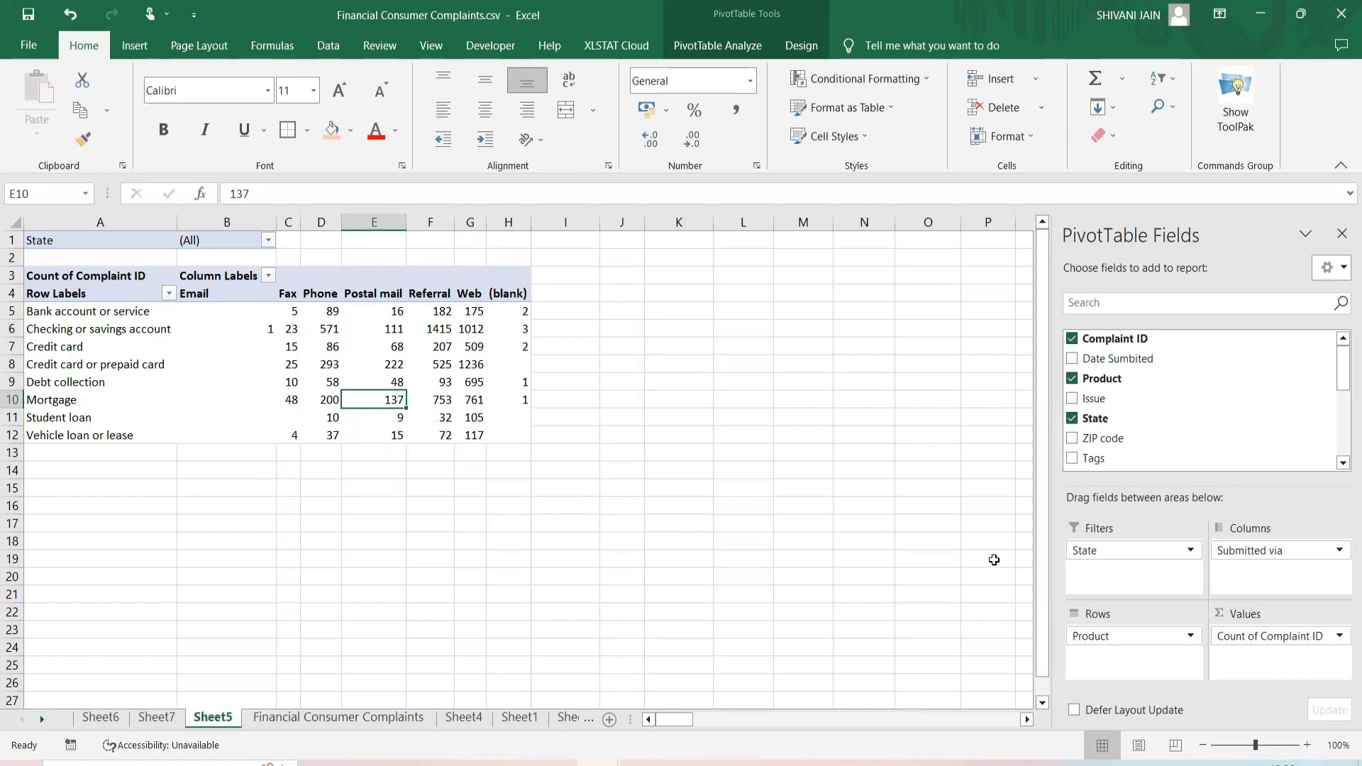
{"action": "left_click_drag", "start_coordinate": [12, 240], "coordinate": [5, 443]}
{"action": "key", "text": "ctrl+c"}
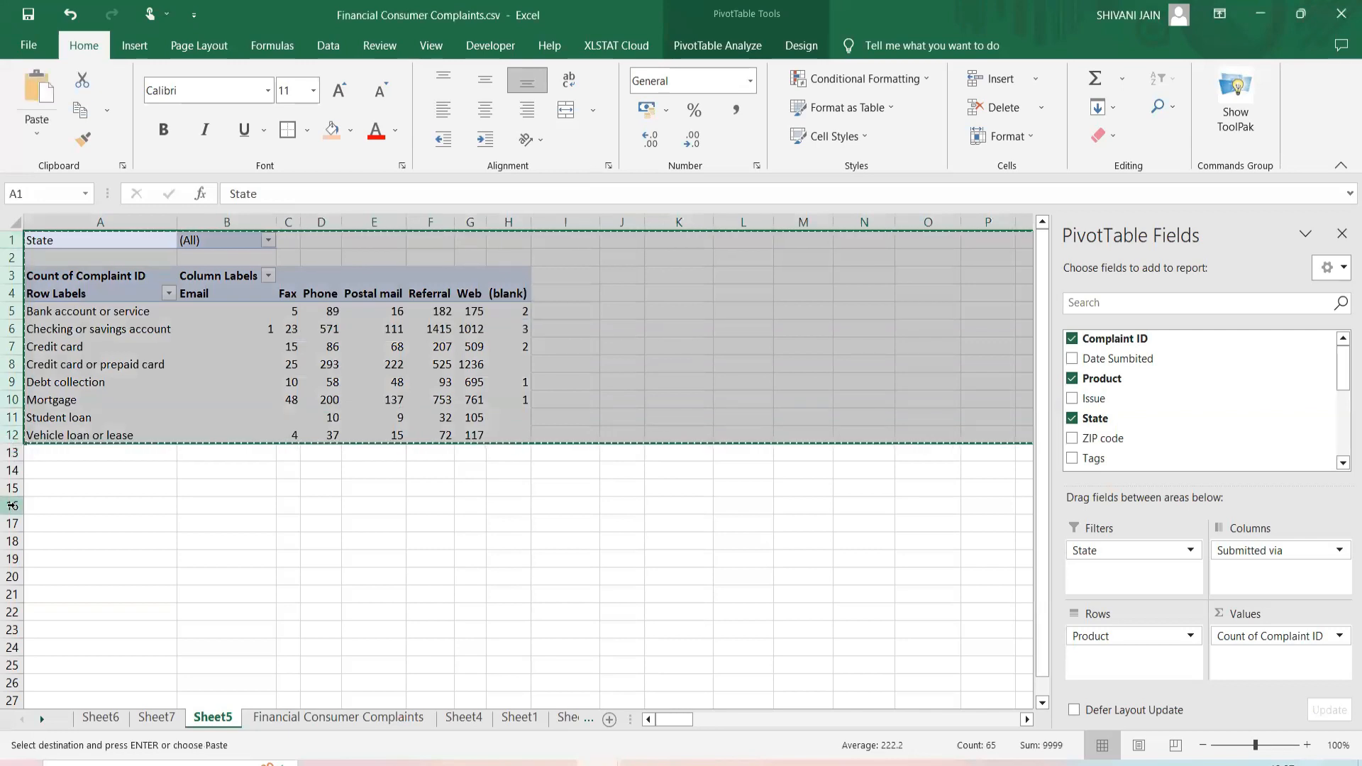
{"action": "left_click", "coordinate": [12, 506]}
{"action": "key", "text": "ctrl+v"}
{"action": "scroll", "coordinate": [213, 497], "scroll_direction": "down", "scroll_amount": 2}
{"action": "left_click", "coordinate": [312, 506]}
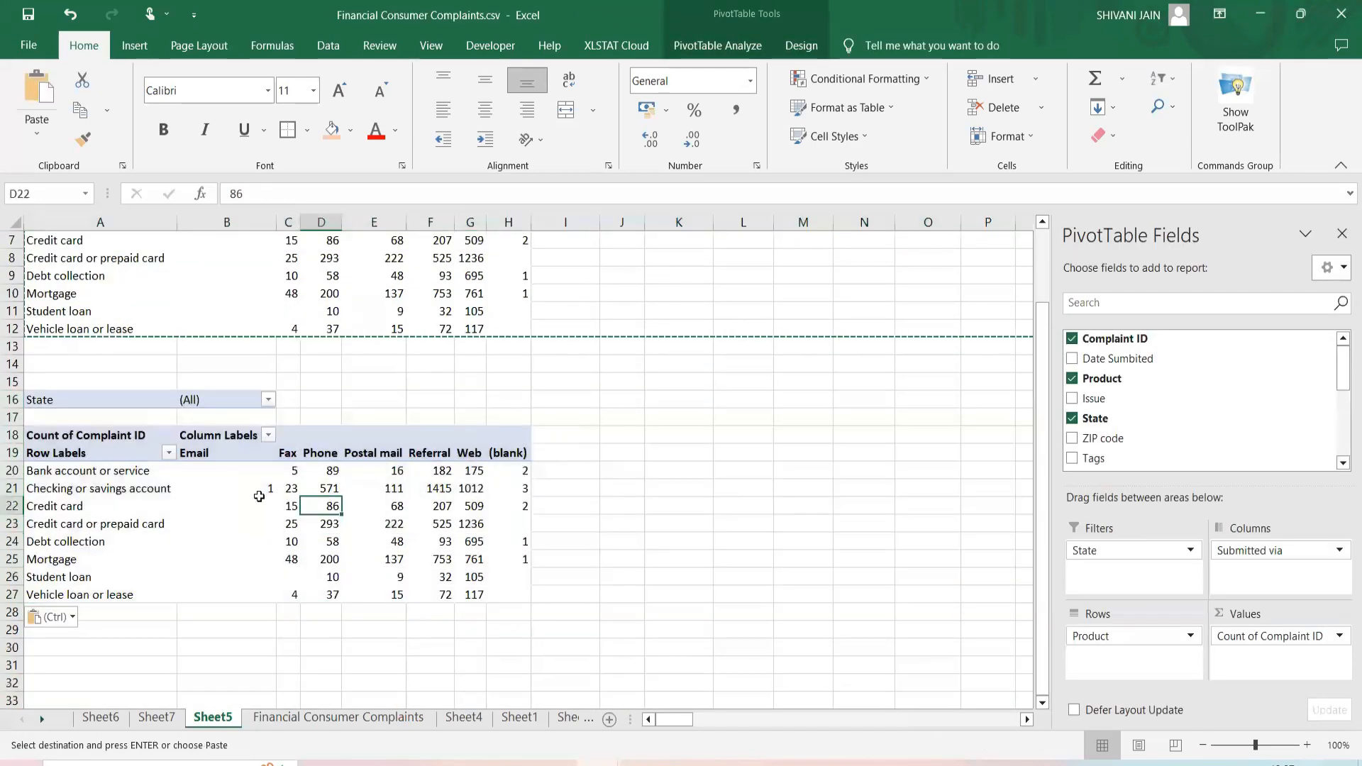
Remove the State filter and the Submitted via column field from the copied PivotTable.
{"action": "left_click_drag", "start_coordinate": [1112, 554], "coordinate": [777, 513]}
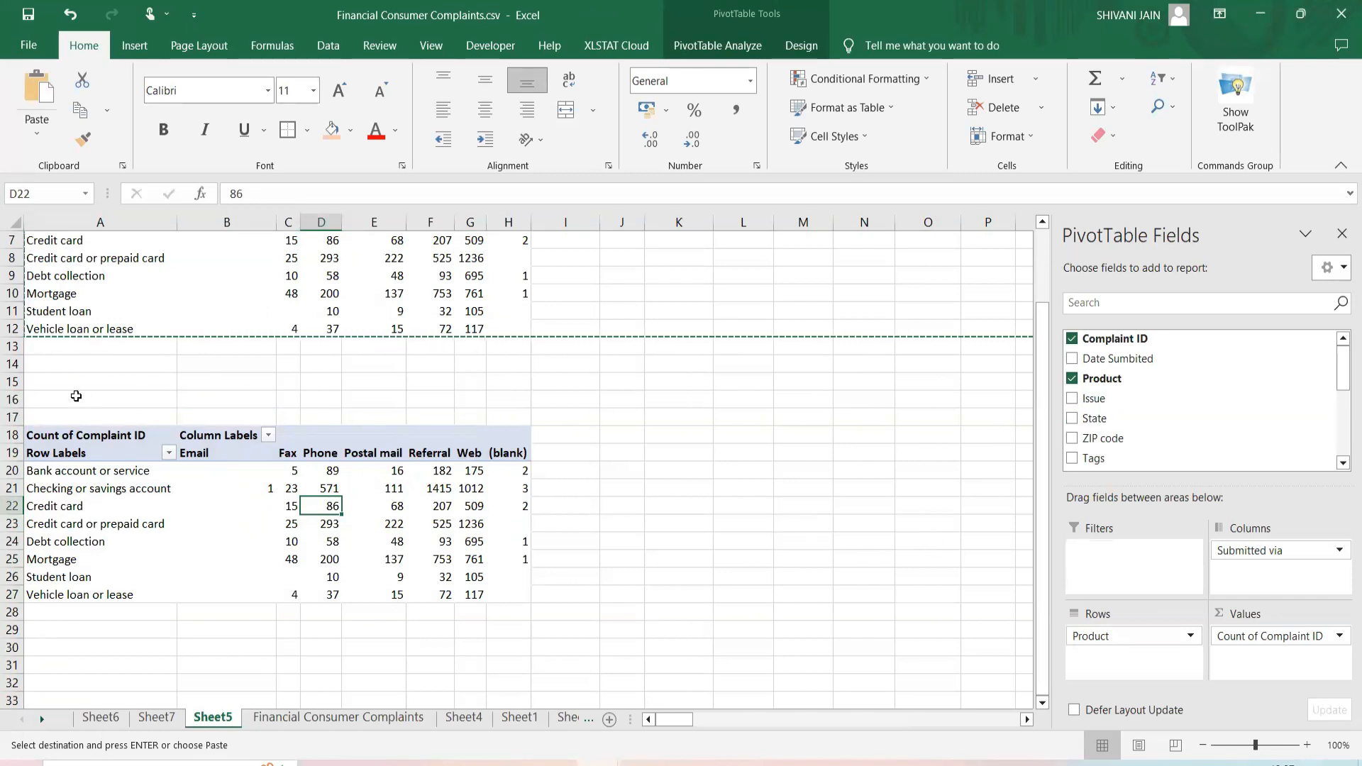
{"action": "left_click", "coordinate": [53, 398]}
{"action": "left_click", "coordinate": [348, 505]}
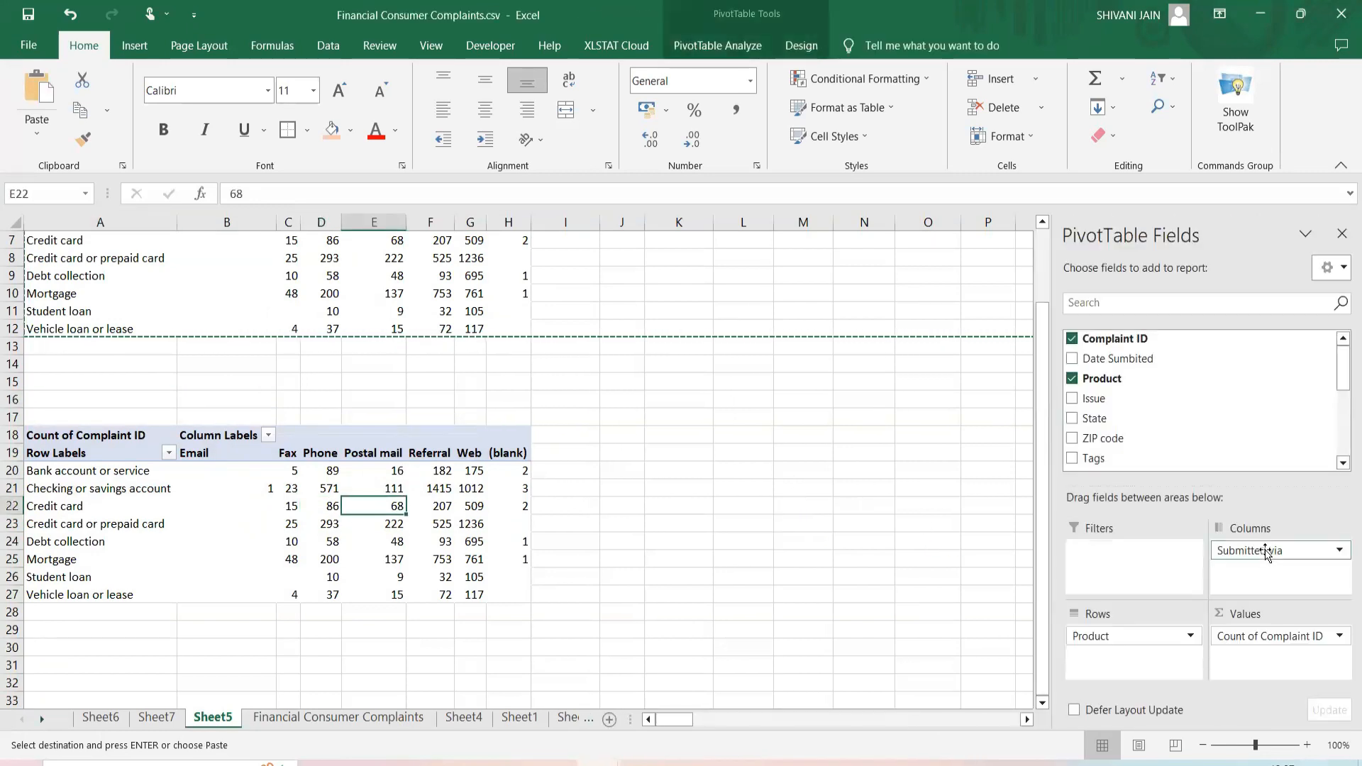
{"action": "left_click_drag", "start_coordinate": [1267, 553], "coordinate": [822, 616]}
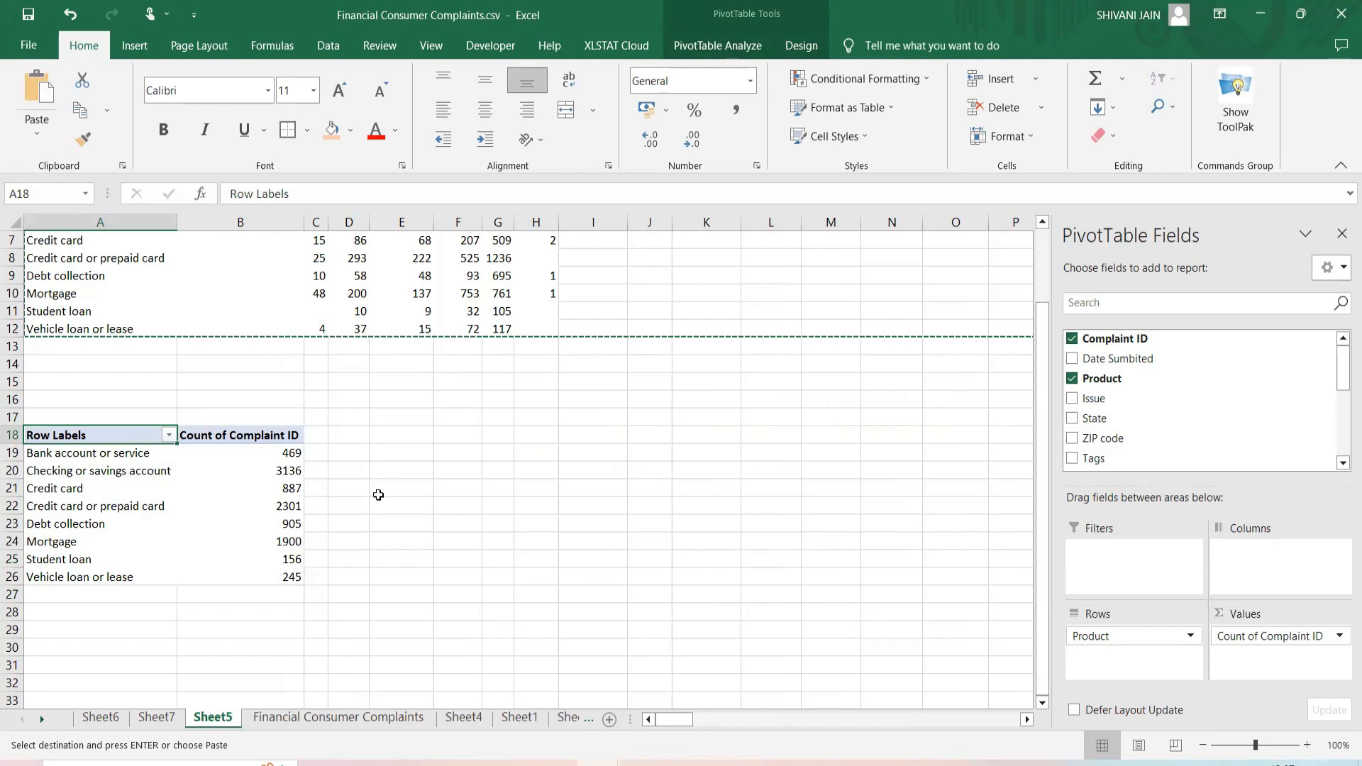
Sort the copied PivotTable's products A to Z and re-sort them by complaint count from largest to smallest.
{"action": "left_click", "coordinate": [169, 435]}
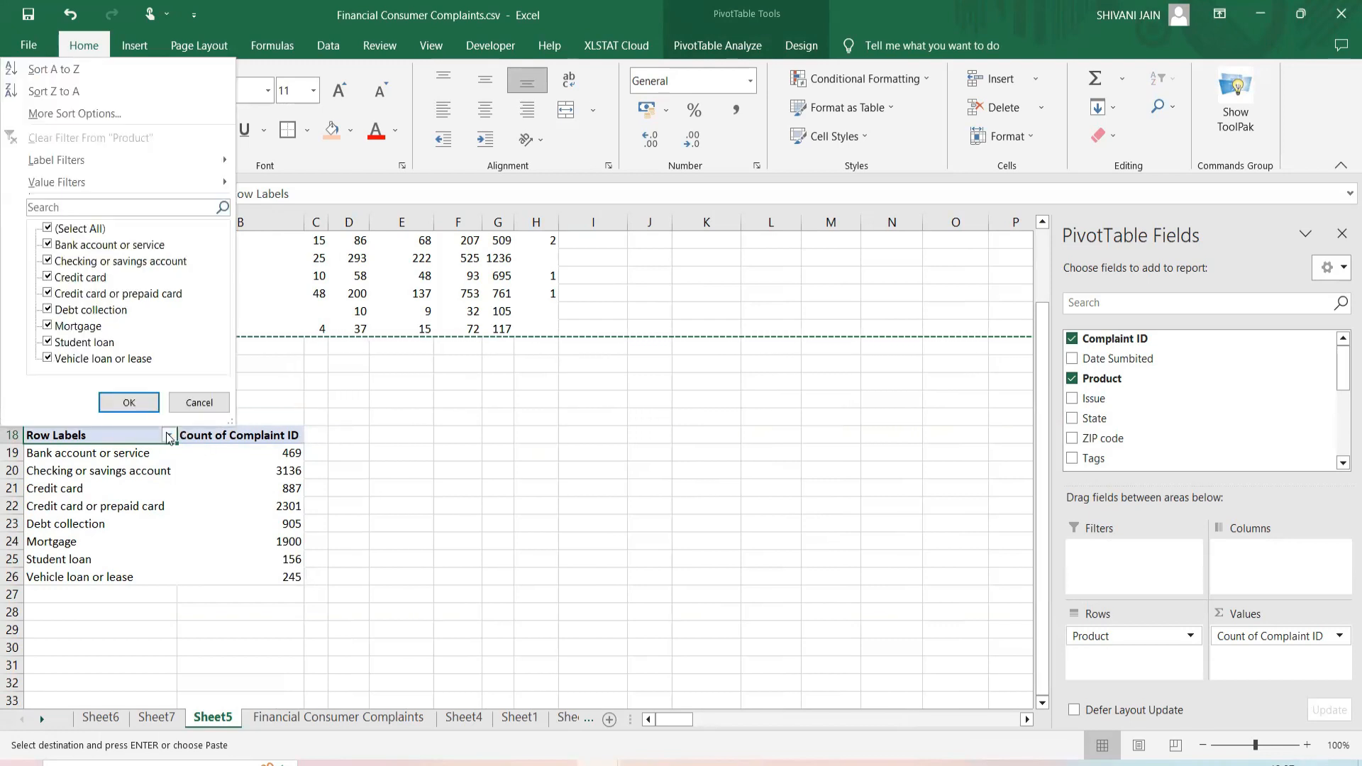
{"action": "left_click", "coordinate": [51, 69]}
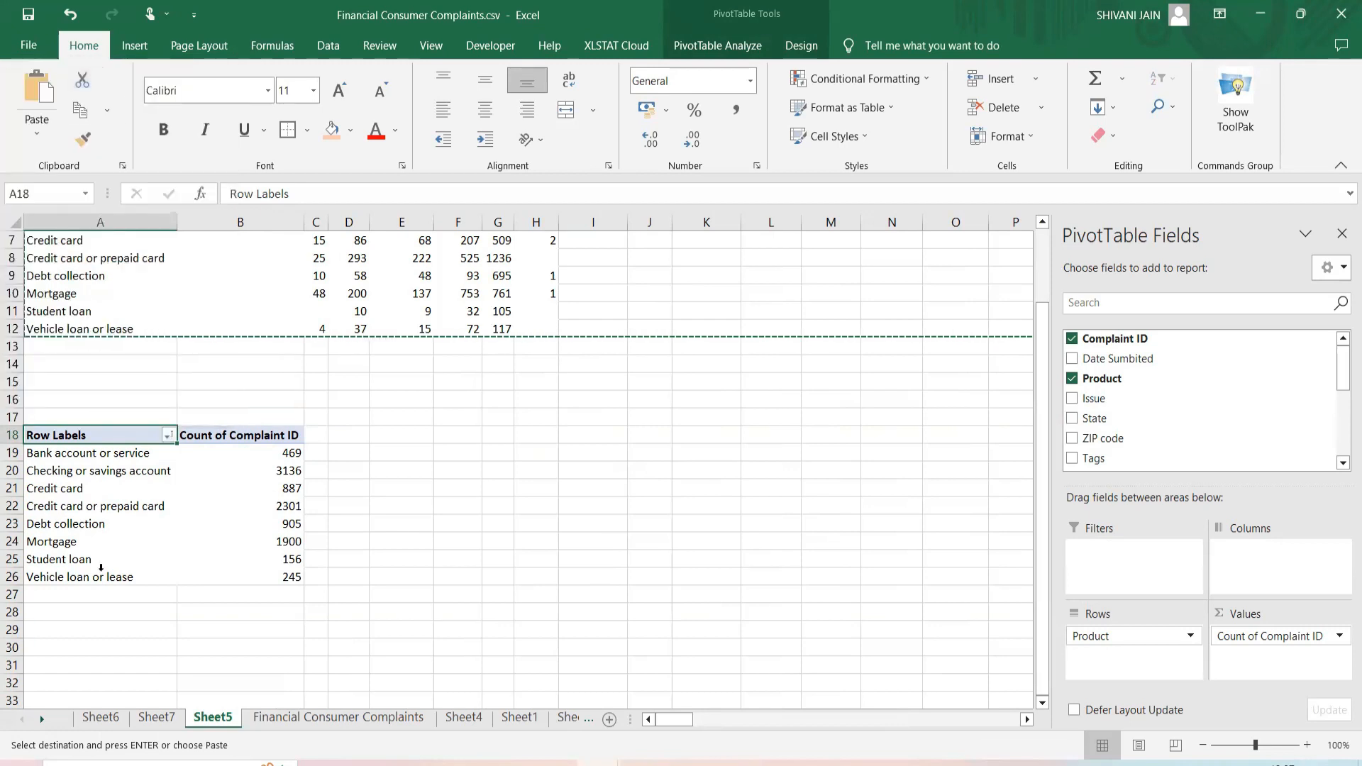
{"action": "left_click", "coordinate": [267, 472]}
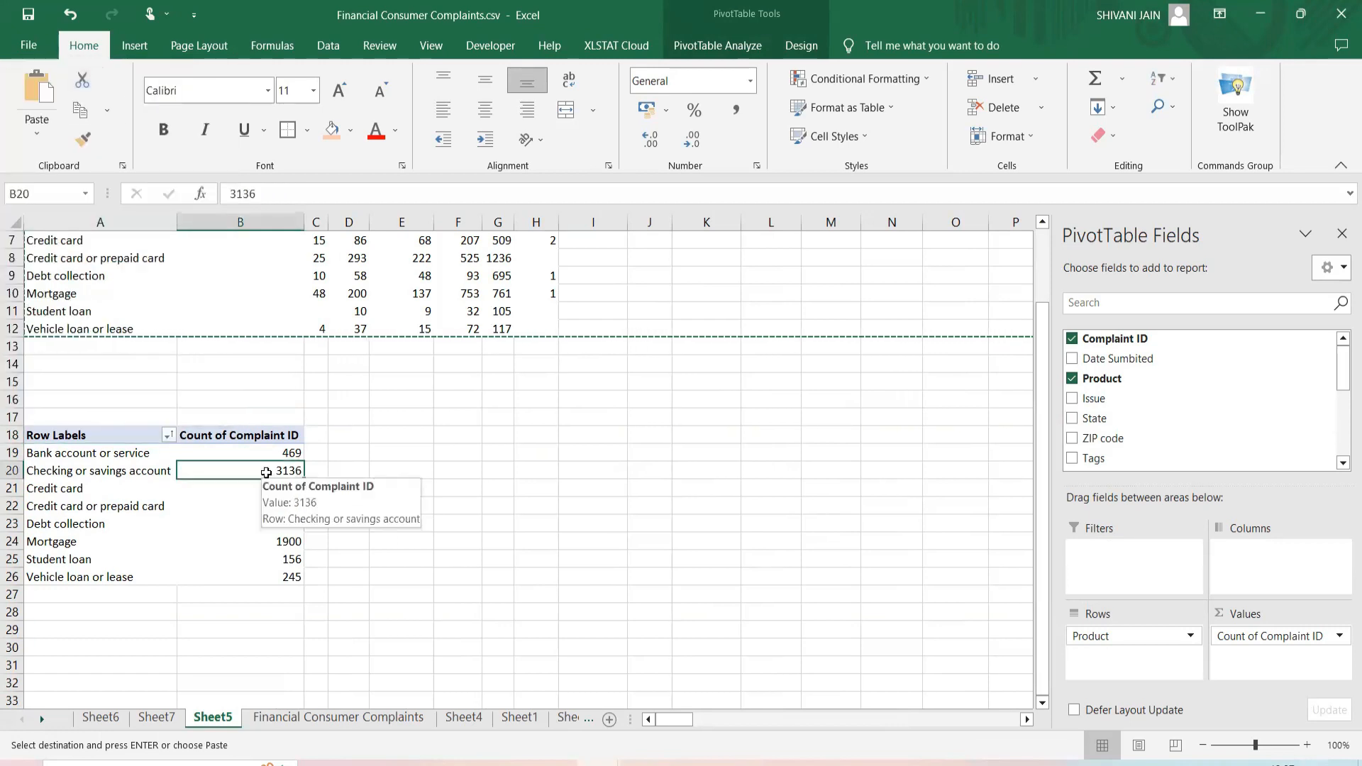
{"action": "right_click", "coordinate": [269, 478]}
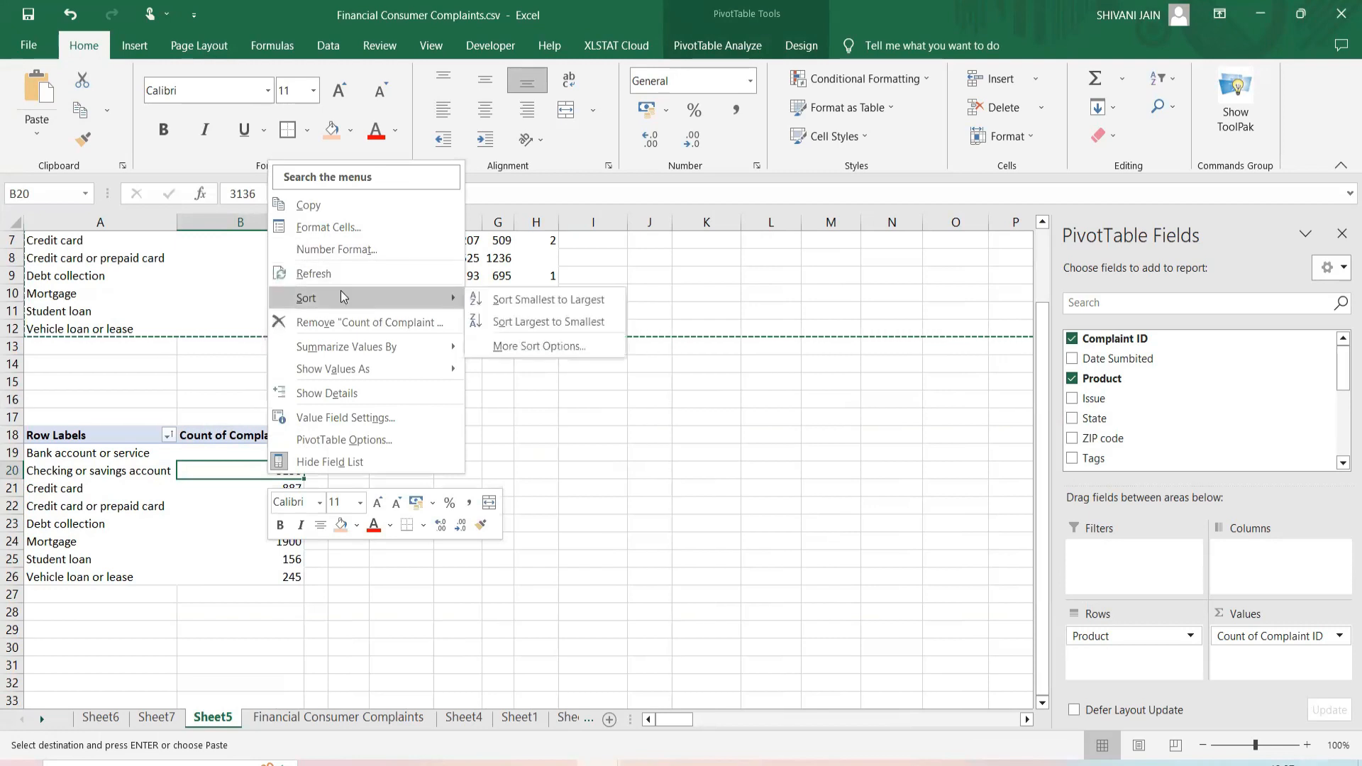
{"action": "left_click", "coordinate": [549, 321]}
{"action": "left_click", "coordinate": [506, 576]}
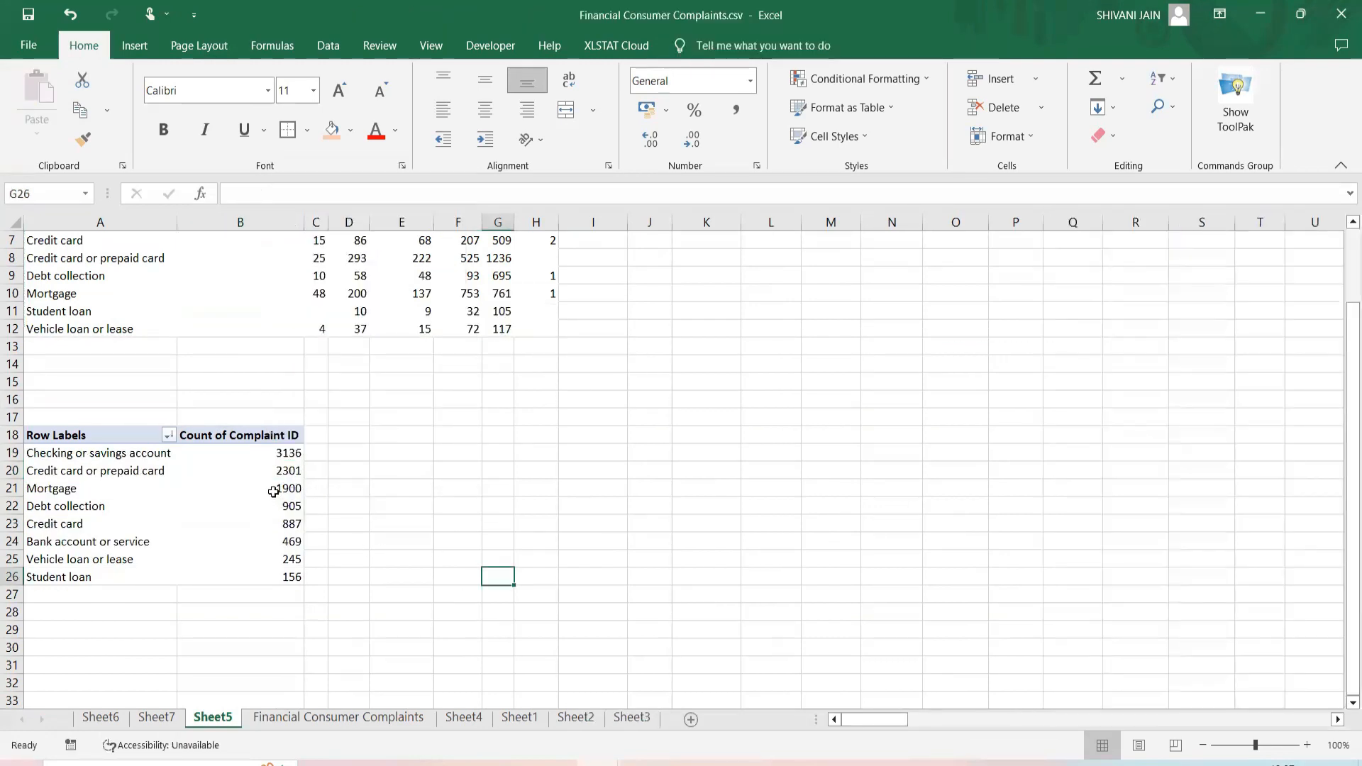
{"action": "left_click_drag", "start_coordinate": [265, 455], "coordinate": [265, 472]}
{"action": "left_click", "coordinate": [460, 525]}
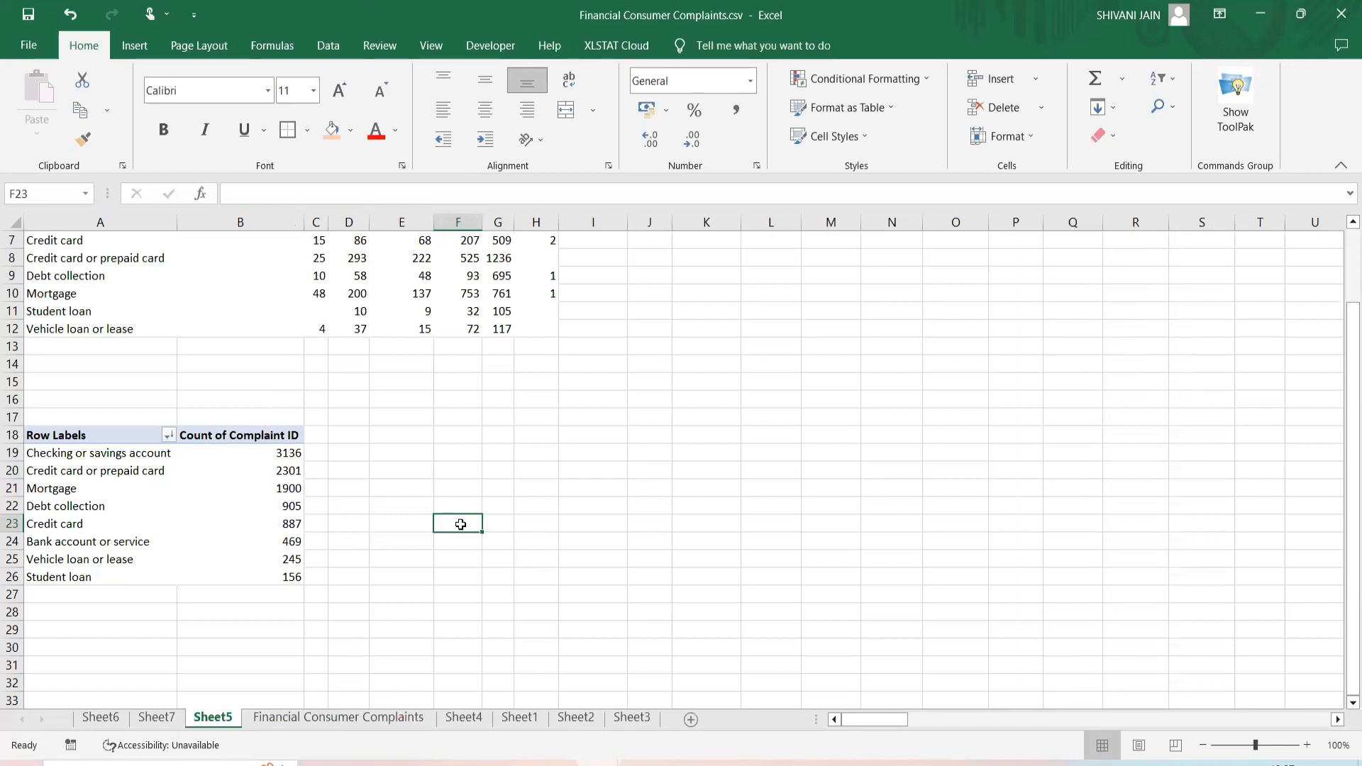
Show the copied PivotTable's complaint counts as % of Grand Total.
{"action": "left_click", "coordinate": [240, 489]}
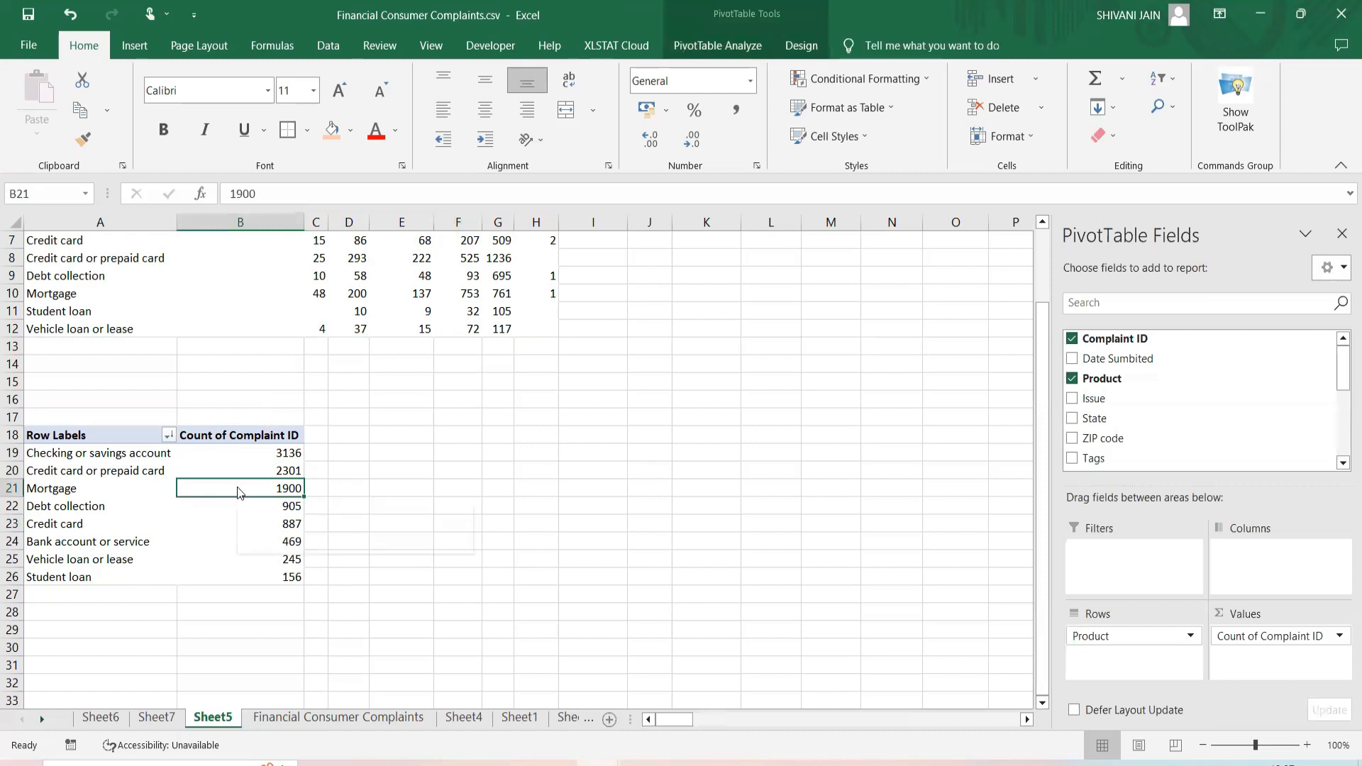
{"action": "right_click", "coordinate": [240, 492]}
{"action": "key", "text": "Escape"}
{"action": "left_click", "coordinate": [254, 453]}
{"action": "left_click_drag", "start_coordinate": [255, 474], "coordinate": [259, 570]}
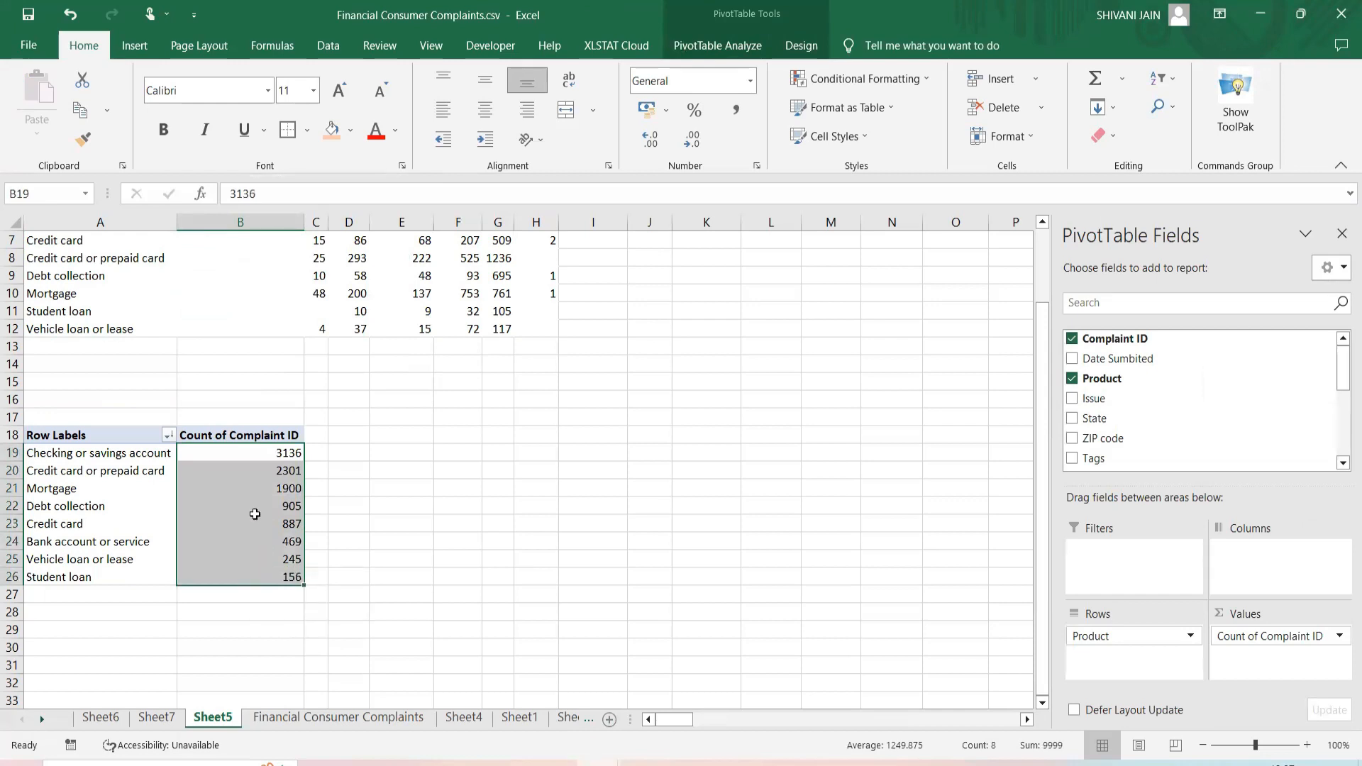
{"action": "right_click", "coordinate": [254, 490]}
{"action": "left_click", "coordinate": [237, 490]}
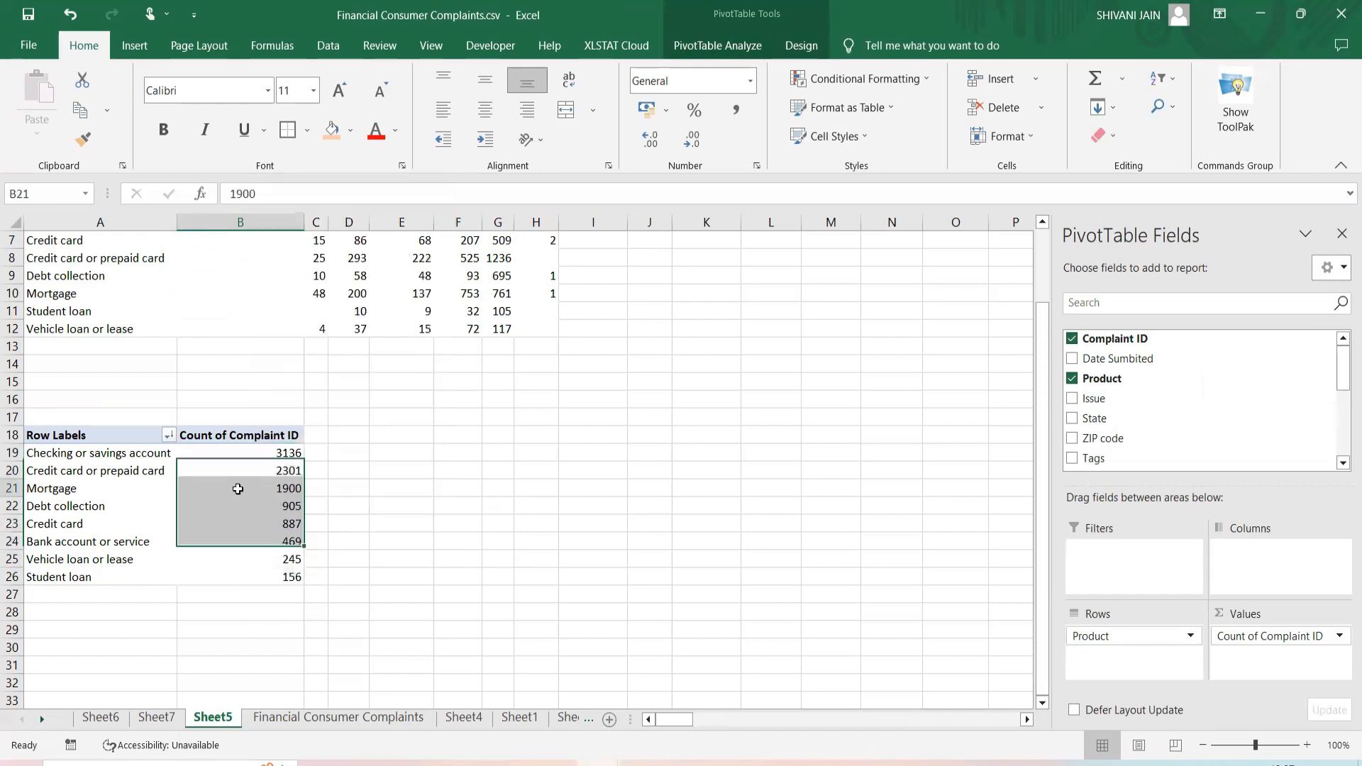
{"action": "right_click", "coordinate": [238, 489]}
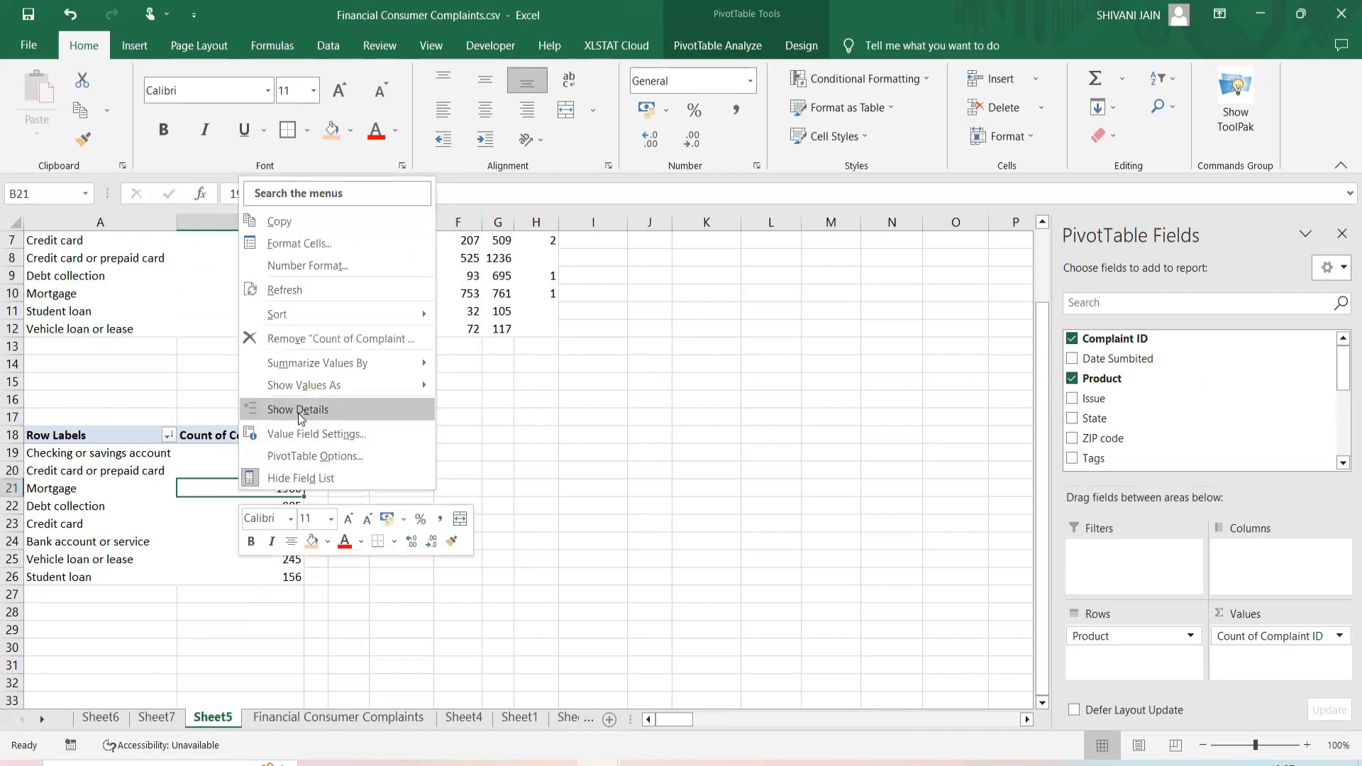
{"action": "mouse_move", "coordinate": [309, 394]}
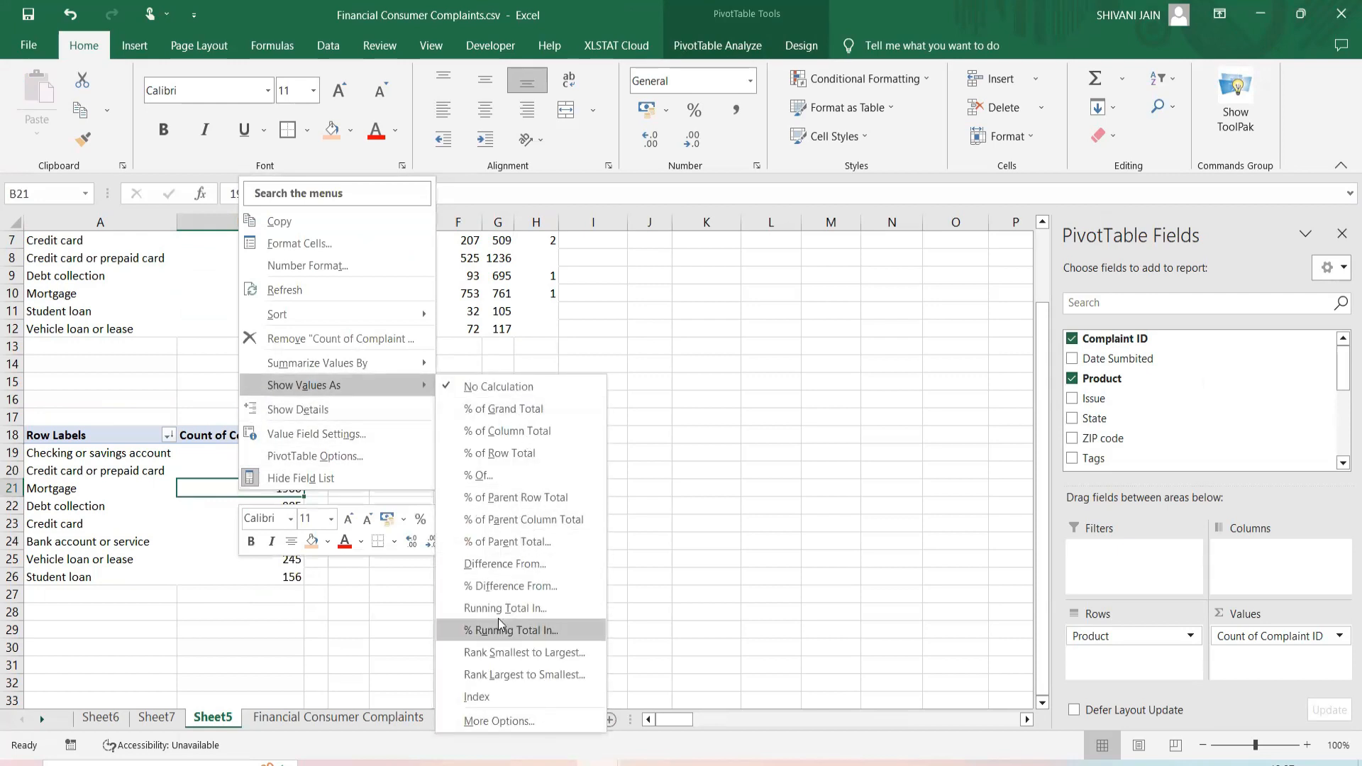
{"action": "left_click", "coordinate": [504, 410]}
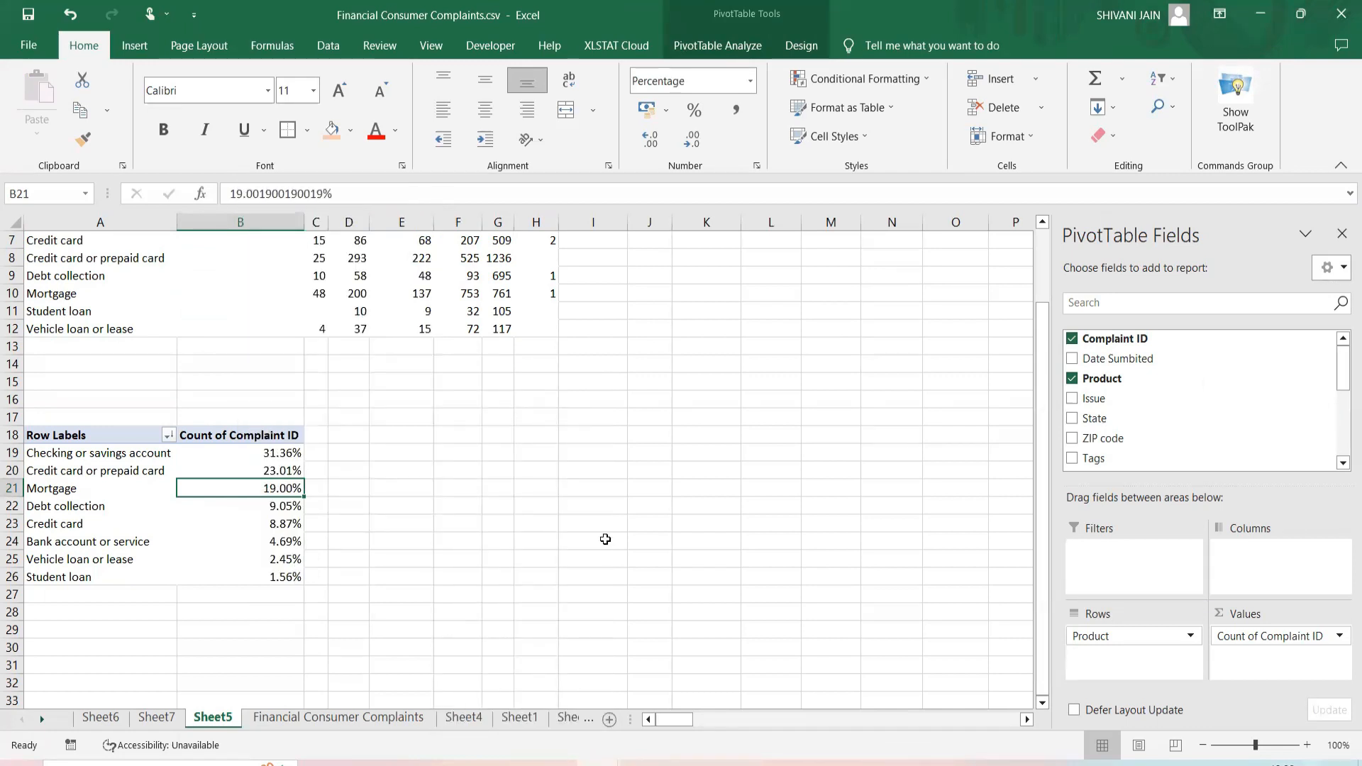
Examine the complaint percentages of the leading products and of student loans in the copied PivotTable.
{"action": "left_click", "coordinate": [278, 458]}
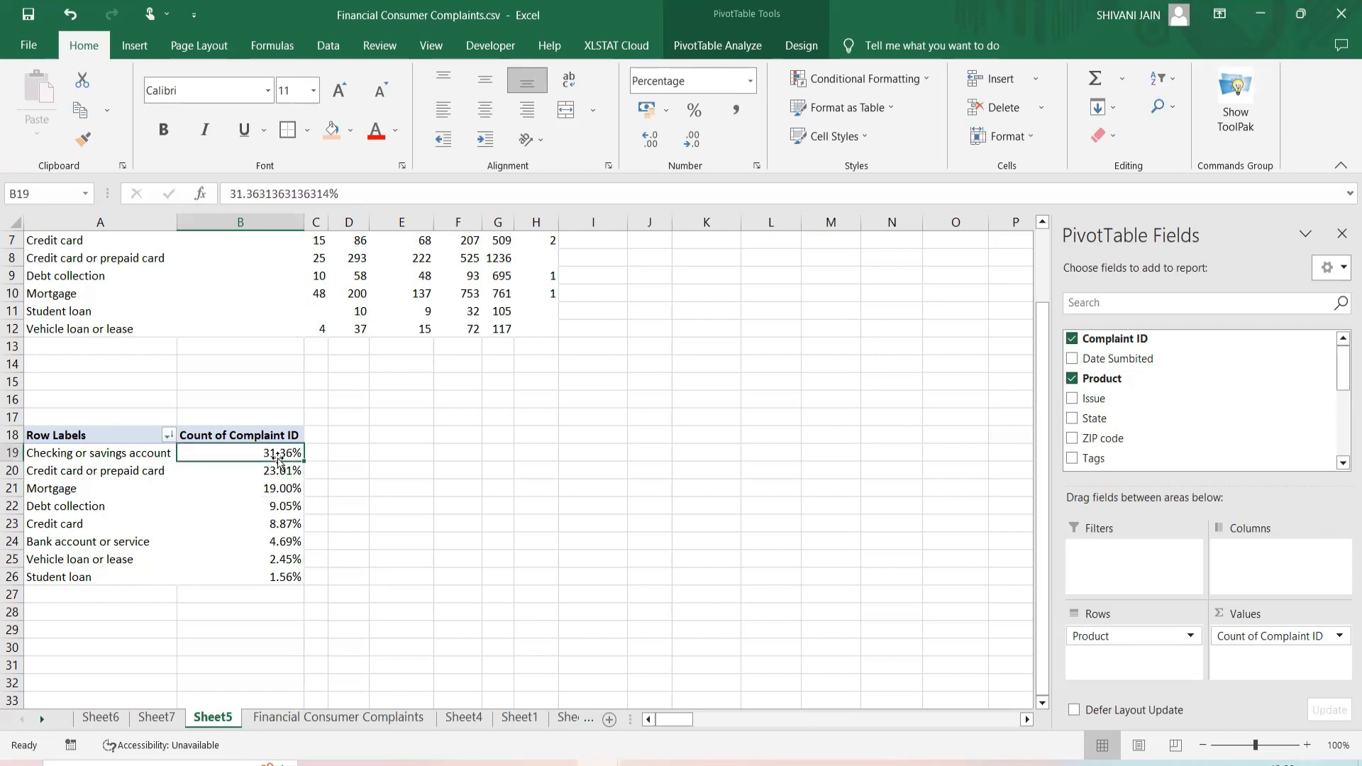
{"action": "left_click", "coordinate": [75, 454]}
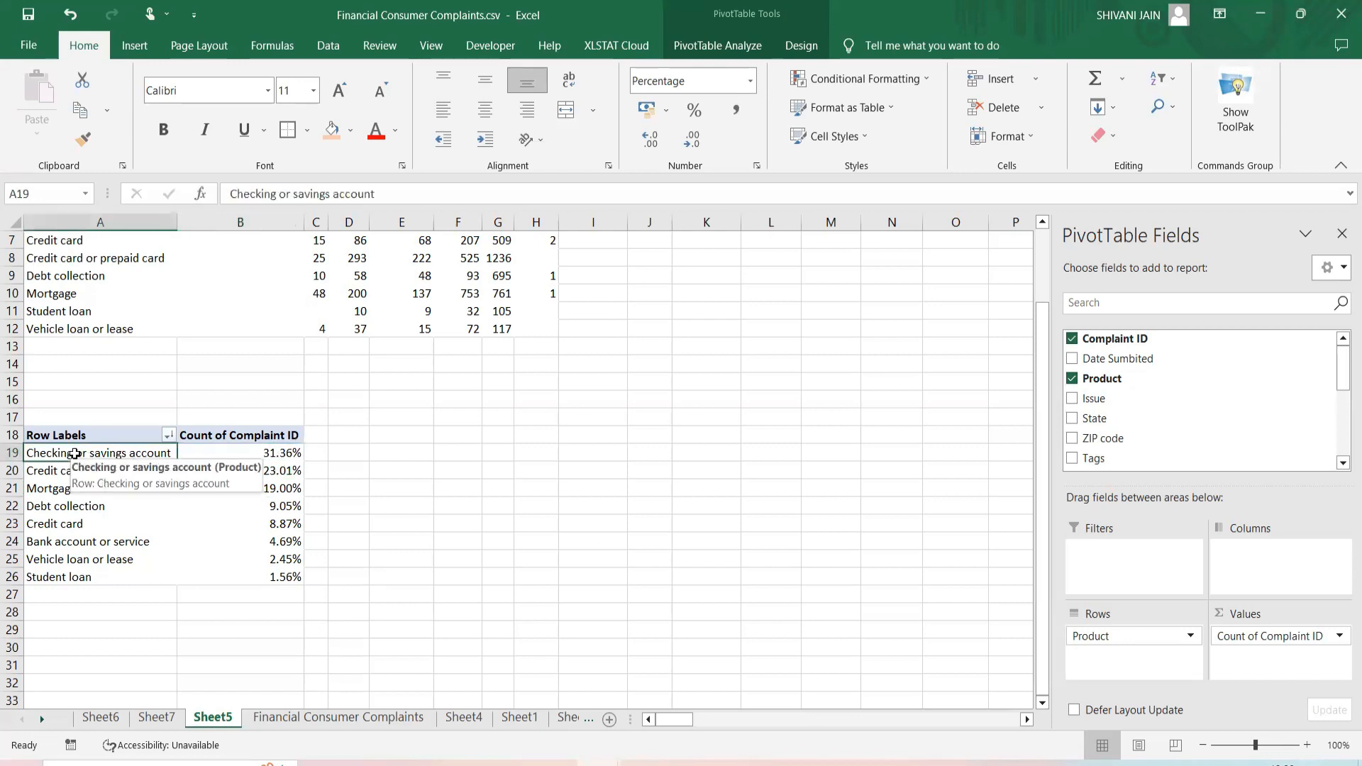
{"action": "left_click", "coordinate": [591, 634]}
{"action": "left_click", "coordinate": [270, 470]}
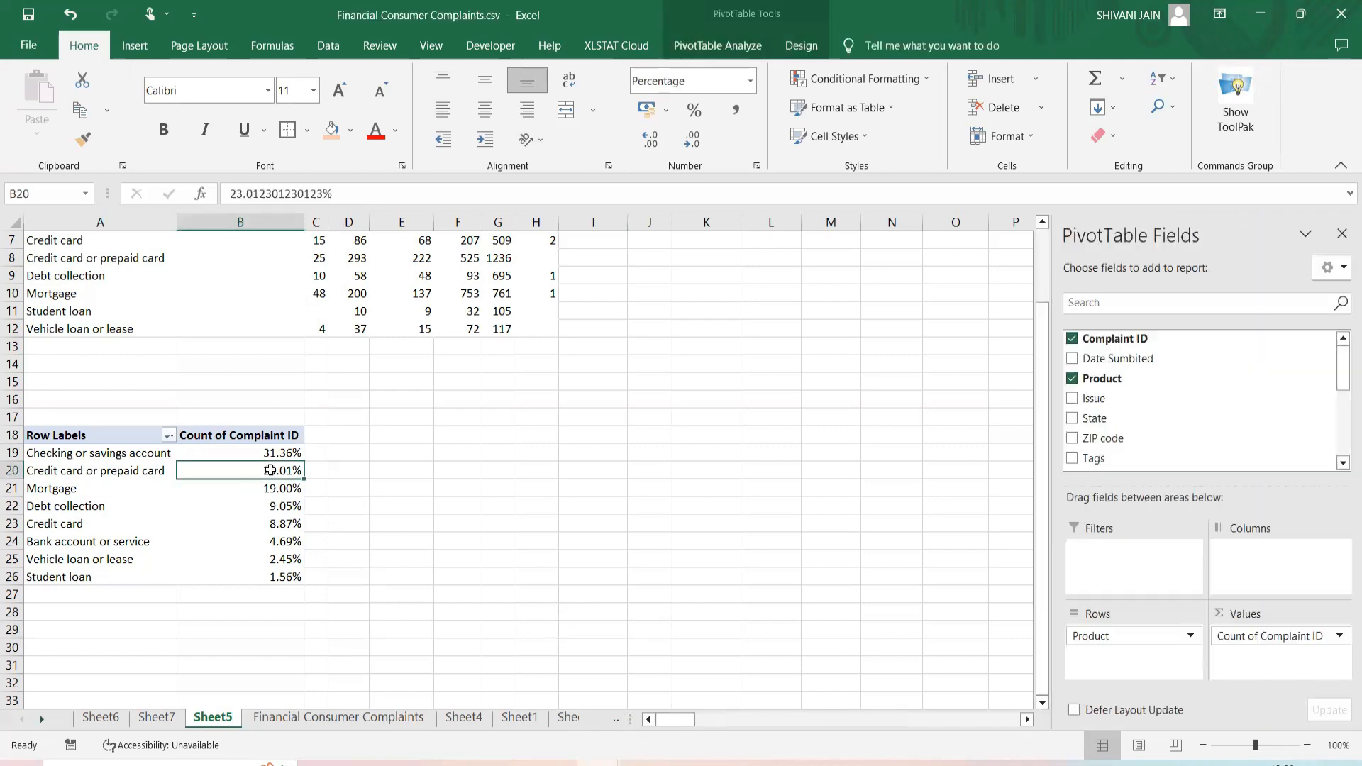
{"action": "left_click", "coordinate": [96, 465]}
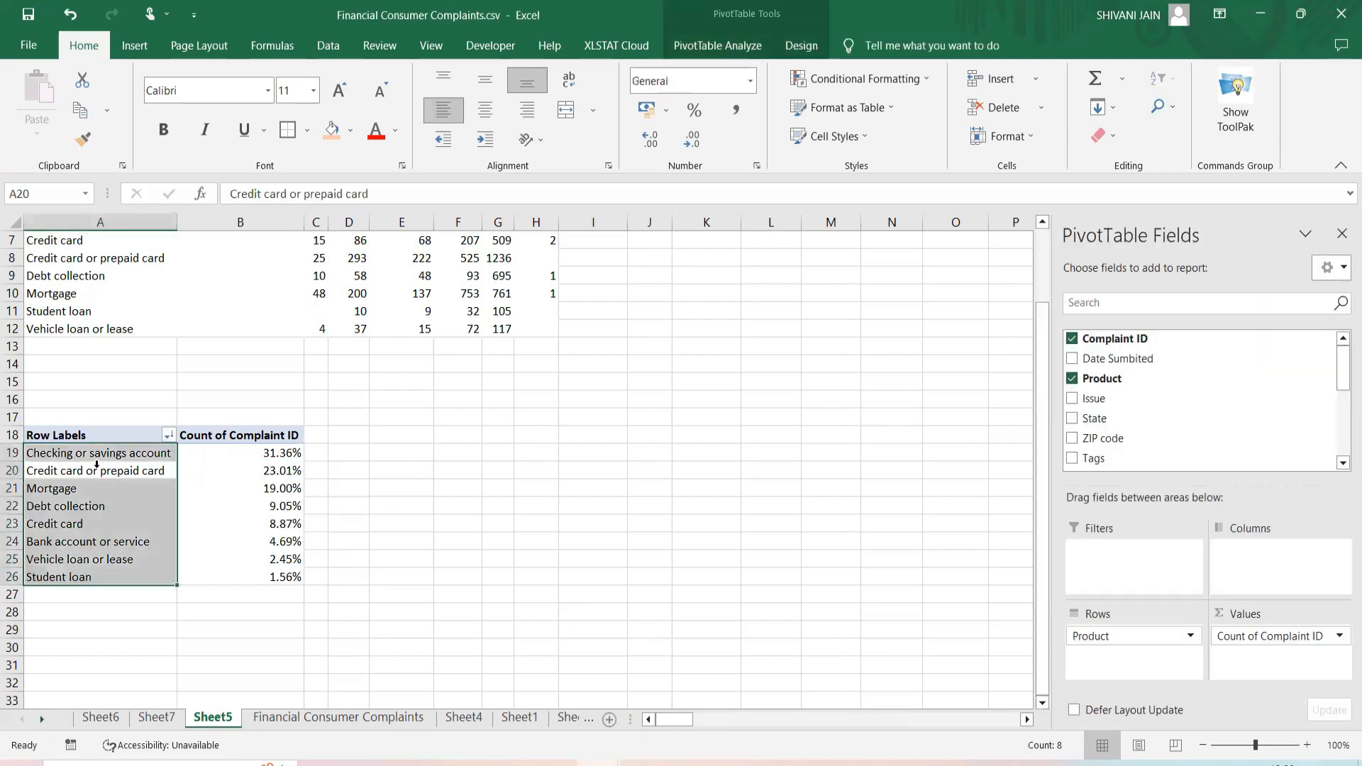
{"action": "left_click", "coordinate": [96, 473]}
{"action": "left_click", "coordinate": [288, 490]}
{"action": "left_click", "coordinate": [80, 491]}
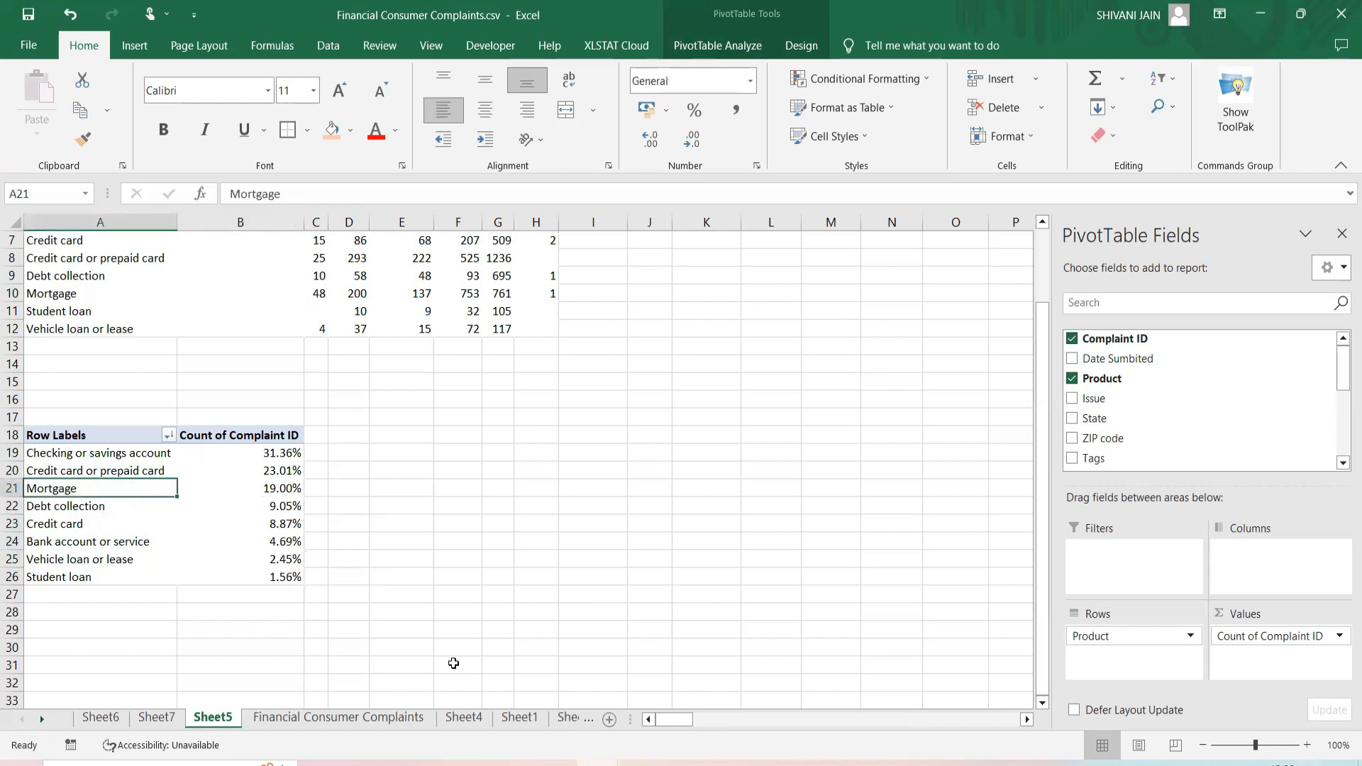
{"action": "left_click", "coordinate": [270, 578]}
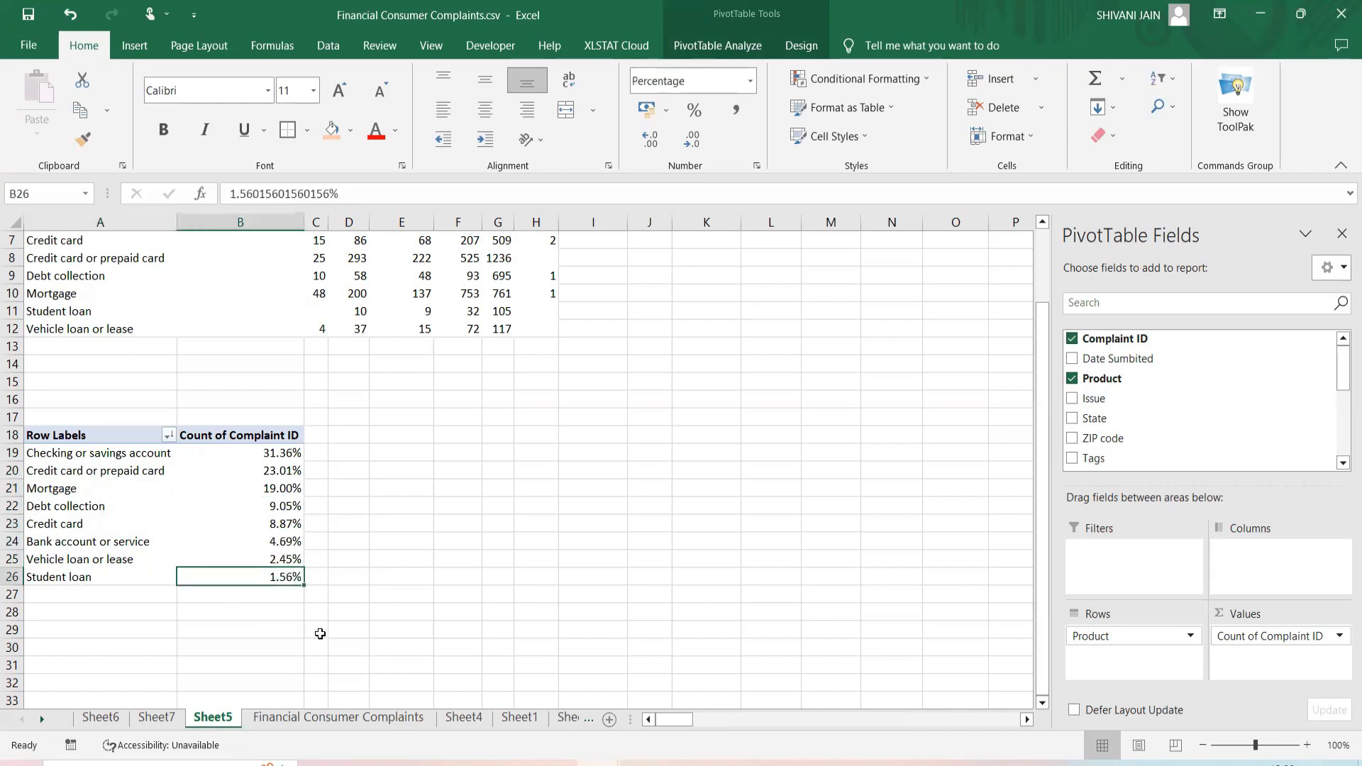
Review the available Show Values As calculations for the complaint count without choosing another one.
{"action": "left_click", "coordinate": [277, 491]}
{"action": "right_click", "coordinate": [276, 491]}
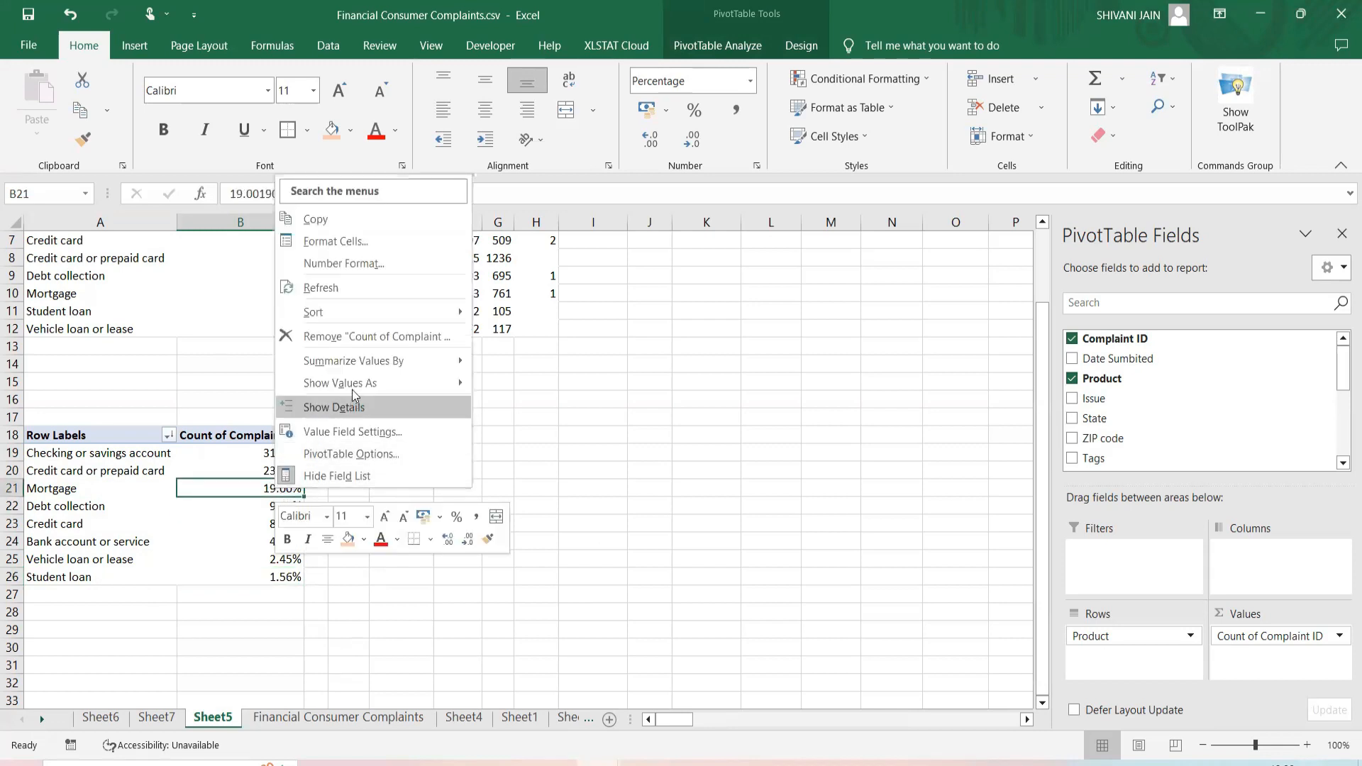
{"action": "mouse_move", "coordinate": [362, 368]}
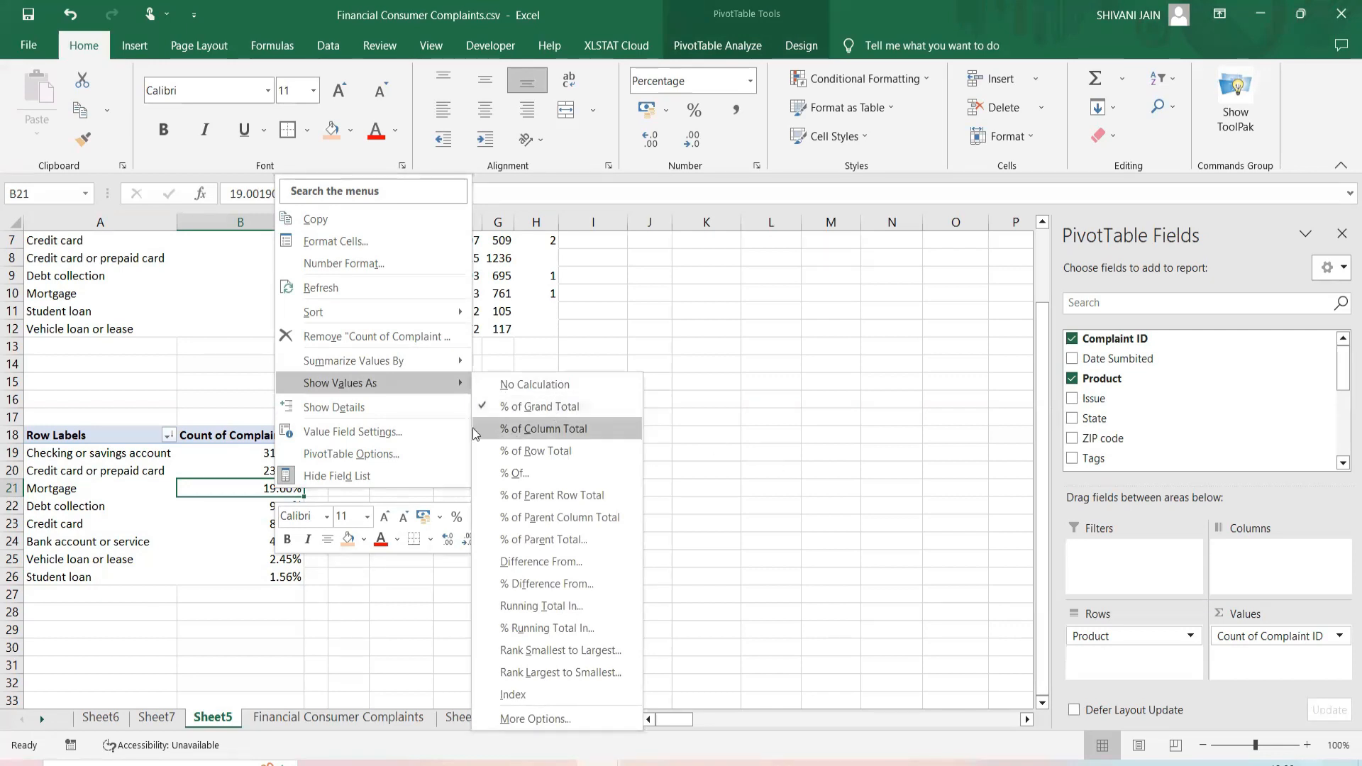
{"action": "key", "text": "Escape"}
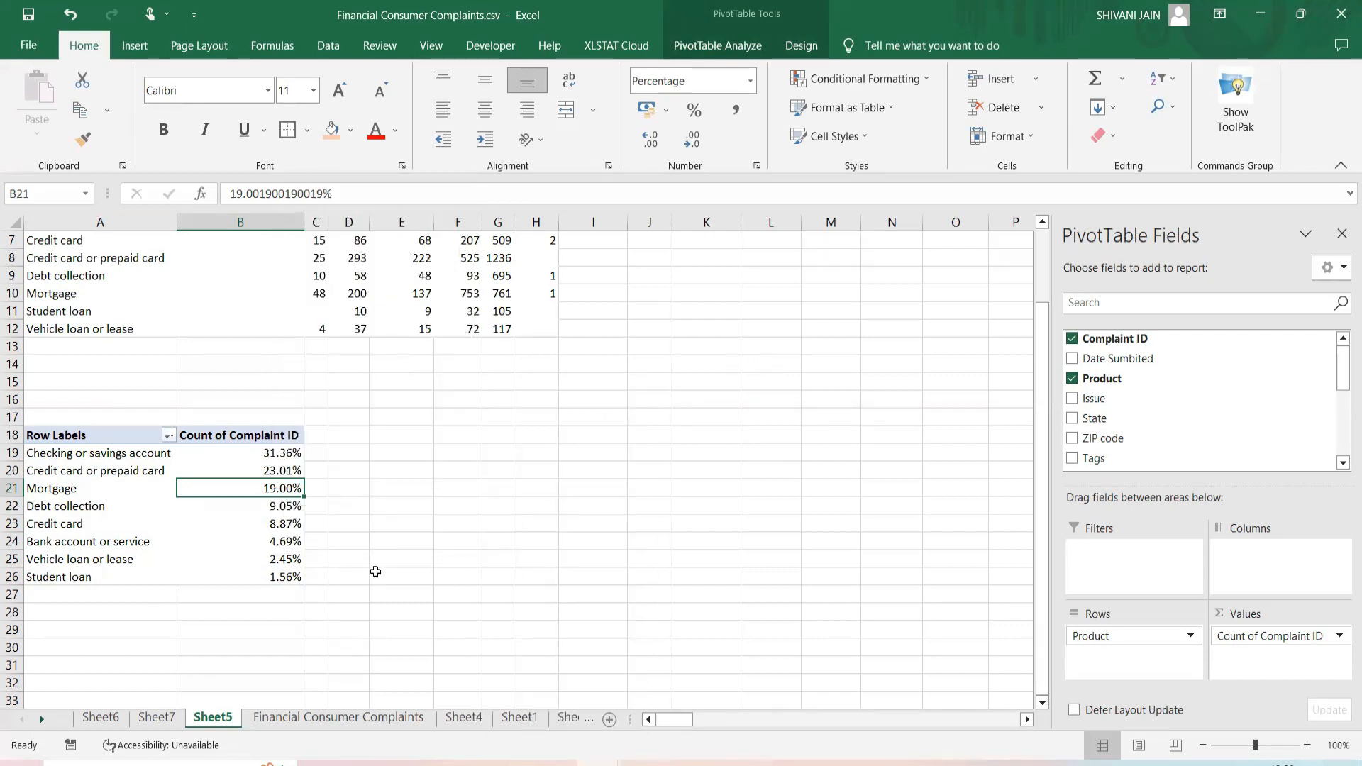
Extract the vehicle loan or lease complaints from the copied PivotTable to a separate sheet and look over their records.
{"action": "left_click", "coordinate": [273, 558]}
{"action": "double_click", "coordinate": [273, 559]}
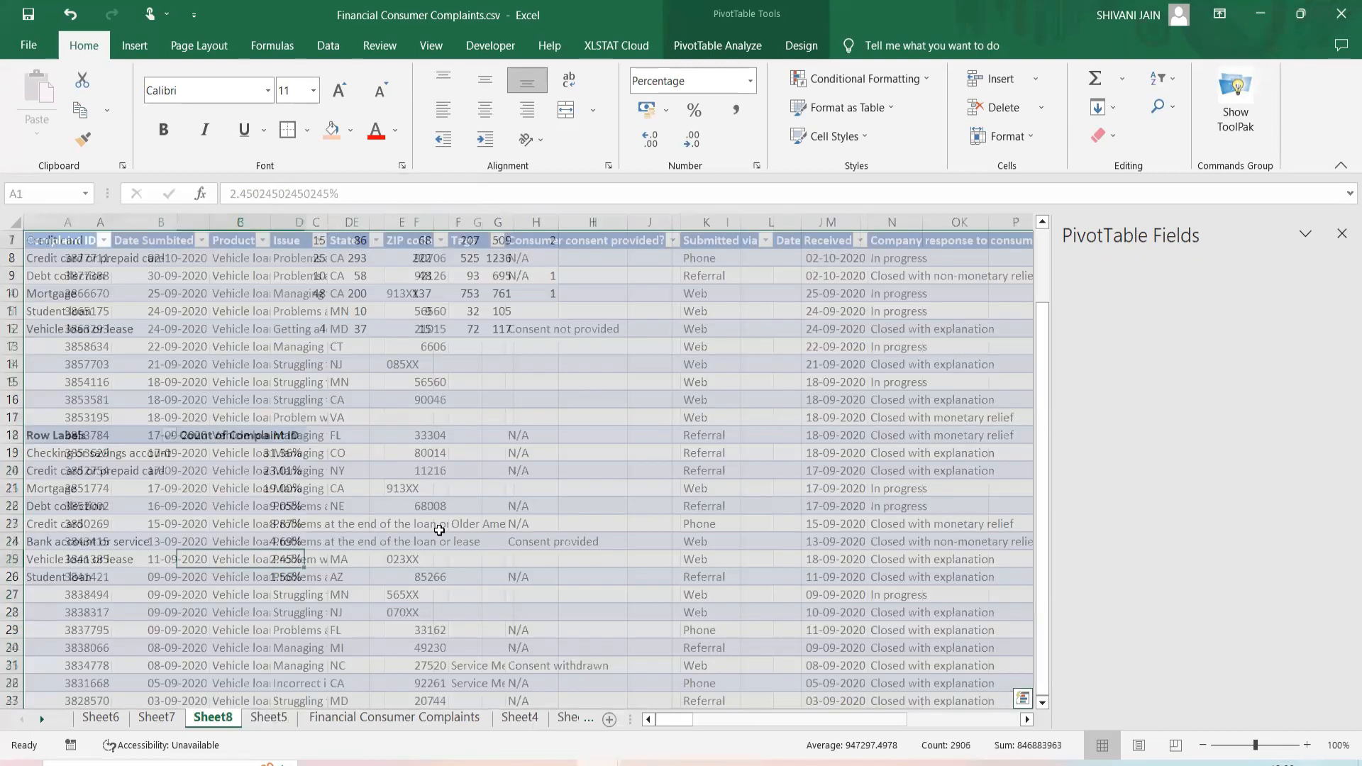
{"action": "scroll", "coordinate": [461, 532], "scroll_direction": "down", "scroll_amount": 13}
Examine the submission dates in column B of the Financial Consumer Complaints sheet.
{"action": "left_click", "coordinate": [321, 720]}
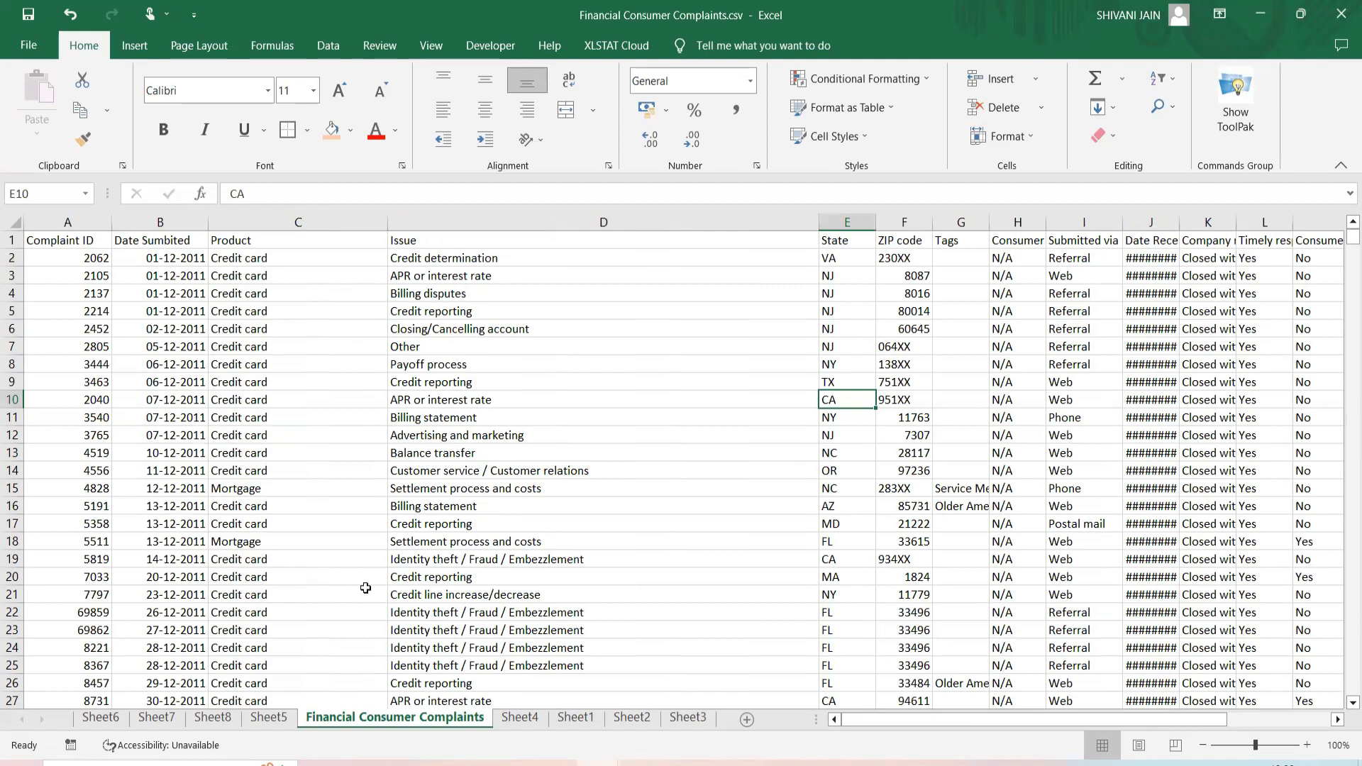
{"action": "left_click", "coordinate": [159, 258]}
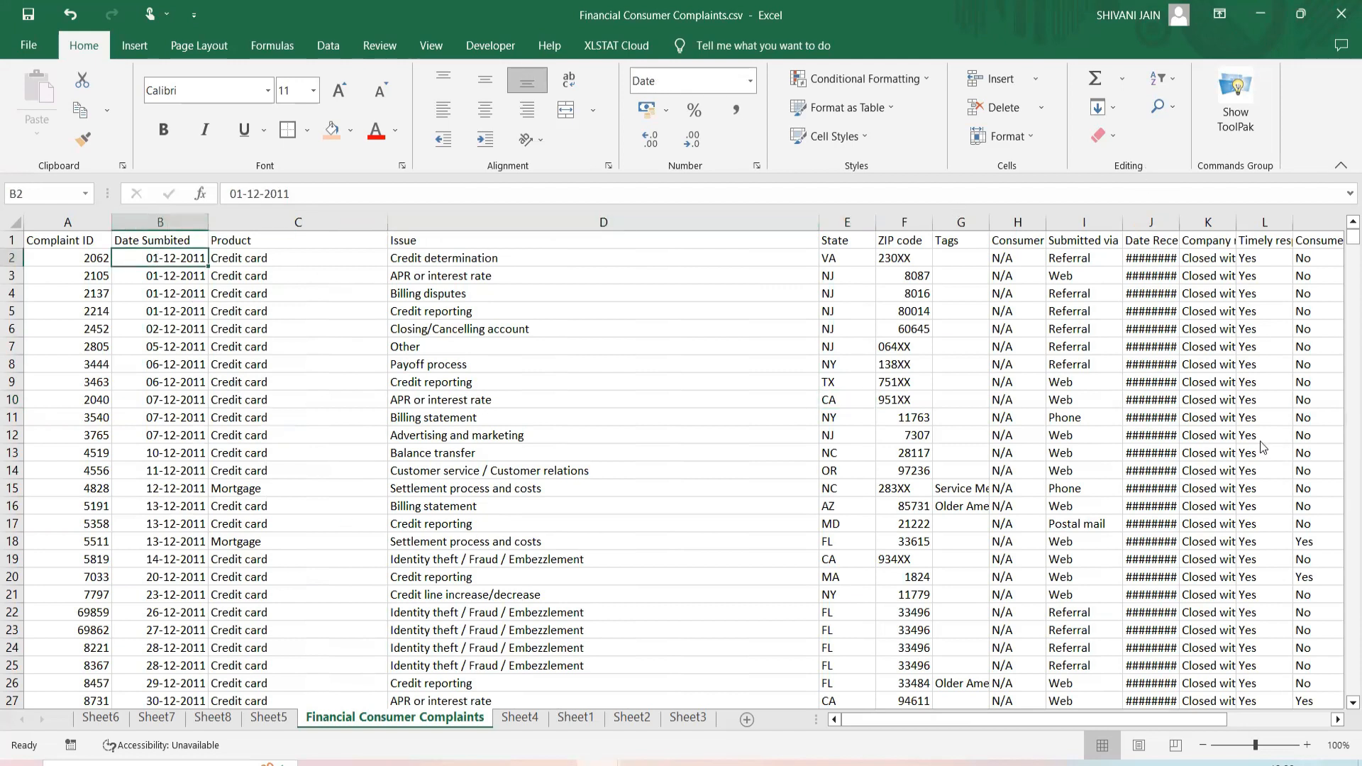
{"action": "left_click", "coordinate": [675, 62]}
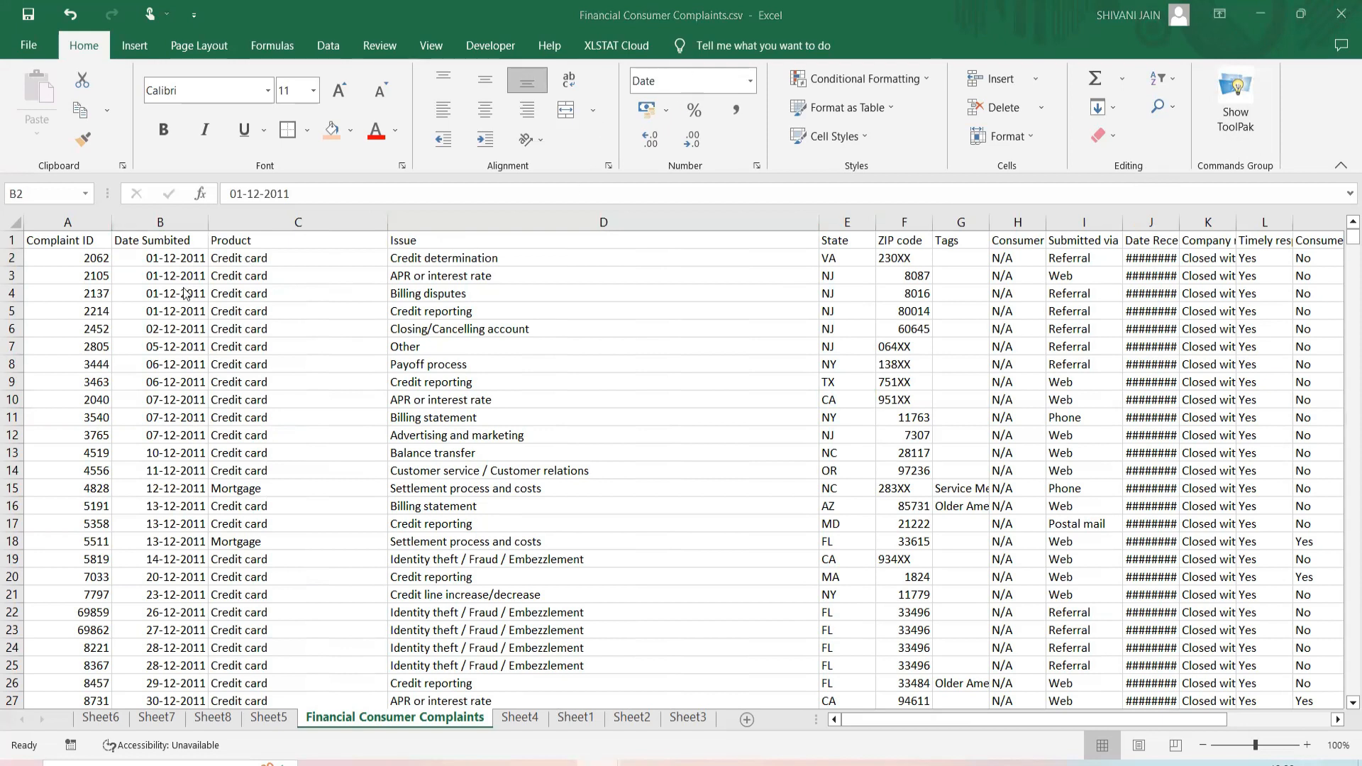
{"action": "left_click", "coordinate": [142, 334]}
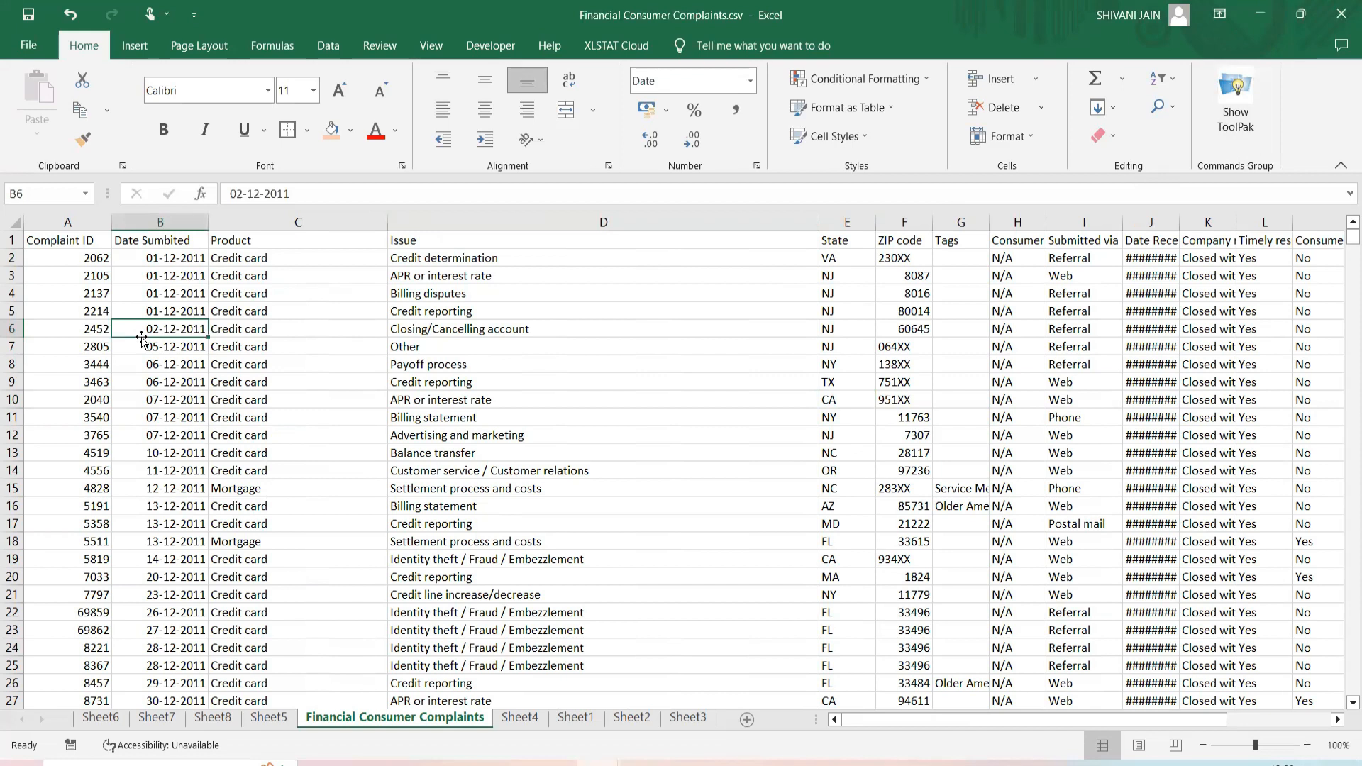
{"action": "left_click", "coordinate": [162, 257]}
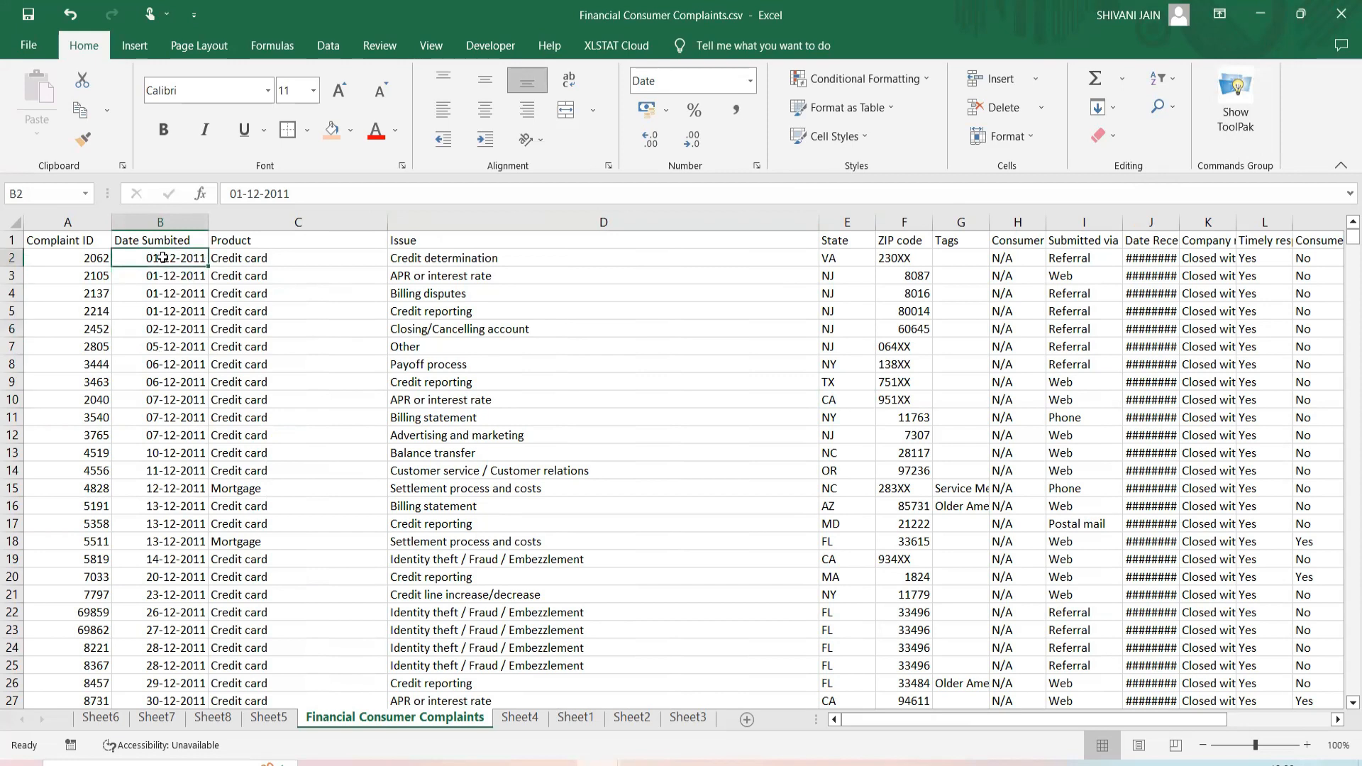
{"action": "left_click", "coordinate": [160, 223]}
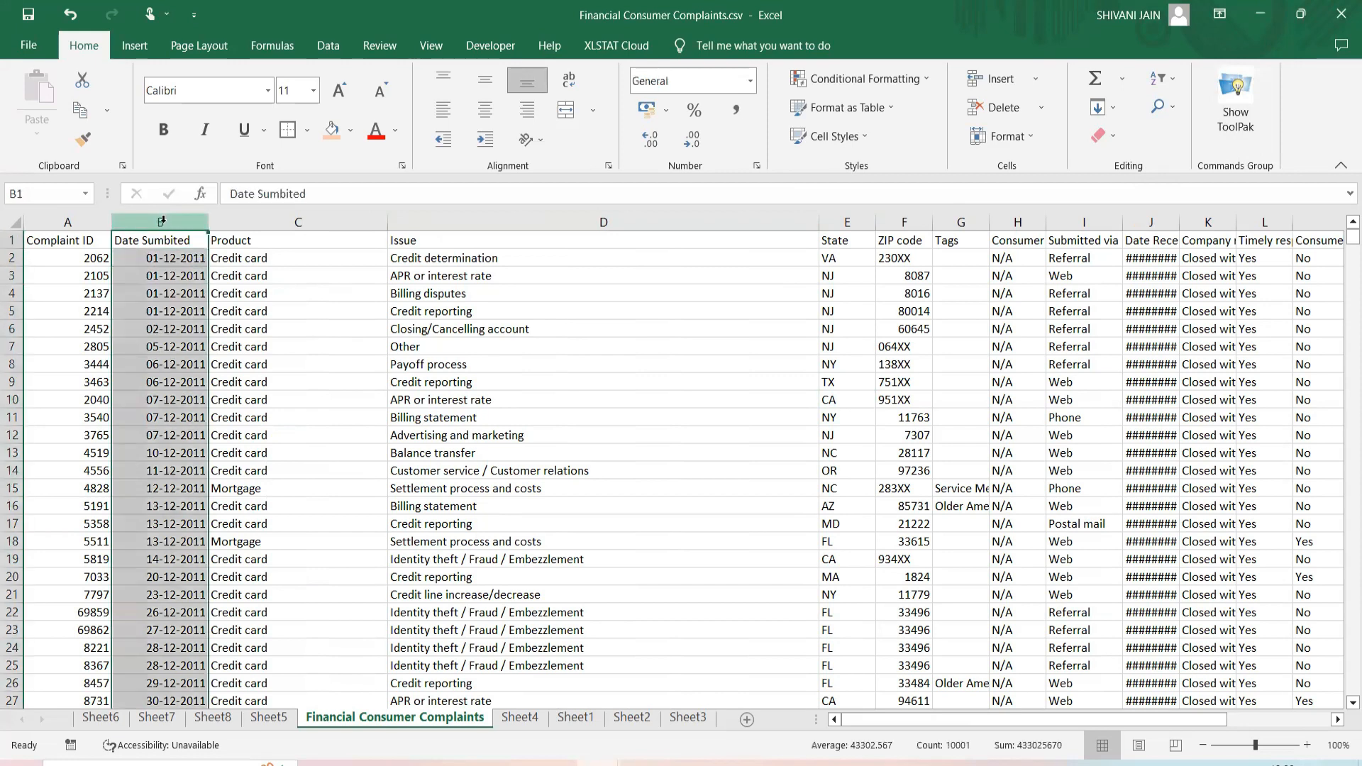
{"action": "left_click", "coordinate": [155, 291]}
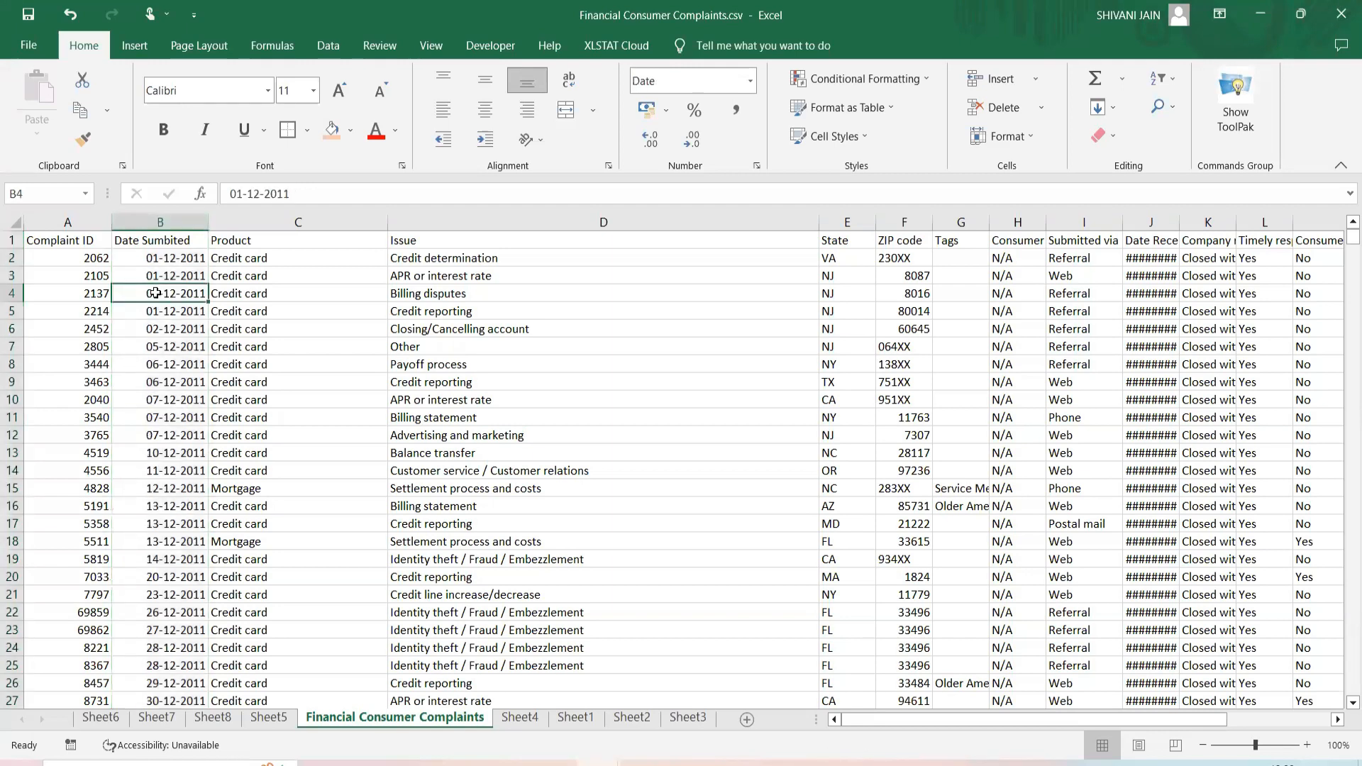
Format the date in B2 with the weekday date type "Wednesday, 14 March, 2012", English (India) locale, and widen column B to fit.
{"action": "left_click", "coordinate": [163, 259]}
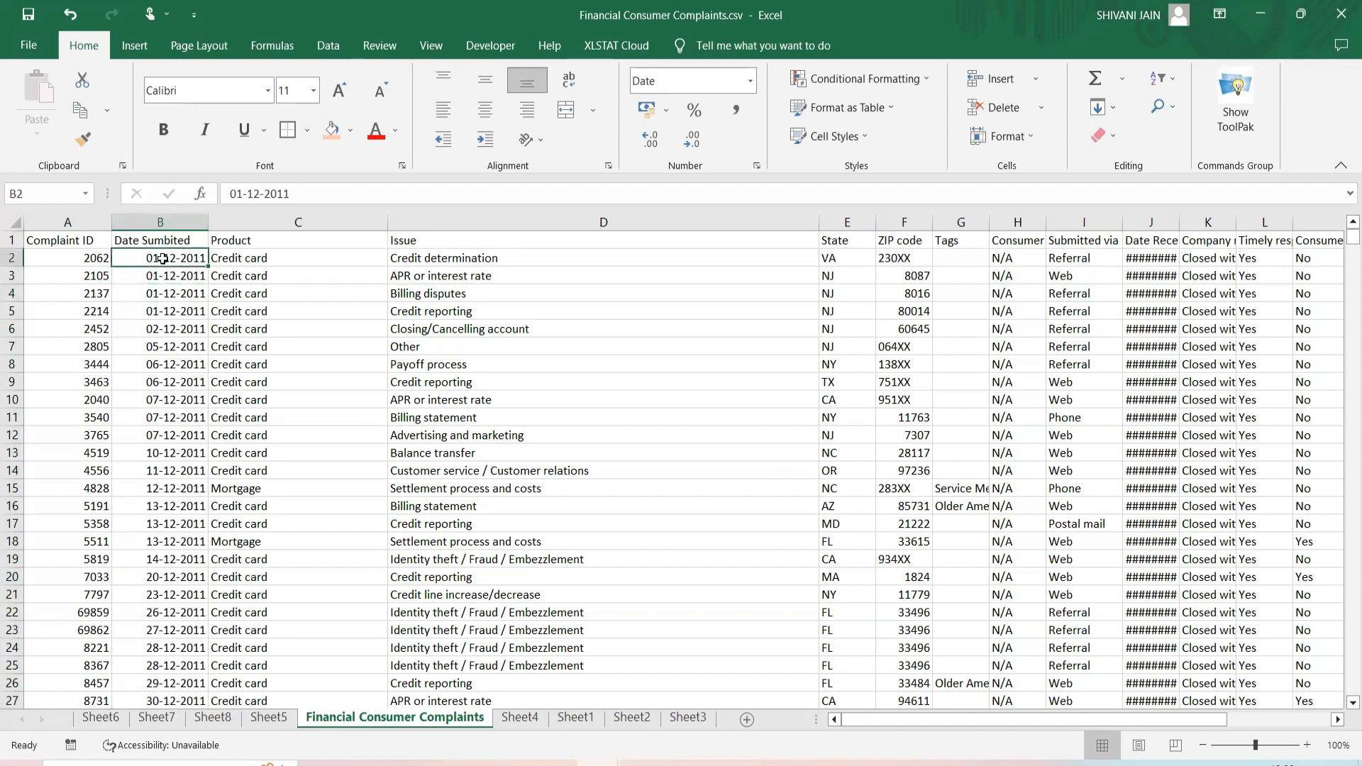
{"action": "left_click", "coordinate": [750, 84]}
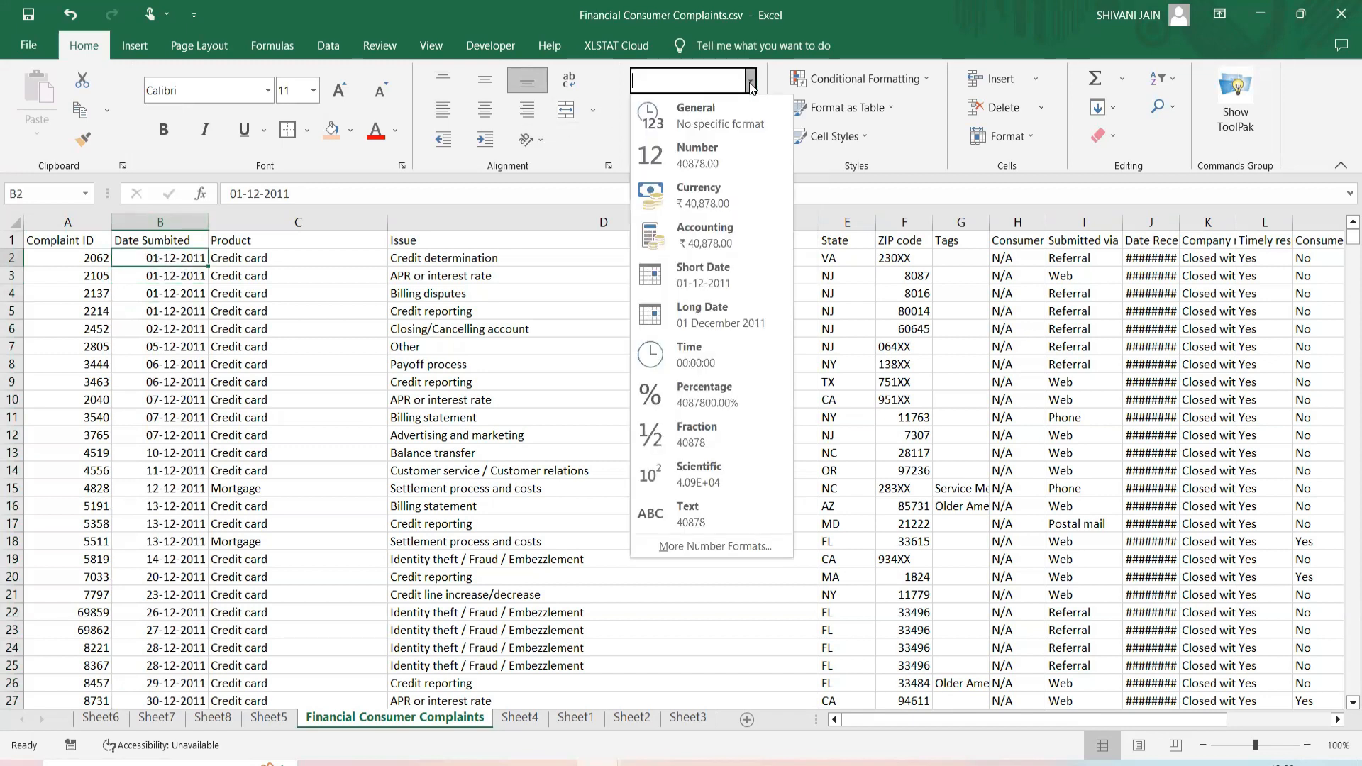
{"action": "left_click", "coordinate": [691, 547]}
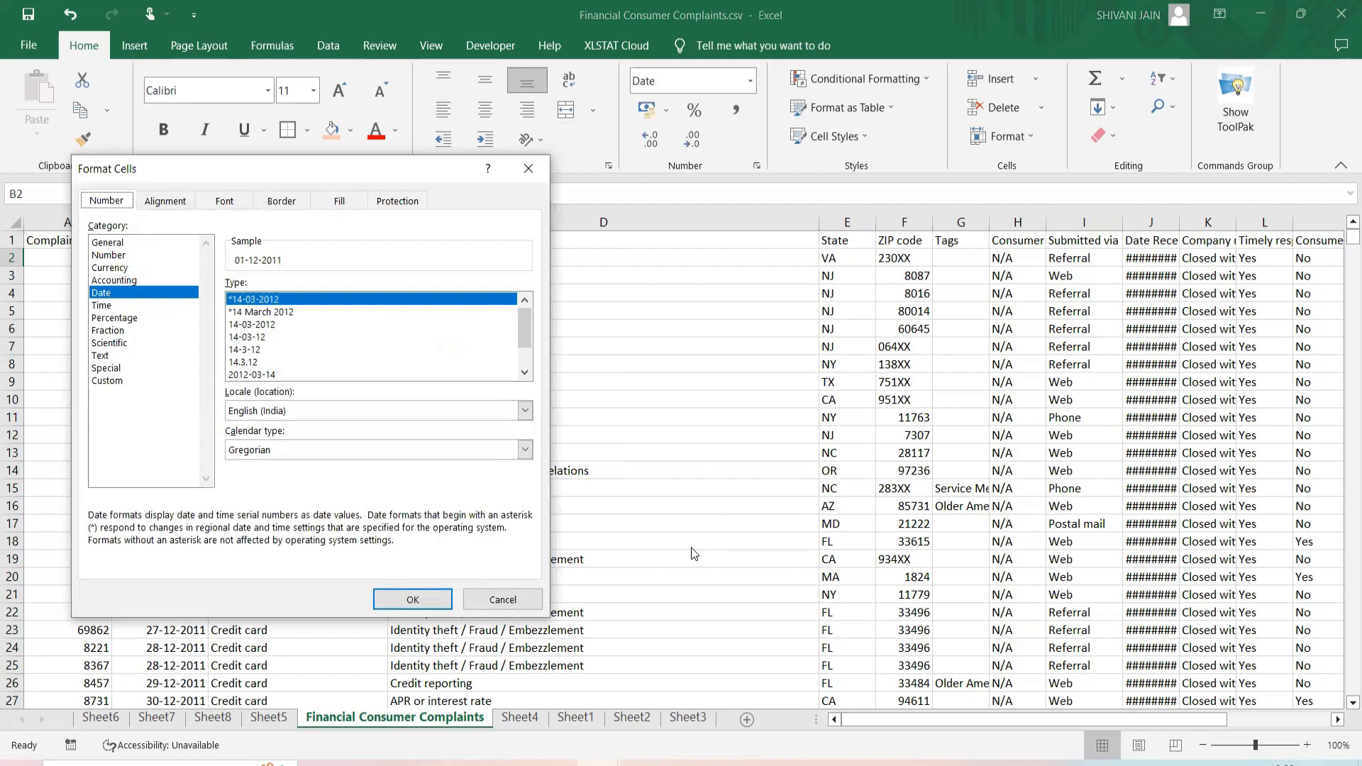
{"action": "left_click", "coordinate": [113, 280]}
{"action": "left_click", "coordinate": [109, 295]}
{"action": "left_click_drag", "start_coordinate": [528, 338], "coordinate": [528, 356]}
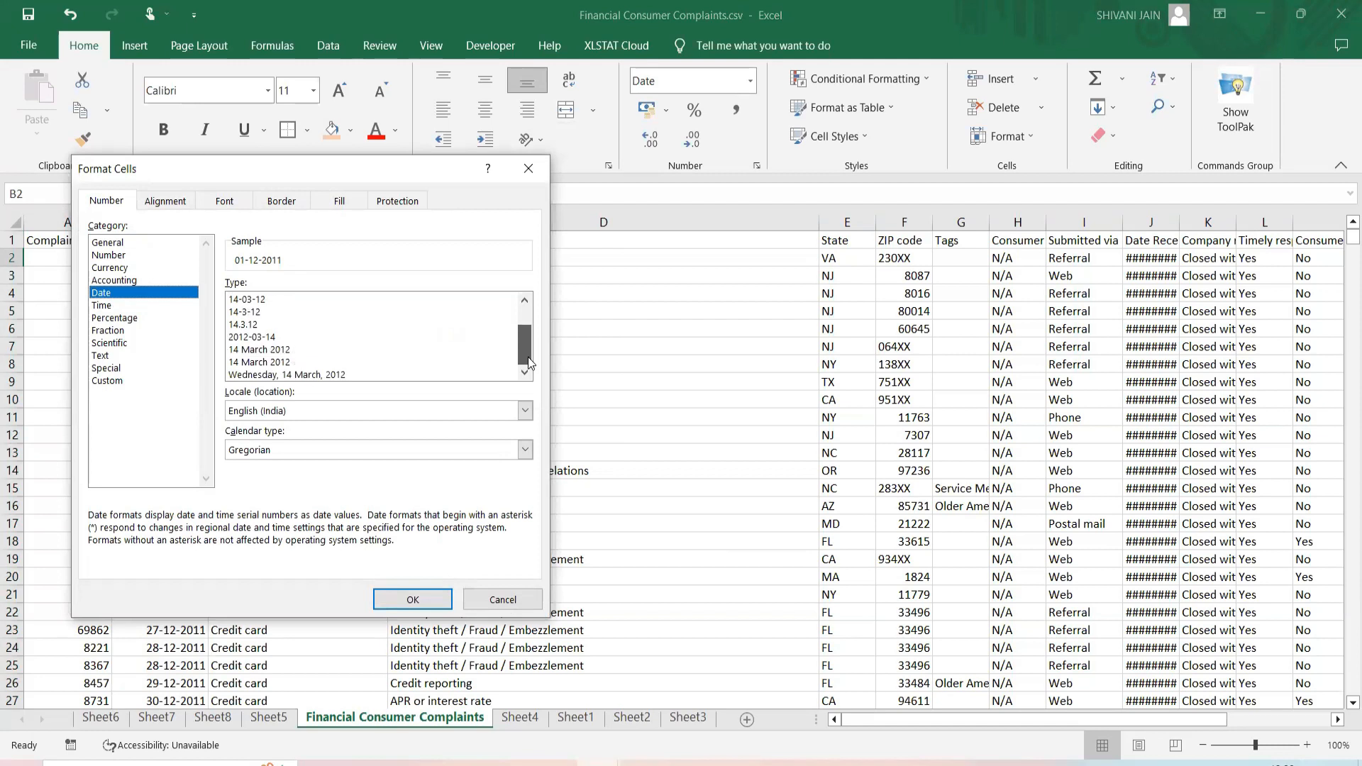
{"action": "left_click", "coordinate": [246, 350]}
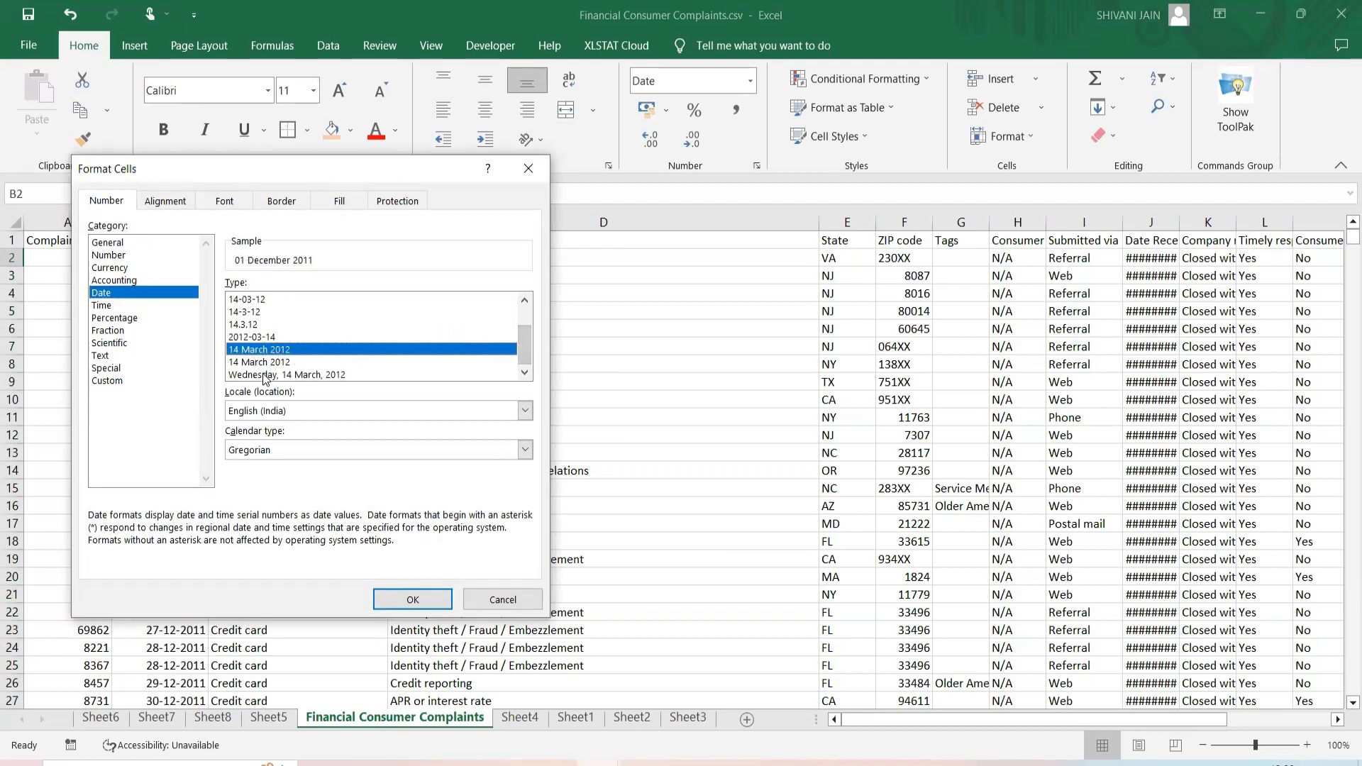
{"action": "left_click", "coordinate": [262, 376]}
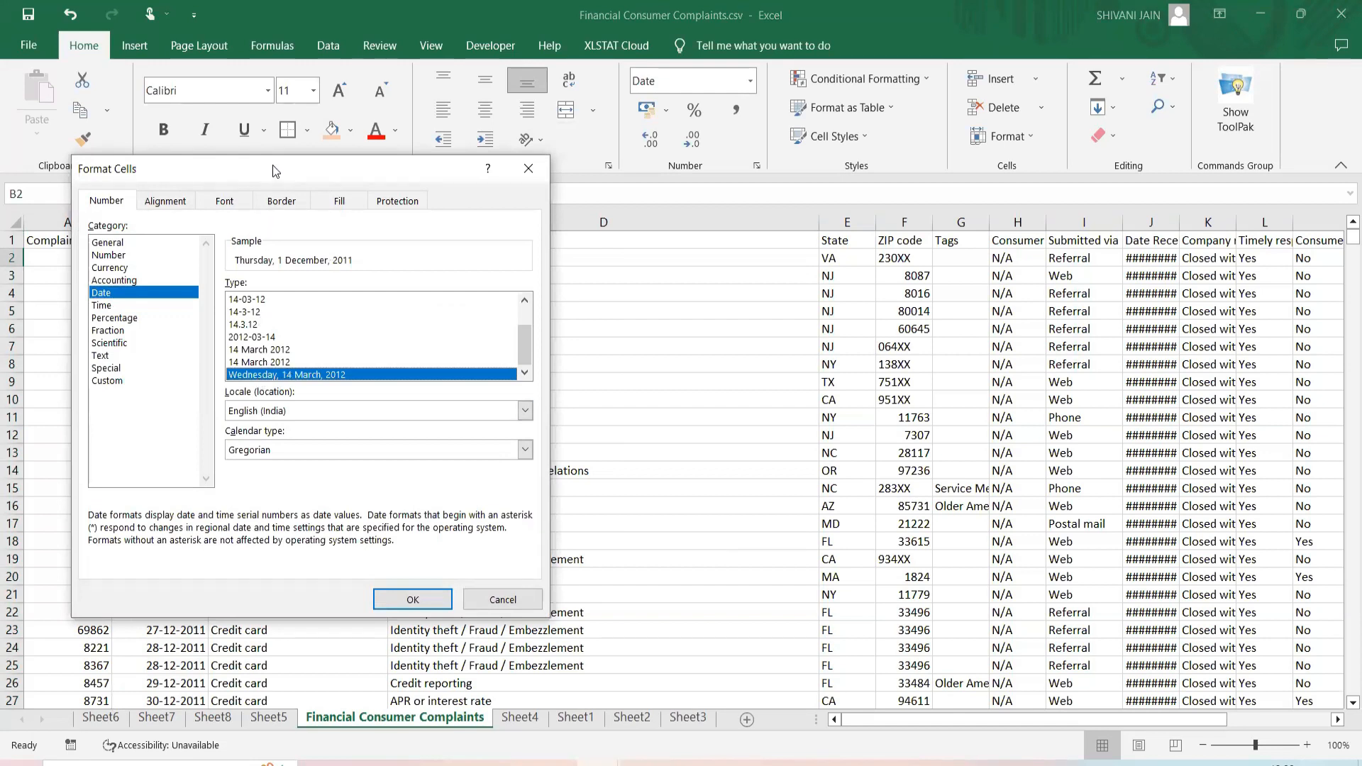
{"action": "left_click_drag", "start_coordinate": [275, 171], "coordinate": [668, 131]}
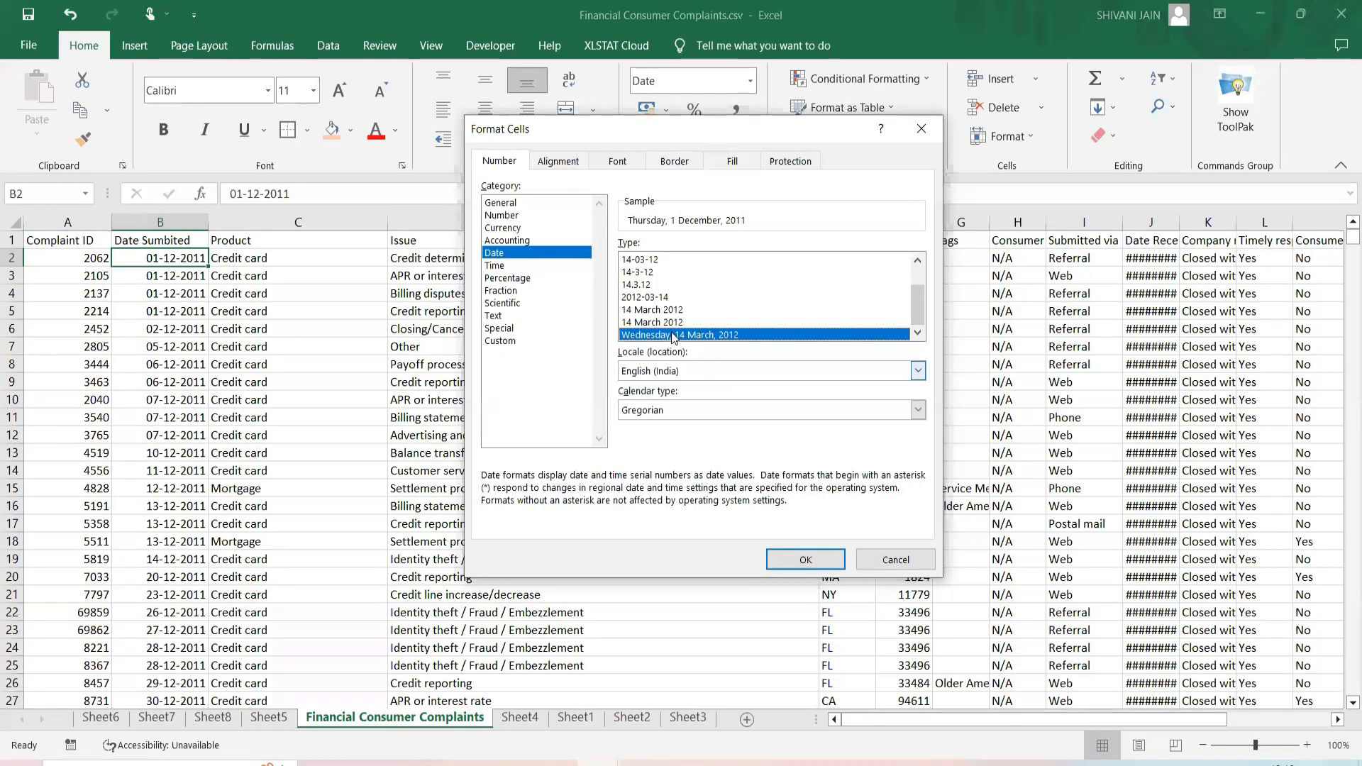
{"action": "left_click", "coordinate": [805, 560]}
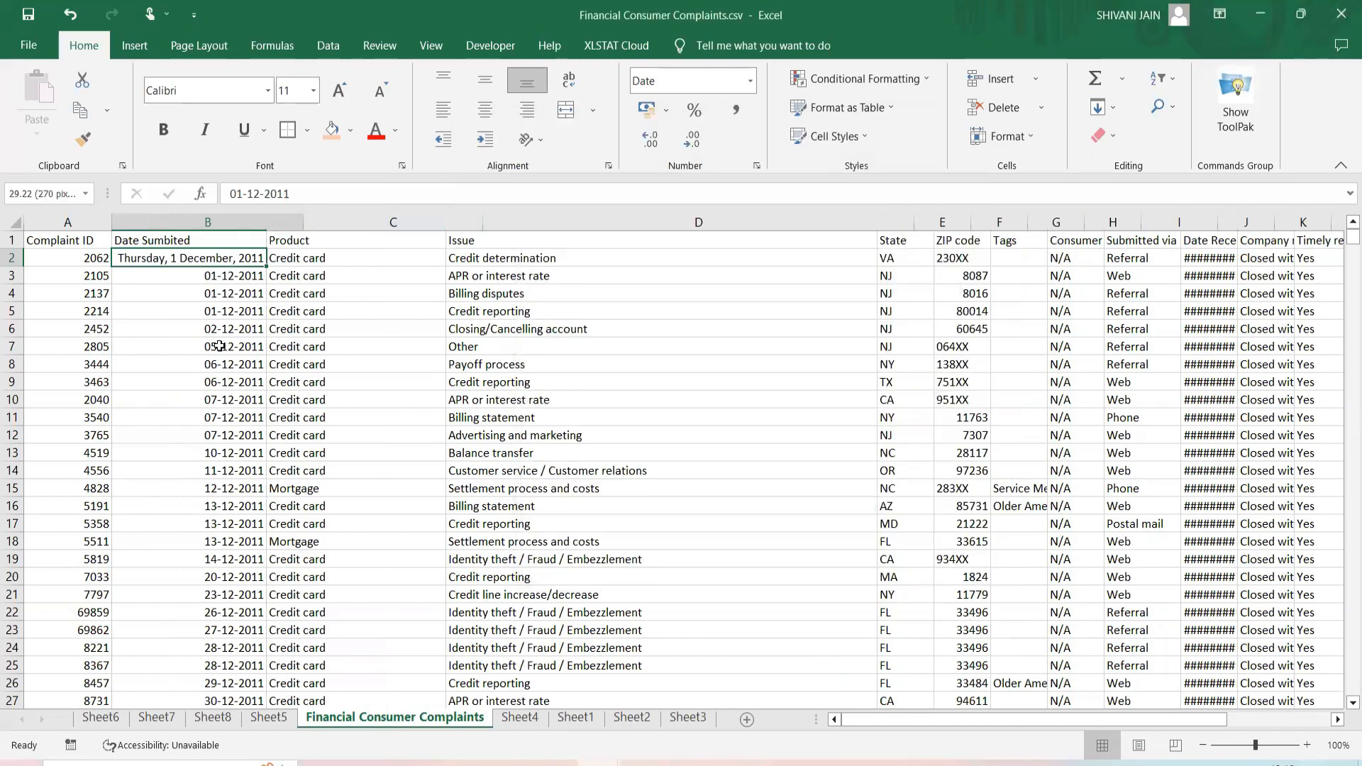
{"action": "double_click", "coordinate": [264, 223]}
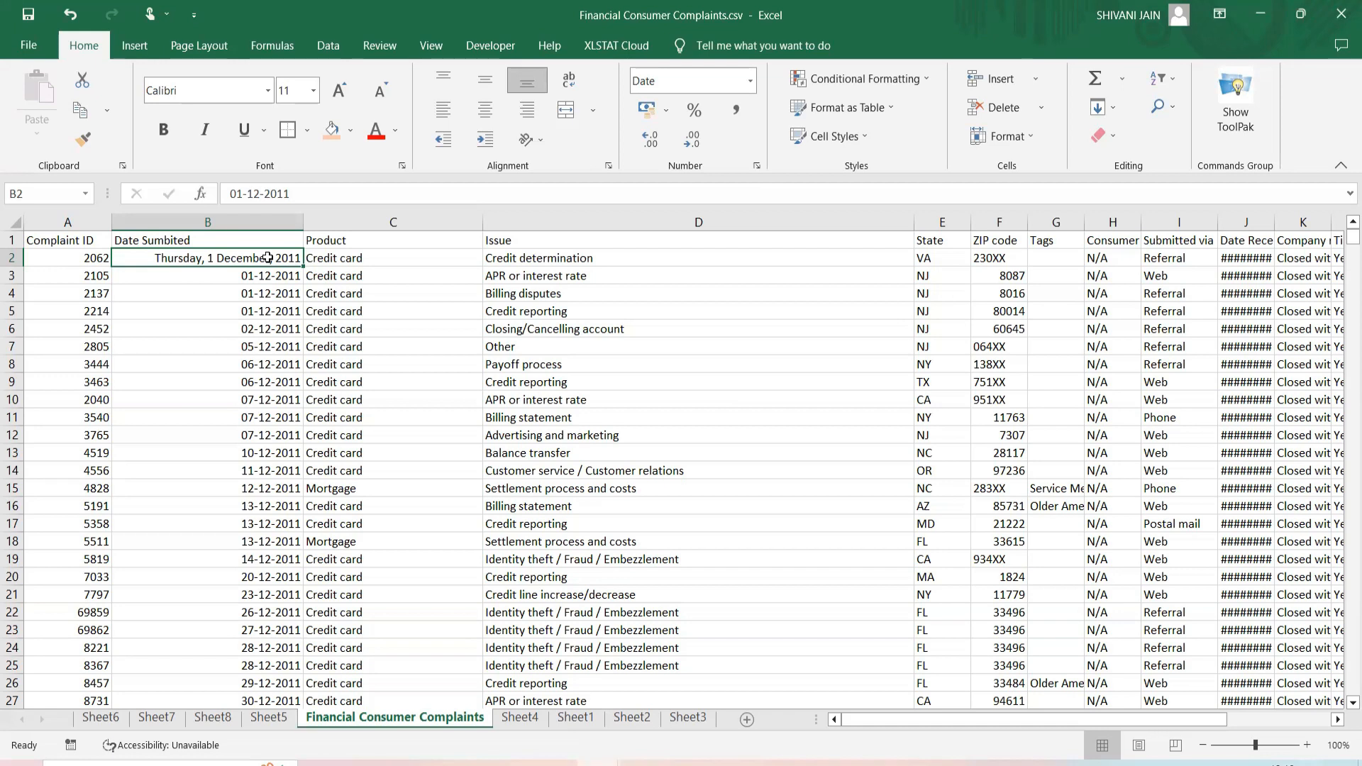
Copy the weekday date format of B2 onto the submission dates in B3:B19 with Format Painter.
{"action": "left_click", "coordinate": [83, 139]}
{"action": "left_click_drag", "start_coordinate": [270, 278], "coordinate": [263, 555]}
{"action": "left_click", "coordinate": [393, 311]}
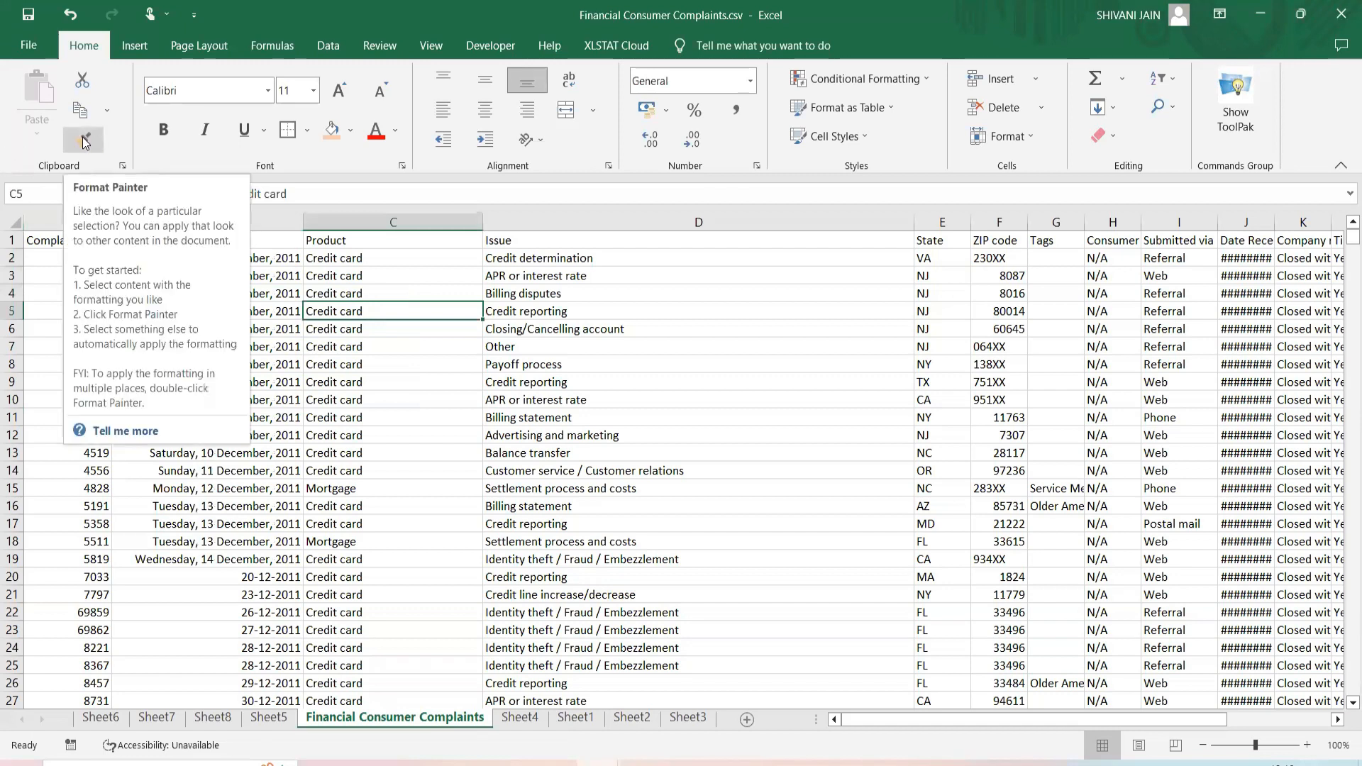
{"action": "left_click", "coordinate": [365, 397]}
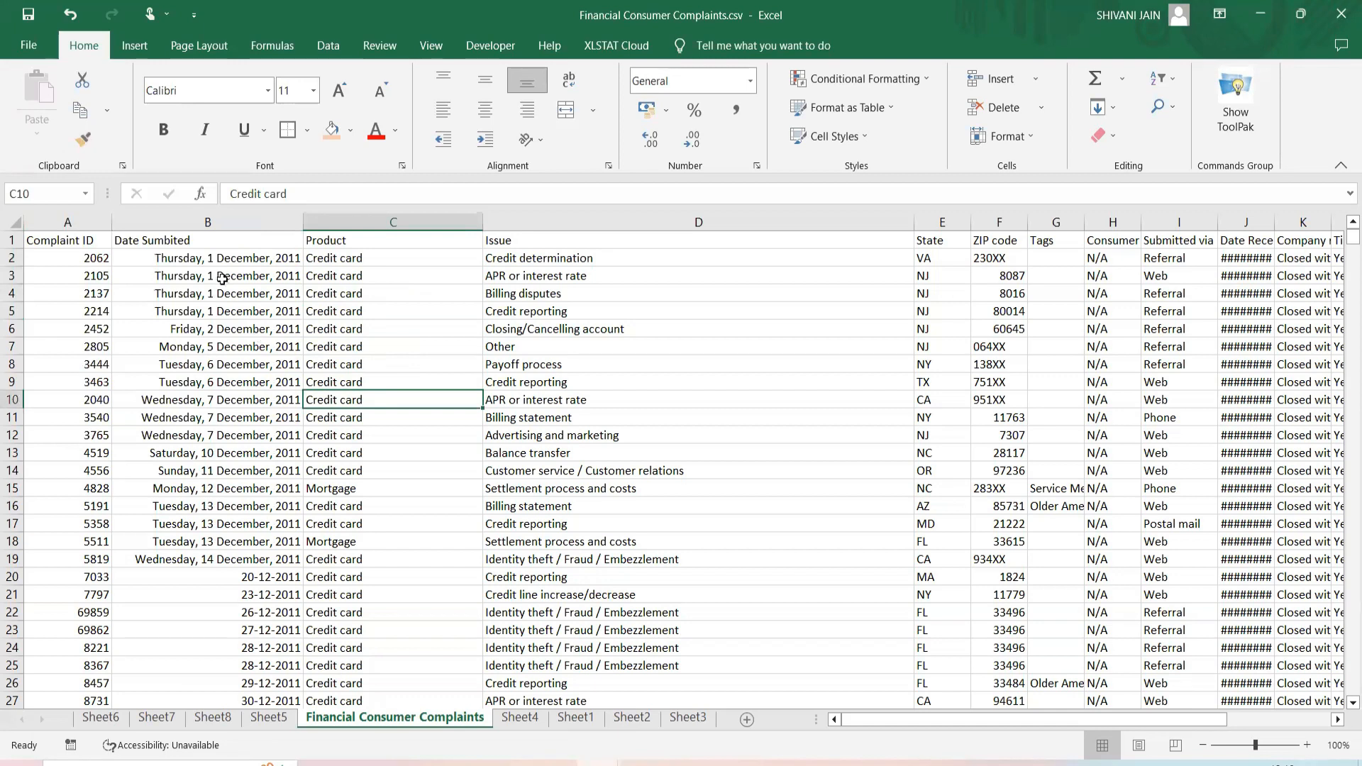
Copy the date format of B19 onto the dates in B20:B31 with Format Painter and look over the reformatted dates.
{"action": "left_click", "coordinate": [204, 560]}
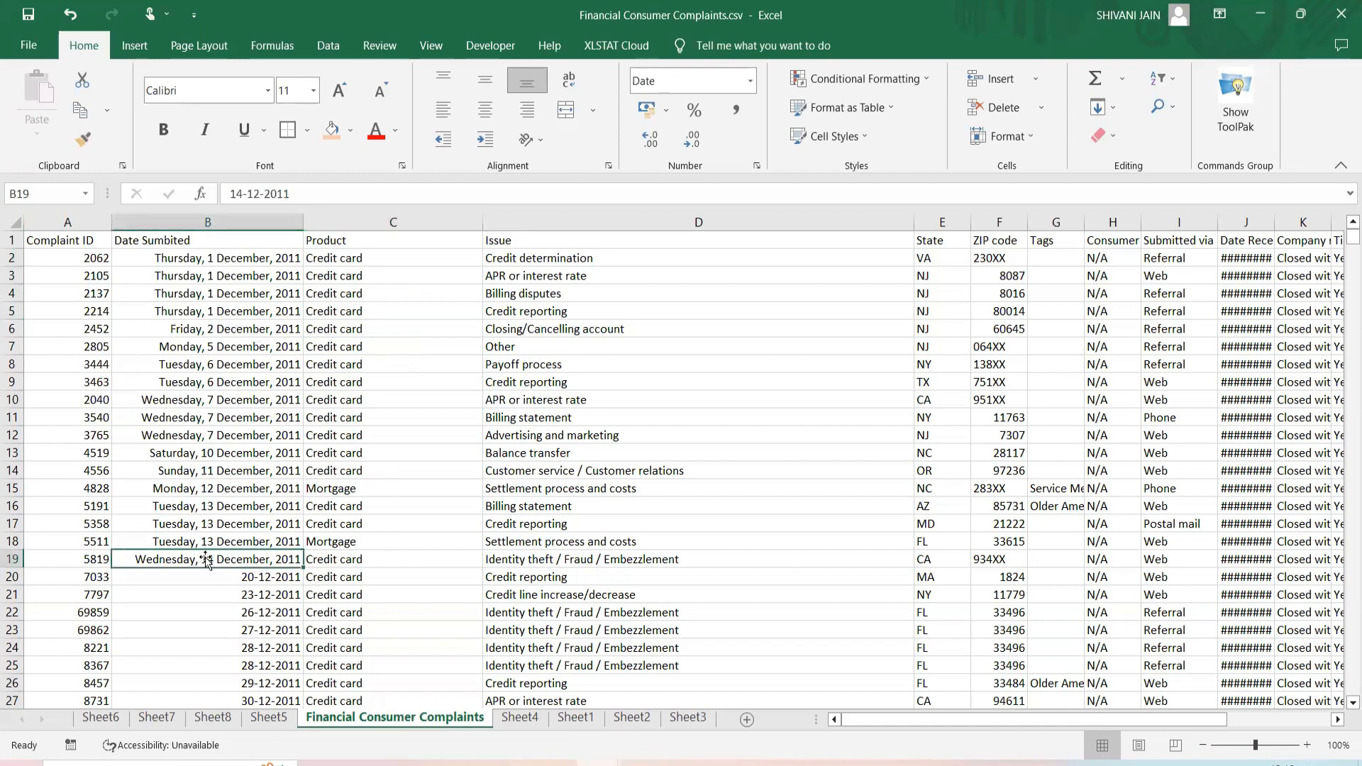
{"action": "scroll", "coordinate": [207, 554], "scroll_direction": "down", "scroll_amount": 5}
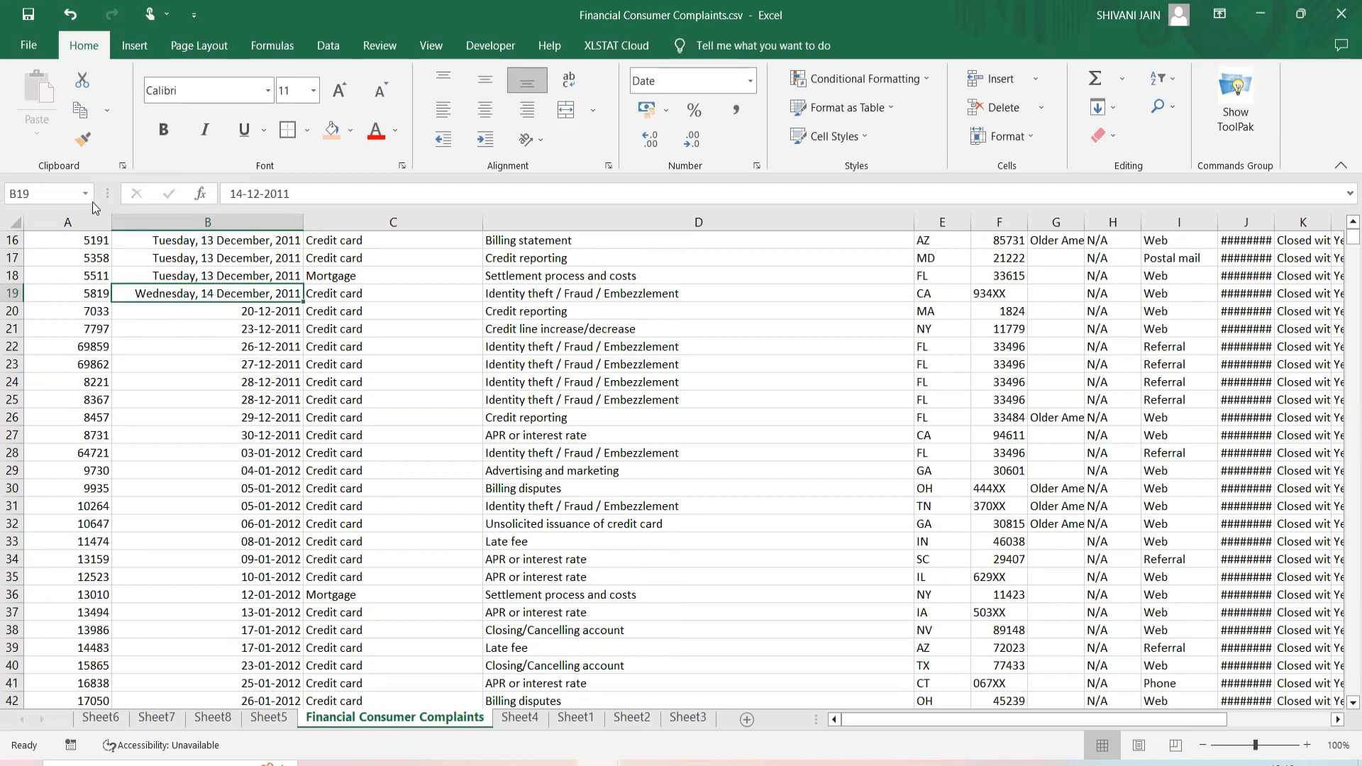
{"action": "left_click", "coordinate": [83, 139]}
{"action": "left_click_drag", "start_coordinate": [233, 319], "coordinate": [256, 512]}
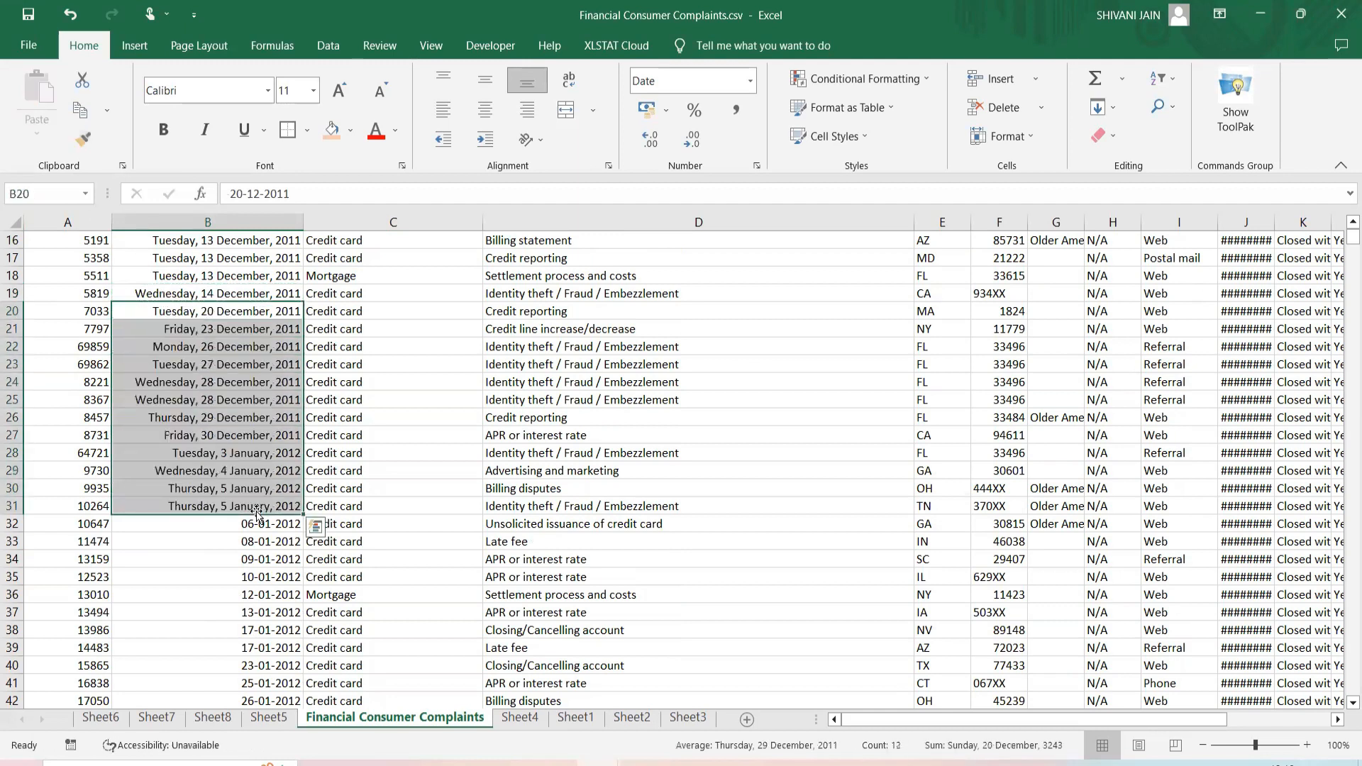
{"action": "left_click", "coordinate": [228, 541]}
{"action": "scroll", "coordinate": [203, 550], "scroll_direction": "up", "scroll_amount": 5}
{"action": "scroll", "coordinate": [183, 543], "scroll_direction": "down", "scroll_amount": 5}
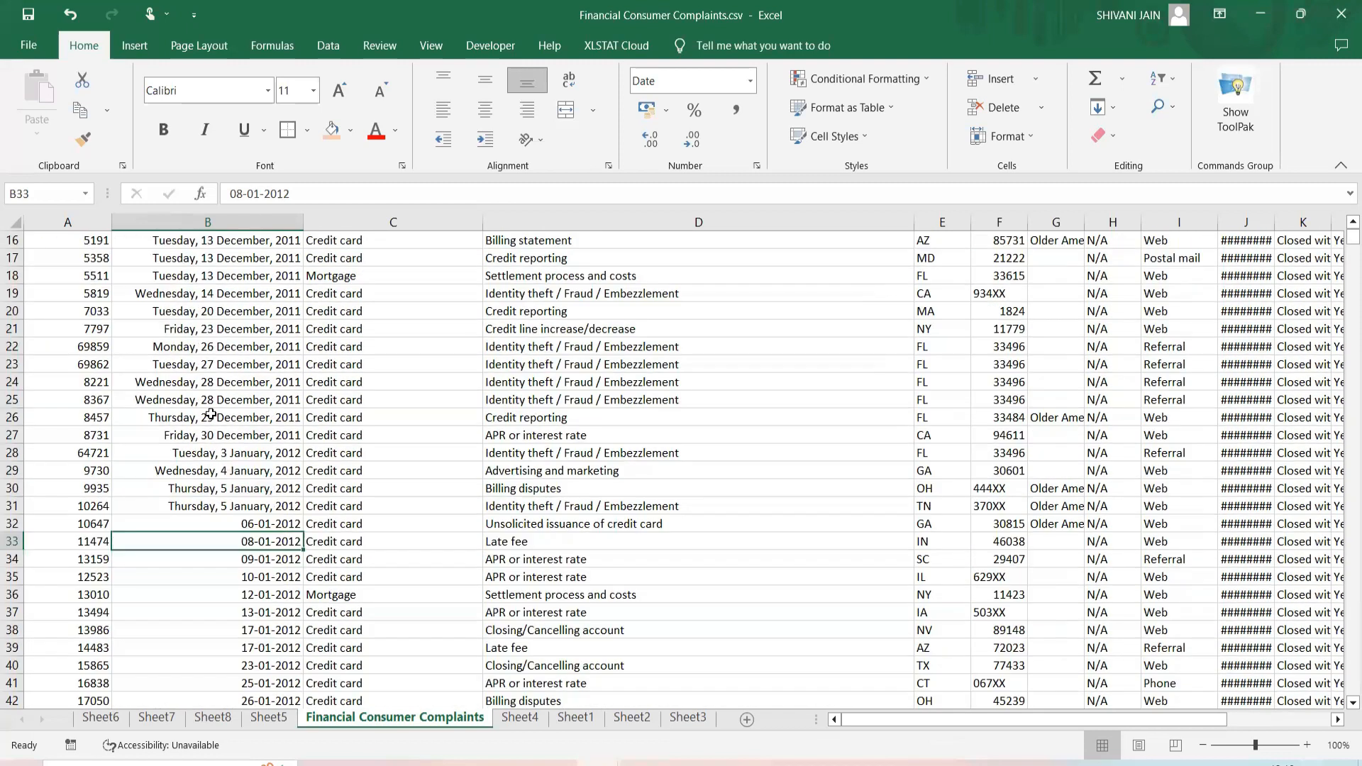
Copy the date format of B31 onto the single date cell B34 with Format Painter.
{"action": "scroll", "coordinate": [213, 504], "scroll_direction": "down", "scroll_amount": 1}
{"action": "left_click", "coordinate": [222, 451]}
{"action": "left_click", "coordinate": [83, 139]}
{"action": "left_click", "coordinate": [213, 506]}
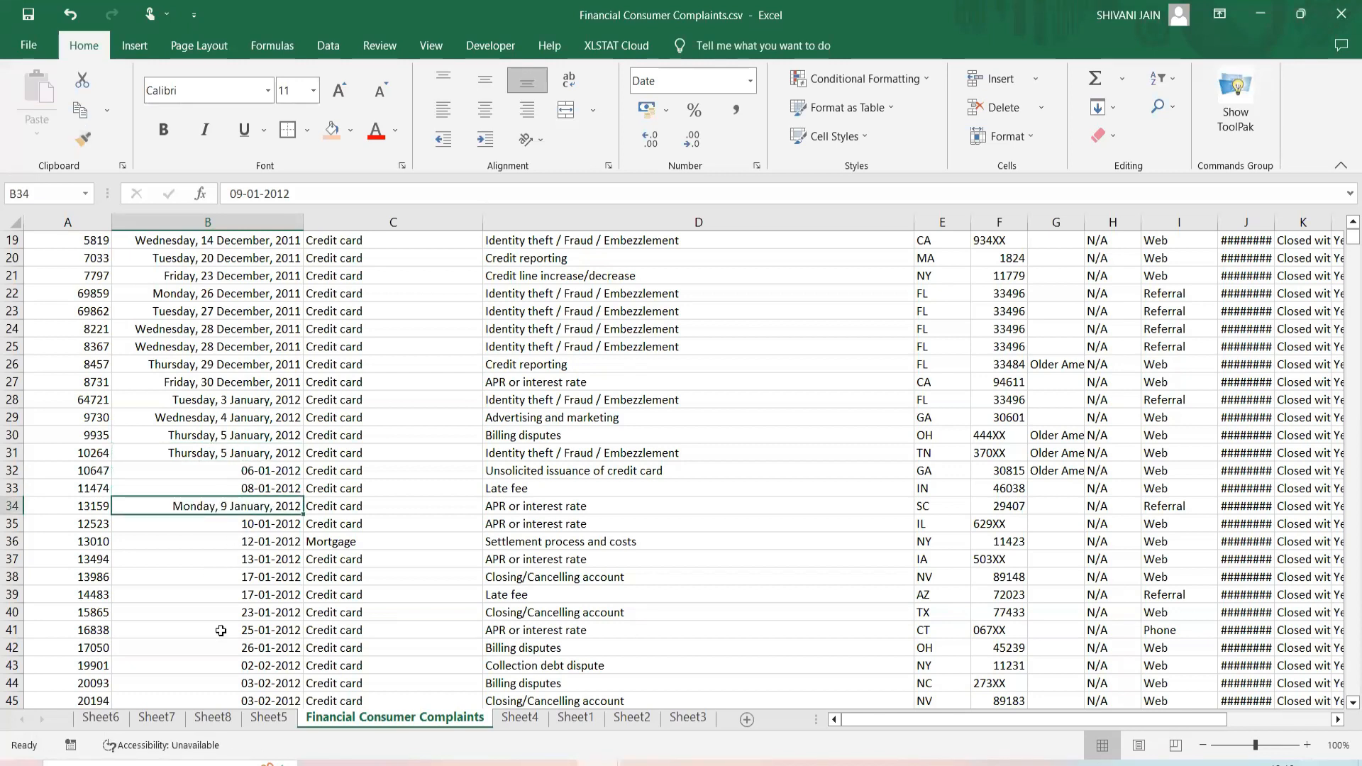
{"action": "left_click", "coordinate": [226, 635]}
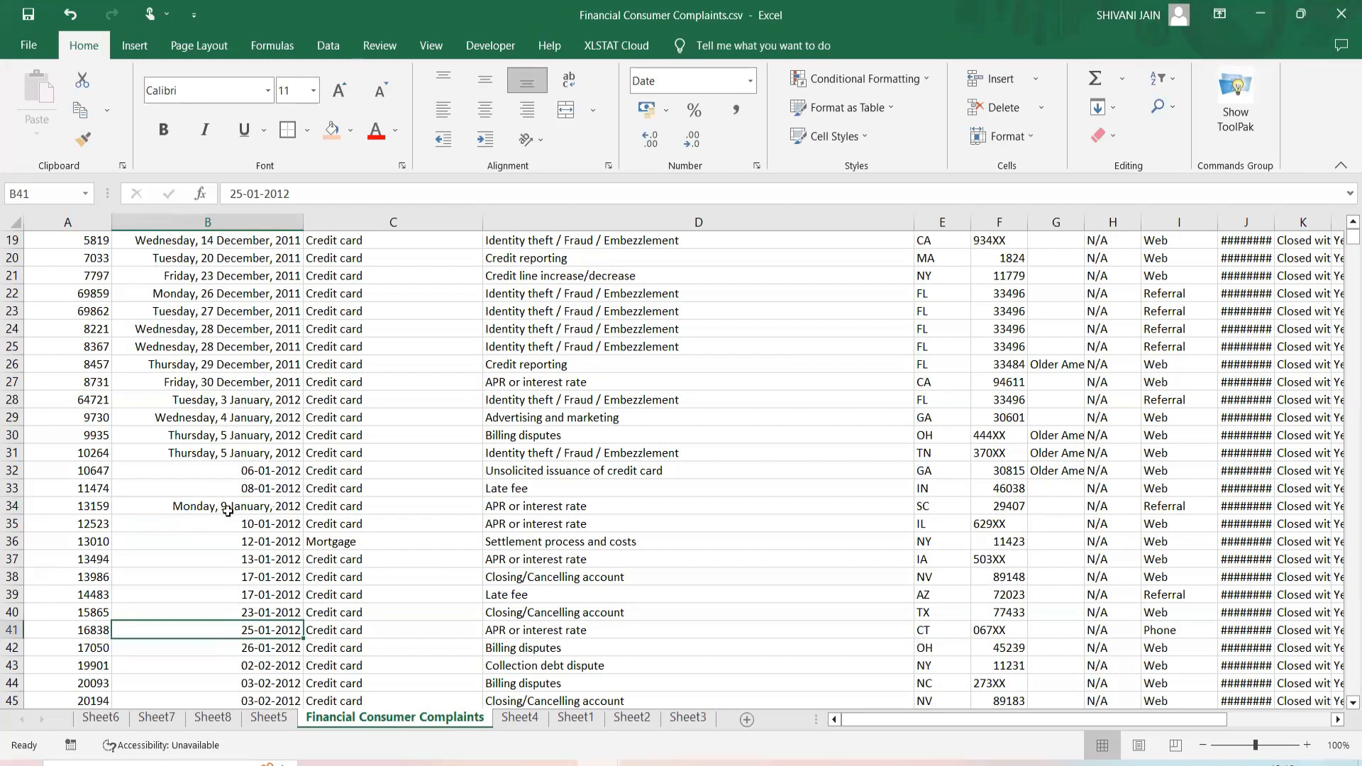
Lock Format Painter on B31's format, apply it to B37, B43, B54, B66, B87 and B108, and turn the painter off.
{"action": "left_click", "coordinate": [215, 450]}
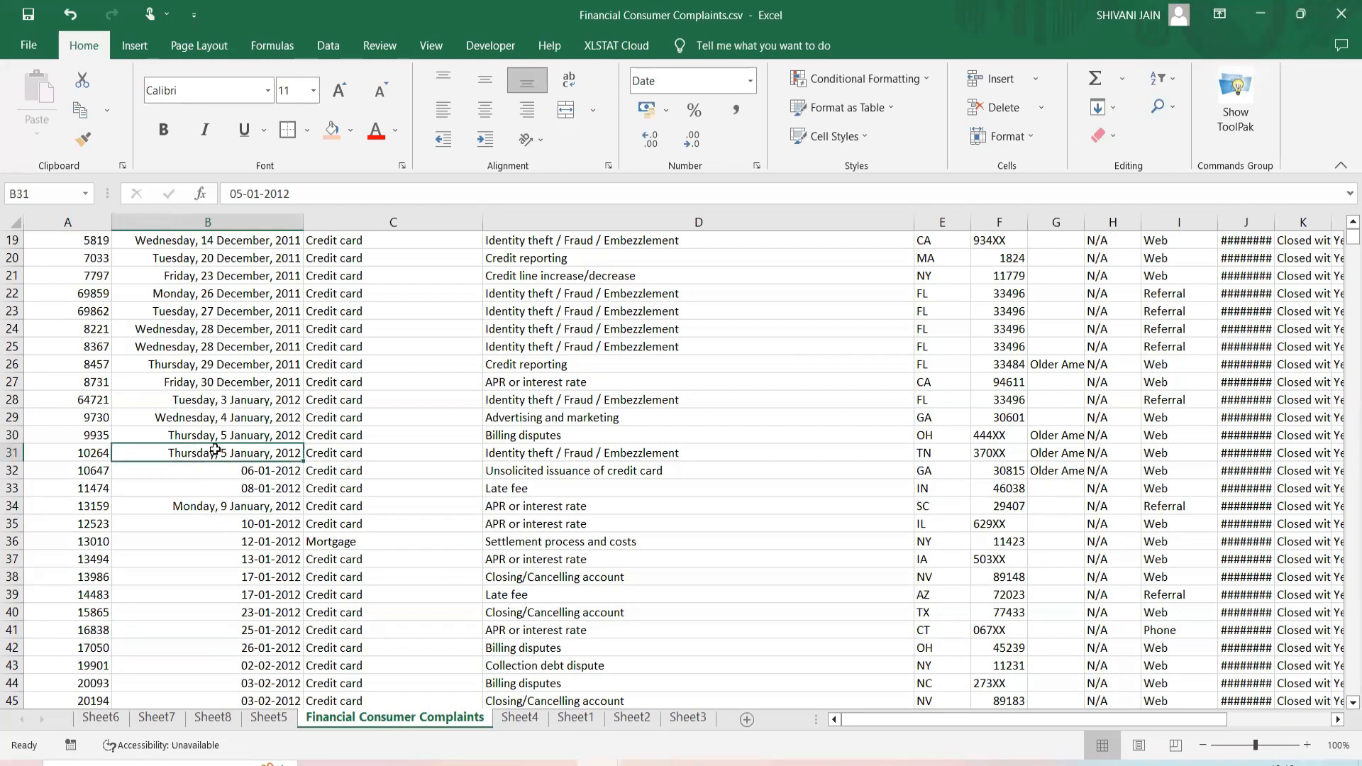
{"action": "left_click", "coordinate": [85, 139]}
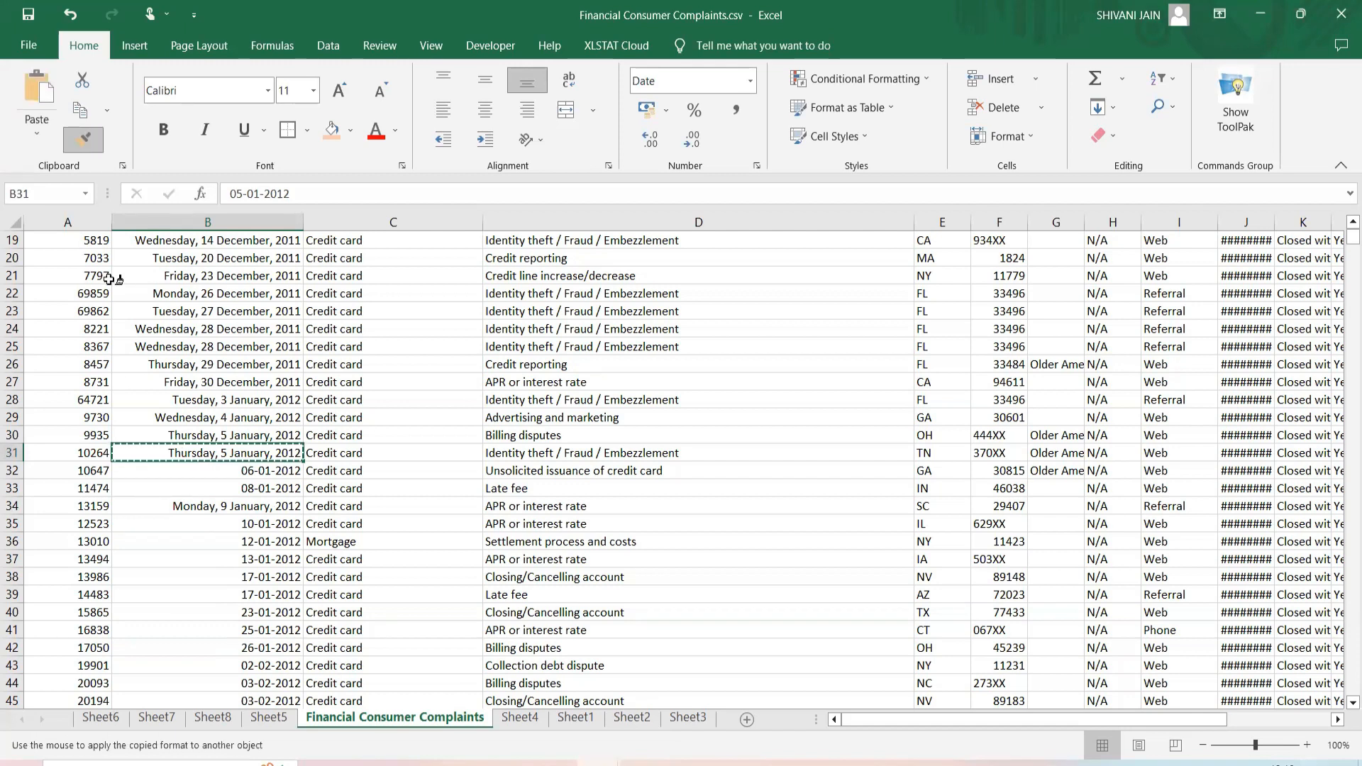
{"action": "left_click", "coordinate": [204, 559]}
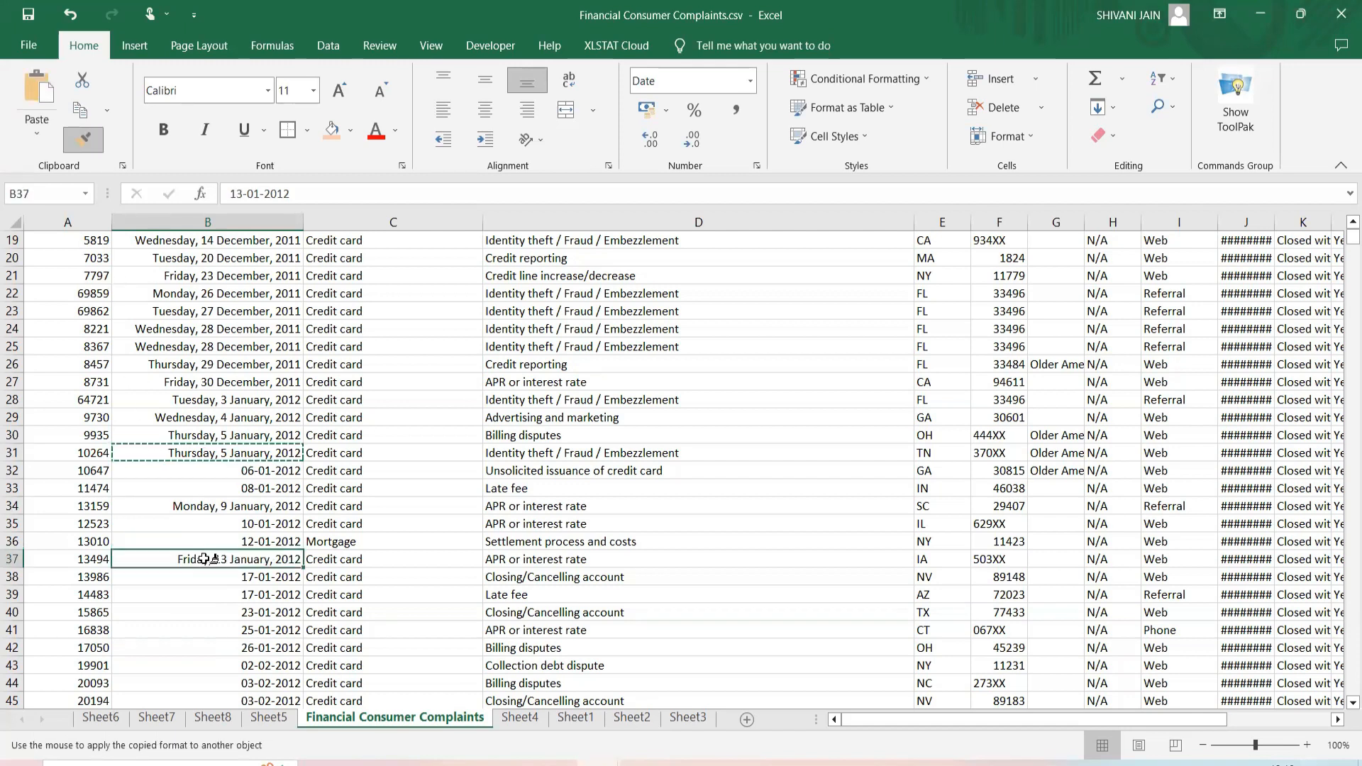
{"action": "scroll", "coordinate": [201, 540], "scroll_direction": "down", "scroll_amount": 3}
{"action": "left_click", "coordinate": [197, 505]}
{"action": "scroll", "coordinate": [191, 497], "scroll_direction": "down", "scroll_amount": 4}
{"action": "left_click", "coordinate": [189, 490]}
{"action": "scroll", "coordinate": [189, 483], "scroll_direction": "down", "scroll_amount": 4}
{"action": "left_click", "coordinate": [186, 486]}
{"action": "scroll", "coordinate": [185, 486], "scroll_direction": "down", "scroll_amount": 7}
{"action": "left_click", "coordinate": [186, 486]}
{"action": "scroll", "coordinate": [186, 486], "scroll_direction": "down", "scroll_amount": 7}
{"action": "left_click", "coordinate": [188, 487]}
{"action": "scroll", "coordinate": [188, 486], "scroll_direction": "up", "scroll_amount": 20}
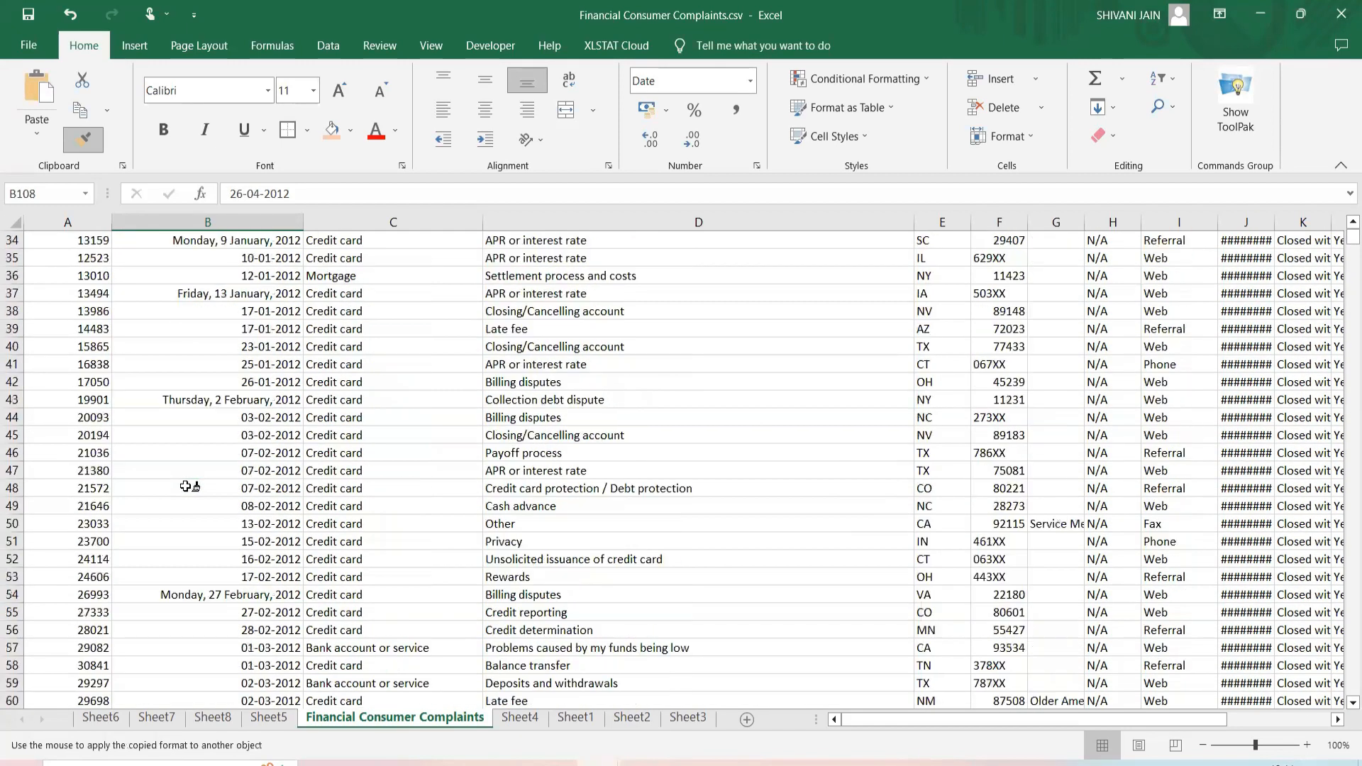
{"action": "left_click", "coordinate": [88, 143]}
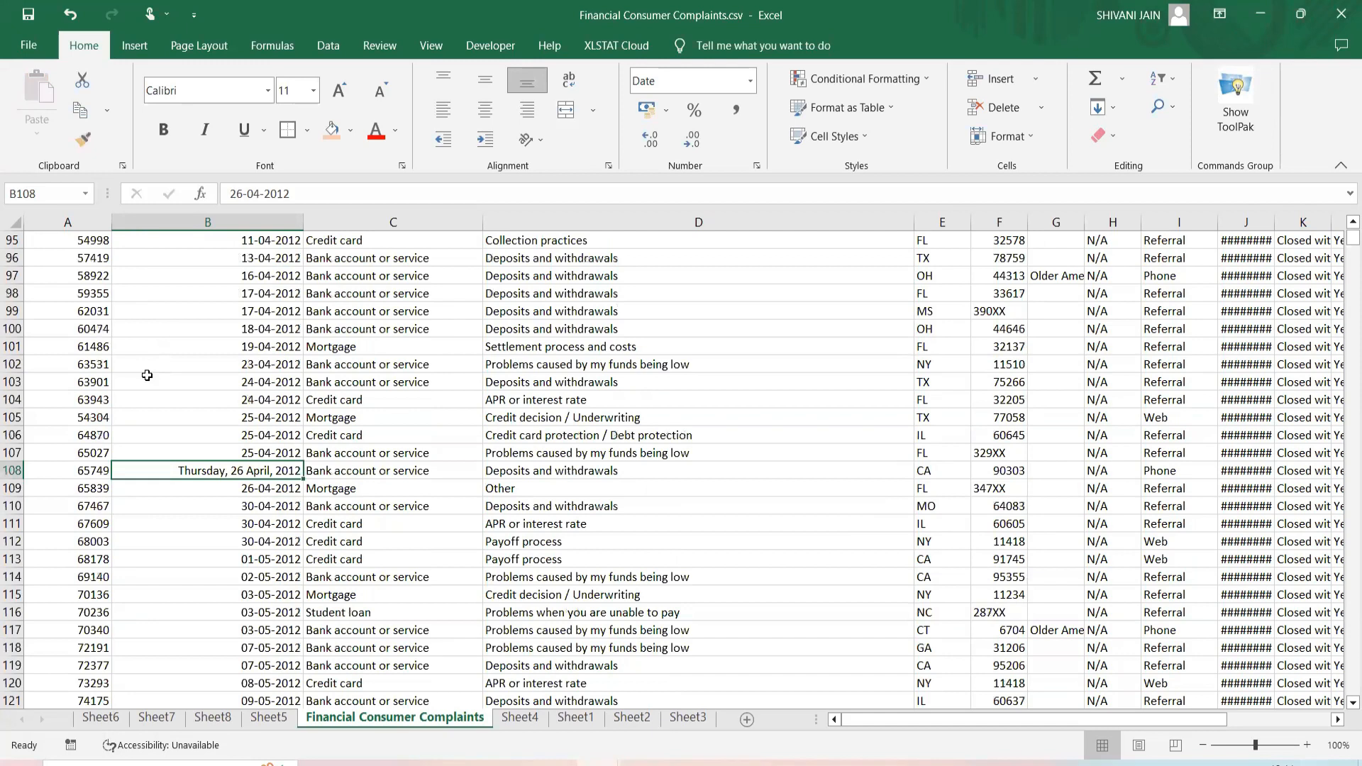
Lock Format Painter on B108's format, apply it to B48 and further scattered dates down to B69, and leave the painter.
{"action": "scroll", "coordinate": [201, 527], "scroll_direction": "up", "scroll_amount": 18}
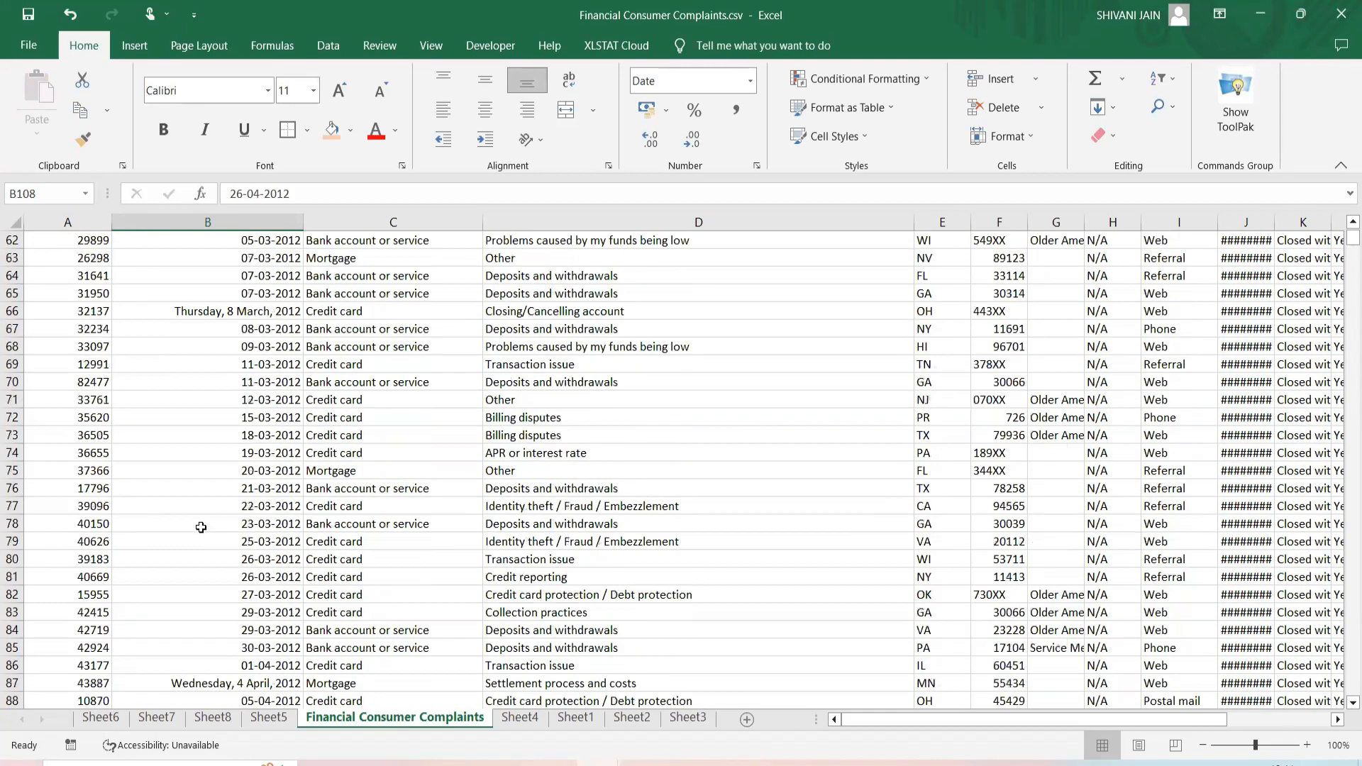
{"action": "scroll", "coordinate": [201, 527], "scroll_direction": "up", "scroll_amount": 7}
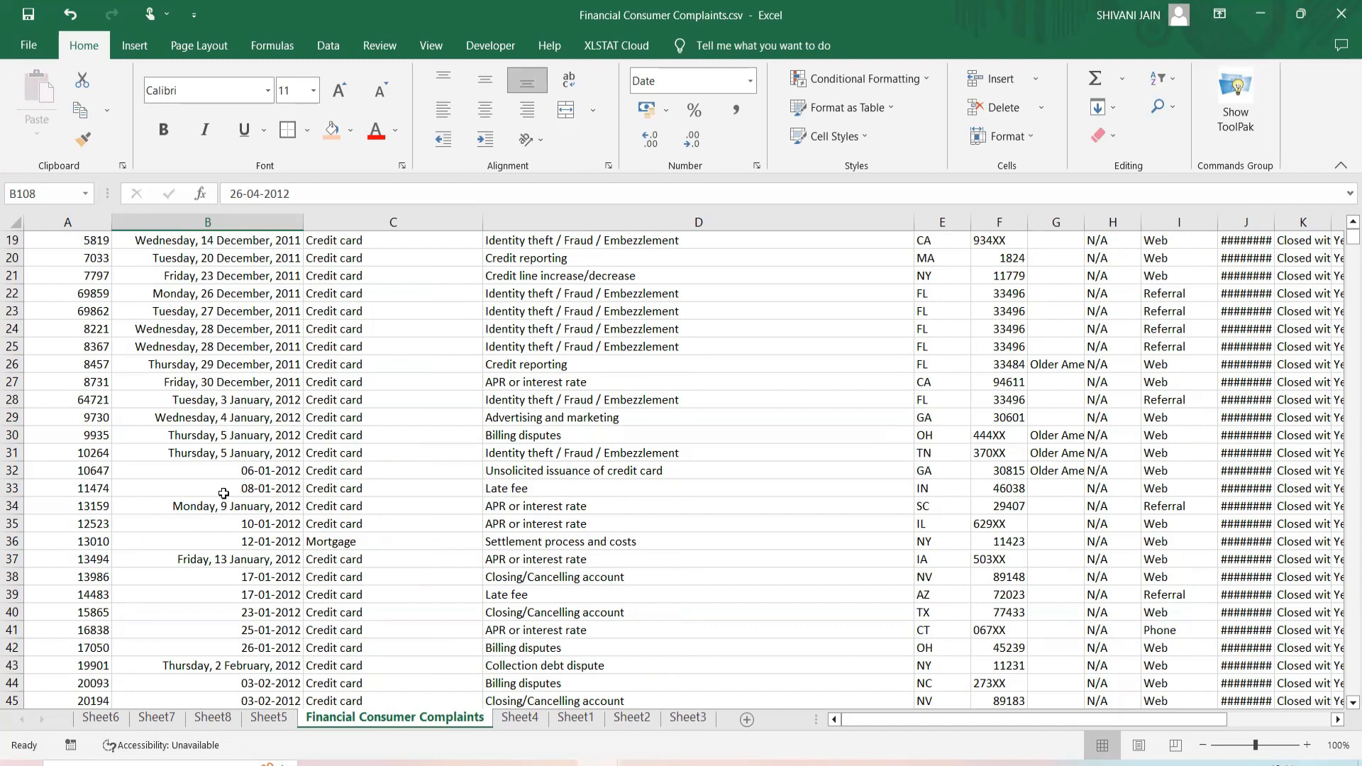
{"action": "left_click", "coordinate": [92, 144]}
{"action": "scroll", "coordinate": [259, 526], "scroll_direction": "down", "scroll_amount": 4}
{"action": "left_click", "coordinate": [259, 541]}
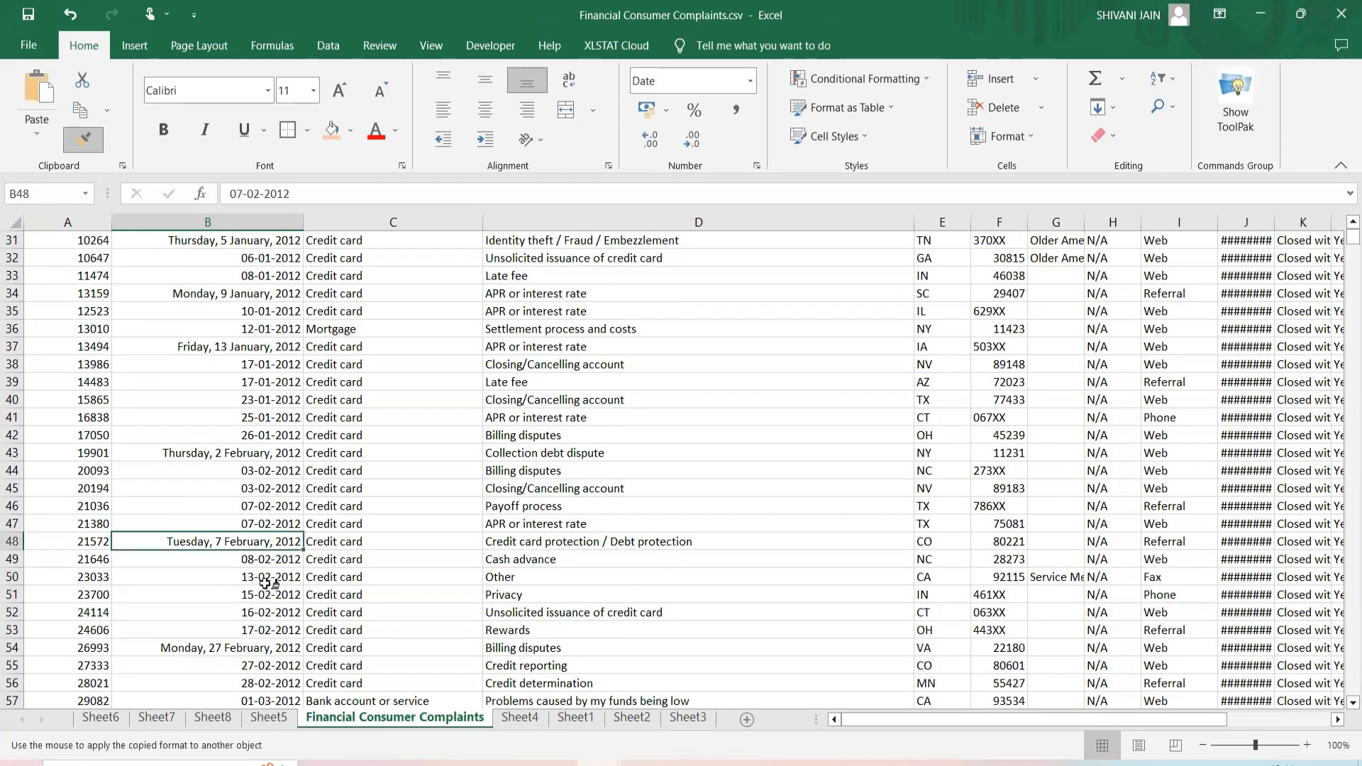
{"action": "scroll", "coordinate": [237, 561], "scroll_direction": "down", "scroll_amount": 2}
{"action": "left_click", "coordinate": [237, 578]}
{"action": "scroll", "coordinate": [242, 568], "scroll_direction": "down", "scroll_amount": 5}
{"action": "left_click", "coordinate": [245, 525]}
{"action": "scroll", "coordinate": [247, 532], "scroll_direction": "down", "scroll_amount": 4}
{"action": "scroll", "coordinate": [248, 536], "scroll_direction": "up", "scroll_amount": 20}
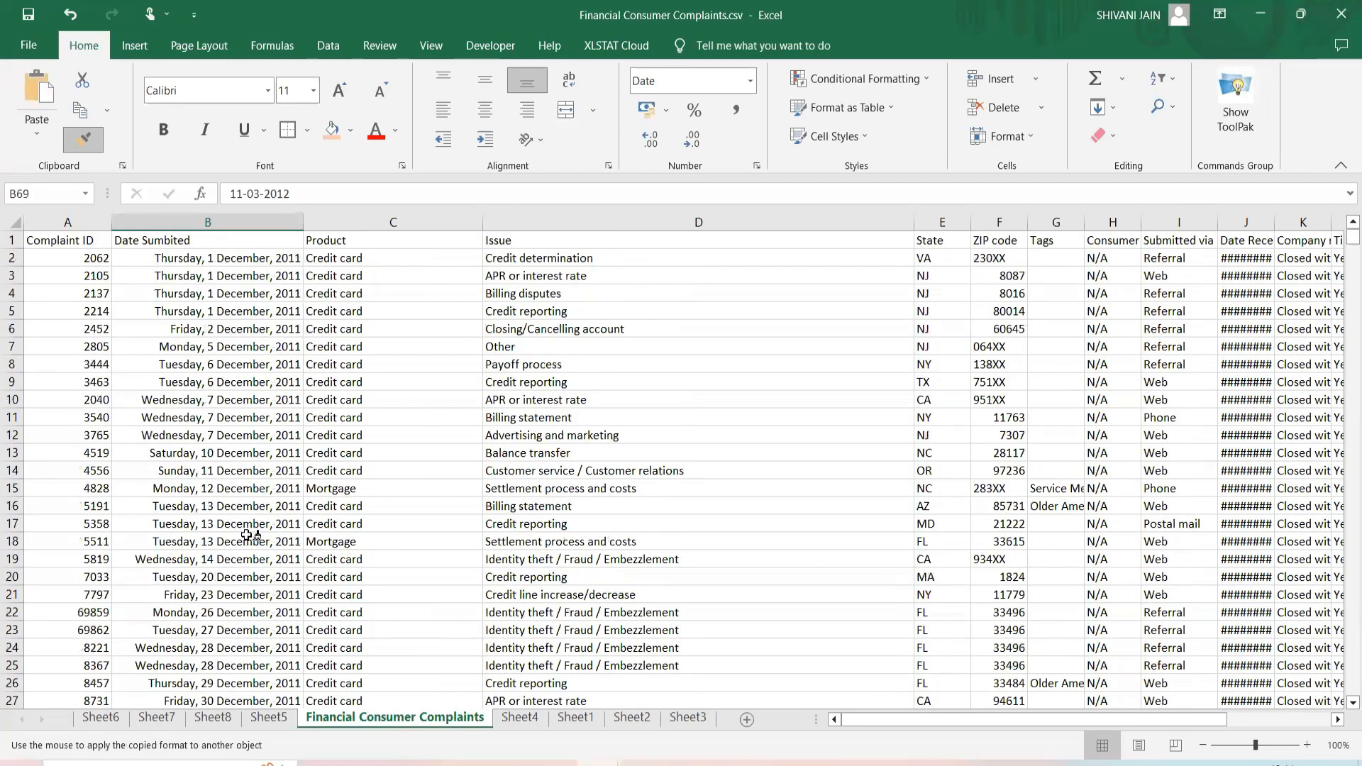
{"action": "key", "text": "Escape"}
{"action": "scroll", "coordinate": [220, 483], "scroll_direction": "up", "scroll_amount": 18}
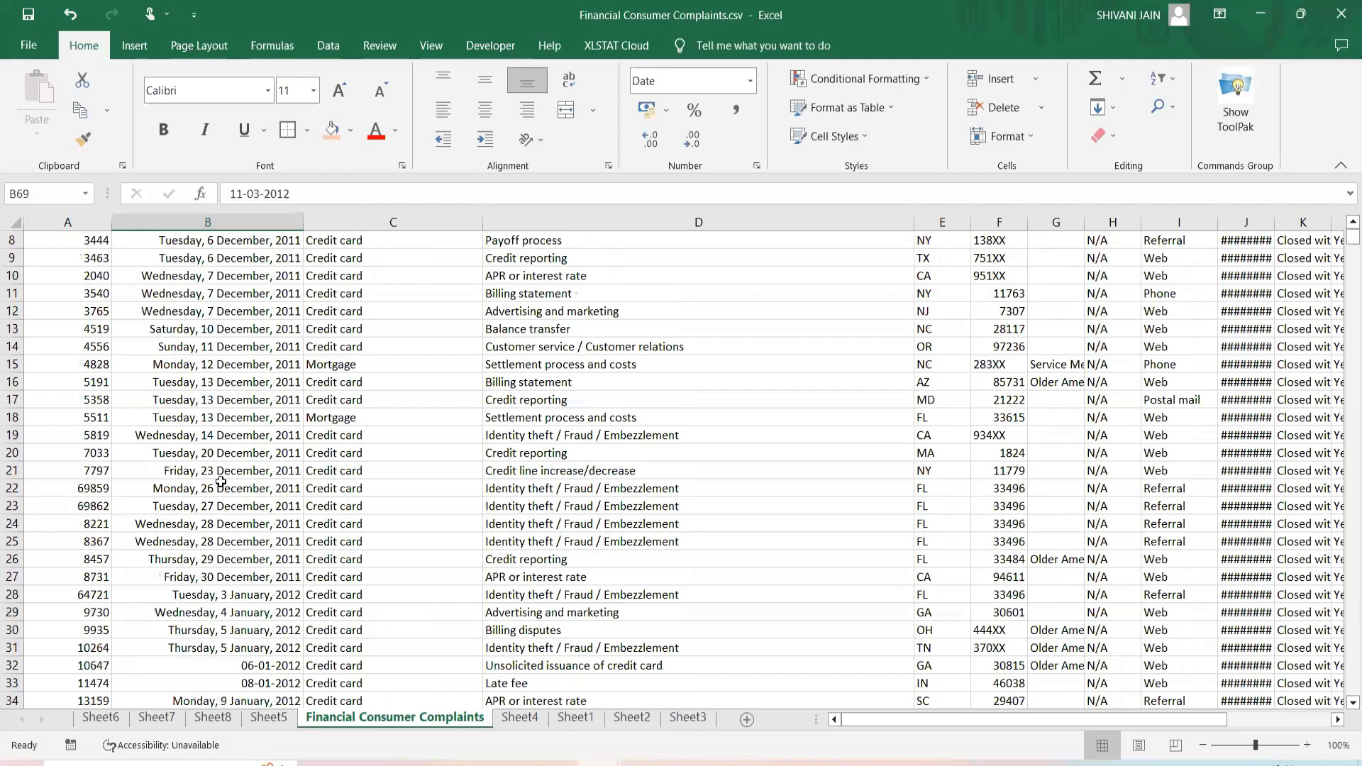
Format the Product header in C1 as bold italic red text with a light gold fill and an outline border.
{"action": "left_click", "coordinate": [351, 239]}
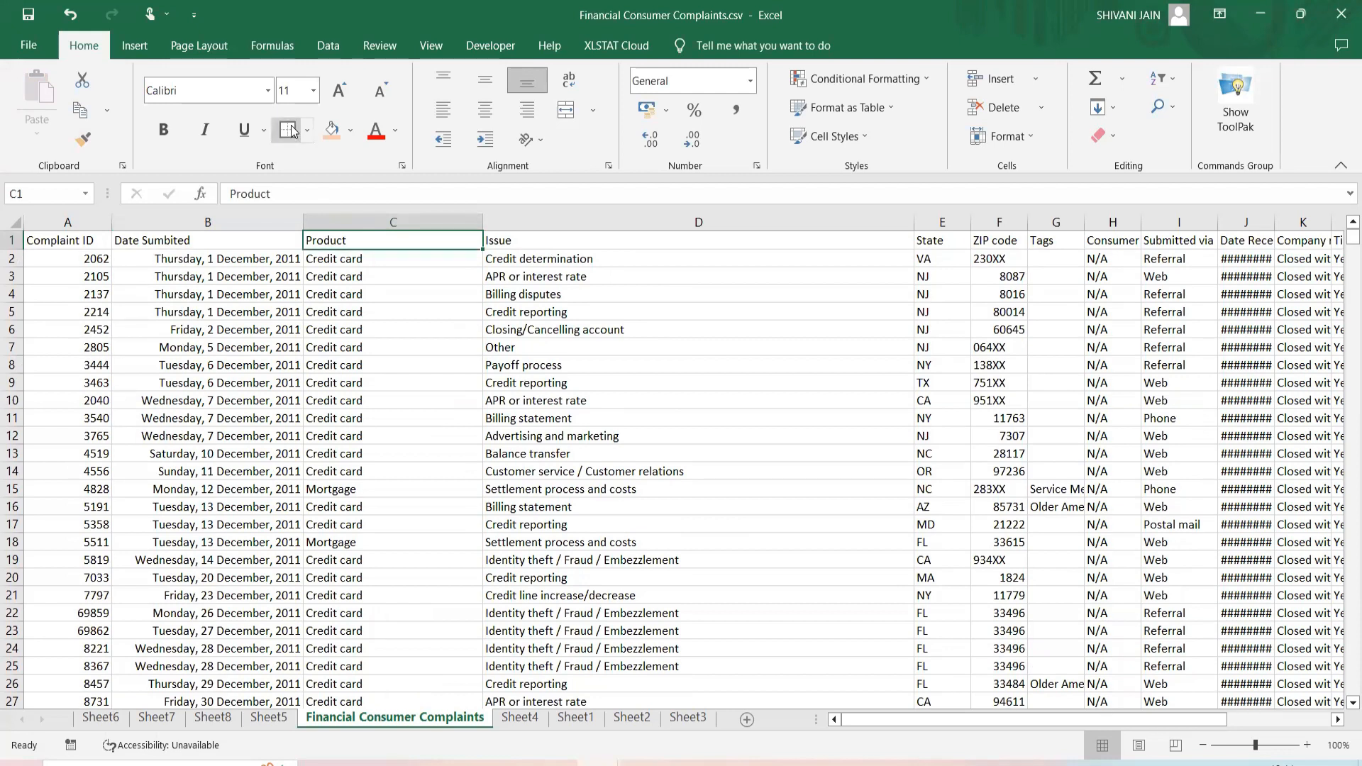
{"action": "left_click", "coordinate": [164, 132]}
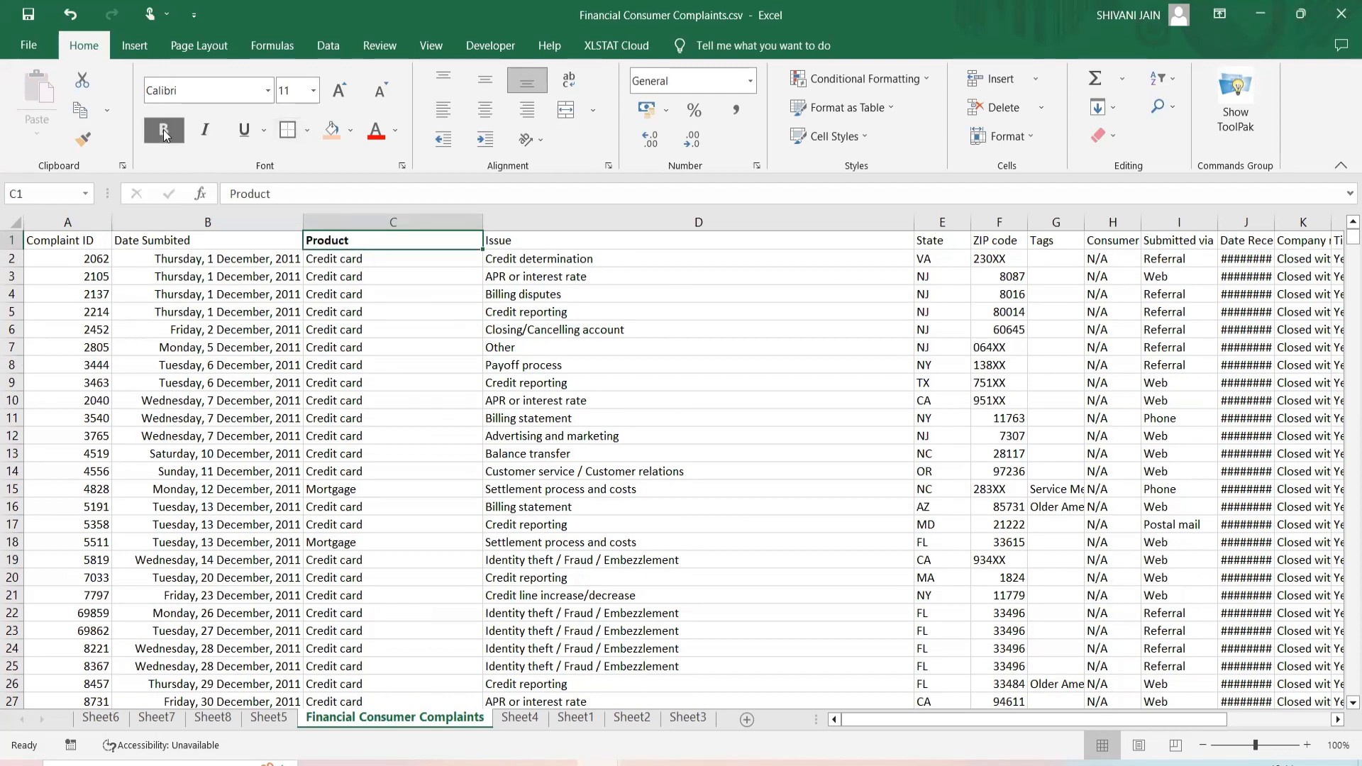
{"action": "left_click", "coordinate": [213, 130]}
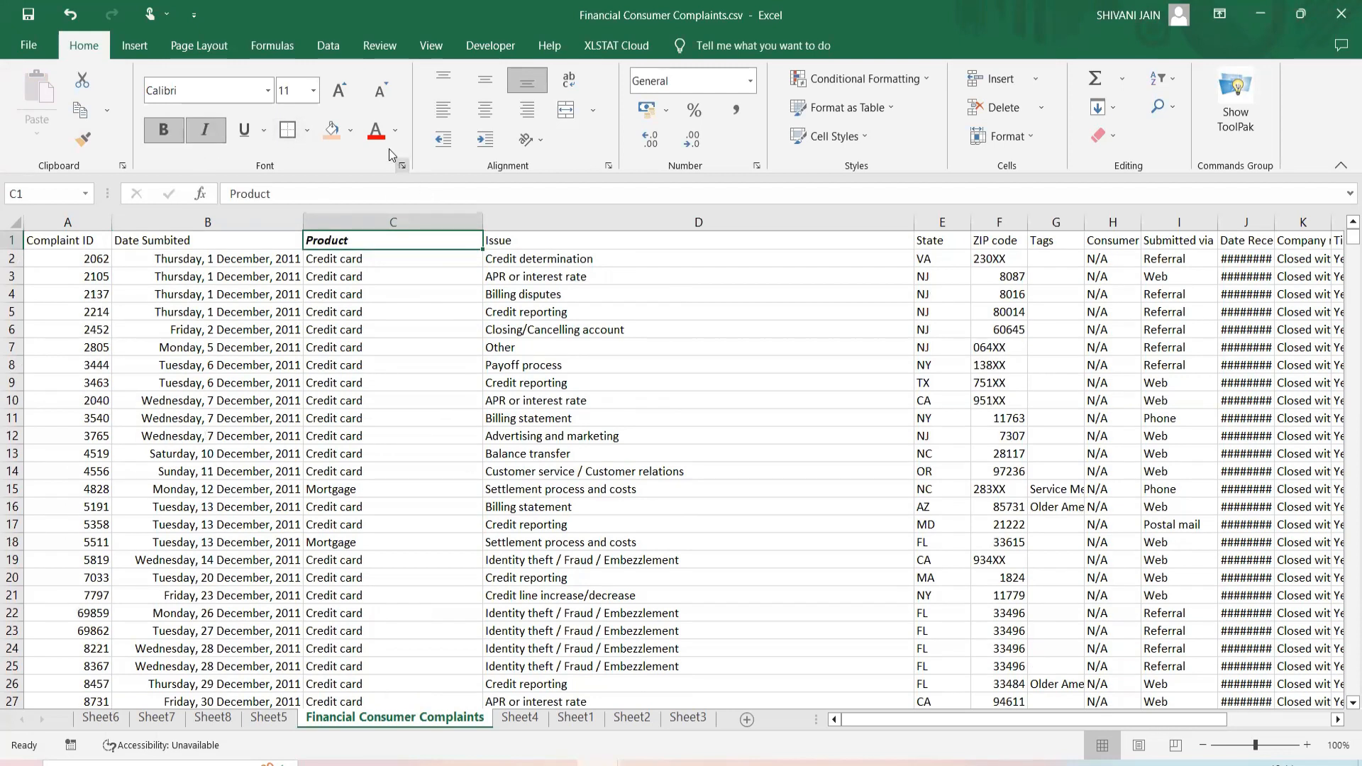
{"action": "left_click", "coordinate": [352, 128]}
{"action": "left_click", "coordinate": [420, 200]}
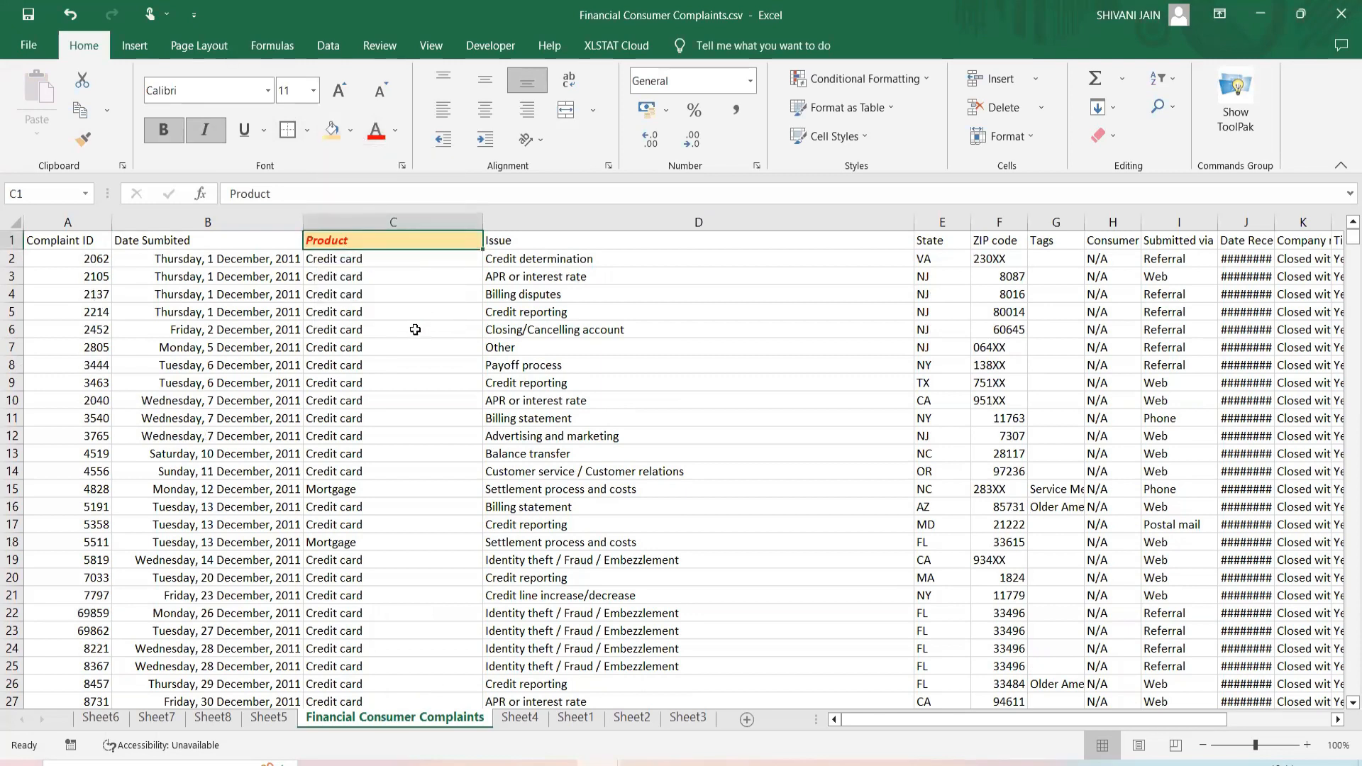
{"action": "left_click", "coordinate": [417, 346]}
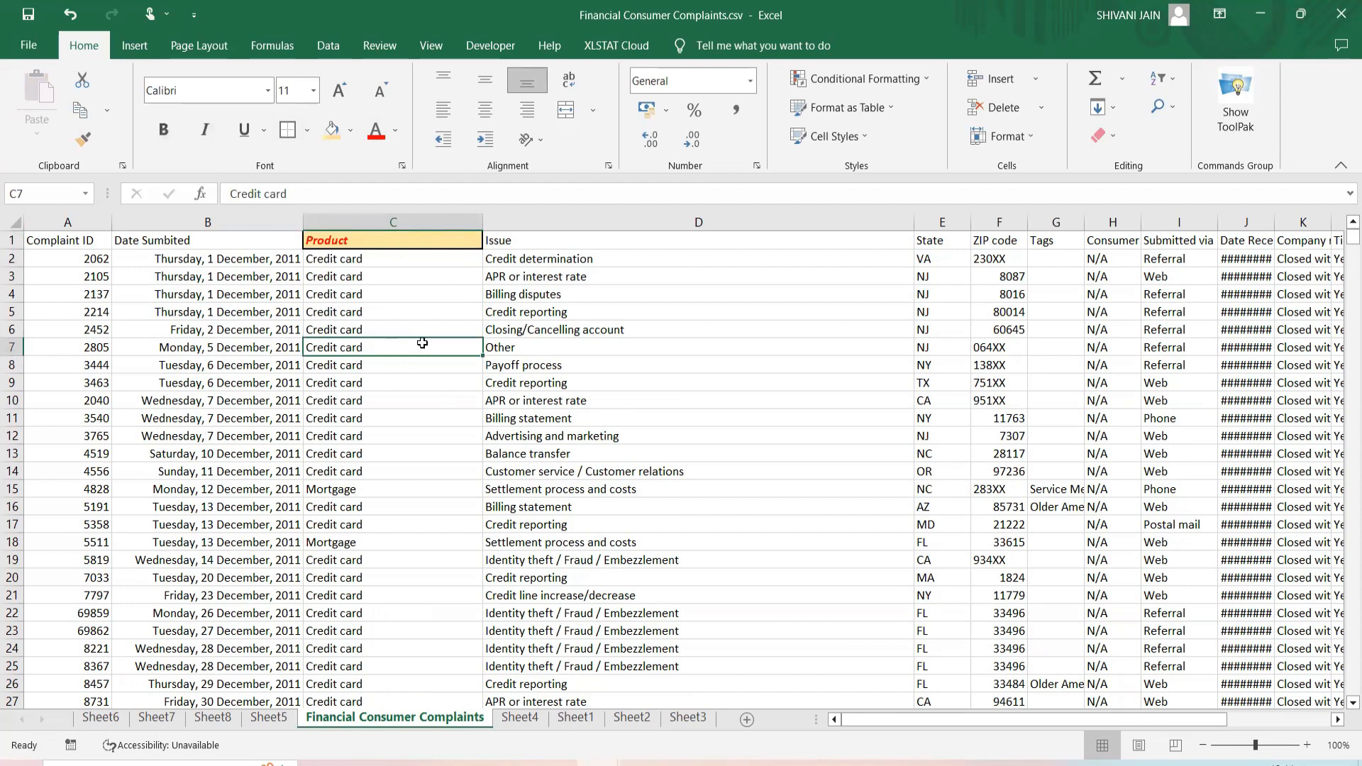
{"action": "left_click", "coordinate": [374, 241]}
{"action": "key", "text": "ctrl+shift+Down"}
{"action": "left_click", "coordinate": [374, 241]}
{"action": "left_click", "coordinate": [367, 311]}
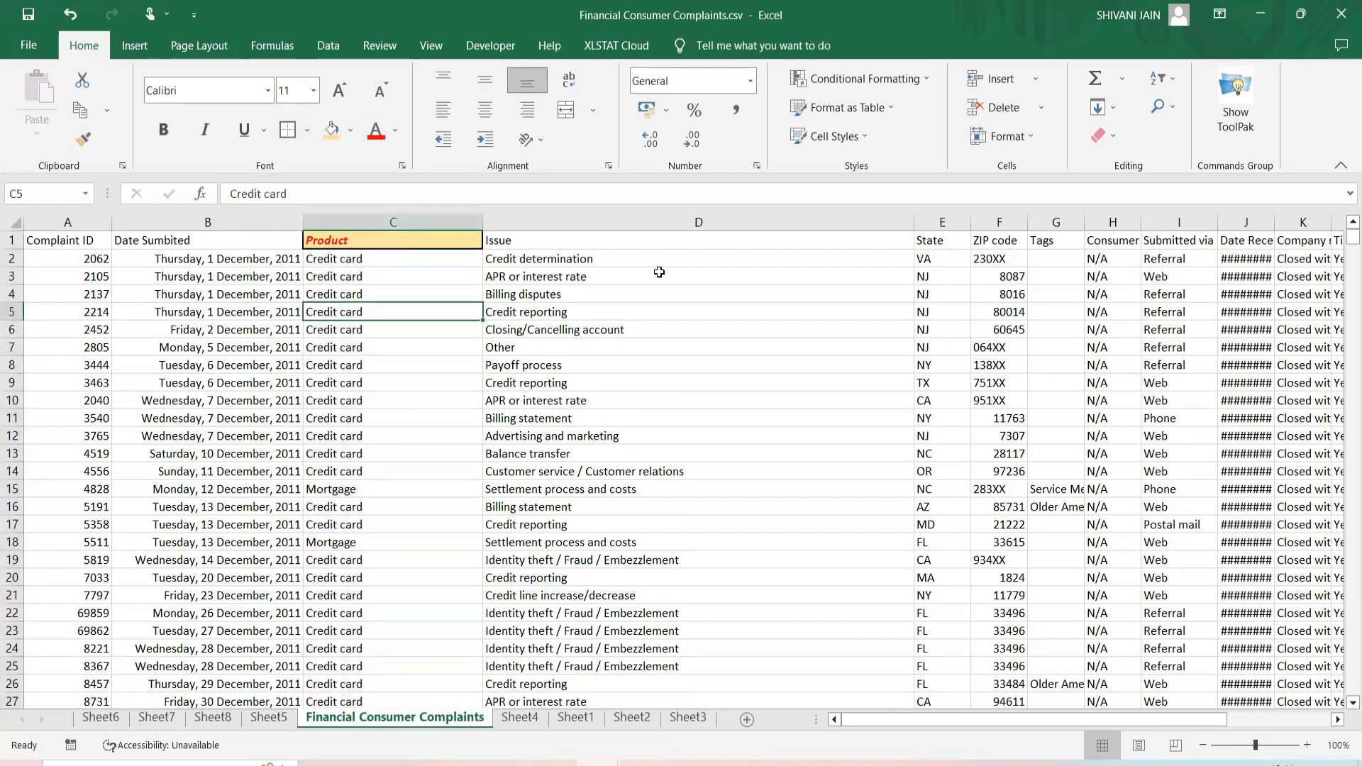
{"action": "left_click", "coordinate": [361, 241]}
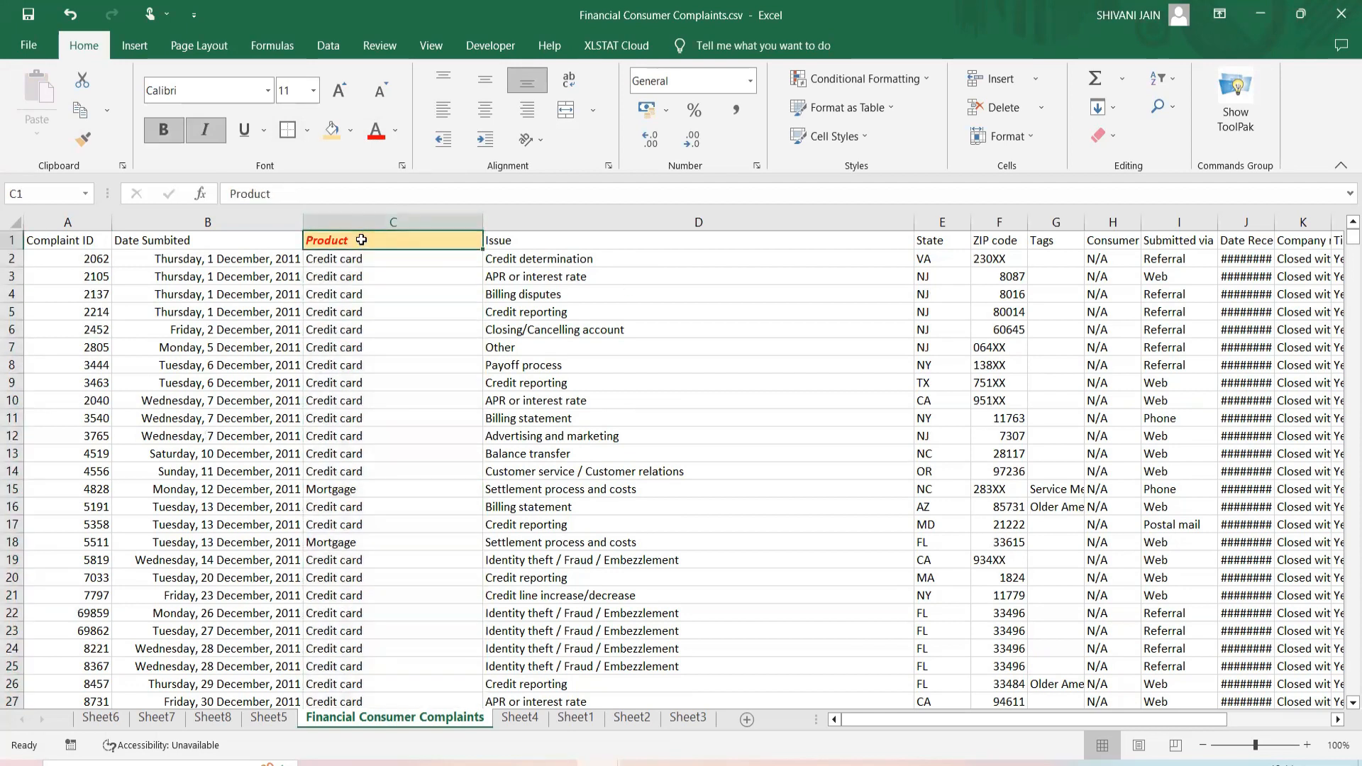
{"action": "key", "text": "Down"}
{"action": "key", "text": "Down"}
{"action": "key", "text": "Down"}
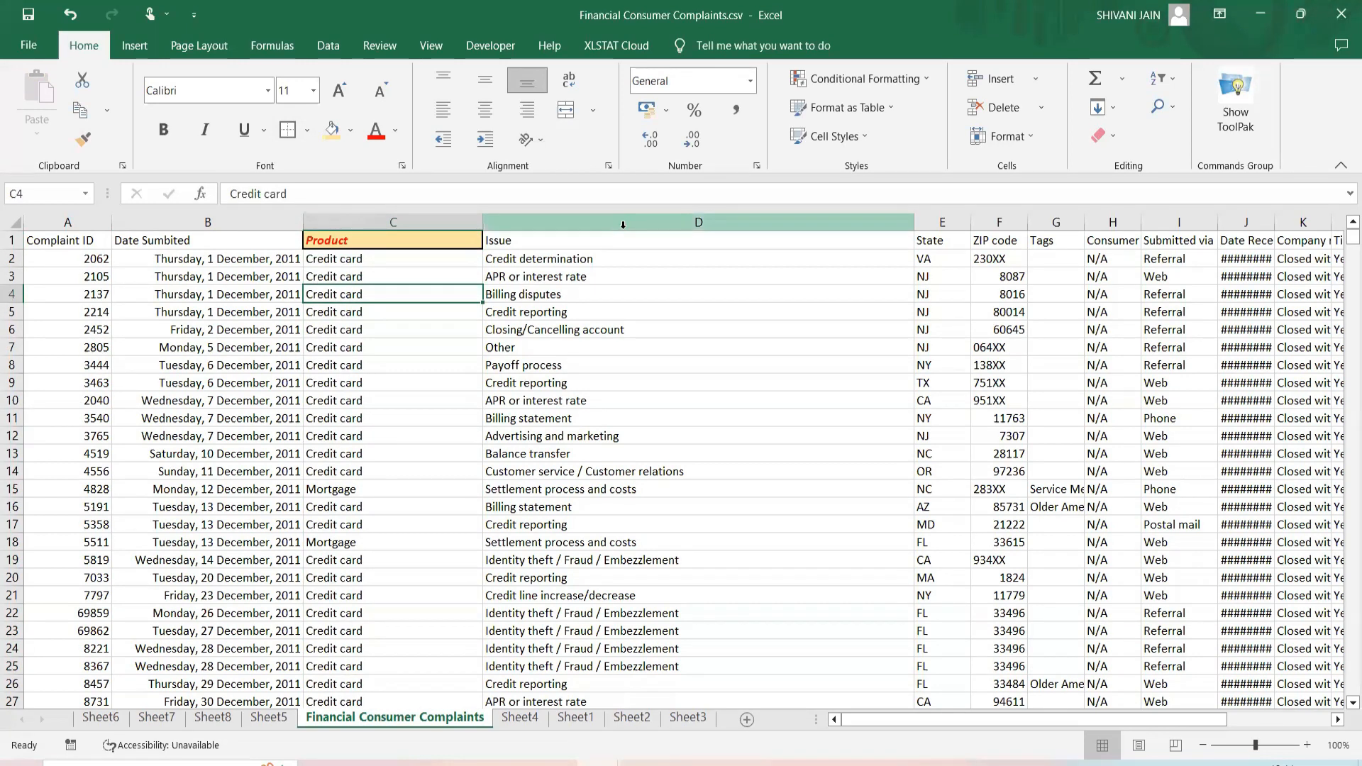
{"action": "left_click", "coordinate": [404, 313]}
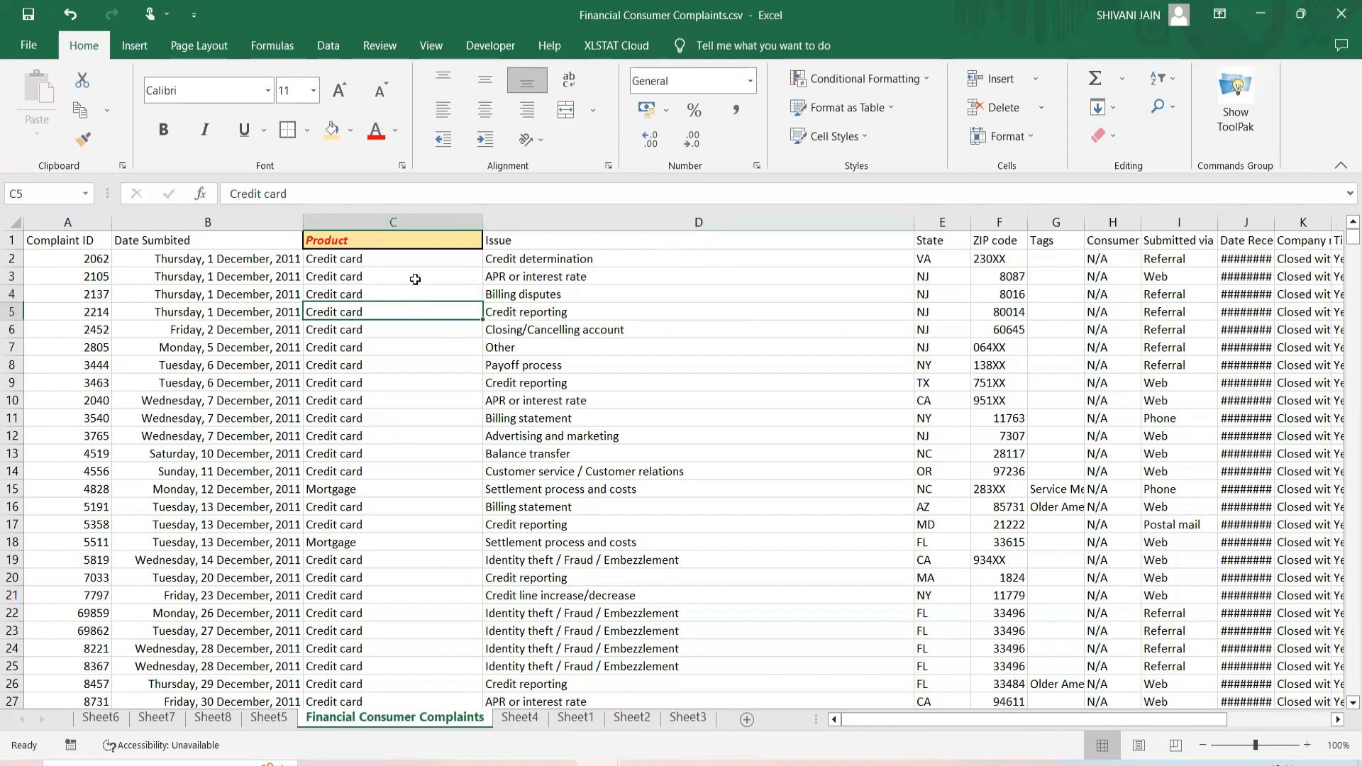
{"action": "left_click", "coordinate": [361, 242]}
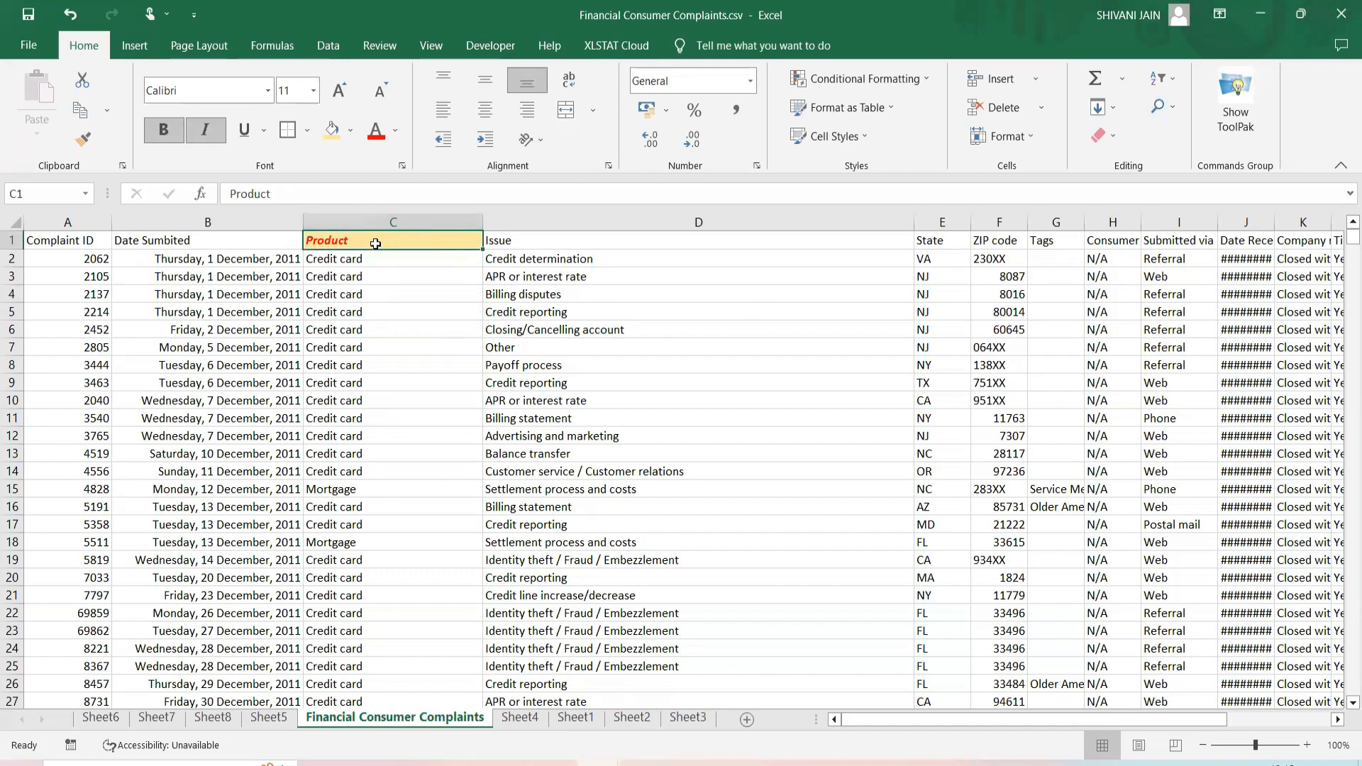
{"action": "left_click_drag", "start_coordinate": [1001, 226], "coordinate": [1013, 285]}
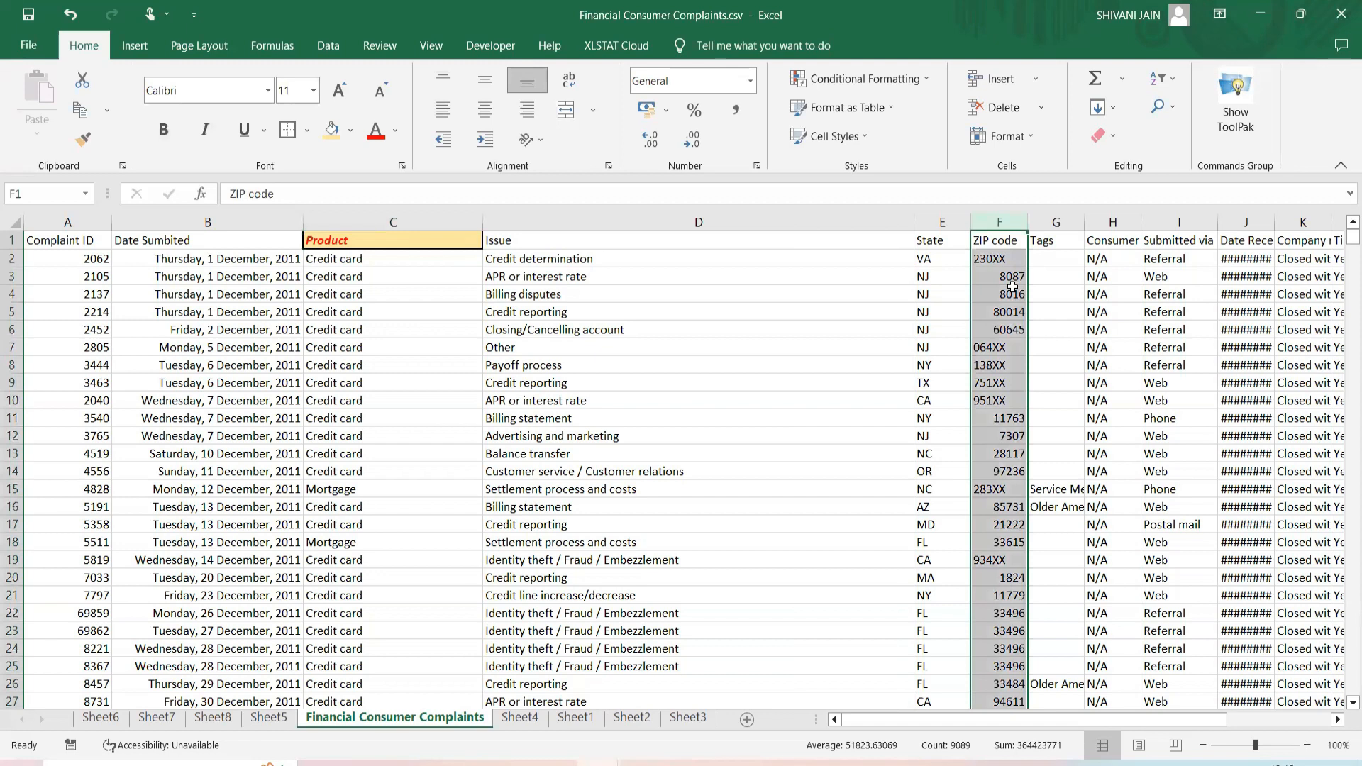
{"action": "left_click", "coordinate": [342, 240]}
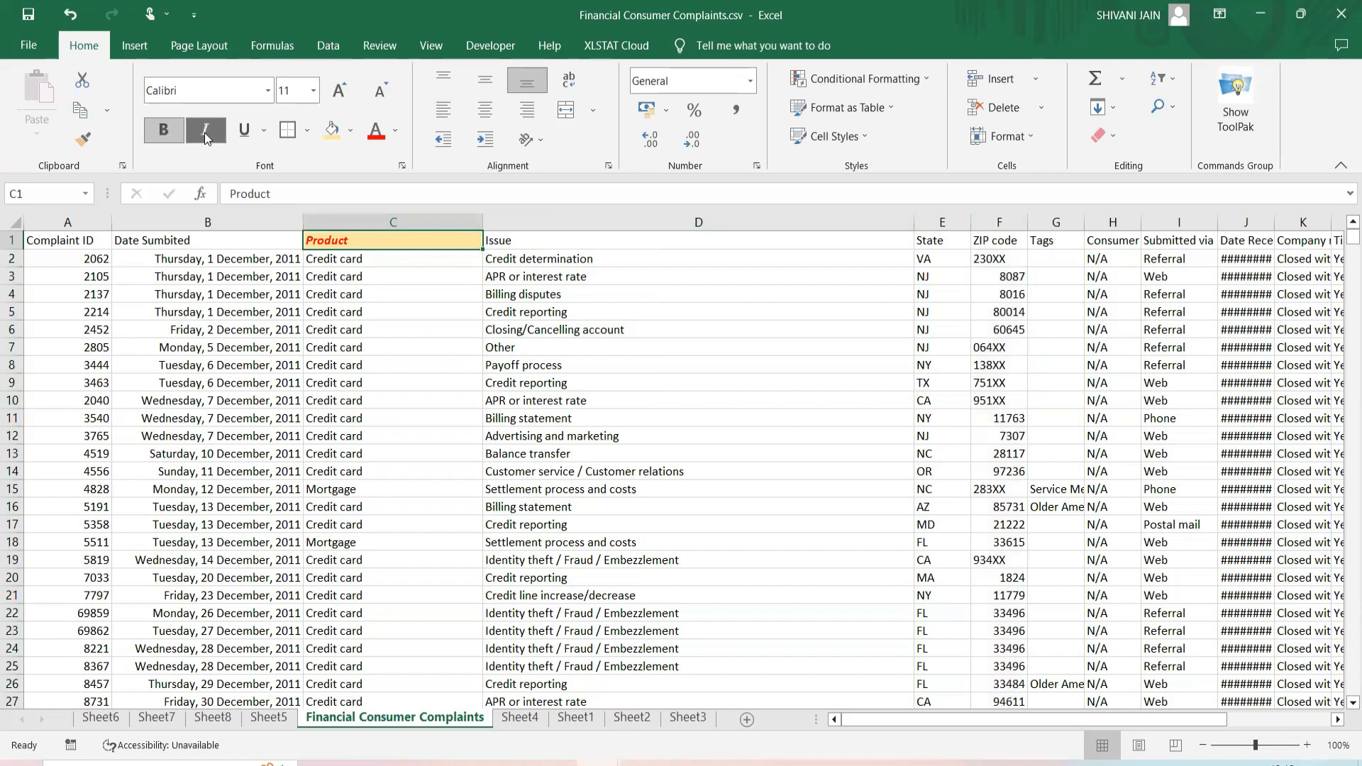
{"action": "left_click", "coordinate": [335, 293]}
{"action": "left_click", "coordinate": [328, 355]}
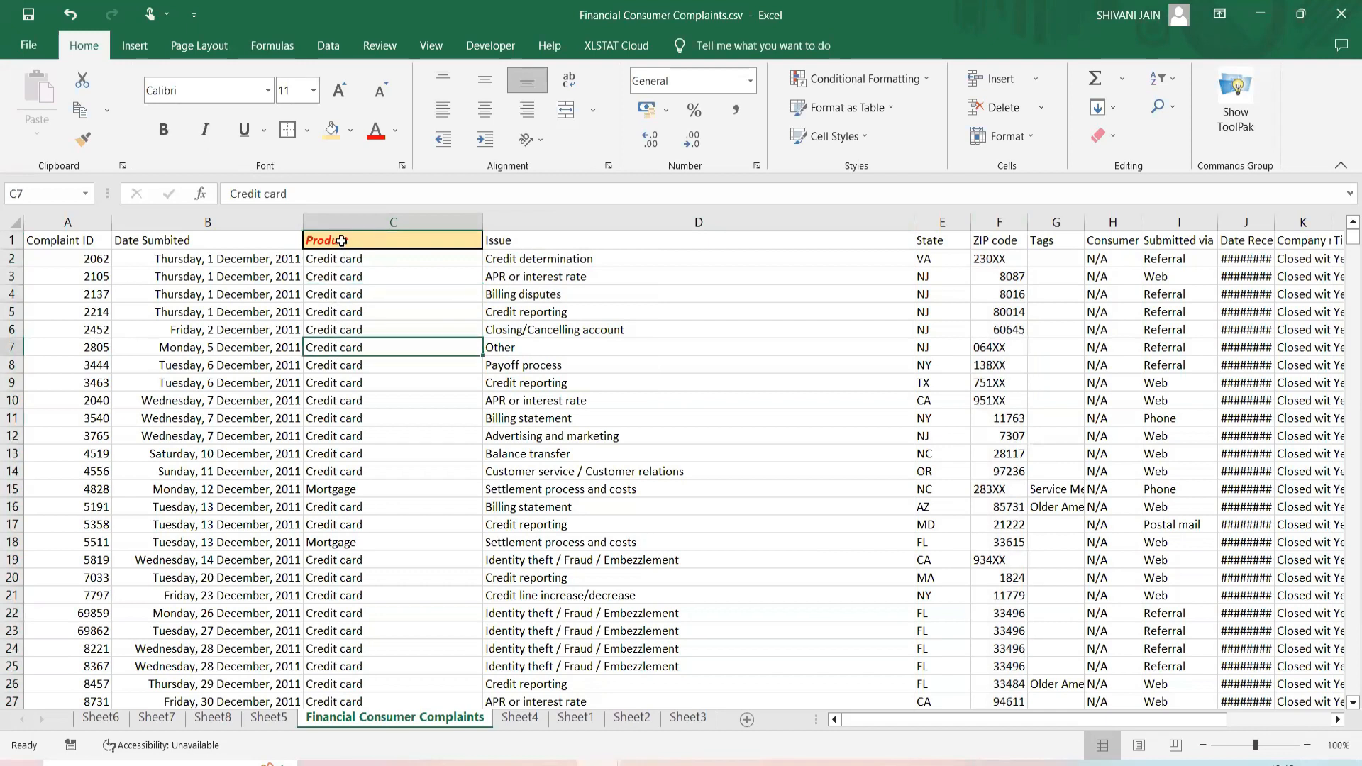
Copy the Product header's format from C1 onto the Tags header in G1 with Format Painter.
{"action": "left_click", "coordinate": [341, 242]}
{"action": "left_click", "coordinate": [83, 139]}
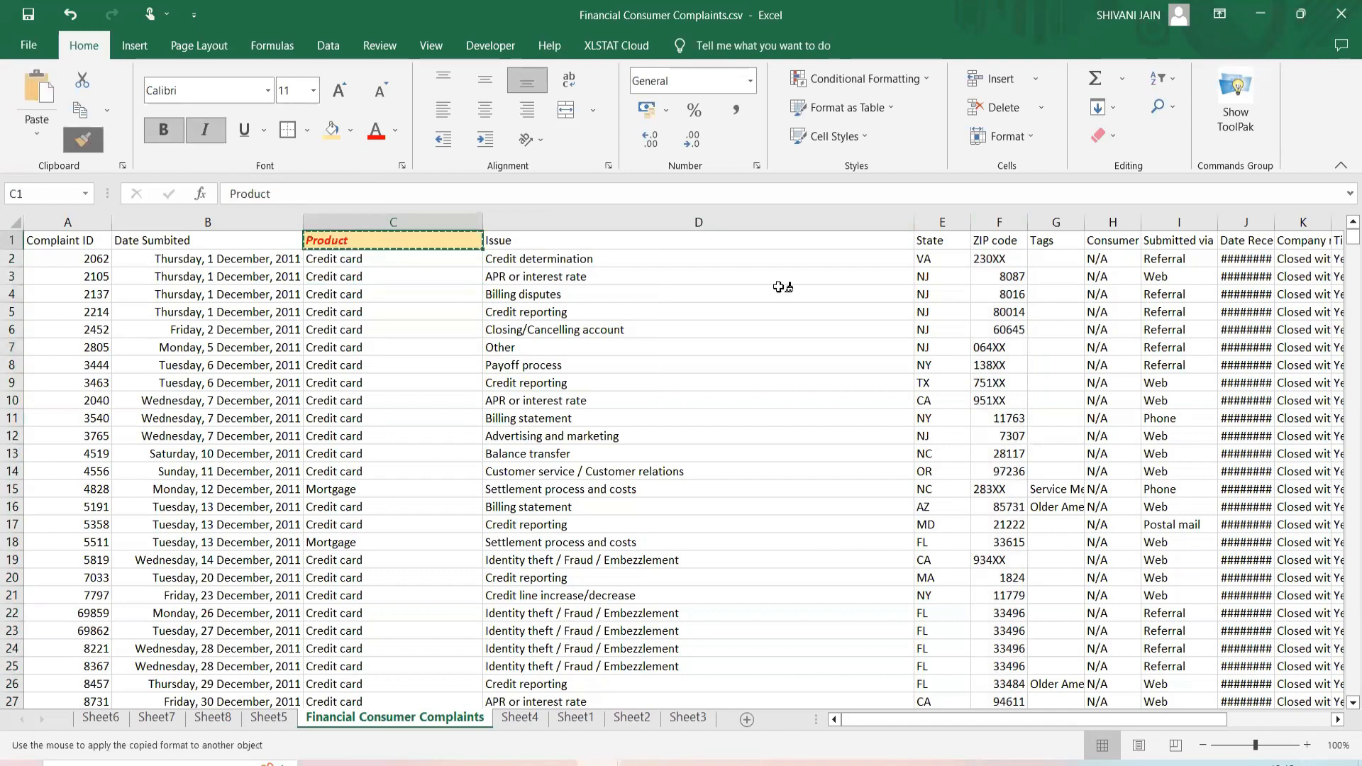
{"action": "left_click", "coordinate": [1042, 242]}
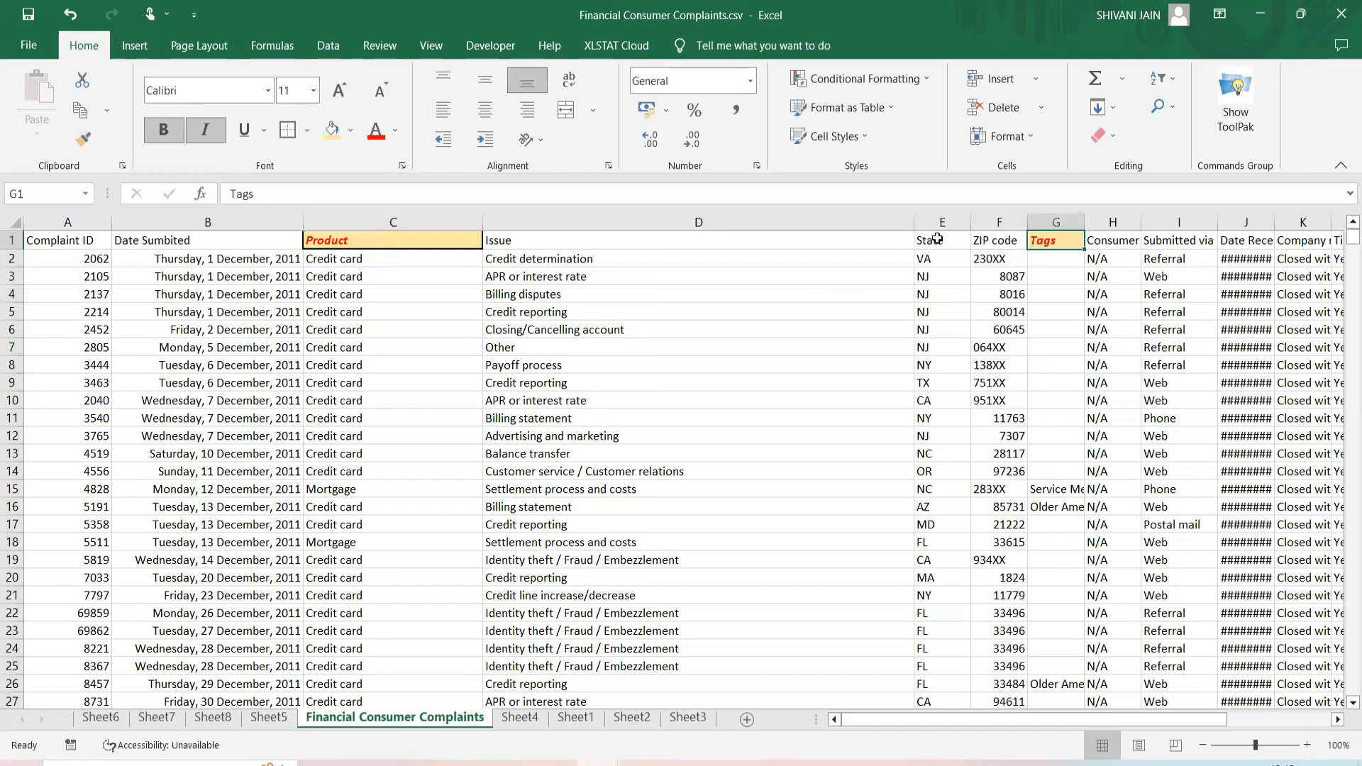
Lock Format Painter on the Tags header's format, apply it to the headers in D1, B1 and A1, and turn the painter off.
{"action": "double_click", "coordinate": [83, 139]}
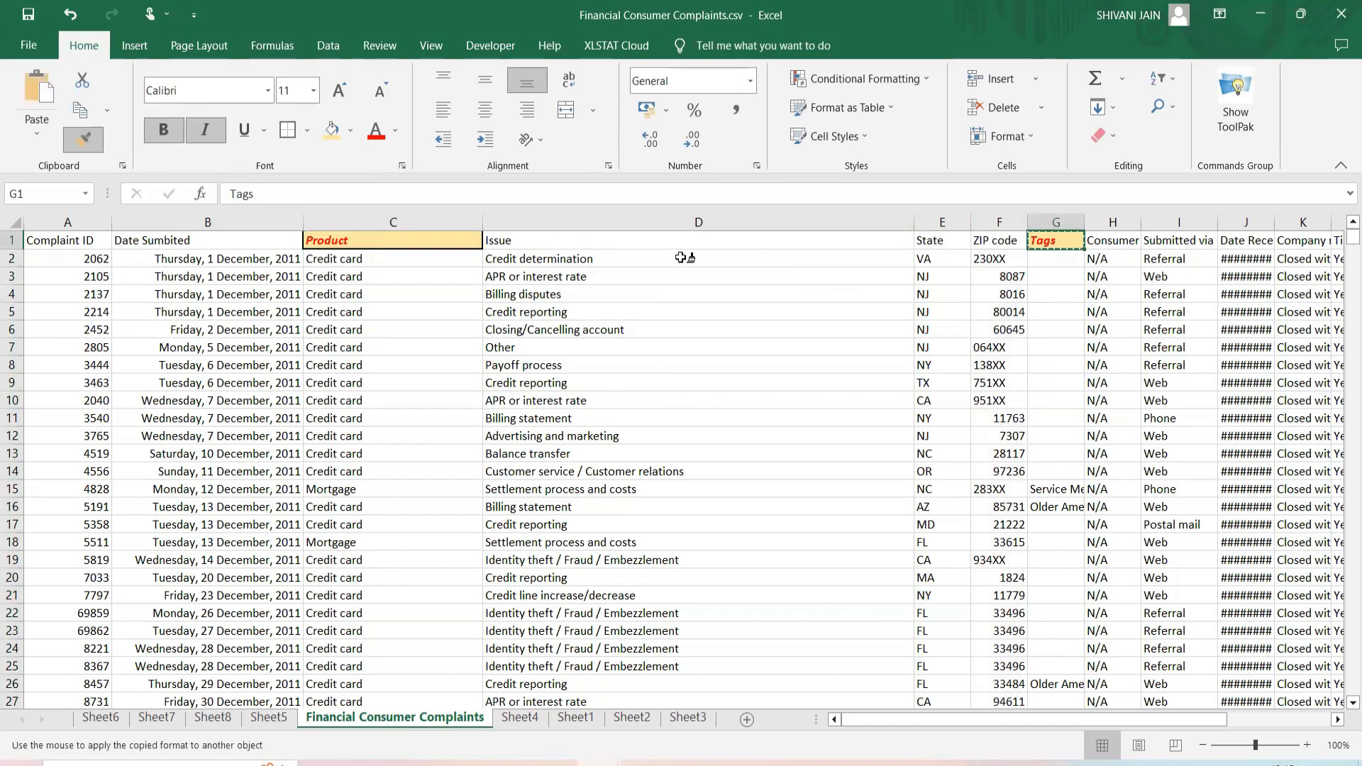
{"action": "left_click", "coordinate": [680, 242]}
{"action": "left_click", "coordinate": [145, 239]}
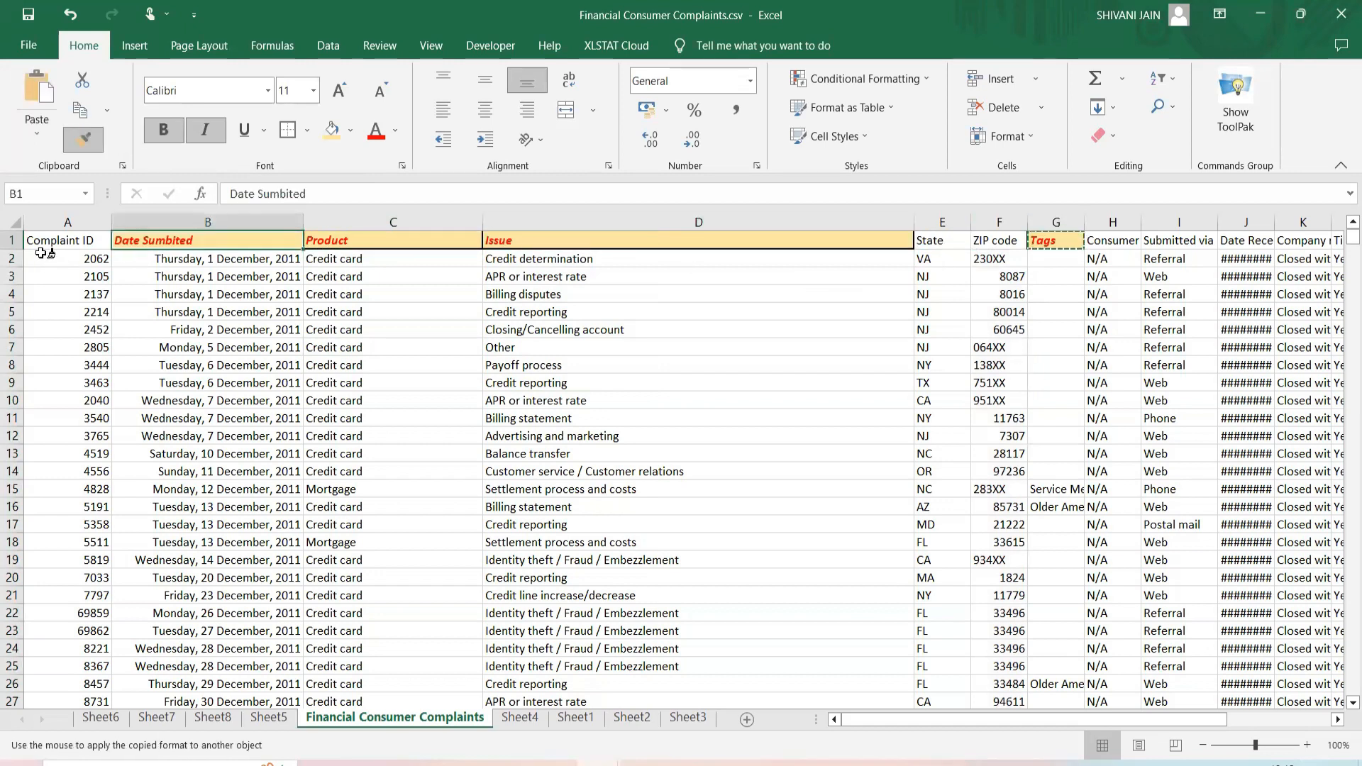
{"action": "left_click", "coordinate": [43, 245]}
{"action": "key", "text": "Escape"}
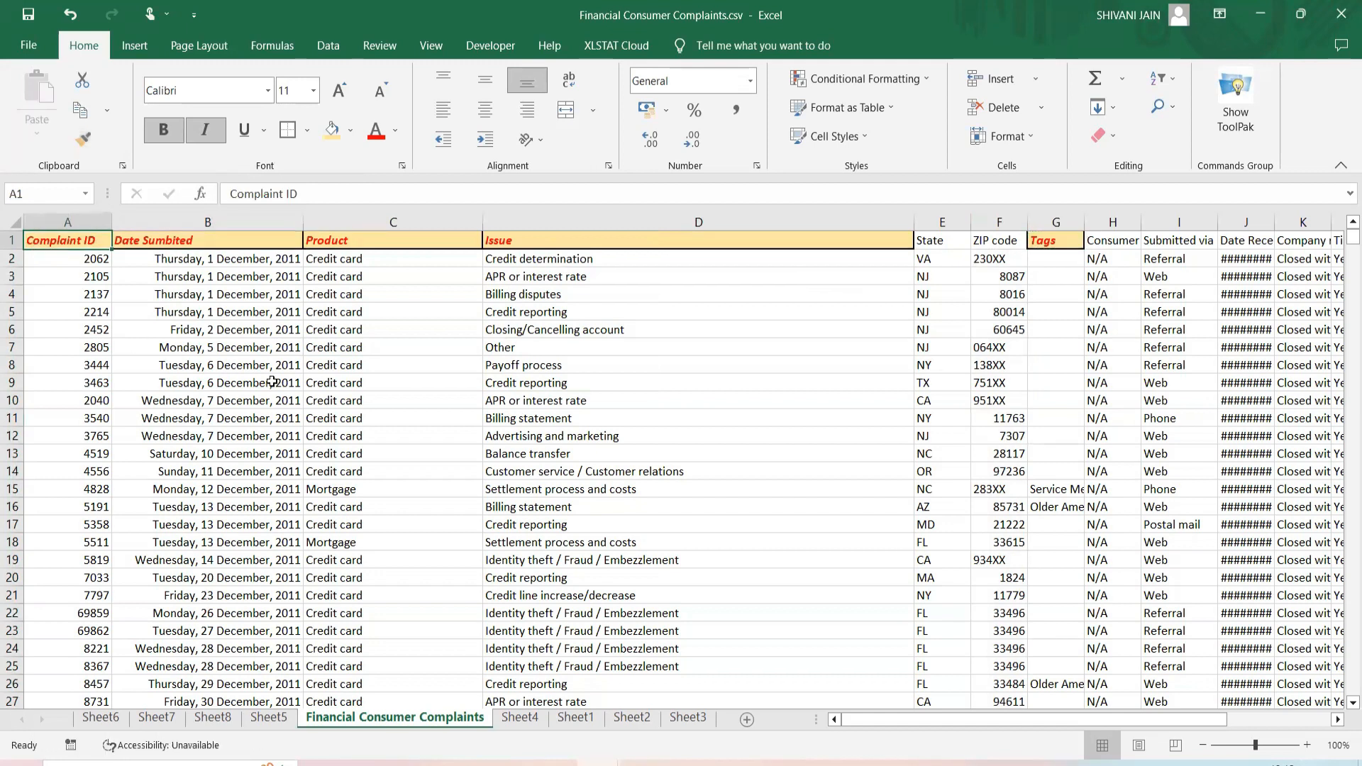
{"action": "left_click", "coordinate": [273, 382]}
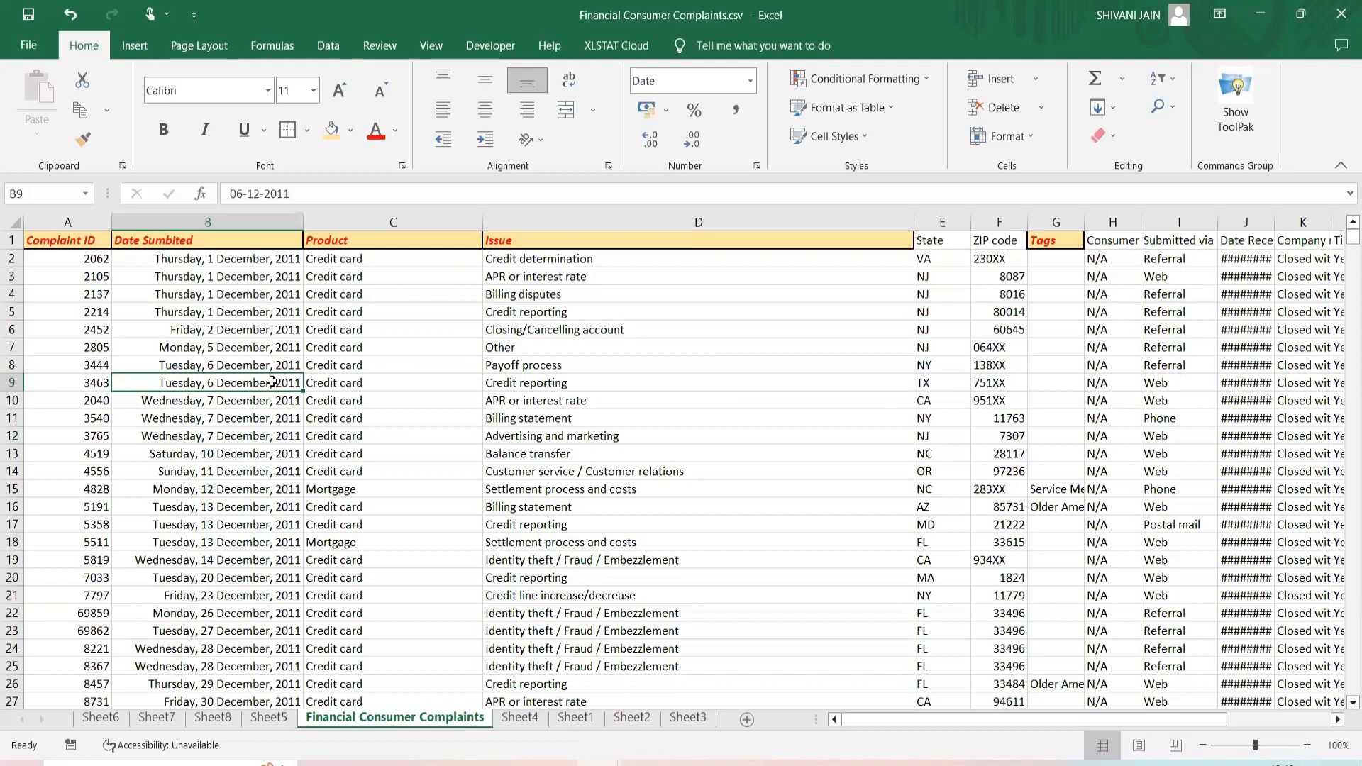
{"action": "left_click", "coordinate": [232, 499]}
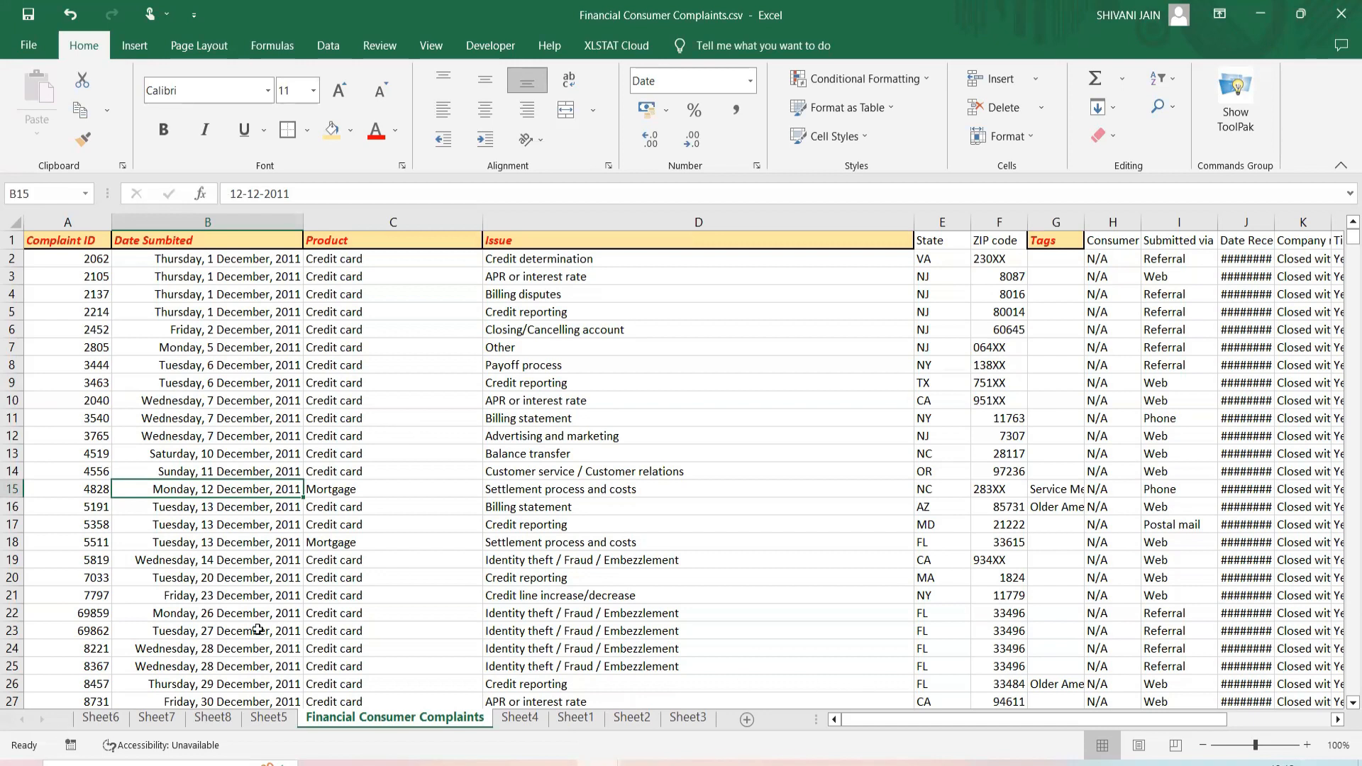
Insert a new blank worksheet and move it in front of Sheet6 as the workbook's first sheet.
{"action": "left_click", "coordinate": [98, 718]}
{"action": "left_click", "coordinate": [476, 683]}
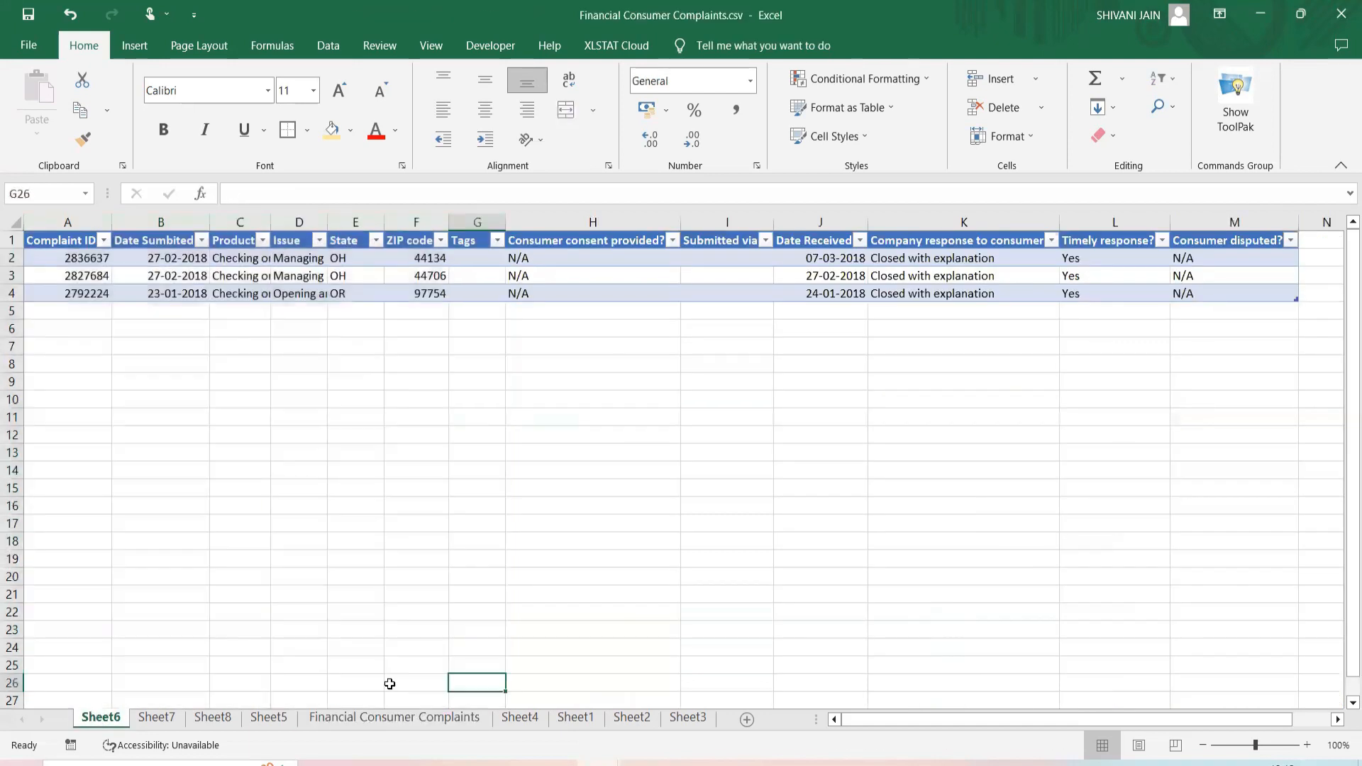
{"action": "left_click", "coordinate": [729, 719]}
{"action": "left_click", "coordinate": [733, 718]}
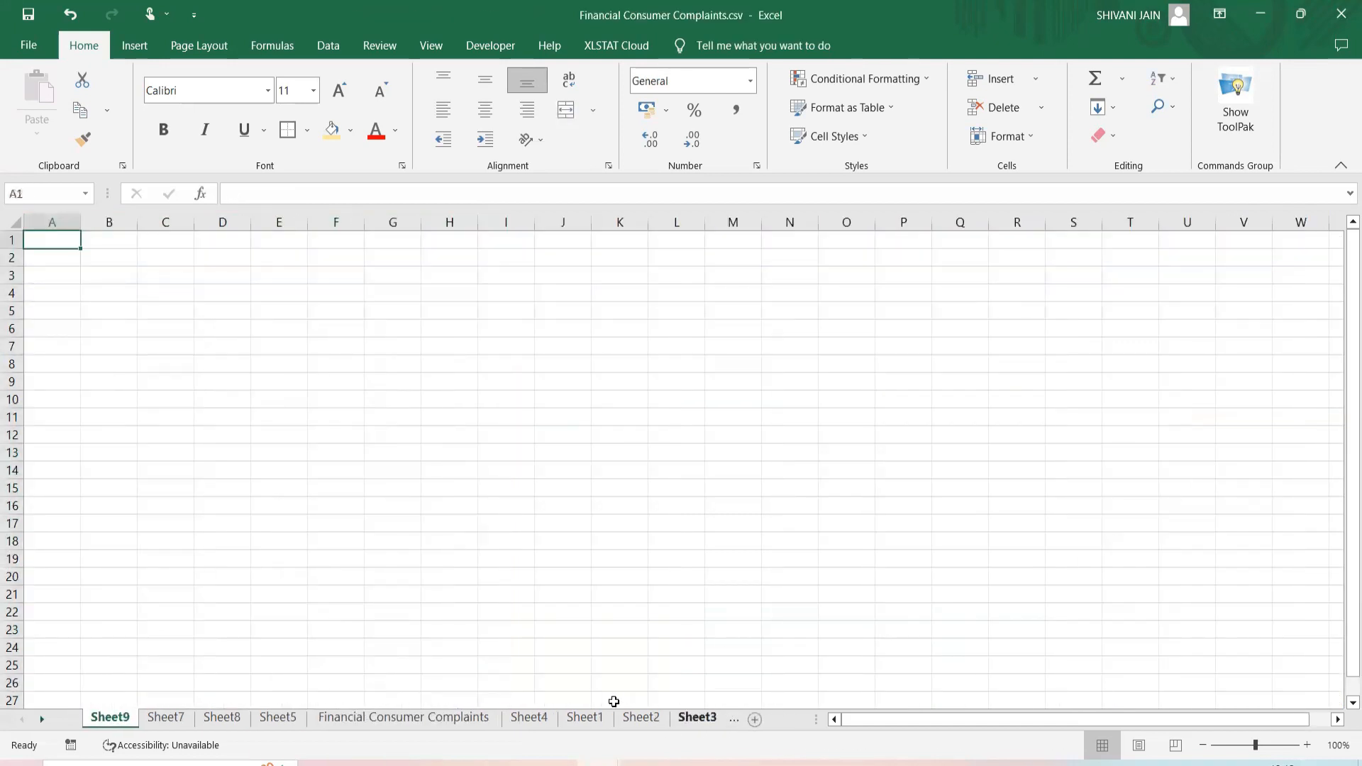
{"action": "mouse_move", "coordinate": [652, 706]}
{"action": "left_mouse_down"}
{"action": "mouse_move", "coordinate": [427, 726]}
{"action": "mouse_move", "coordinate": [25, 730]}
{"action": "left_mouse_up"}
{"action": "left_click_drag", "start_coordinate": [158, 722], "coordinate": [97, 727]}
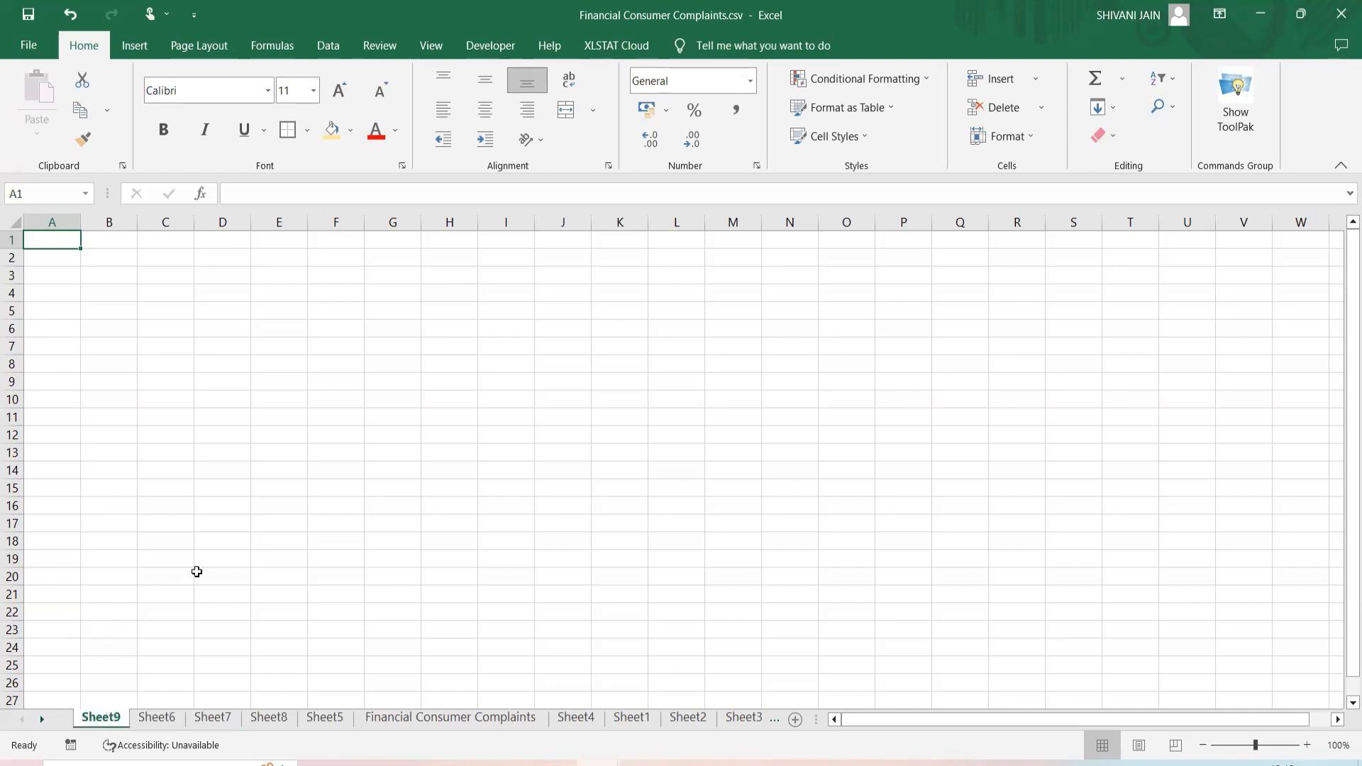
{"action": "left_click", "coordinate": [205, 575]}
{"action": "mouse_move", "coordinate": [687, 763]}
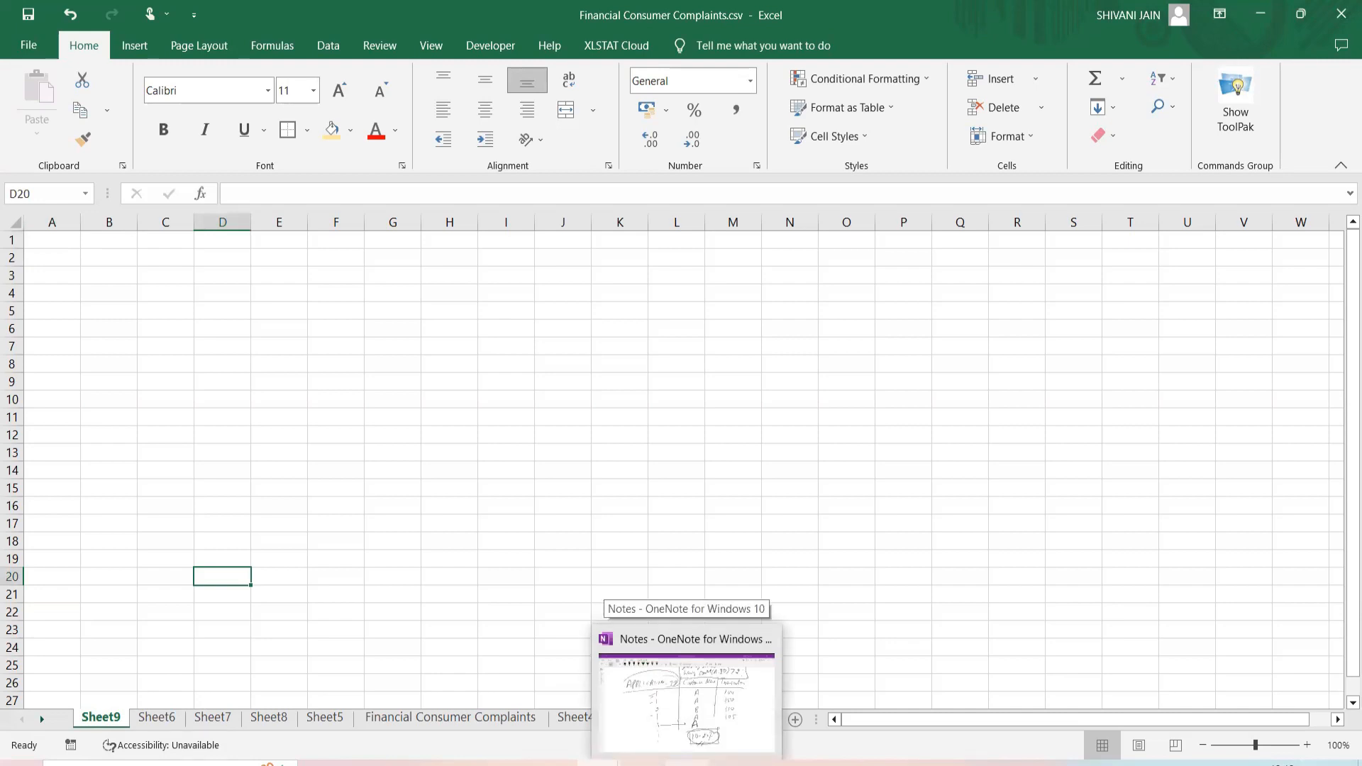
{"action": "left_click", "coordinate": [12, 452]}
{"action": "left_click", "coordinate": [220, 422]}
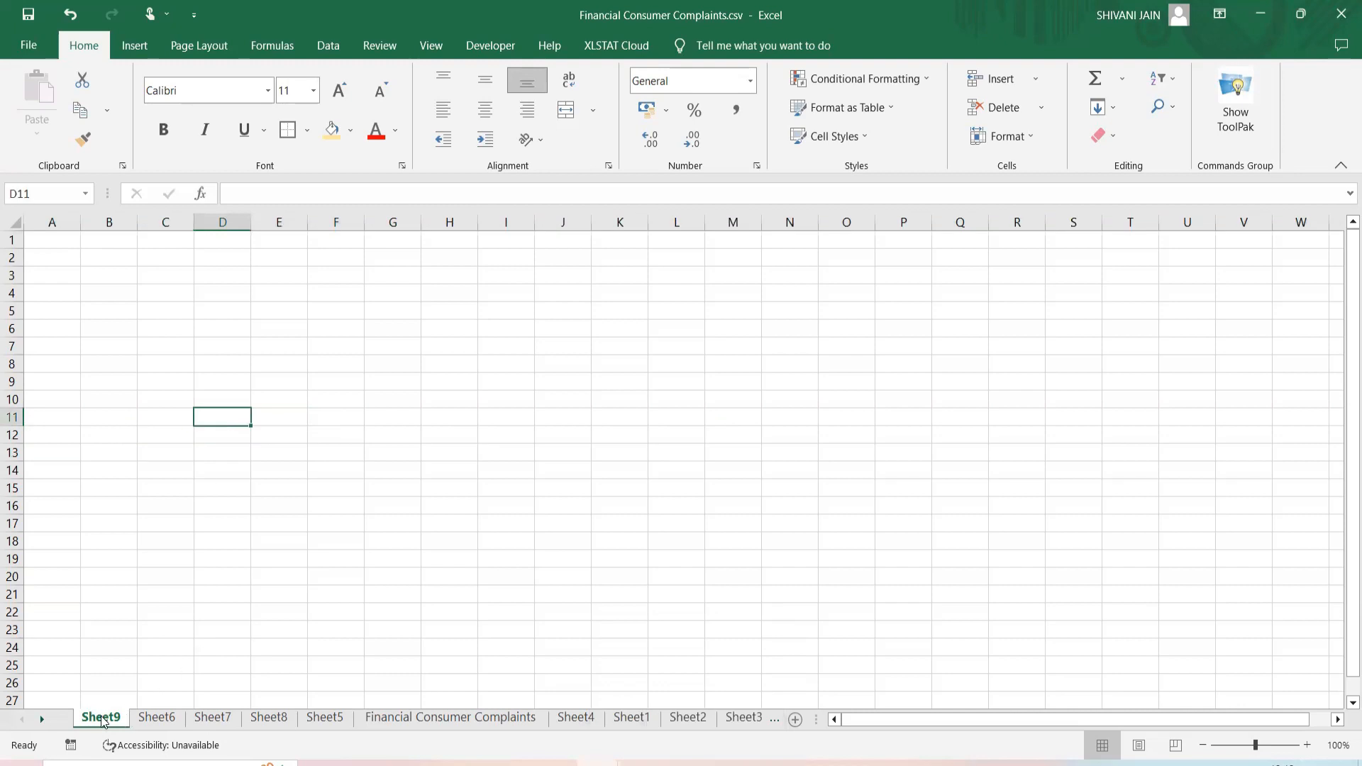
Rename Sheet6 as Customer.
{"action": "left_click", "coordinate": [159, 718], "text": "ctrl"}
{"action": "left_click", "coordinate": [167, 724]}
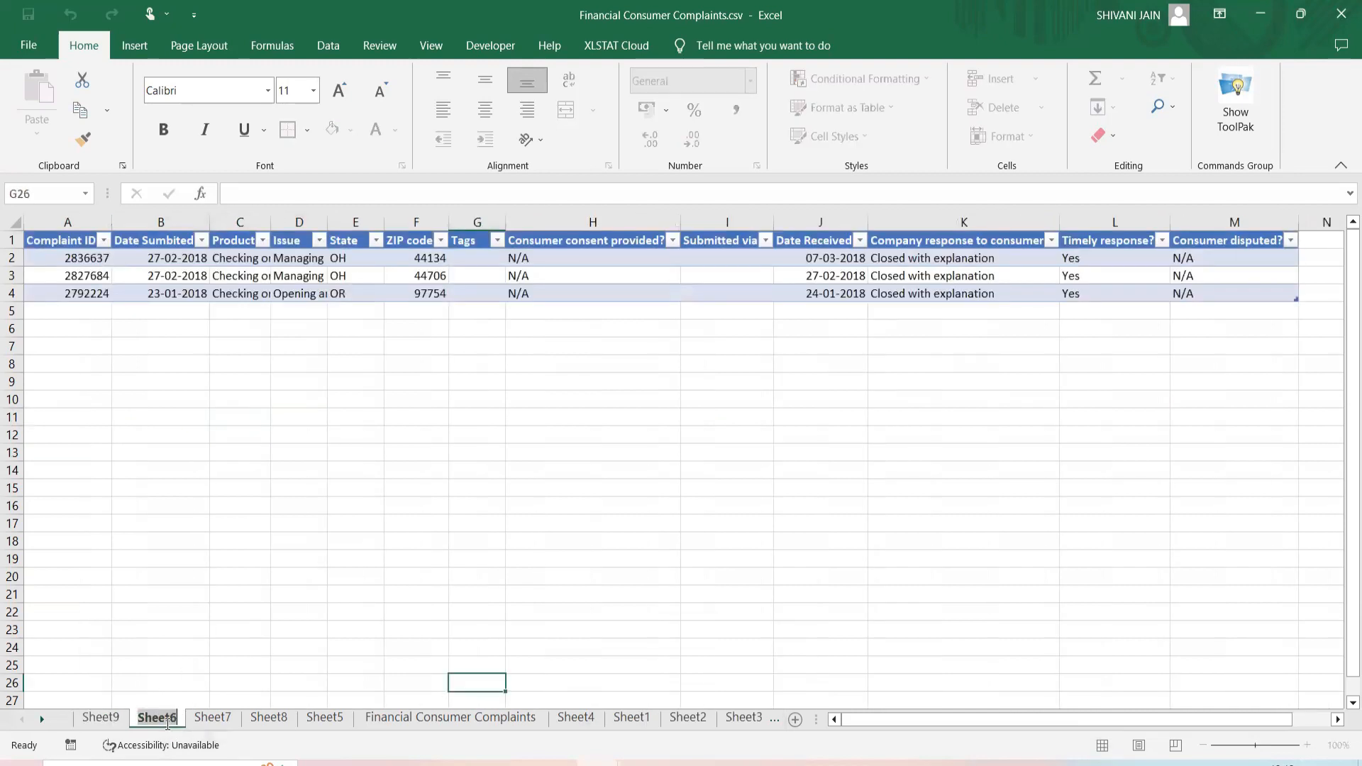
{"action": "type", "text": "Customer"}
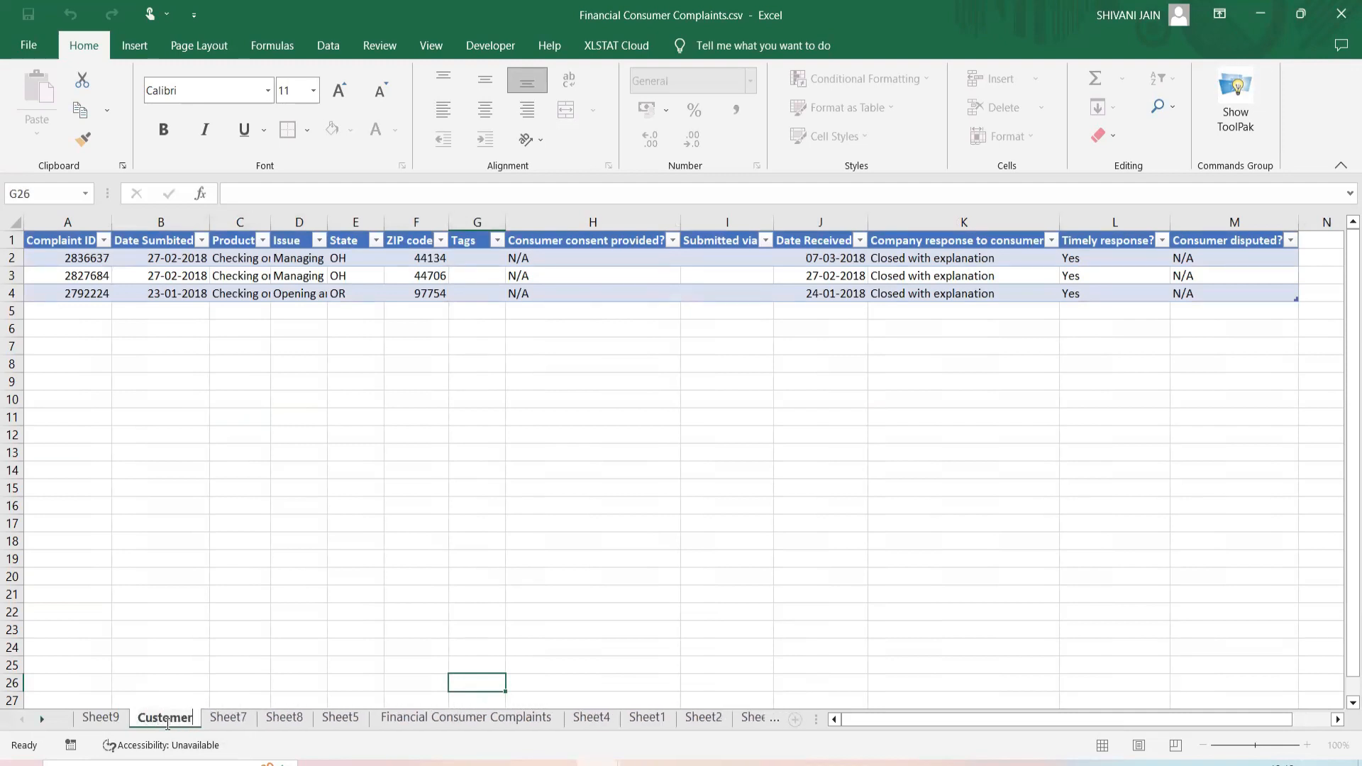
{"action": "key", "text": "Return"}
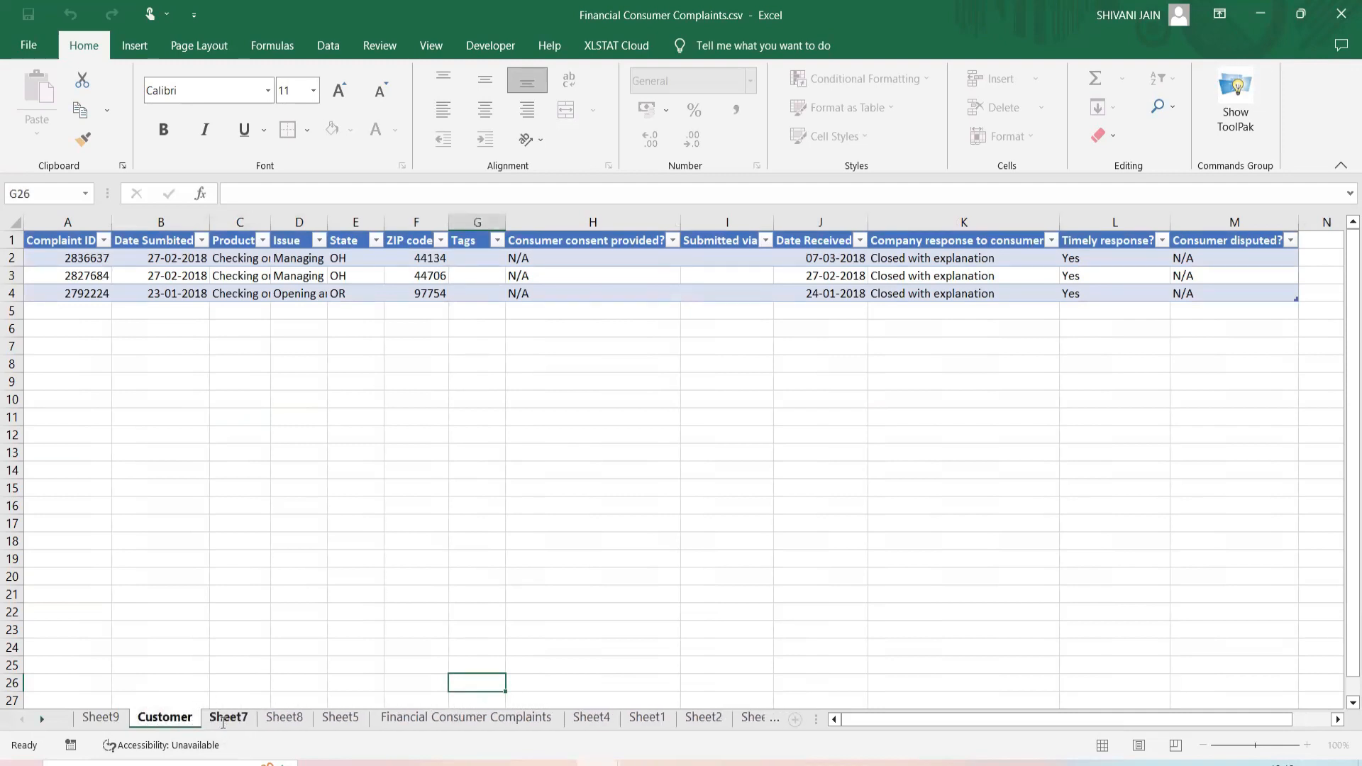
Rename Sheet7 as Sales.
{"action": "left_click", "coordinate": [222, 723]}
{"action": "double_click", "coordinate": [223, 718]}
{"action": "type", "text": "Sales"}
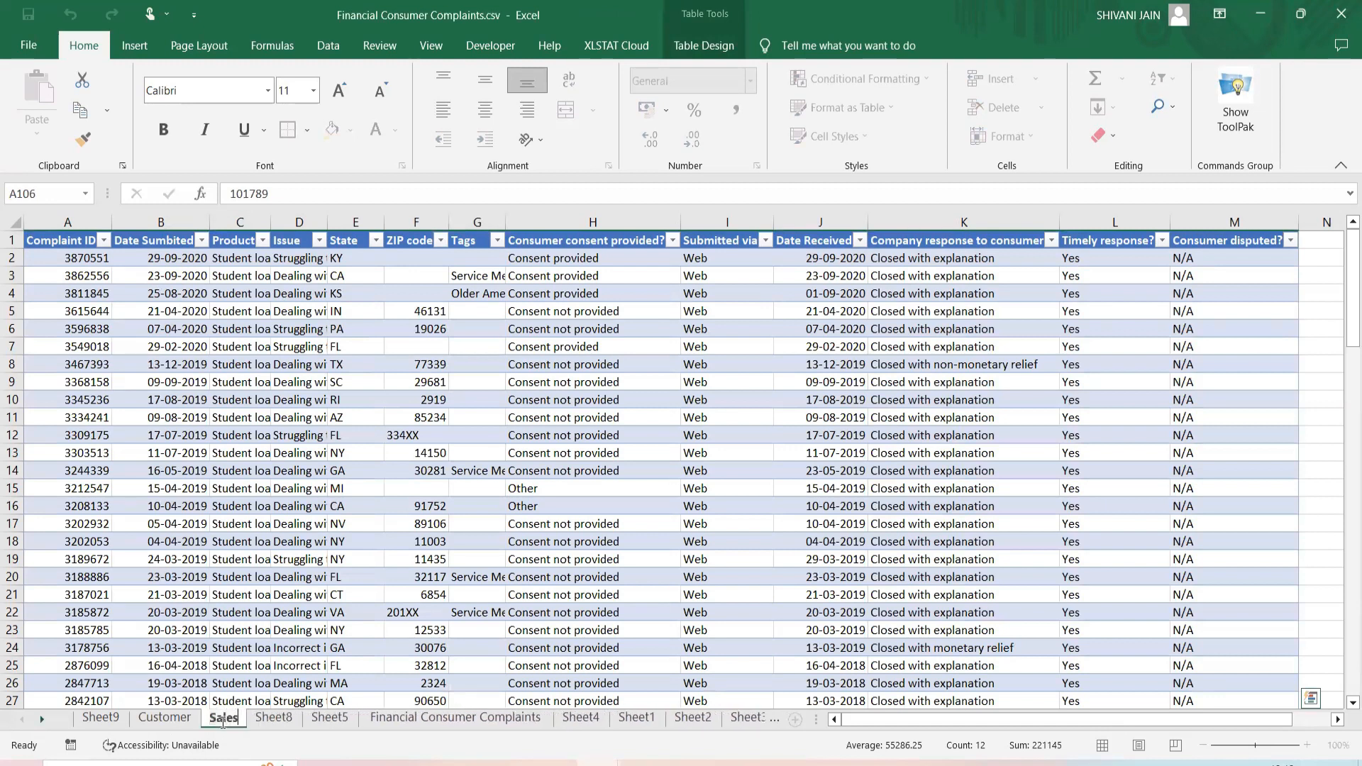
{"action": "key", "text": "Return"}
Rename Sheet8 as Purchases.
{"action": "left_click", "coordinate": [272, 719]}
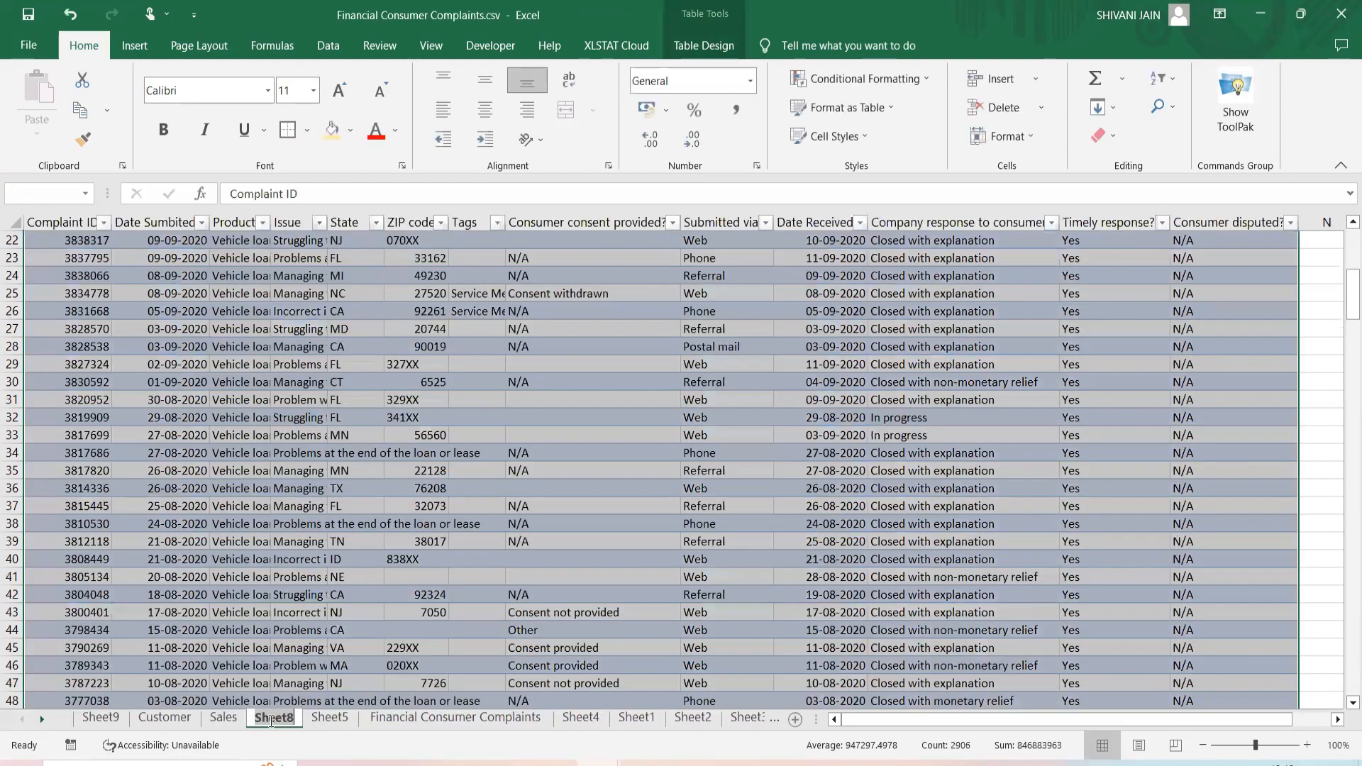
{"action": "double_click", "coordinate": [272, 719]}
{"action": "type", "text": "Purchases"}
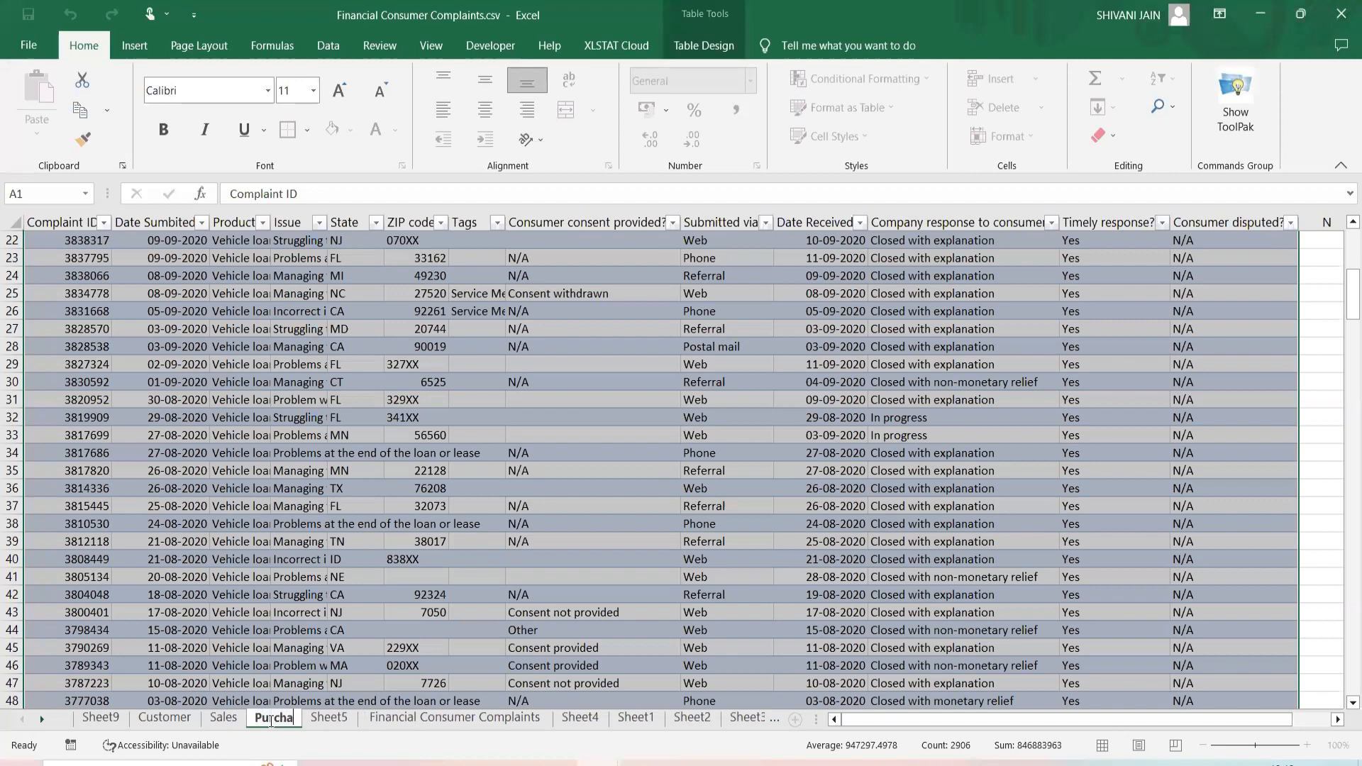
{"action": "key", "text": "Return"}
{"action": "left_click", "coordinate": [272, 600]}
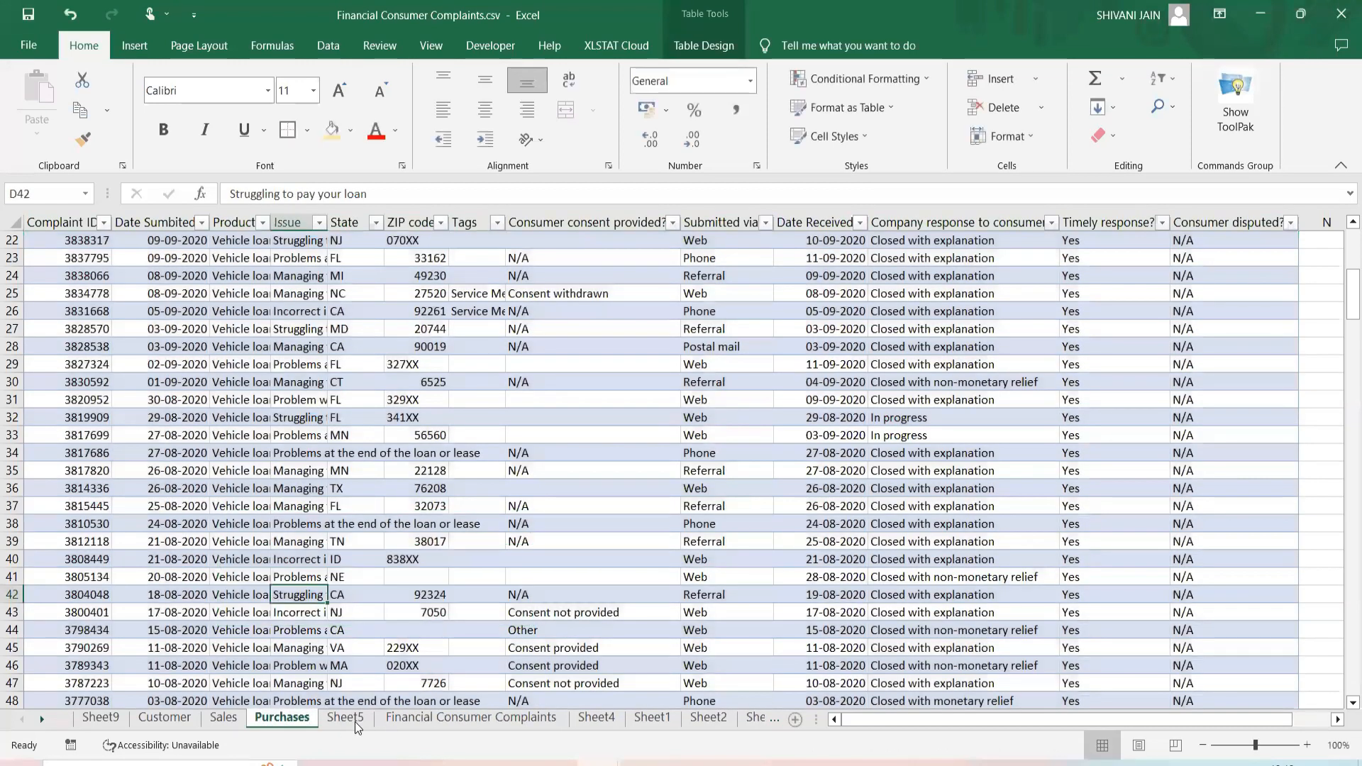
Rename Sheet5 as Employees.
{"action": "left_click", "coordinate": [345, 718]}
{"action": "double_click", "coordinate": [346, 719]}
{"action": "type", "text": "Employees"}
{"action": "key", "text": "Return"}
{"action": "left_click", "coordinate": [256, 599]}
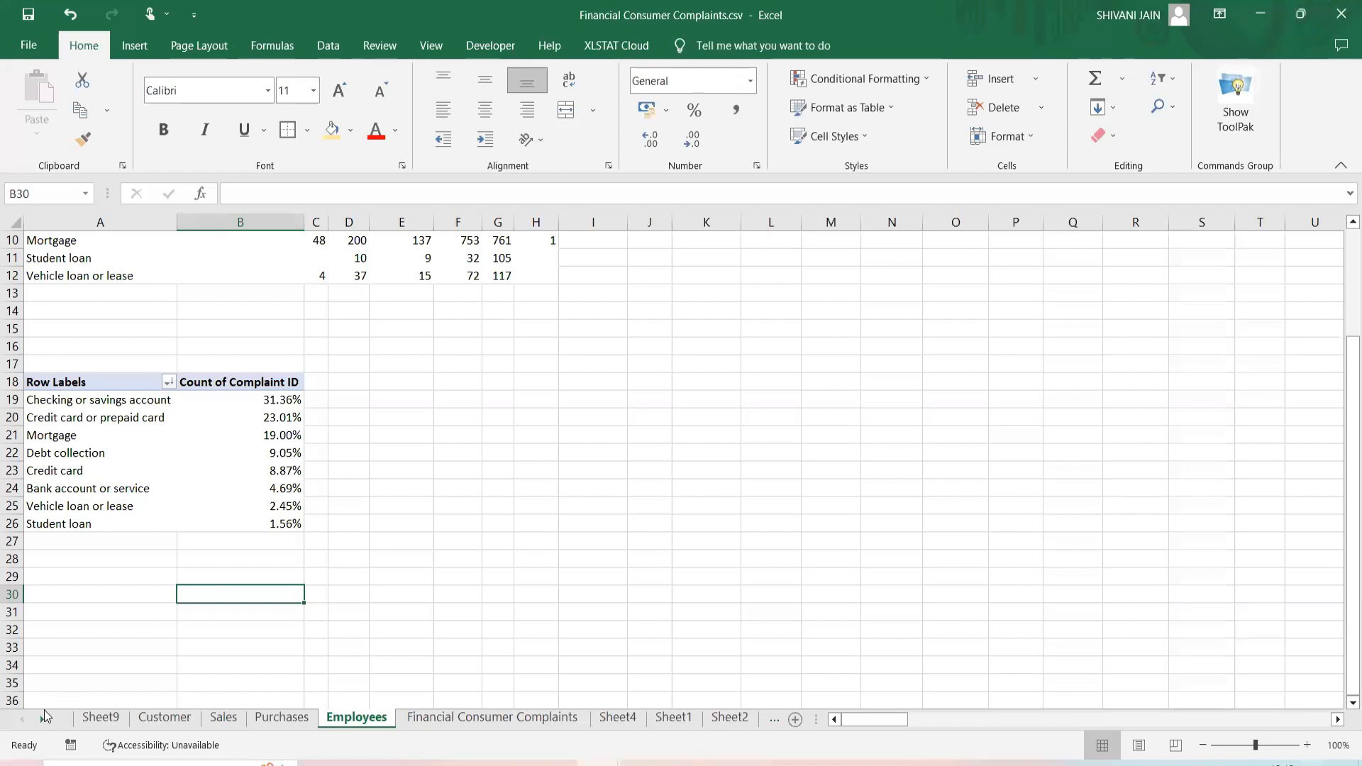
Rename the blank first worksheet, Sheet9, as Index.
{"action": "left_click", "coordinate": [107, 720]}
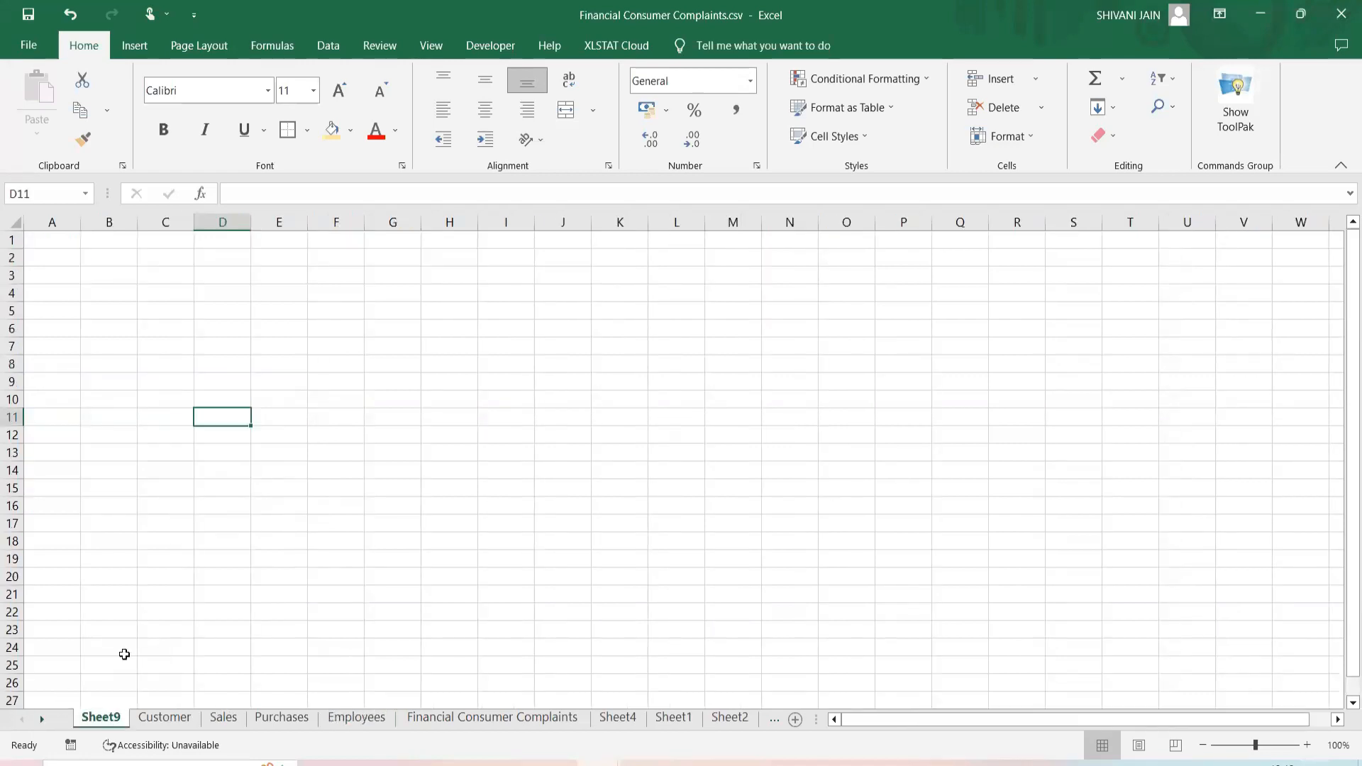
{"action": "double_click", "coordinate": [99, 718]}
{"action": "type", "text": "Indes"}
{"action": "key", "text": "BackSpace"}
{"action": "type", "text": "x"}
{"action": "left_click", "coordinate": [155, 551]}
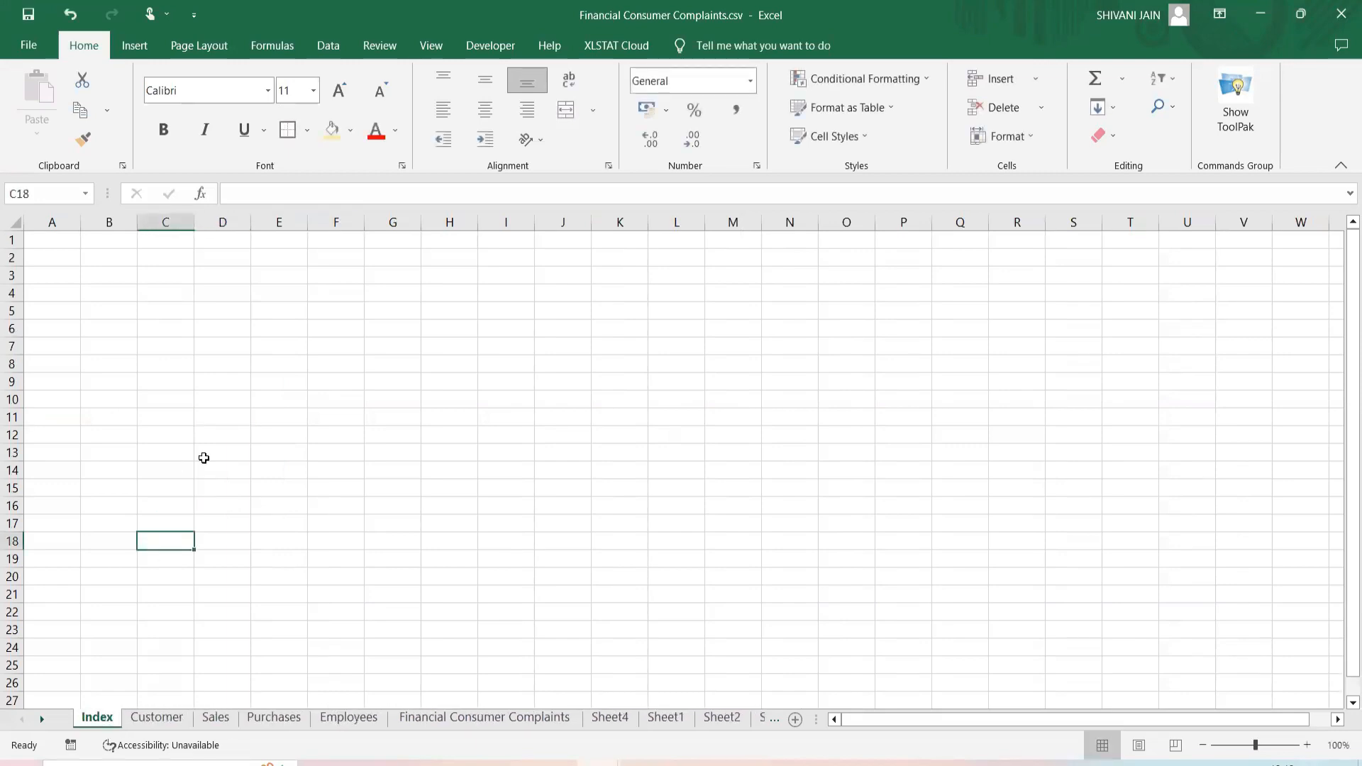
Start a numbered sheet list on the Index sheet with 1 Customer in A3:B3 and 2 Sales in A4:B4.
{"action": "left_click", "coordinate": [60, 276]}
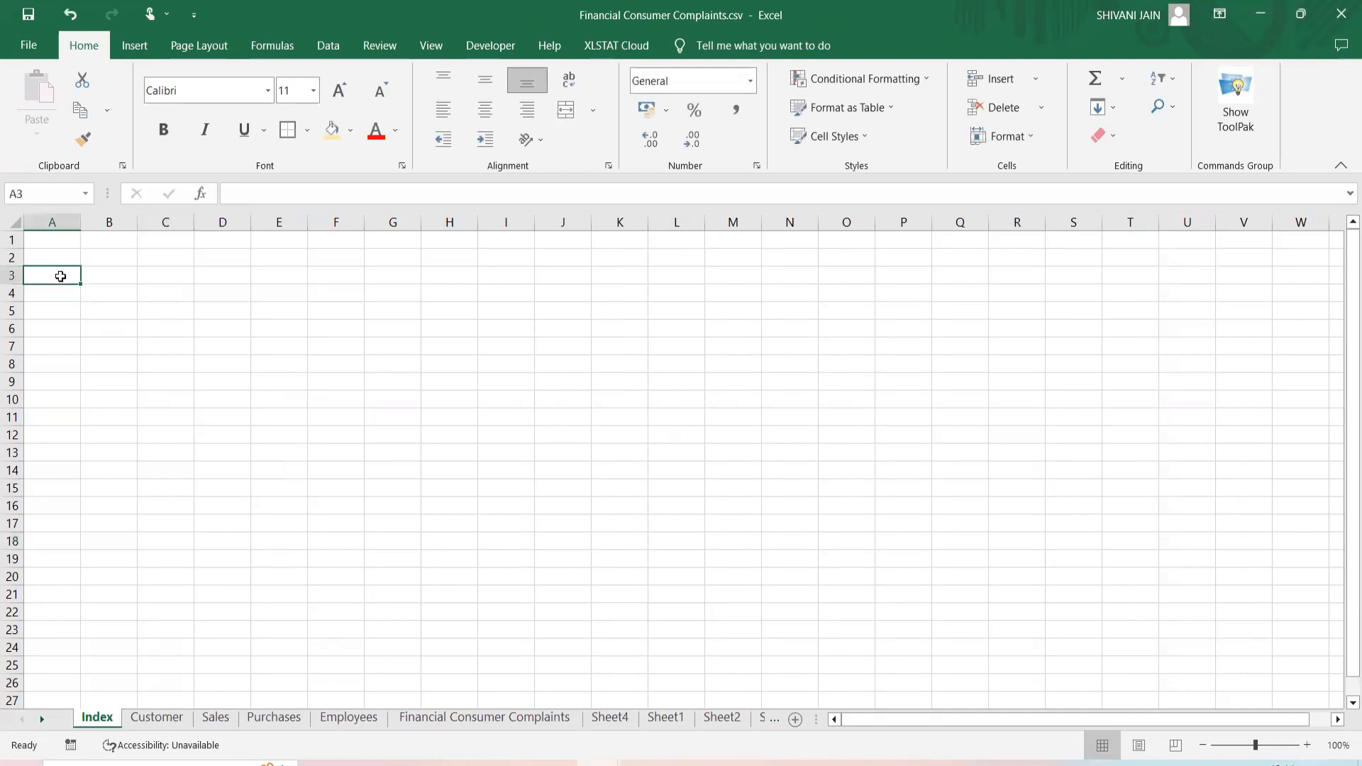
{"action": "type", "text": "1"}
{"action": "key", "text": "Tab"}
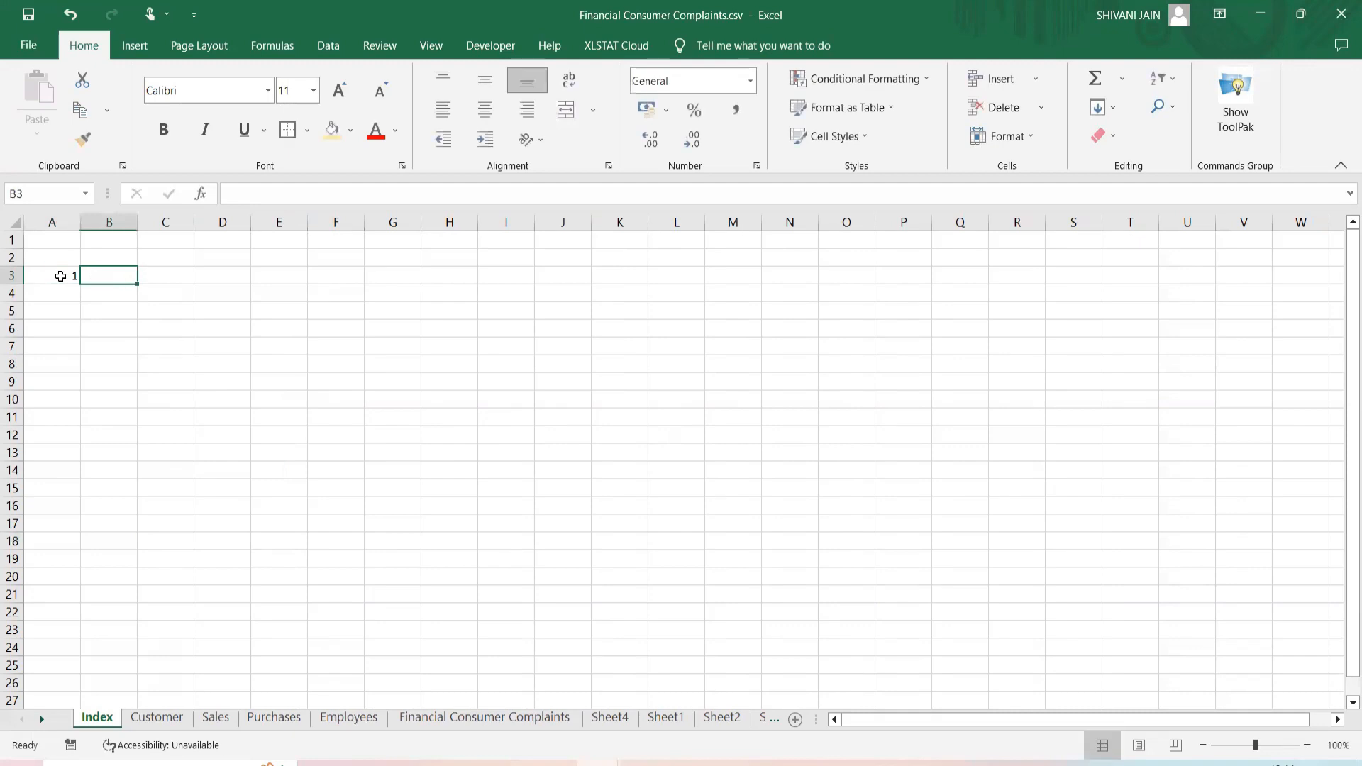
{"action": "type", "text": "Customer"}
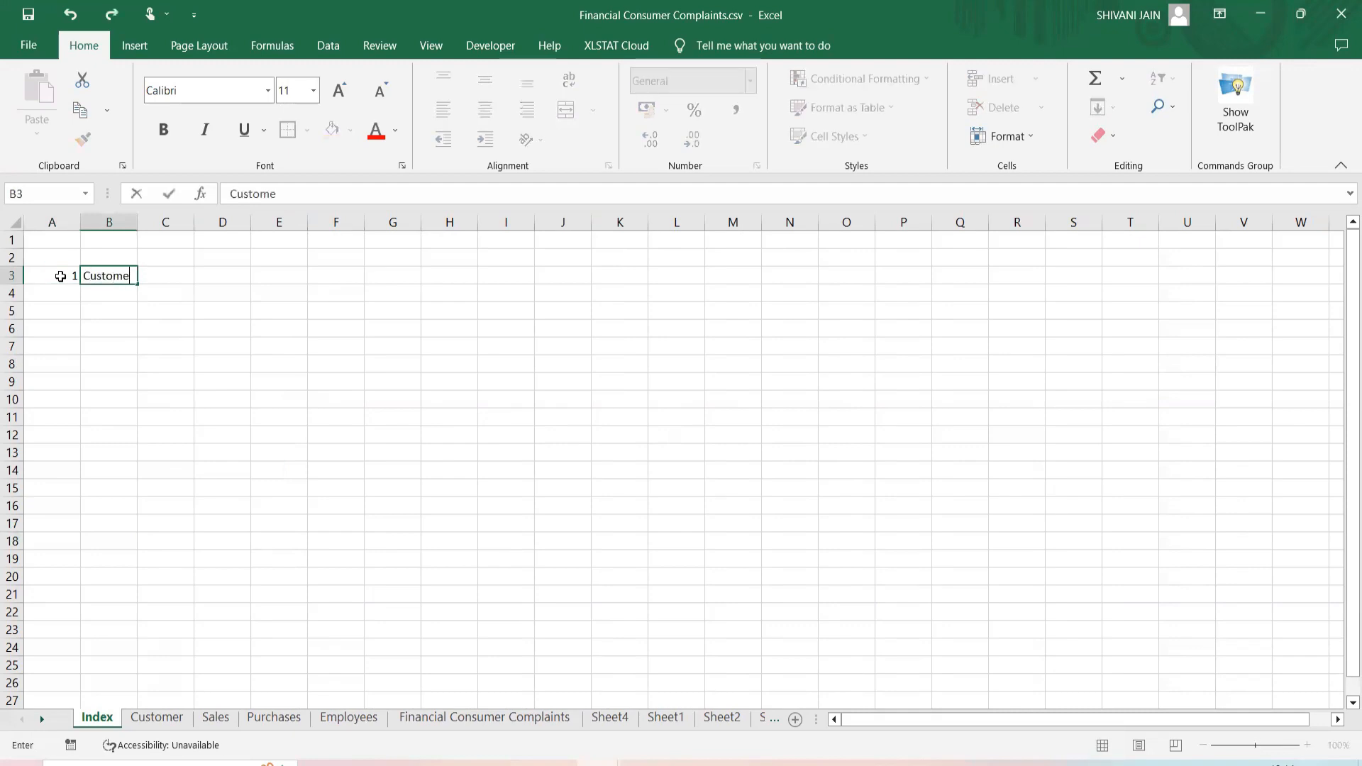
{"action": "key", "text": "Return"}
{"action": "type", "text": "2"}
{"action": "key", "text": "Tab"}
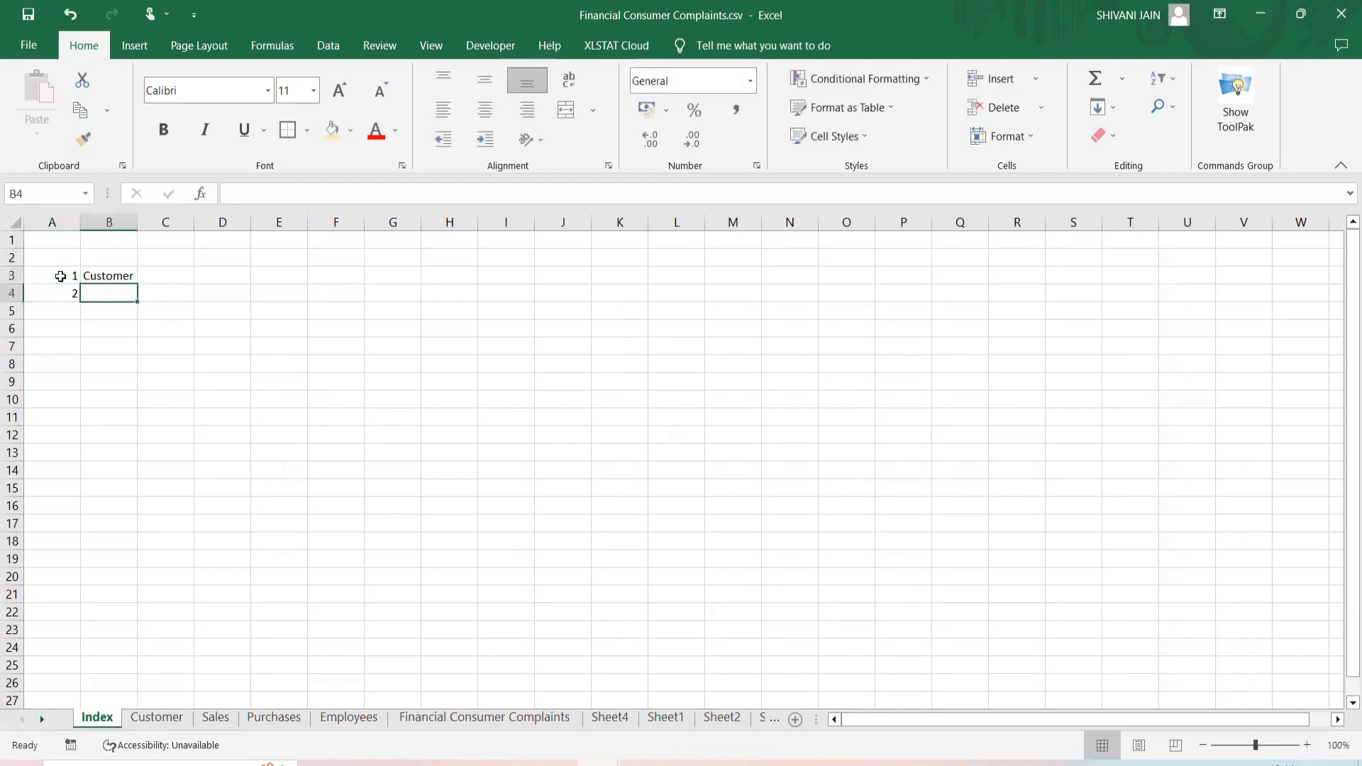
{"action": "type", "text": "Sales"}
{"action": "key", "text": "Return"}
Continue the numbered sheet list on the Index sheet with 3 Purchases in A5:B5 and 4 Employees in A6:B6.
{"action": "type", "text": "3"}
{"action": "key", "text": "Tab"}
{"action": "type", "text": "P"}
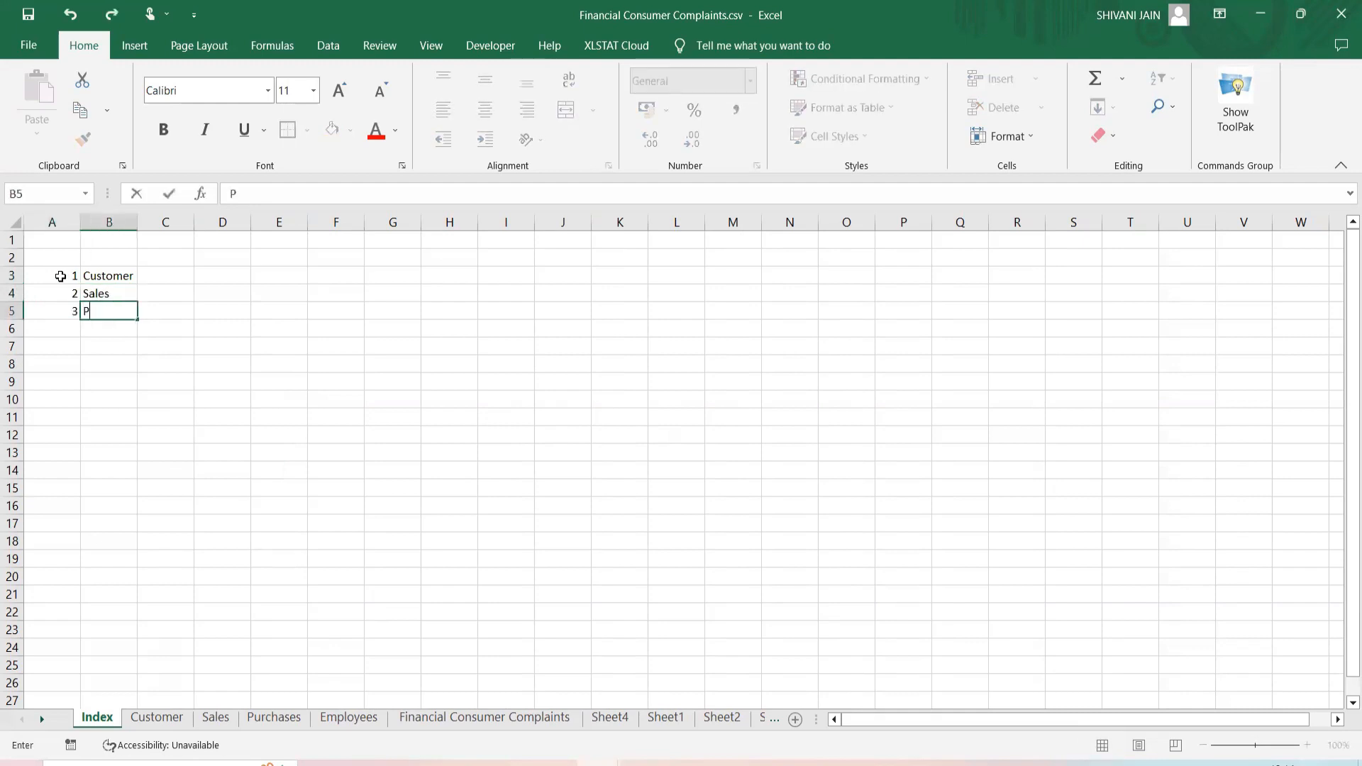
{"action": "type", "text": "urchases"}
{"action": "key", "text": "Return"}
{"action": "type", "text": "4"}
{"action": "key", "text": "Tab"}
{"action": "type", "text": "Emp"}
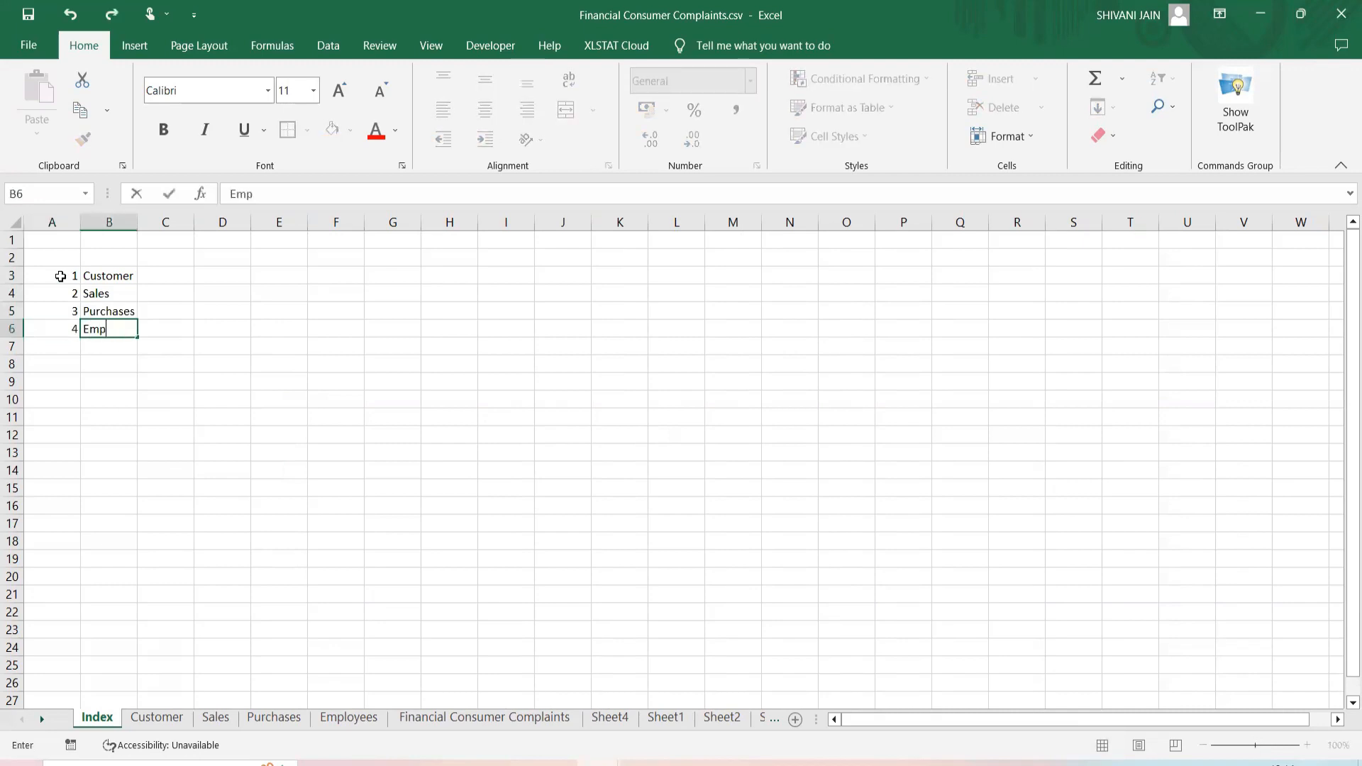
{"action": "type", "text": "loyees"}
{"action": "key", "text": "Return"}
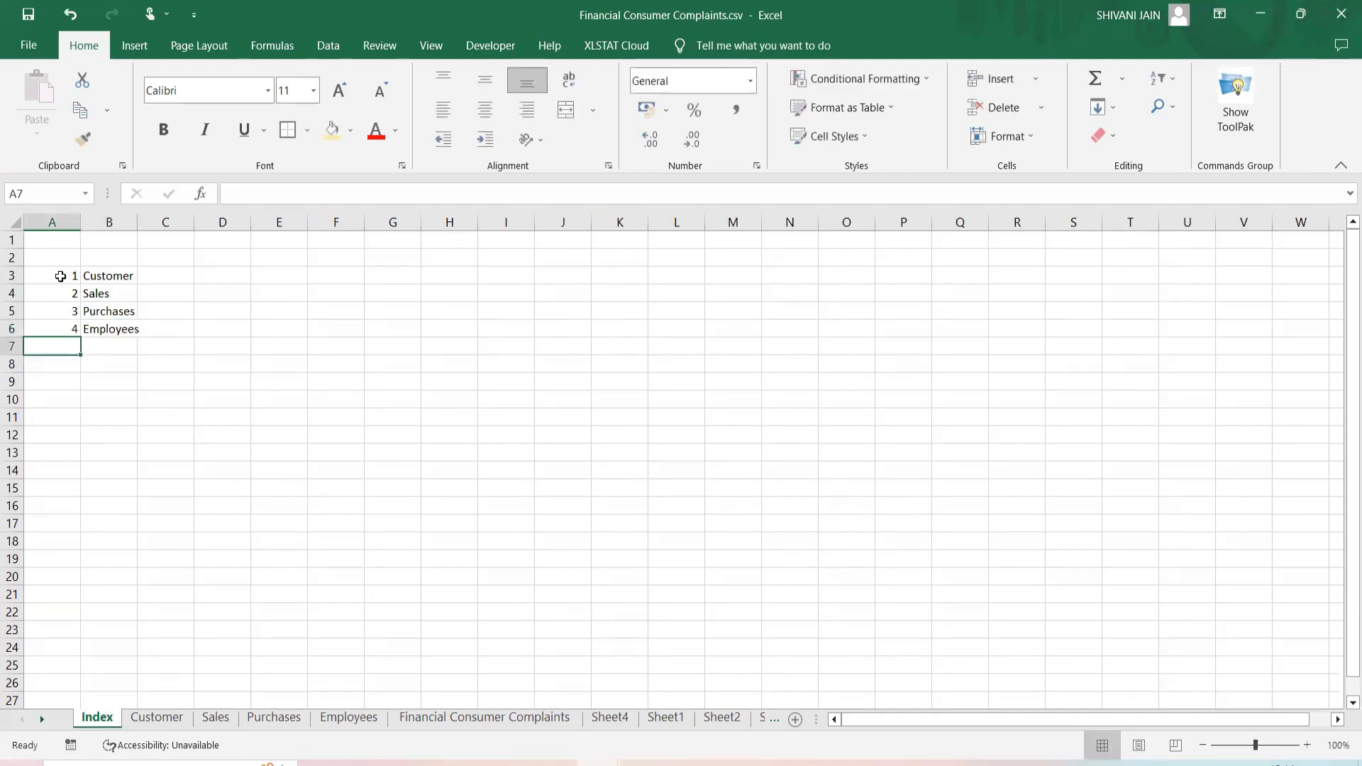
Add the example entry 25 Clients in A15:B15 of the Index sheet.
{"action": "left_click", "coordinate": [68, 484]}
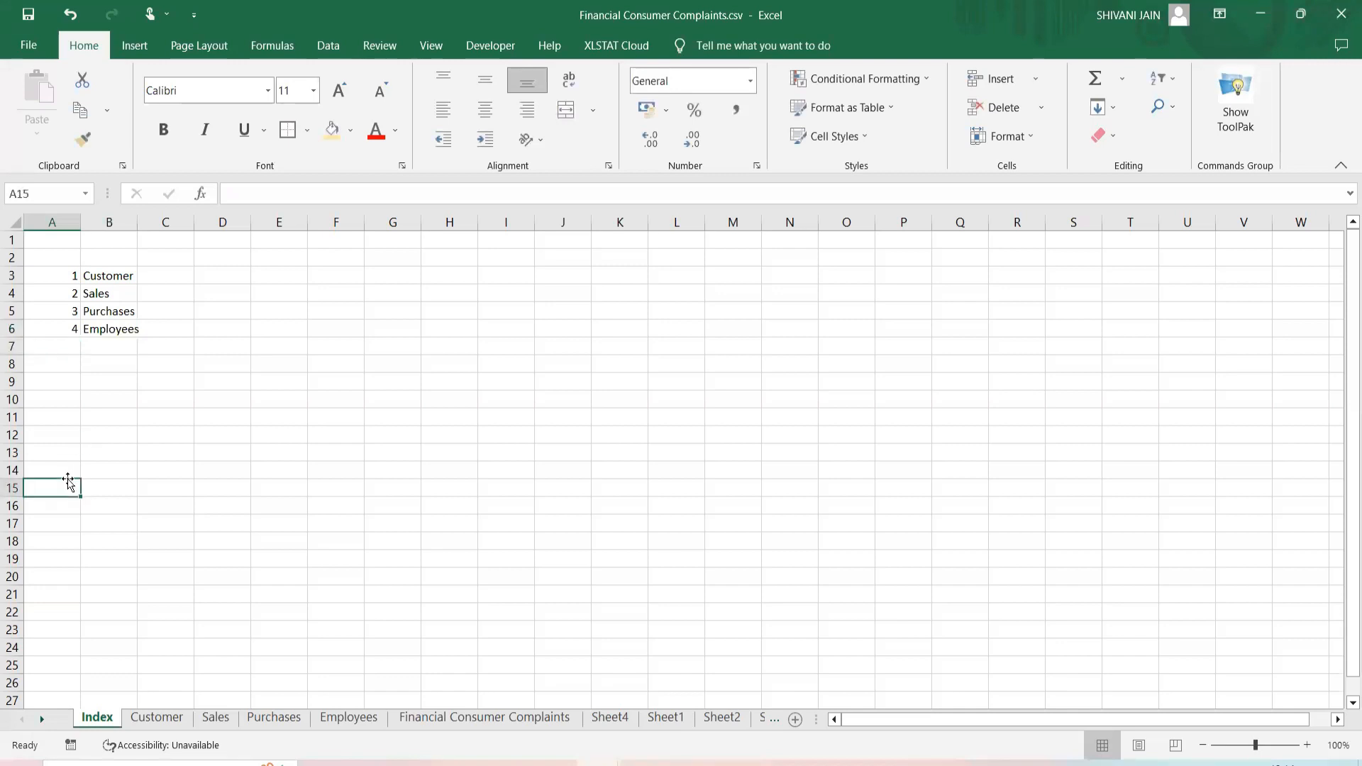
{"action": "type", "text": "25"}
{"action": "key", "text": "Tab"}
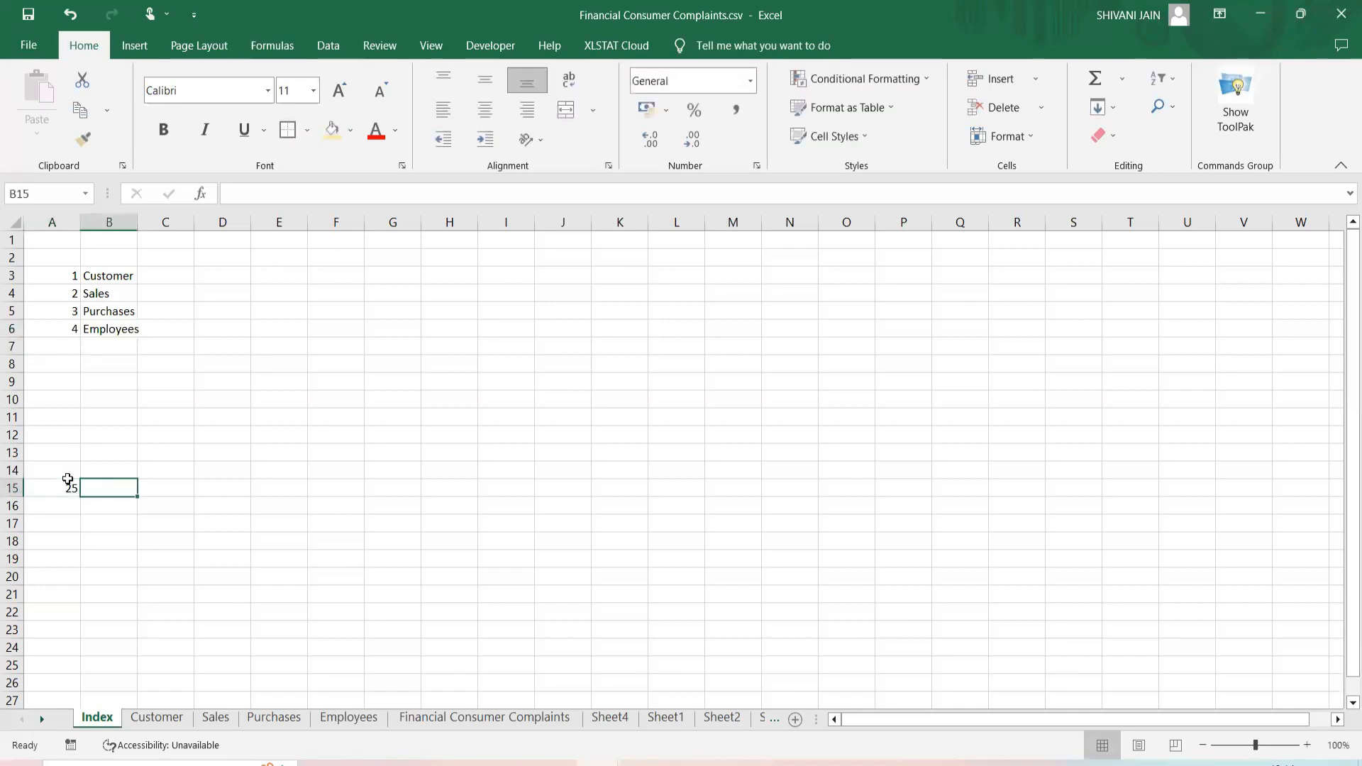
{"action": "type", "text": "Clients"}
{"action": "key", "text": "Return"}
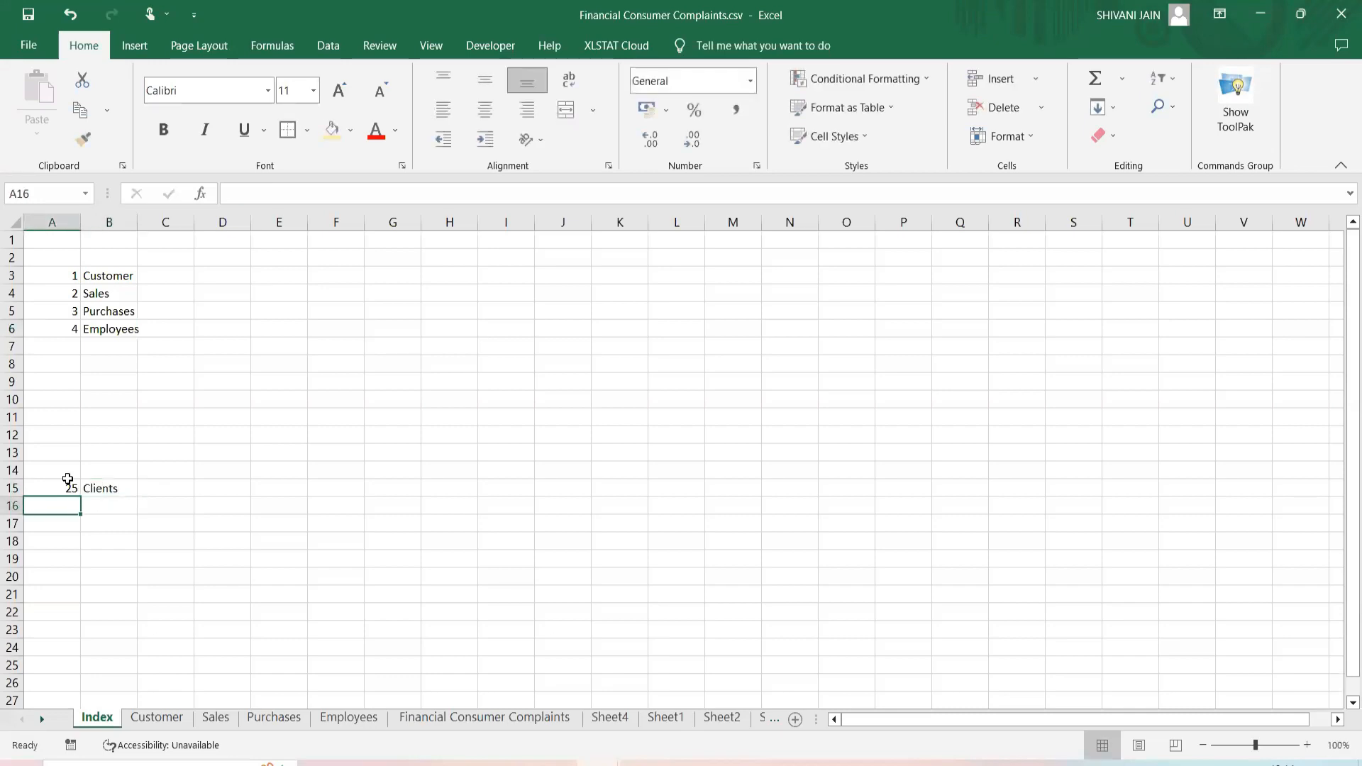
{"action": "left_click", "coordinate": [147, 541]}
{"action": "left_click_drag", "start_coordinate": [55, 487], "coordinate": [107, 486]}
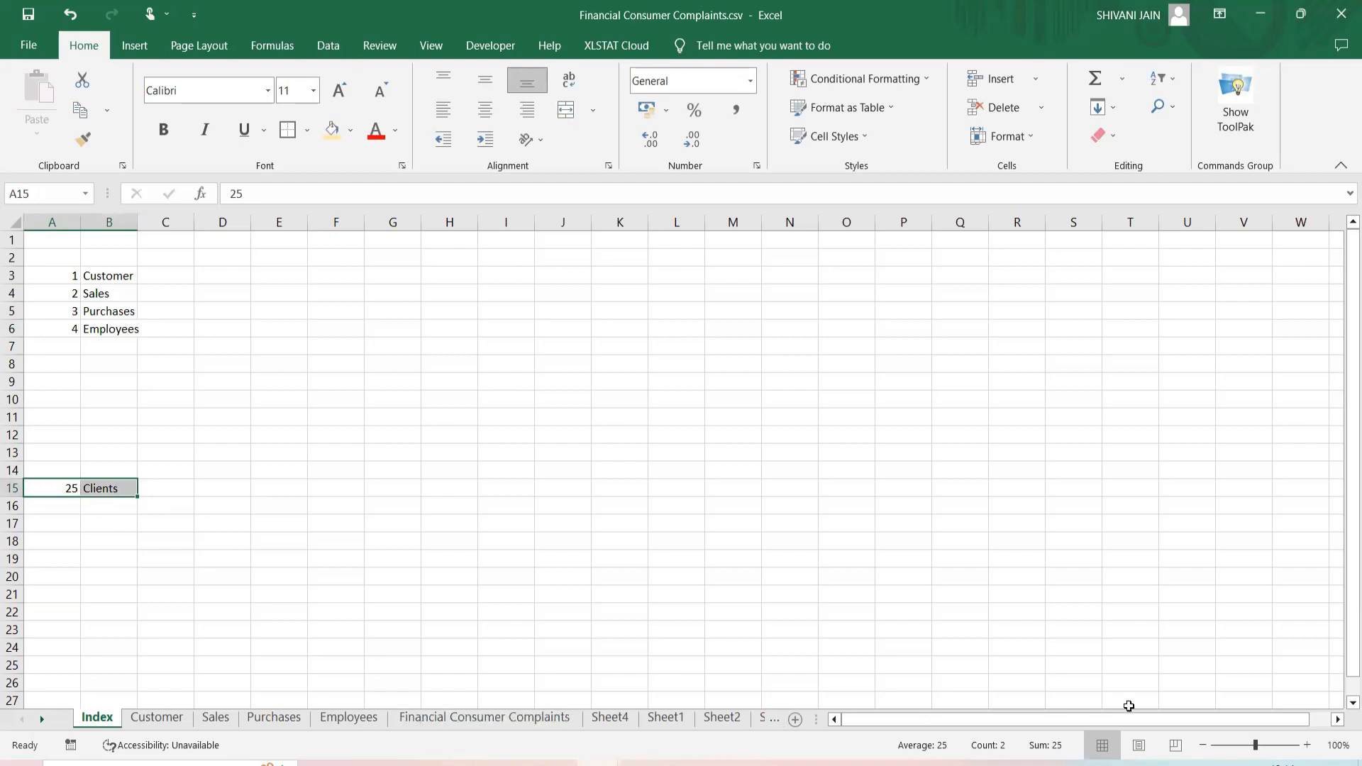
{"action": "left_click", "coordinate": [42, 719]}
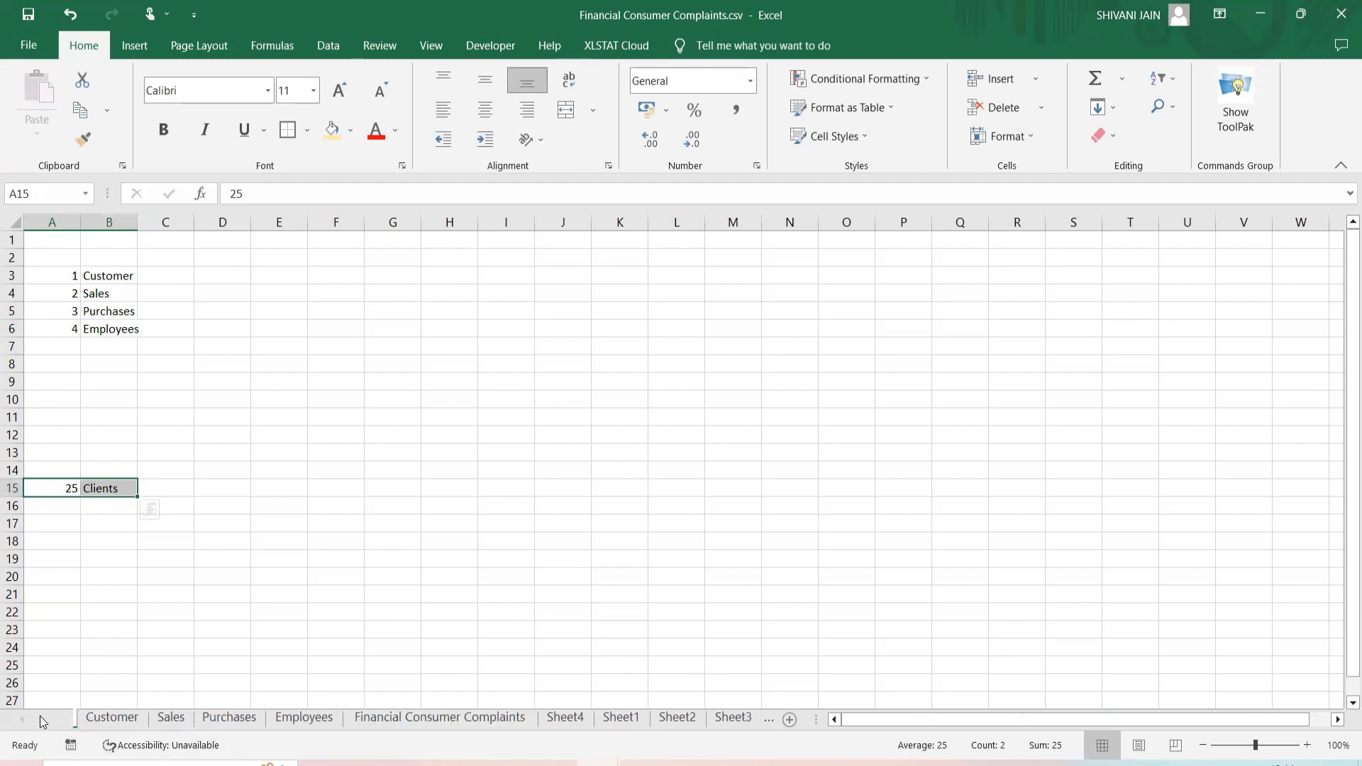
{"action": "left_click", "coordinate": [100, 490]}
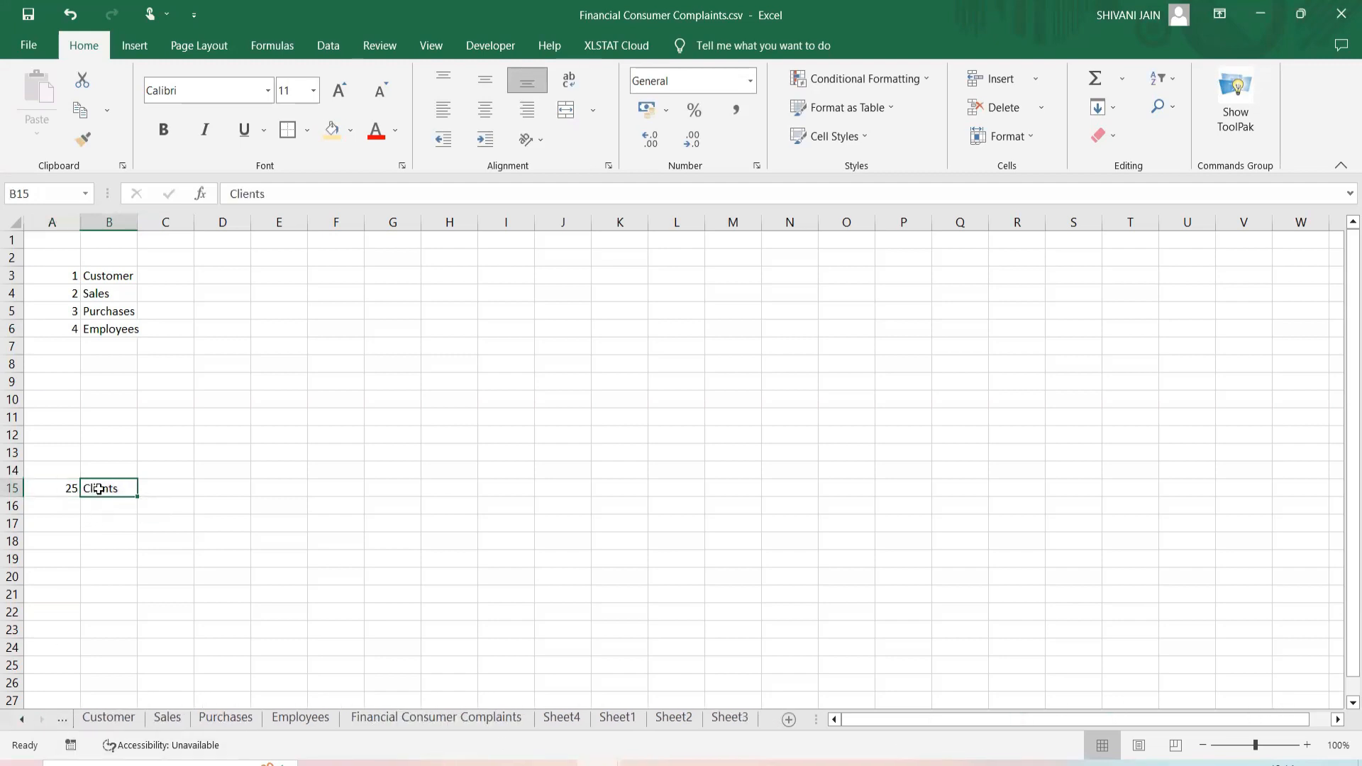
{"action": "left_click", "coordinate": [22, 723]}
{"action": "left_click", "coordinate": [300, 591]}
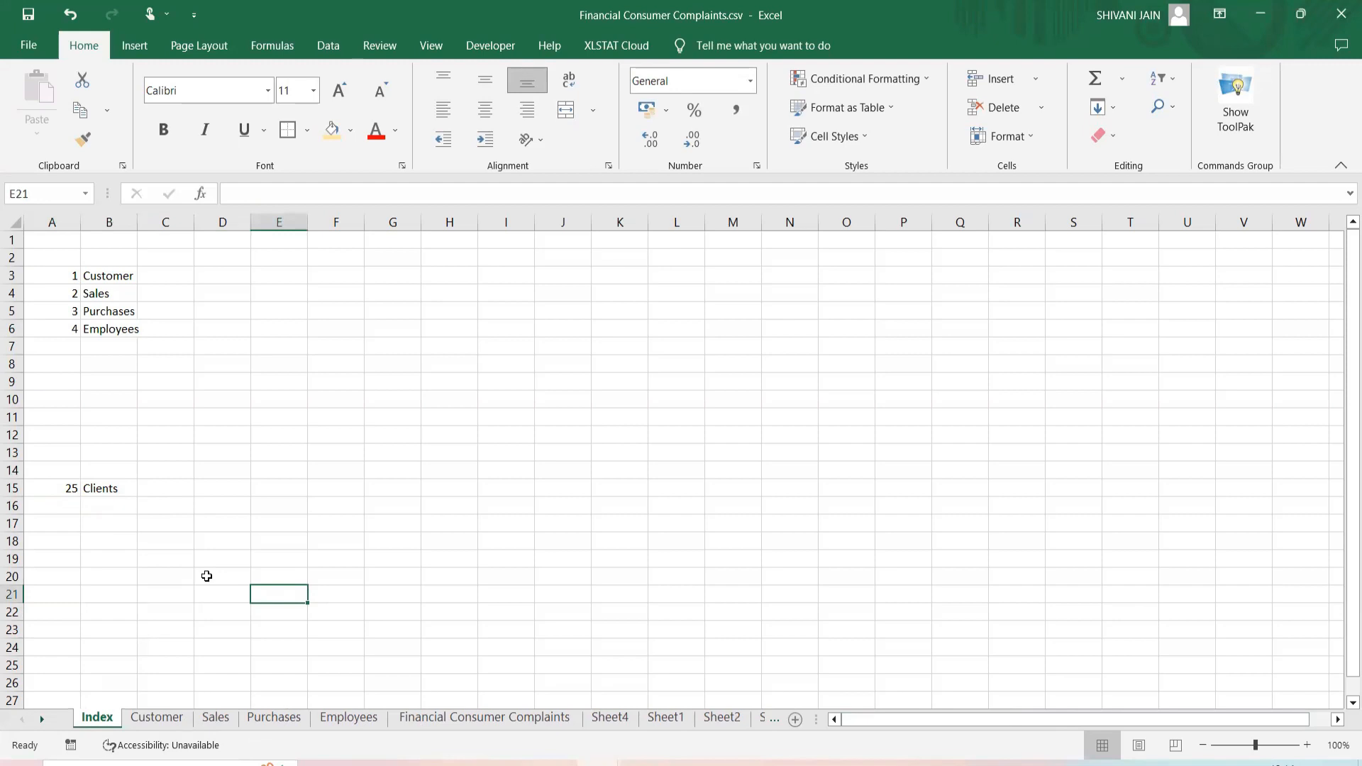
View the Sales sheet and return to the Index sheet.
{"action": "left_click", "coordinate": [101, 279]}
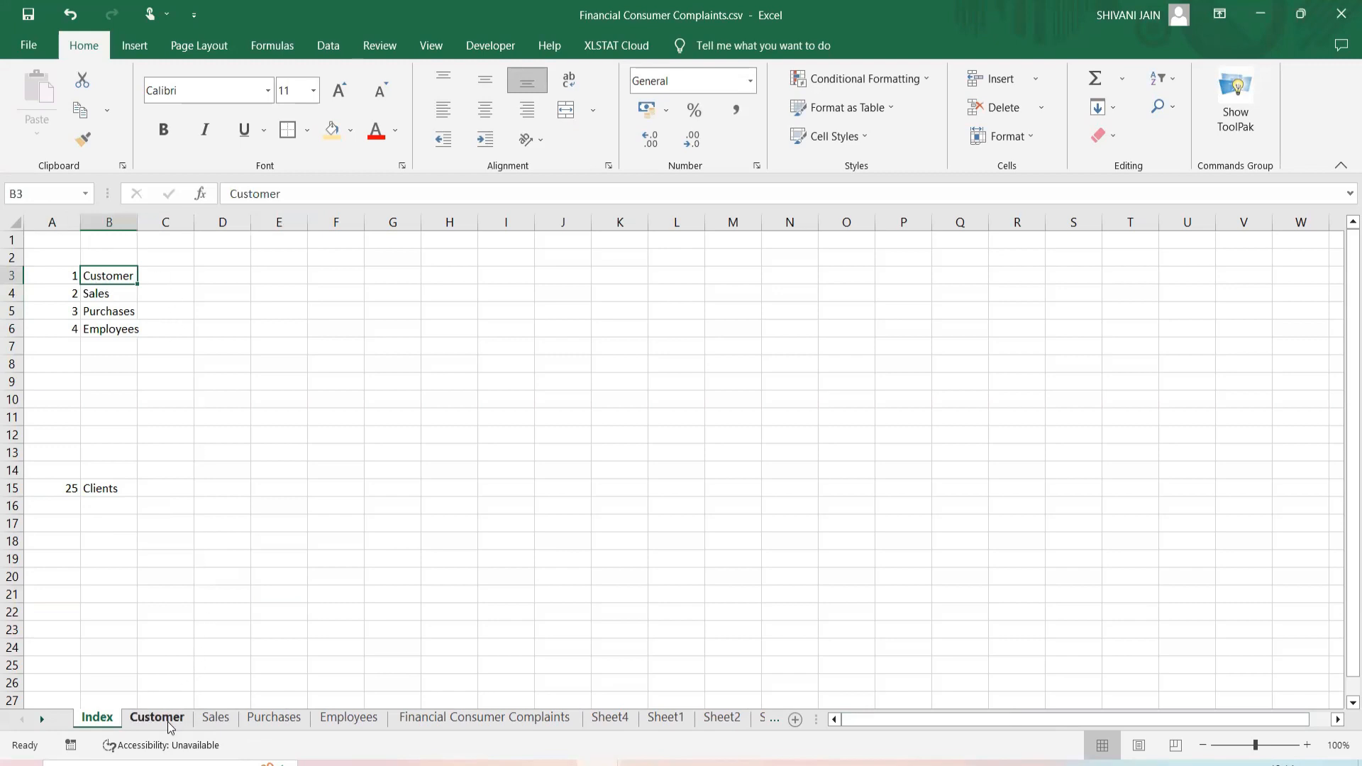
{"action": "left_click", "coordinate": [105, 293]}
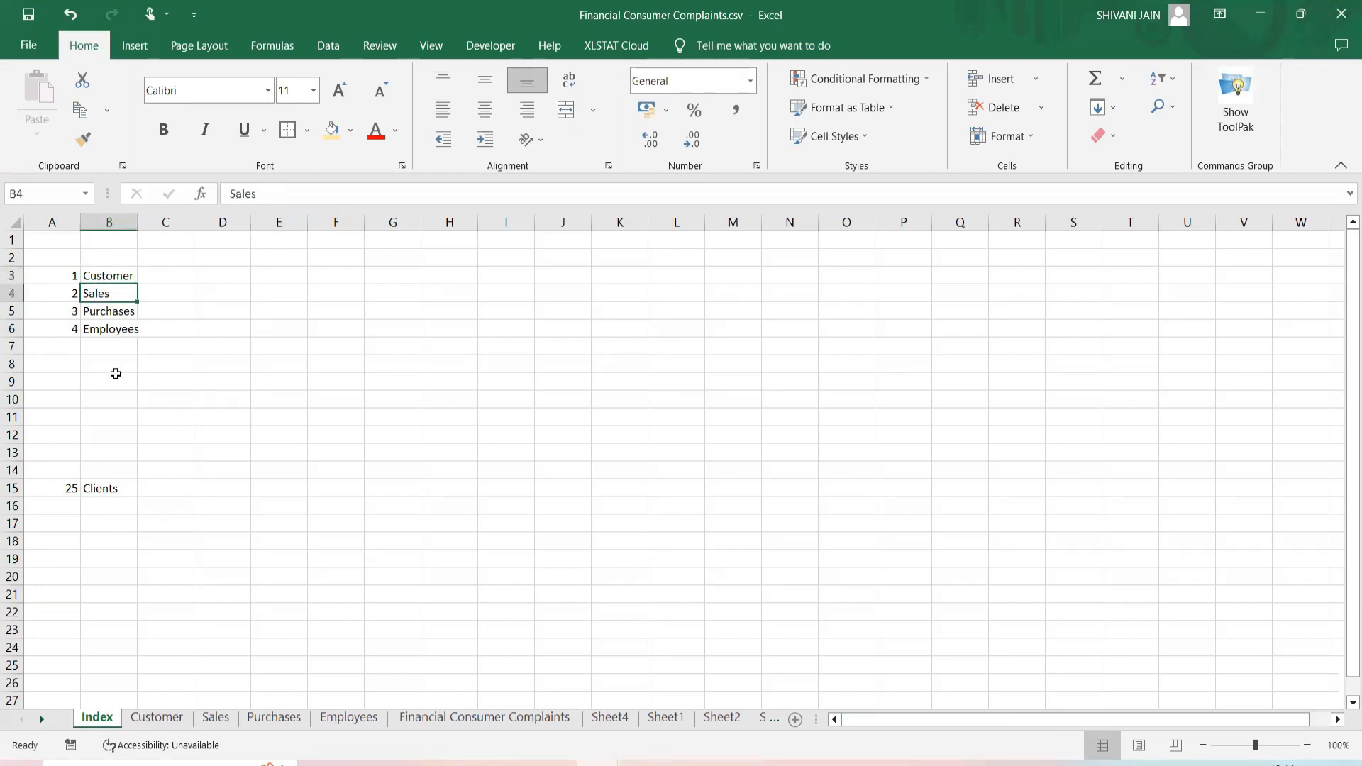
{"action": "left_click", "coordinate": [213, 718]}
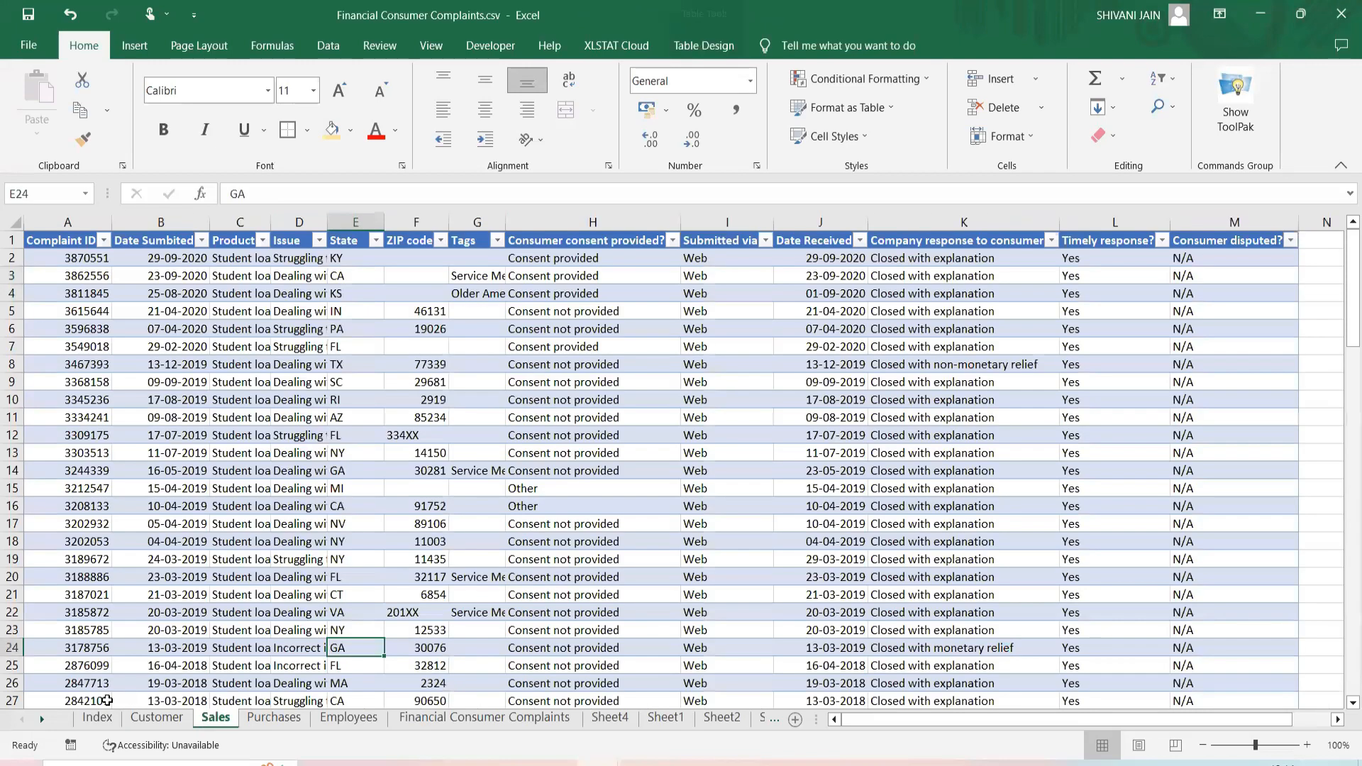
{"action": "left_click", "coordinate": [98, 717]}
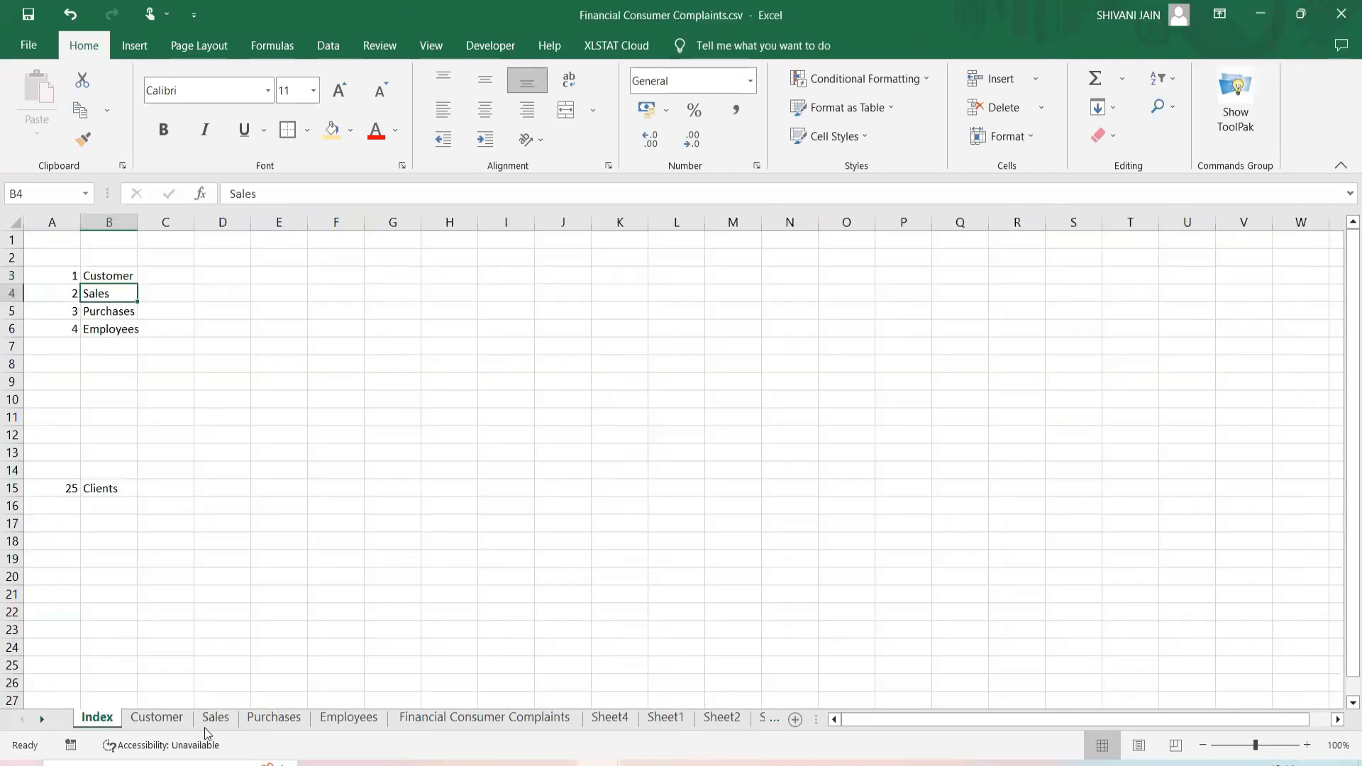
{"action": "left_click", "coordinate": [201, 502]}
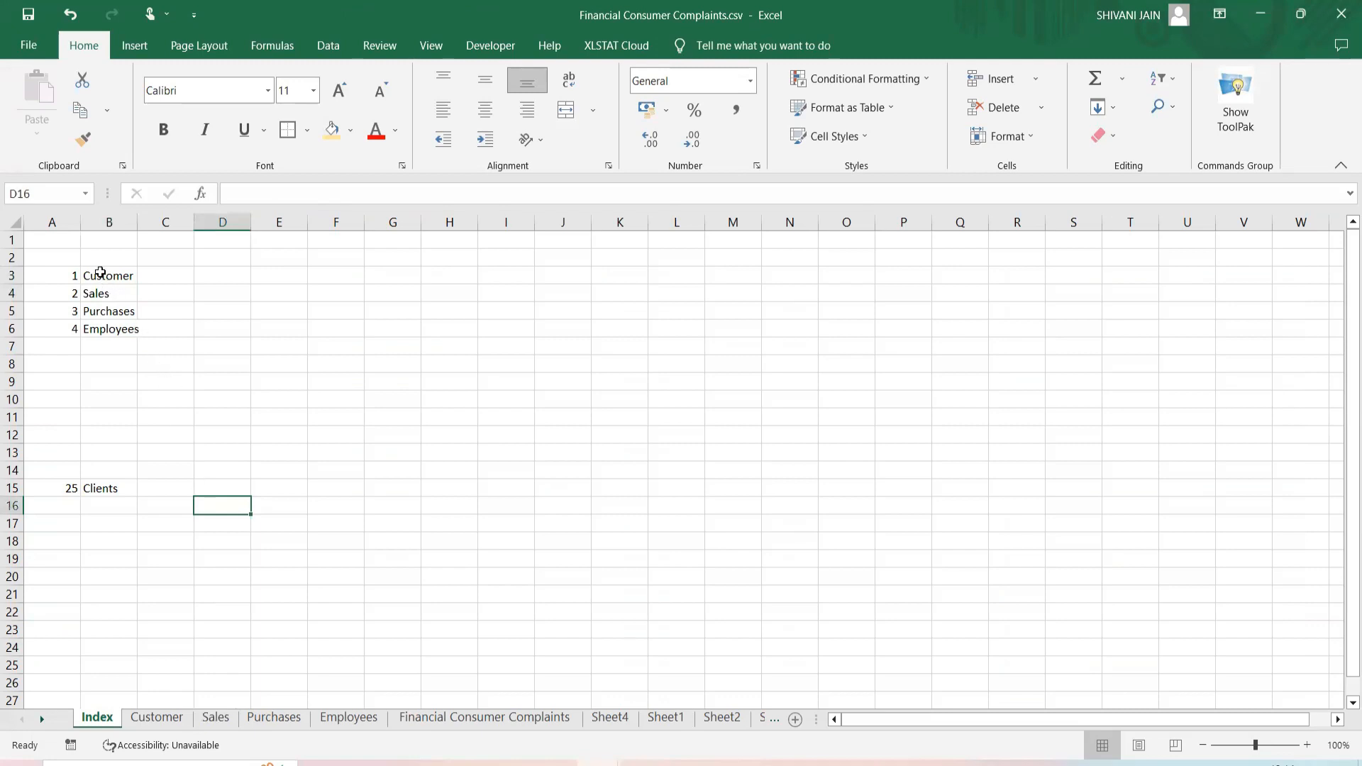
Insert a hyperlink on the Customer entry in B3 pointing to cell A1 of the Customer sheet in this document.
{"action": "left_click", "coordinate": [100, 274]}
{"action": "right_click", "coordinate": [100, 274]}
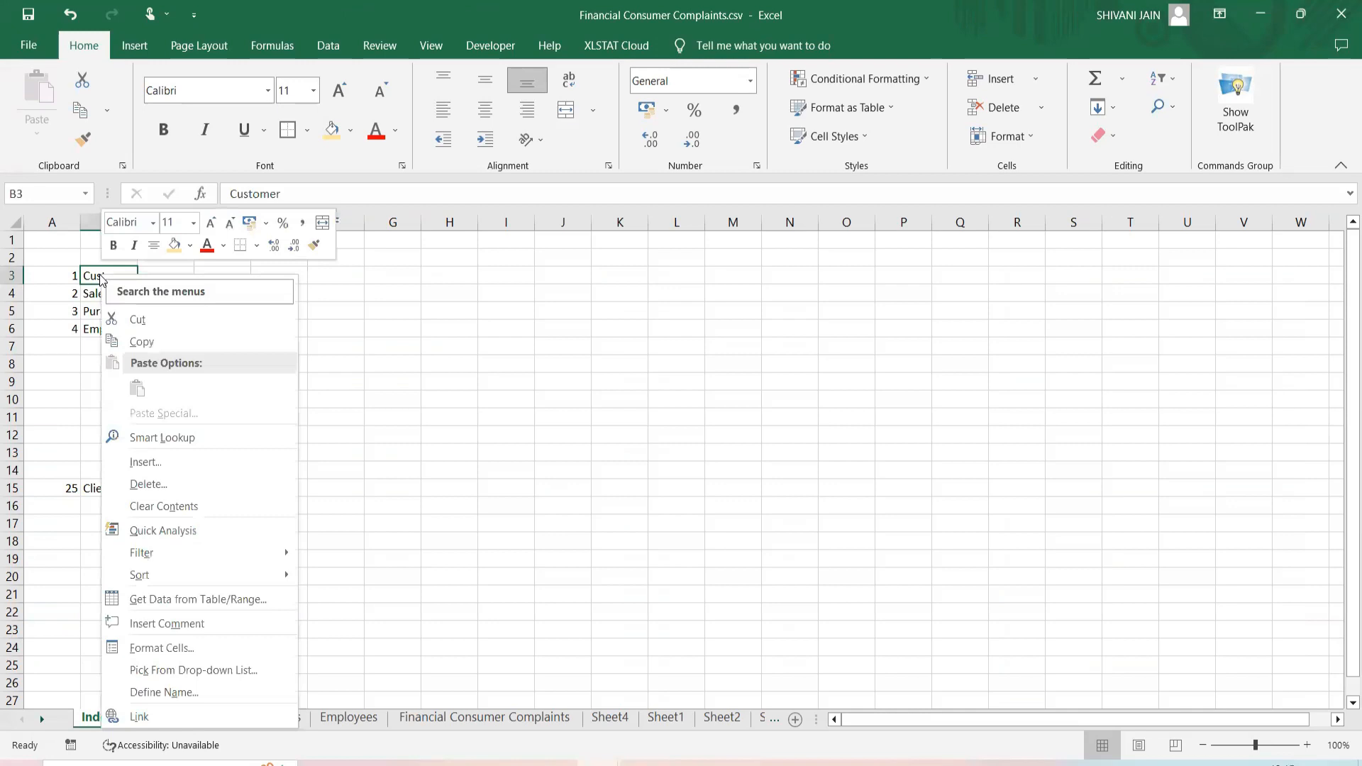
{"action": "left_click", "coordinate": [140, 717]}
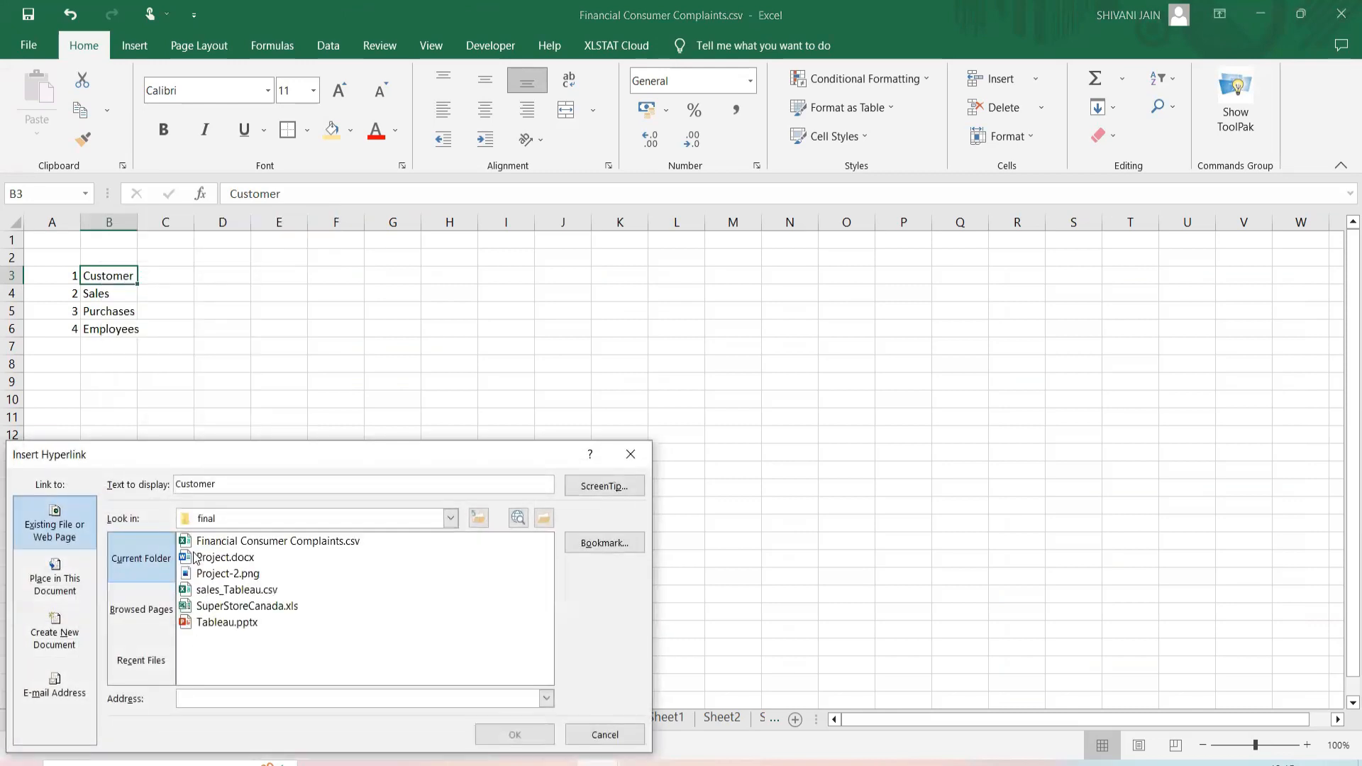
{"action": "left_click_drag", "start_coordinate": [196, 459], "coordinate": [278, 130]}
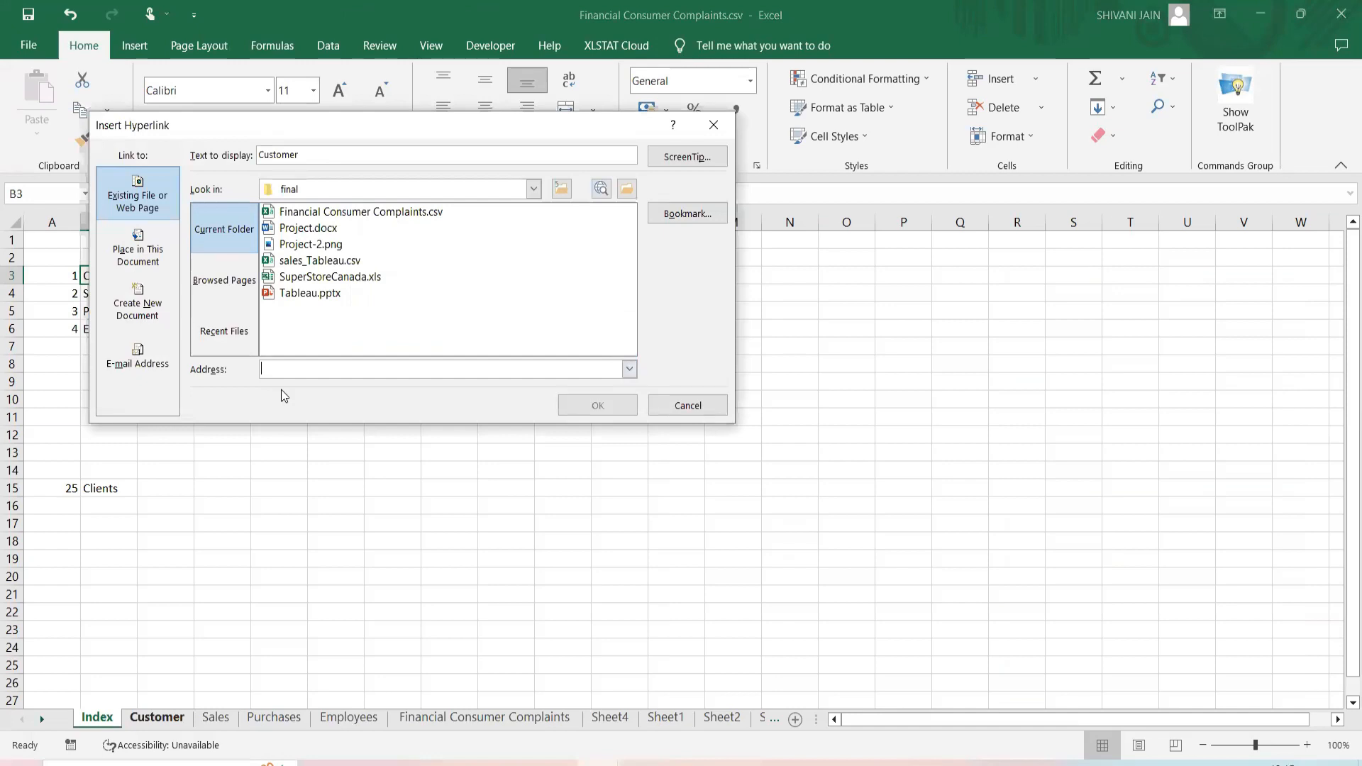
{"action": "left_click", "coordinate": [139, 250]}
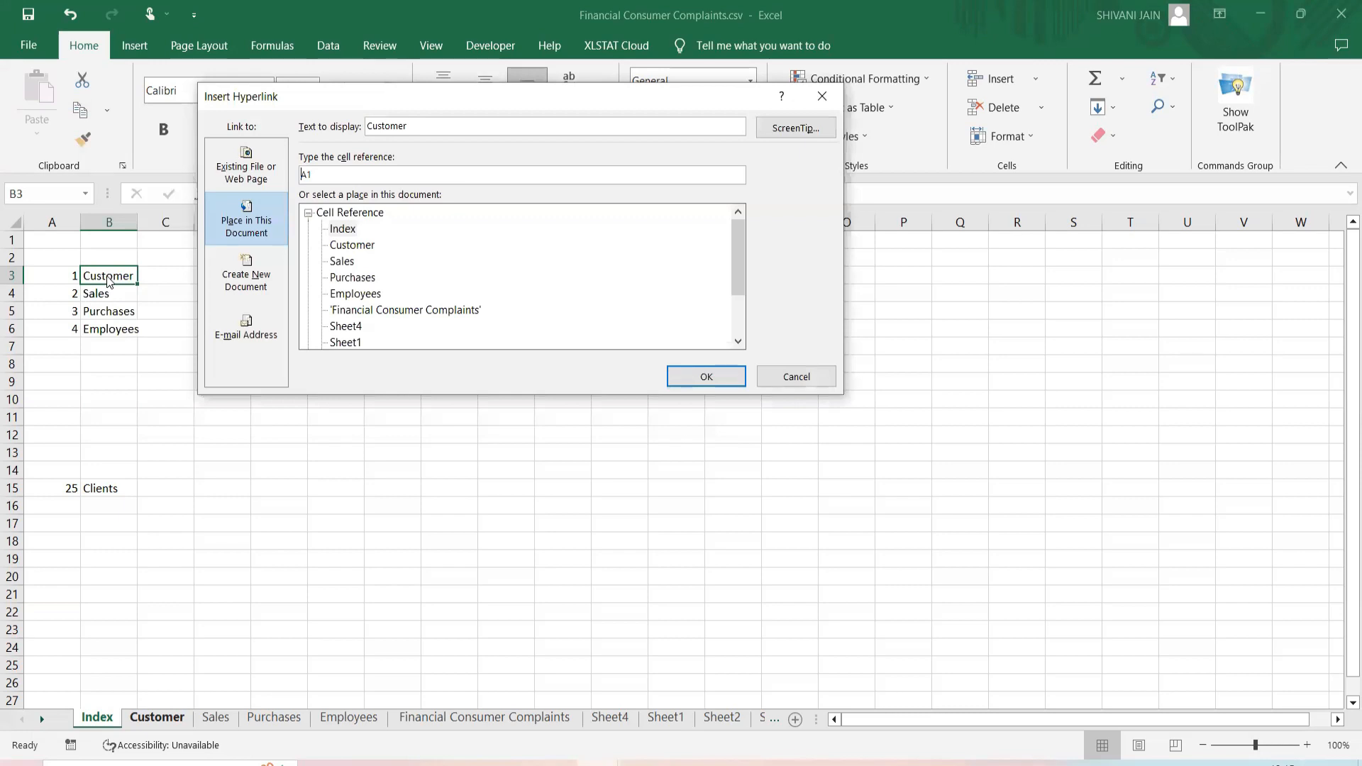
{"action": "left_click", "coordinate": [353, 248]}
{"action": "left_click", "coordinate": [316, 174]}
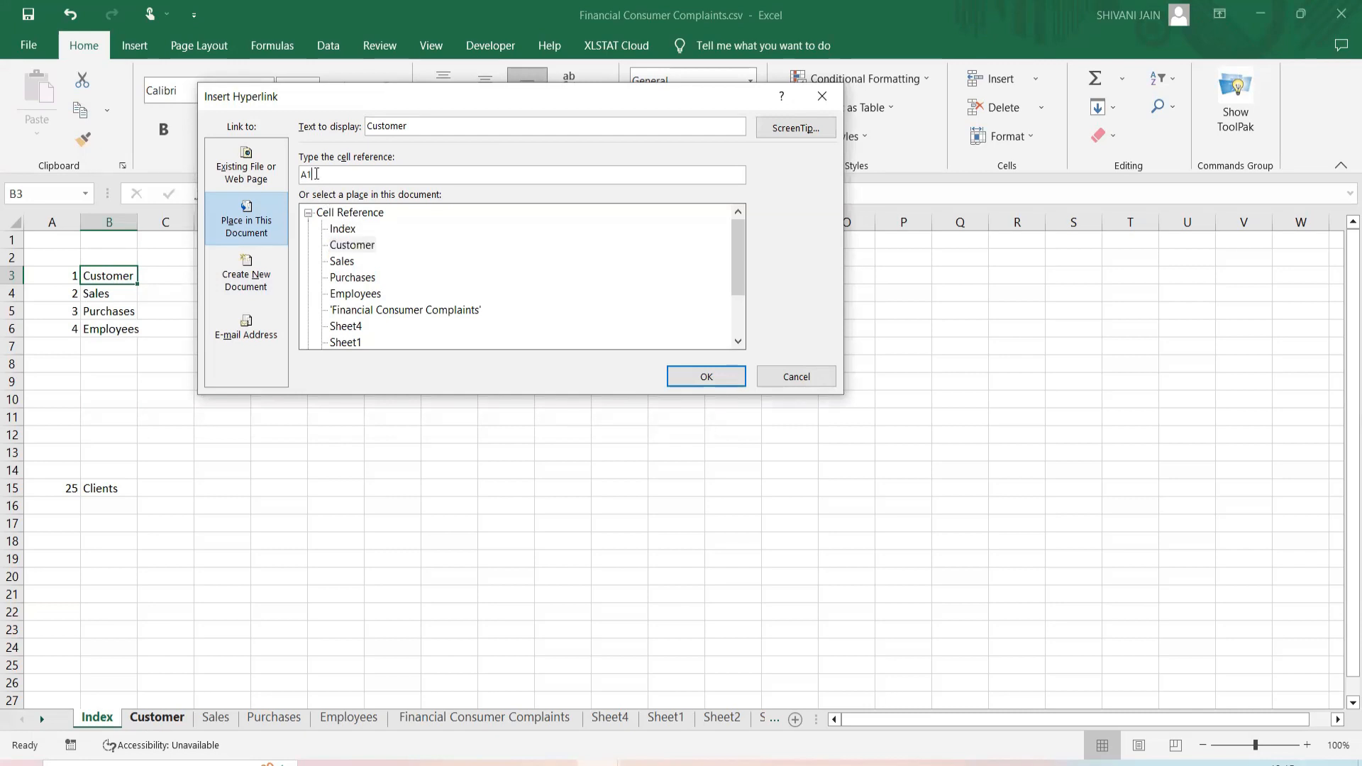
{"action": "left_click", "coordinate": [352, 246]}
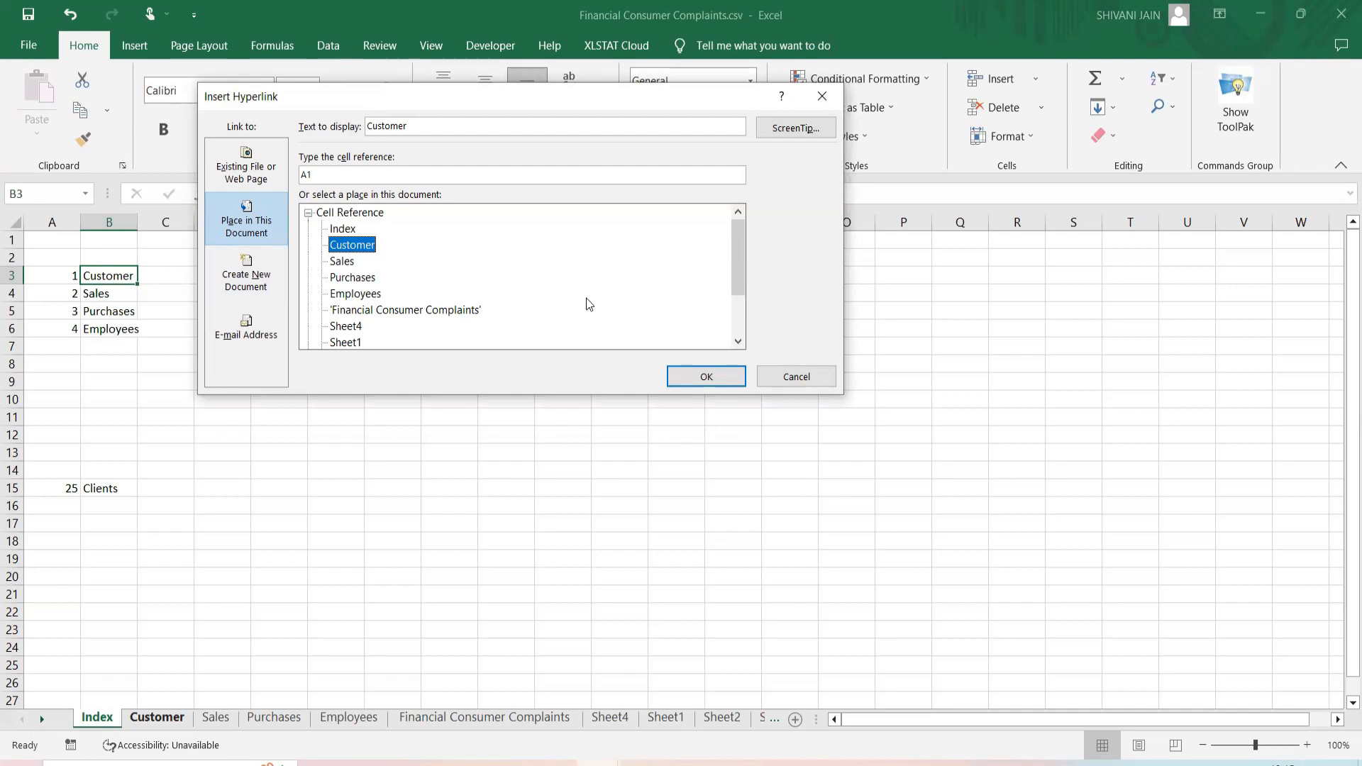
{"action": "left_click", "coordinate": [708, 377]}
{"action": "left_click", "coordinate": [261, 484]}
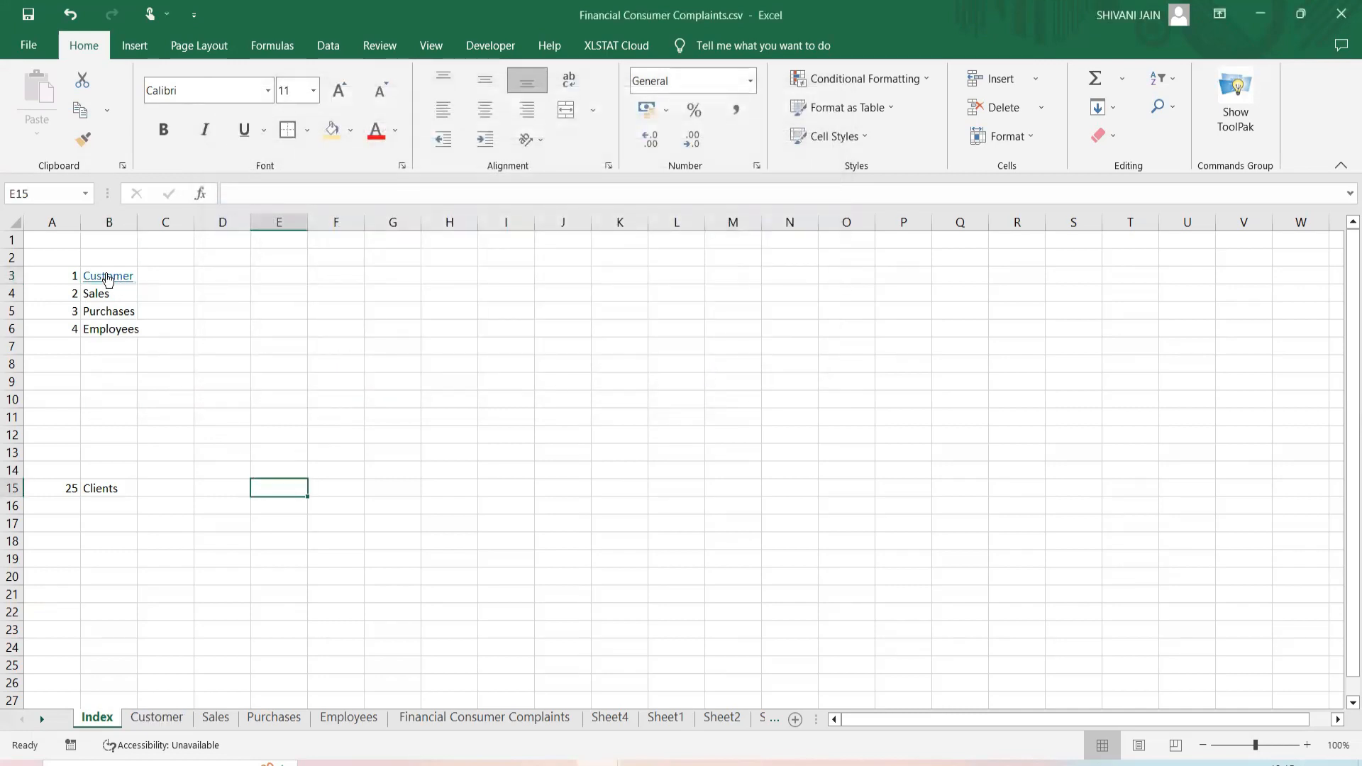
Test the Customer hyperlink on the Index sheet and return to the Index sheet.
{"action": "mouse_move", "coordinate": [108, 278]}
{"action": "left_click", "coordinate": [105, 278]}
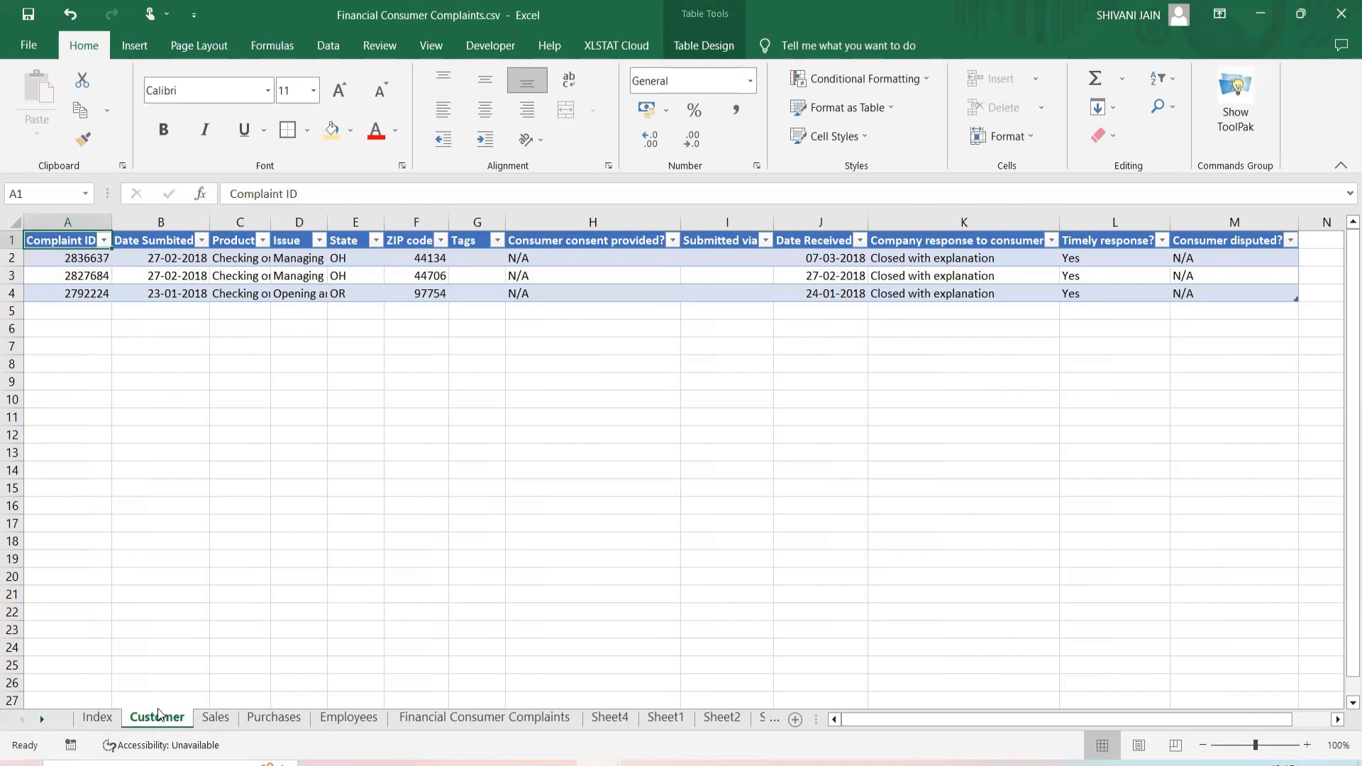
{"action": "left_click", "coordinate": [97, 717]}
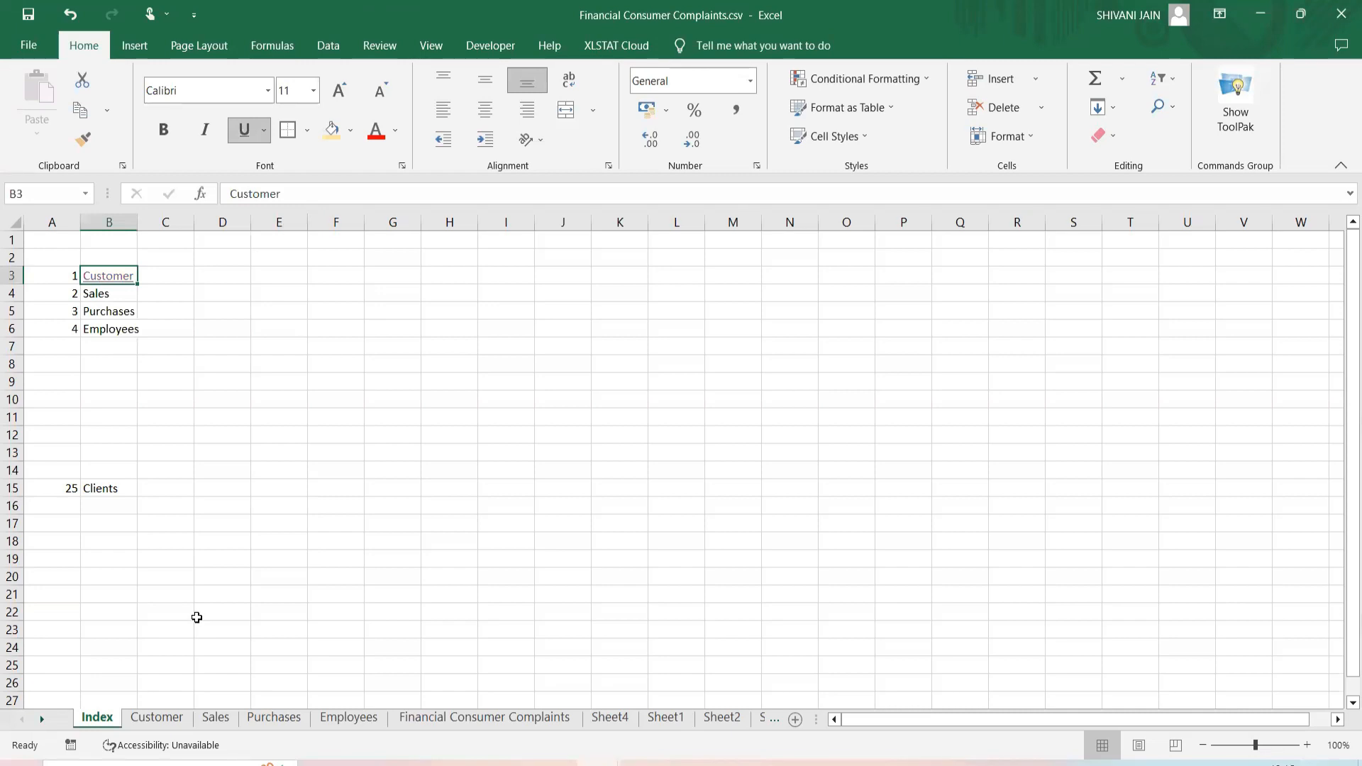
{"action": "left_click", "coordinate": [160, 489]}
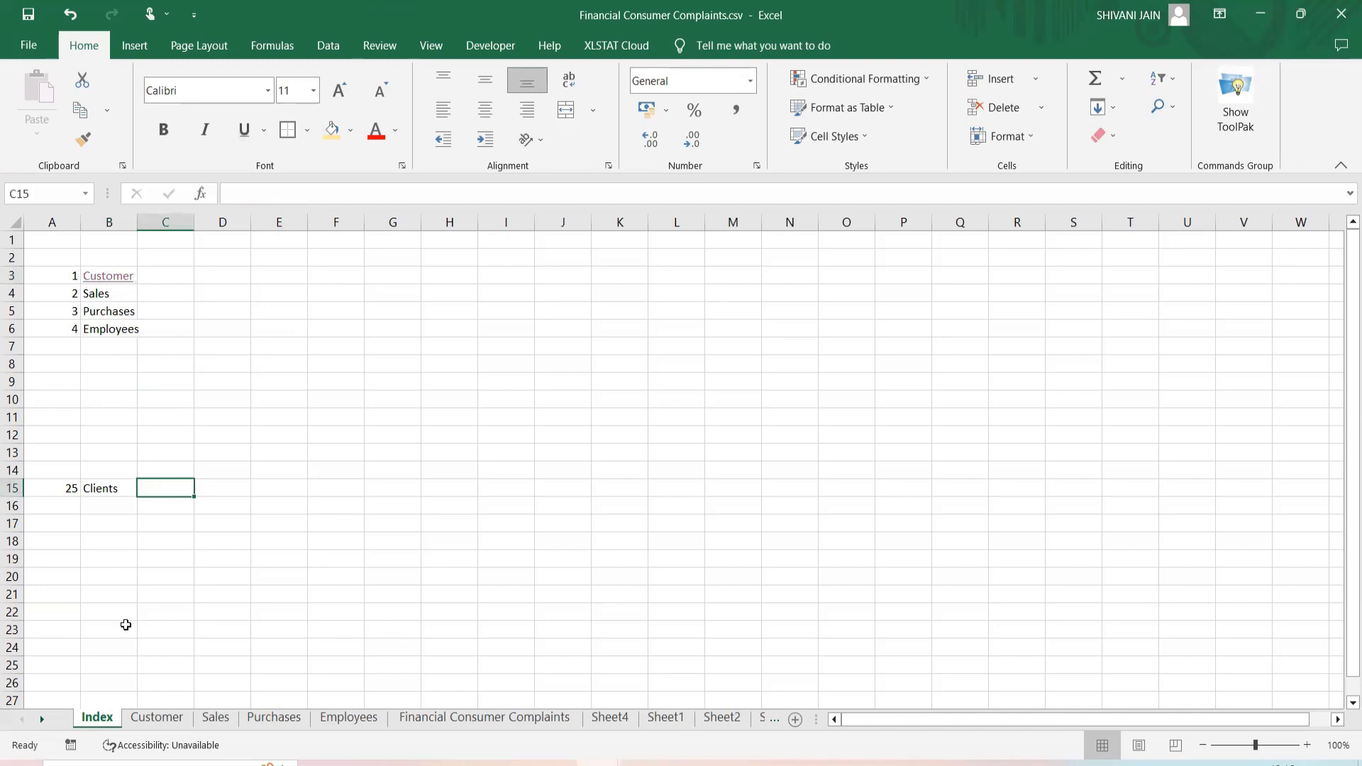
Insert two blank rows above the table header on the Customer sheet.
{"action": "left_click", "coordinate": [169, 720]}
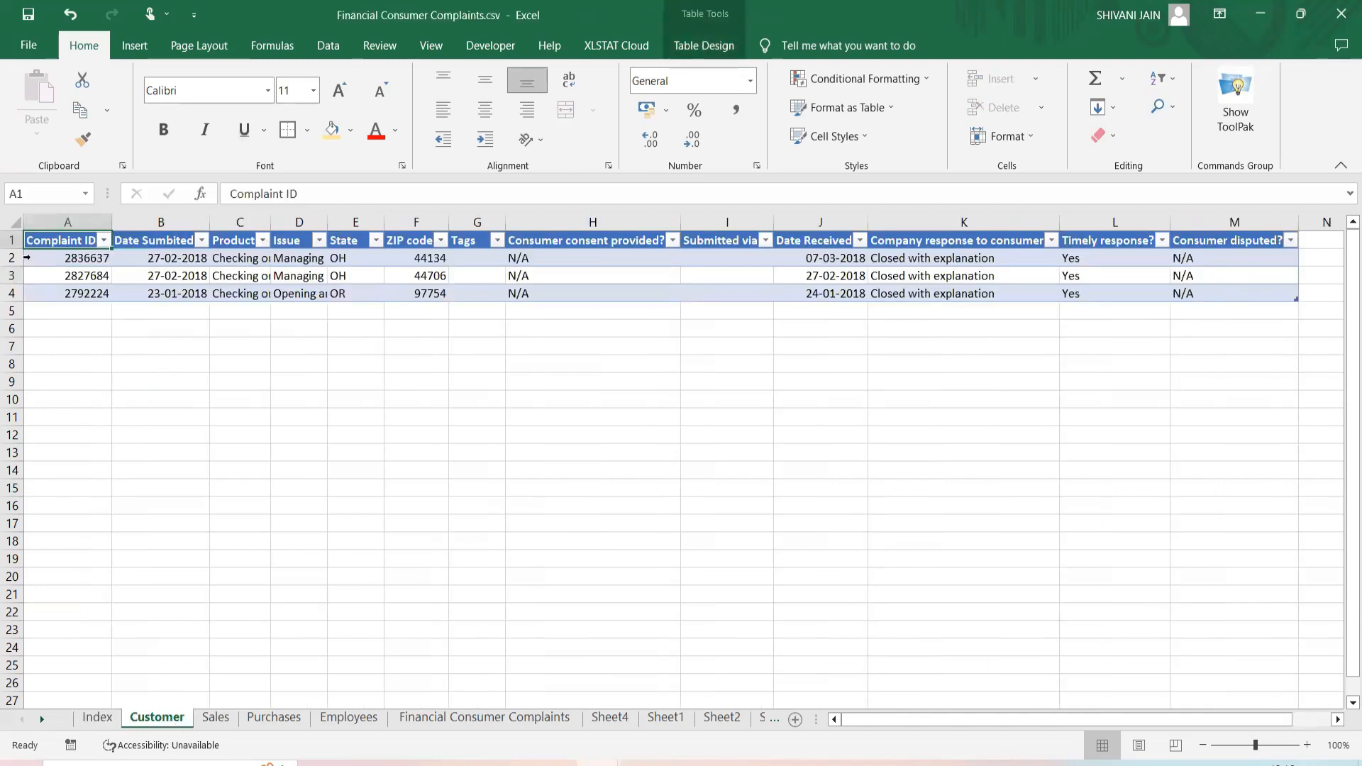
{"action": "left_click", "coordinate": [11, 241]}
{"action": "right_click", "coordinate": [11, 241]}
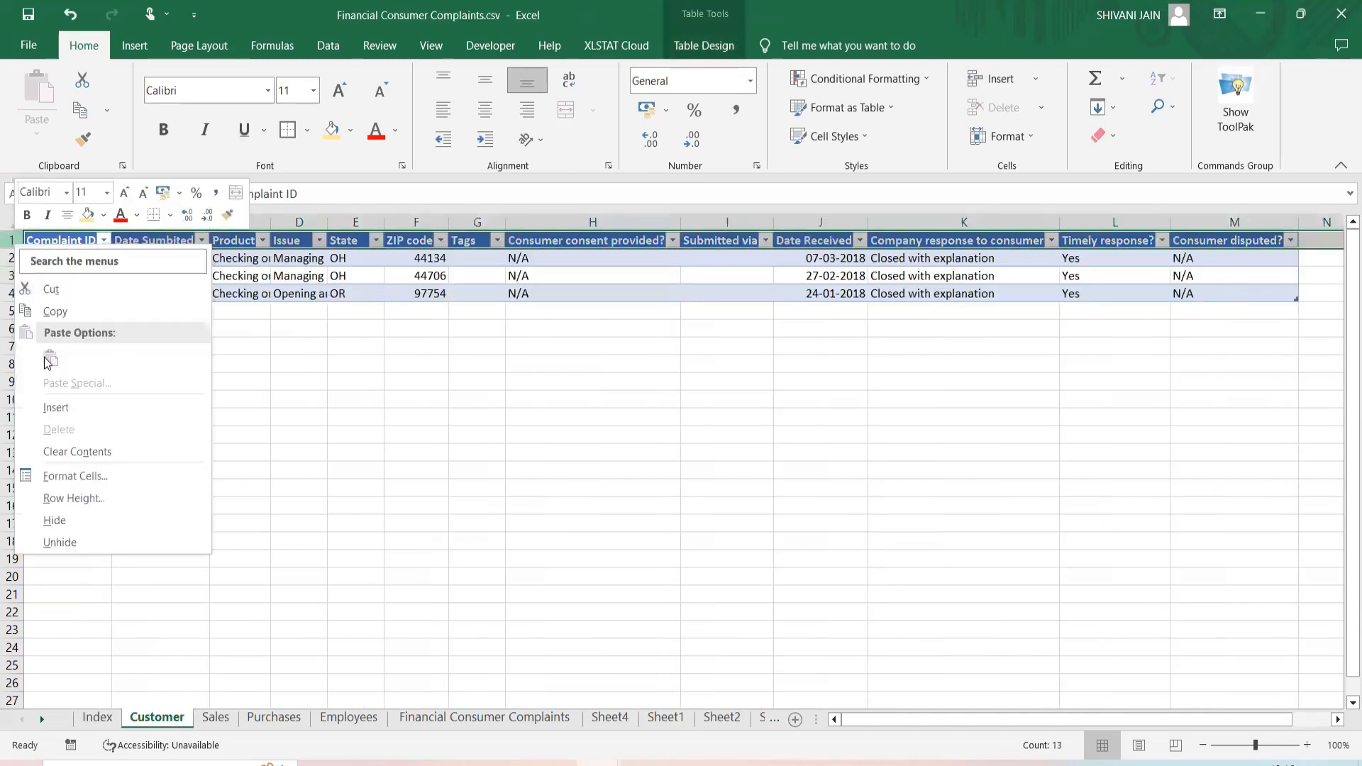
{"action": "left_click", "coordinate": [56, 405]}
{"action": "left_click", "coordinate": [11, 239]}
{"action": "right_click", "coordinate": [11, 239]}
{"action": "left_click", "coordinate": [78, 399]}
{"action": "left_click", "coordinate": [139, 471]}
Enter "Back to index" in A1 of the Customer sheet and hyperlink it to the Index sheet.
{"action": "left_click", "coordinate": [58, 242]}
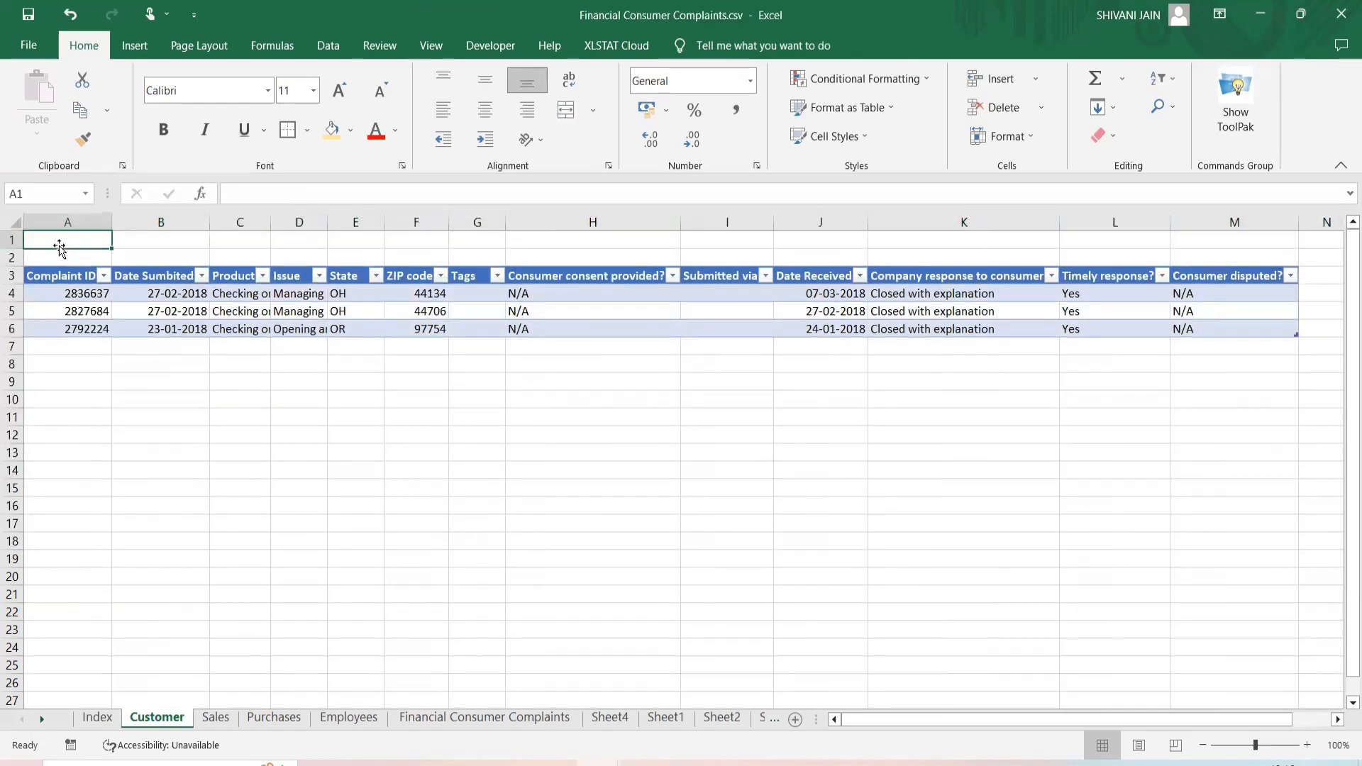
{"action": "type", "text": "Back to index"}
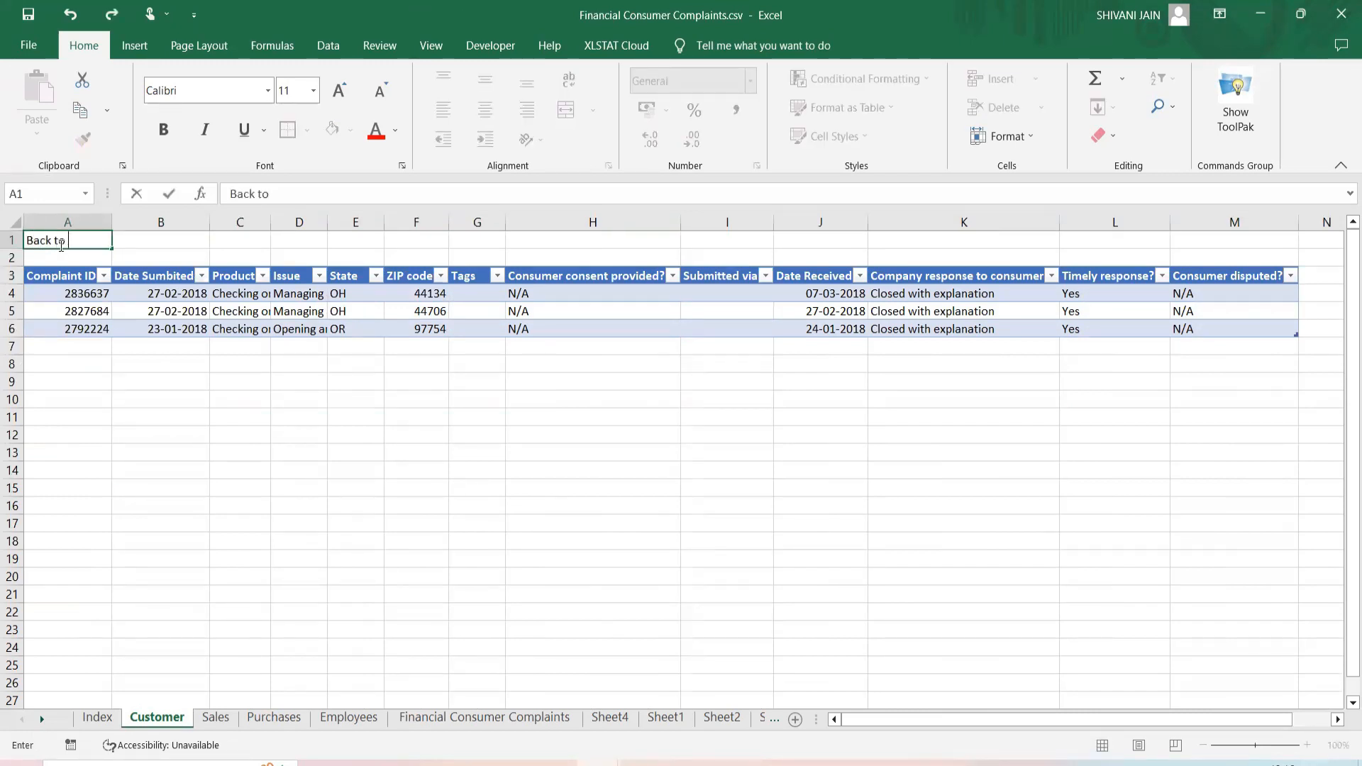
{"action": "key", "text": "Return"}
{"action": "left_click", "coordinate": [62, 243]}
{"action": "right_click", "coordinate": [63, 243]}
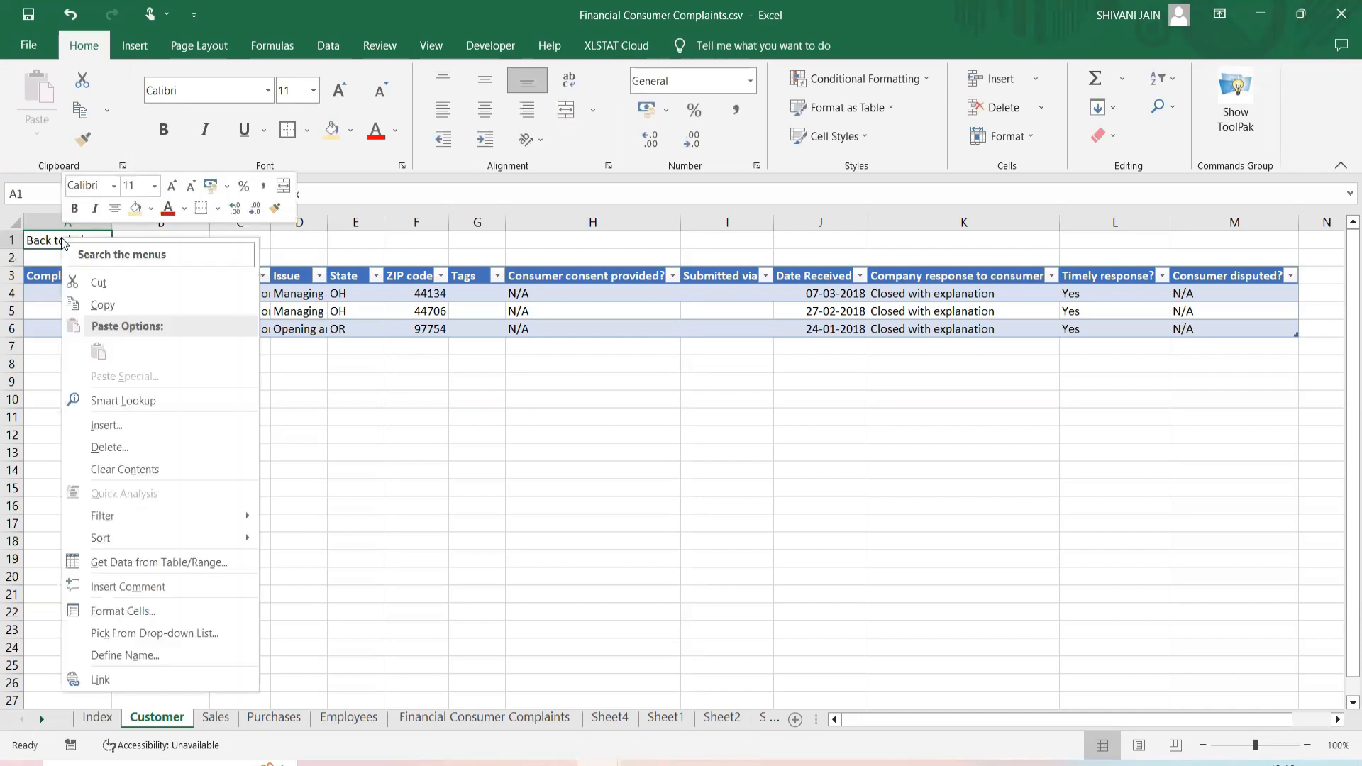
{"action": "left_click", "coordinate": [133, 680]}
{"action": "left_click", "coordinate": [151, 589]}
{"action": "left_click", "coordinate": [514, 735]}
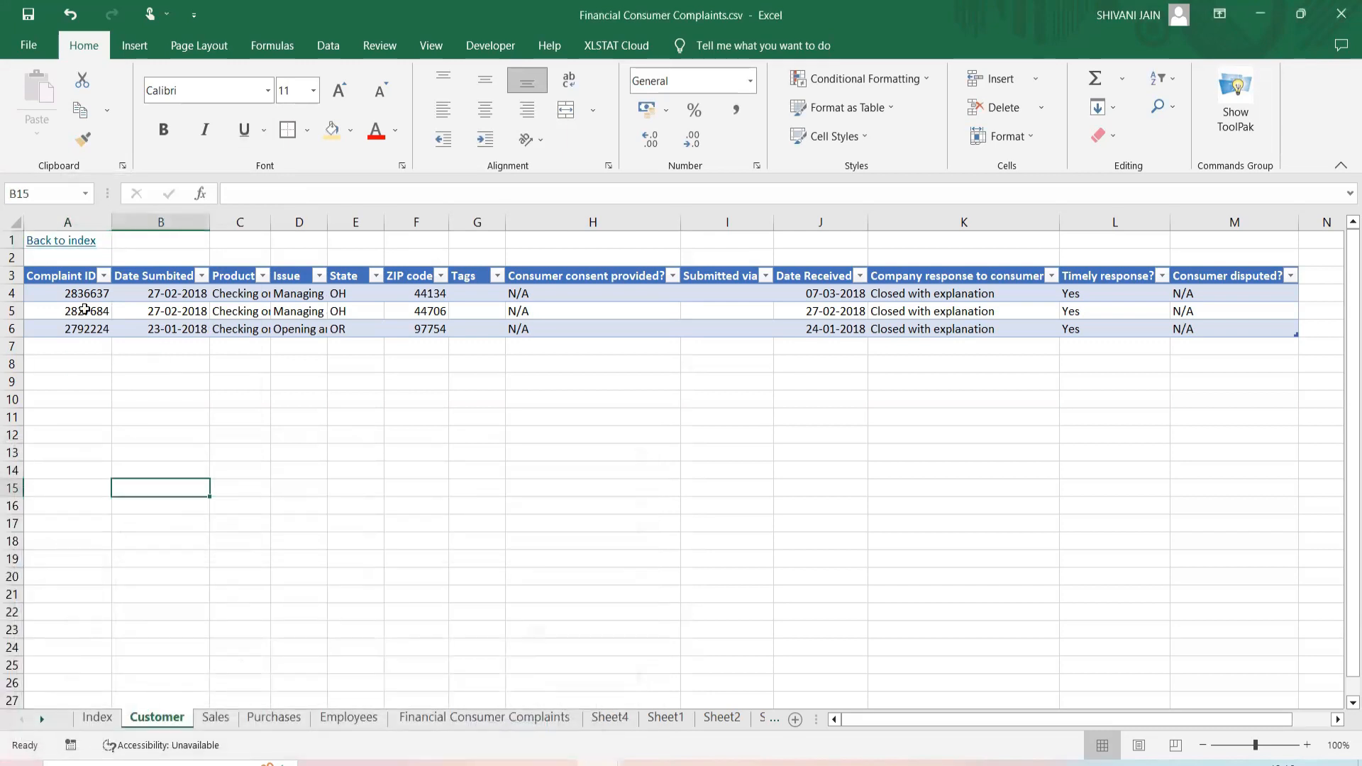
Follow the Back to index link and the Customer link to test both directions, ending on the Index sheet.
{"action": "left_click", "coordinate": [58, 239]}
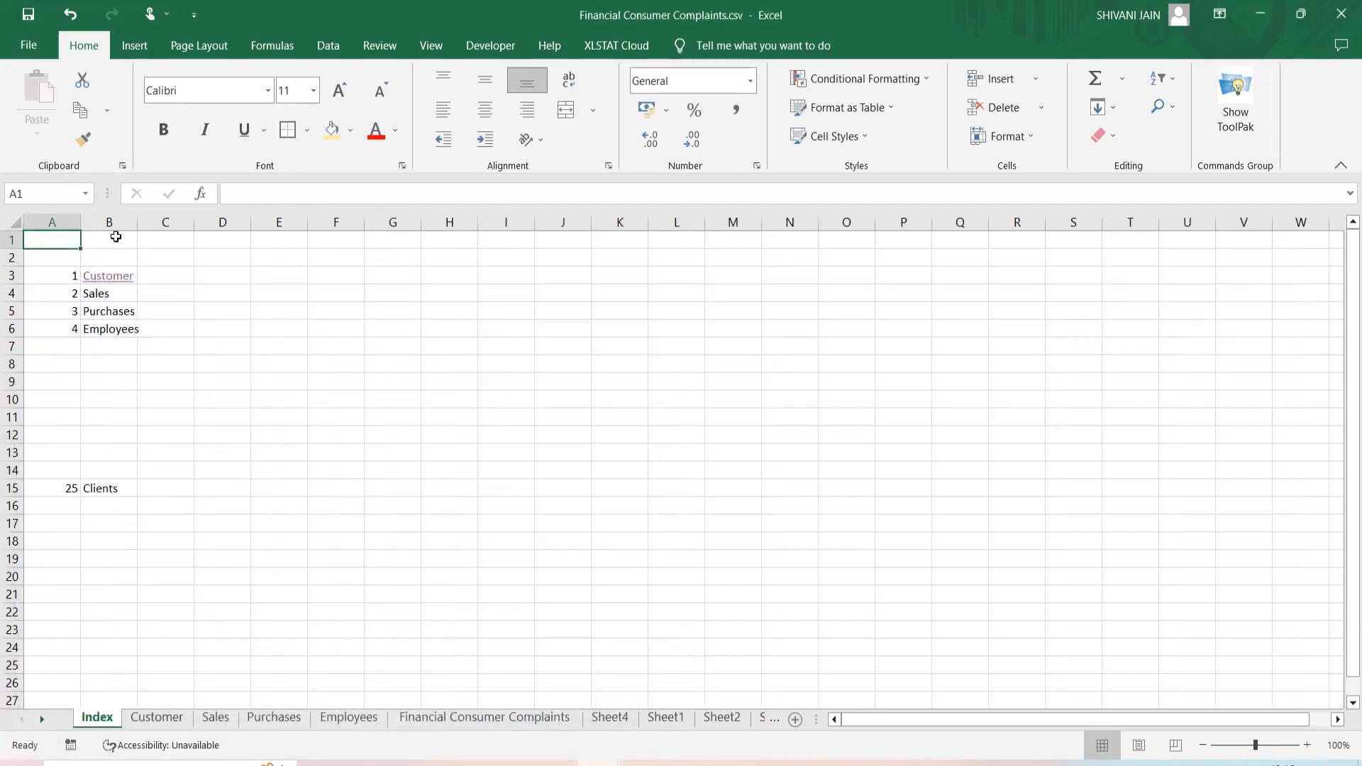
{"action": "left_click", "coordinate": [104, 283]}
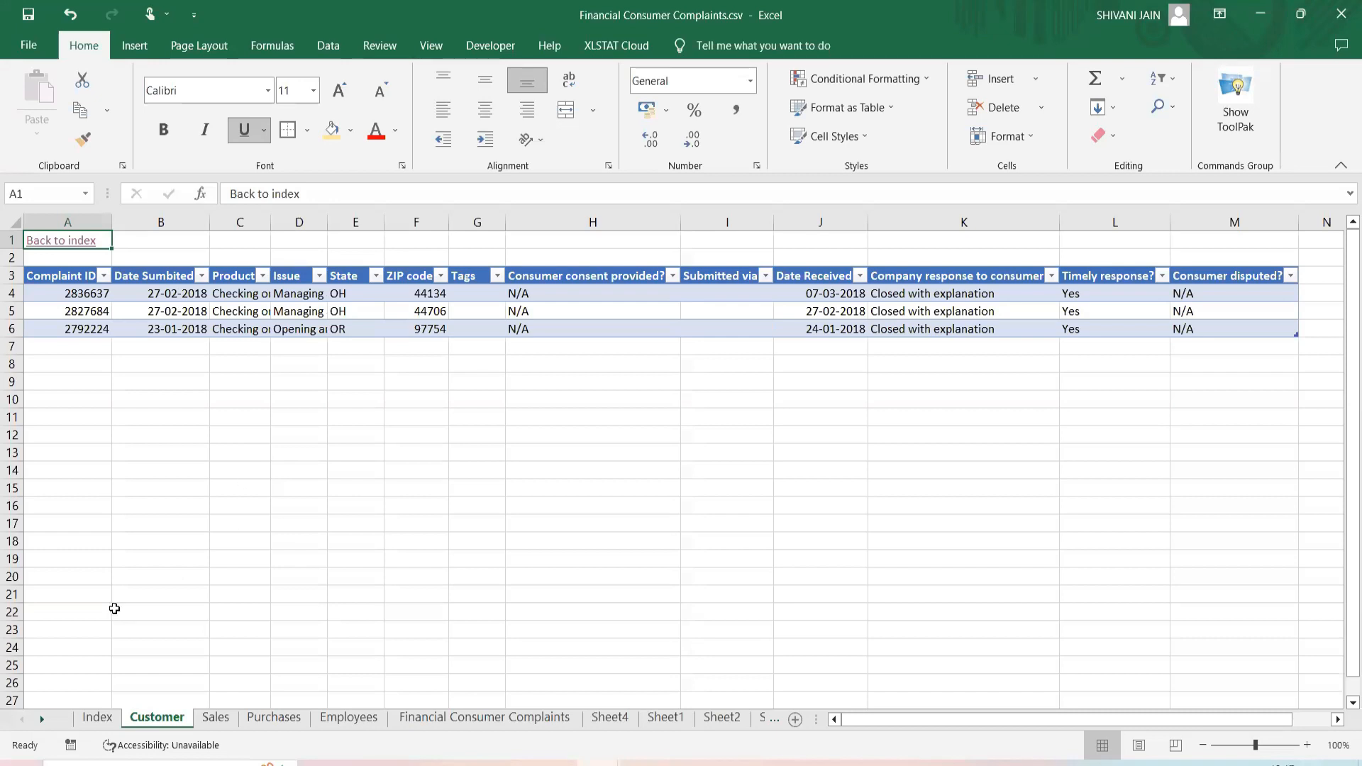
{"action": "left_click", "coordinate": [98, 718]}
{"action": "left_click", "coordinate": [145, 414]}
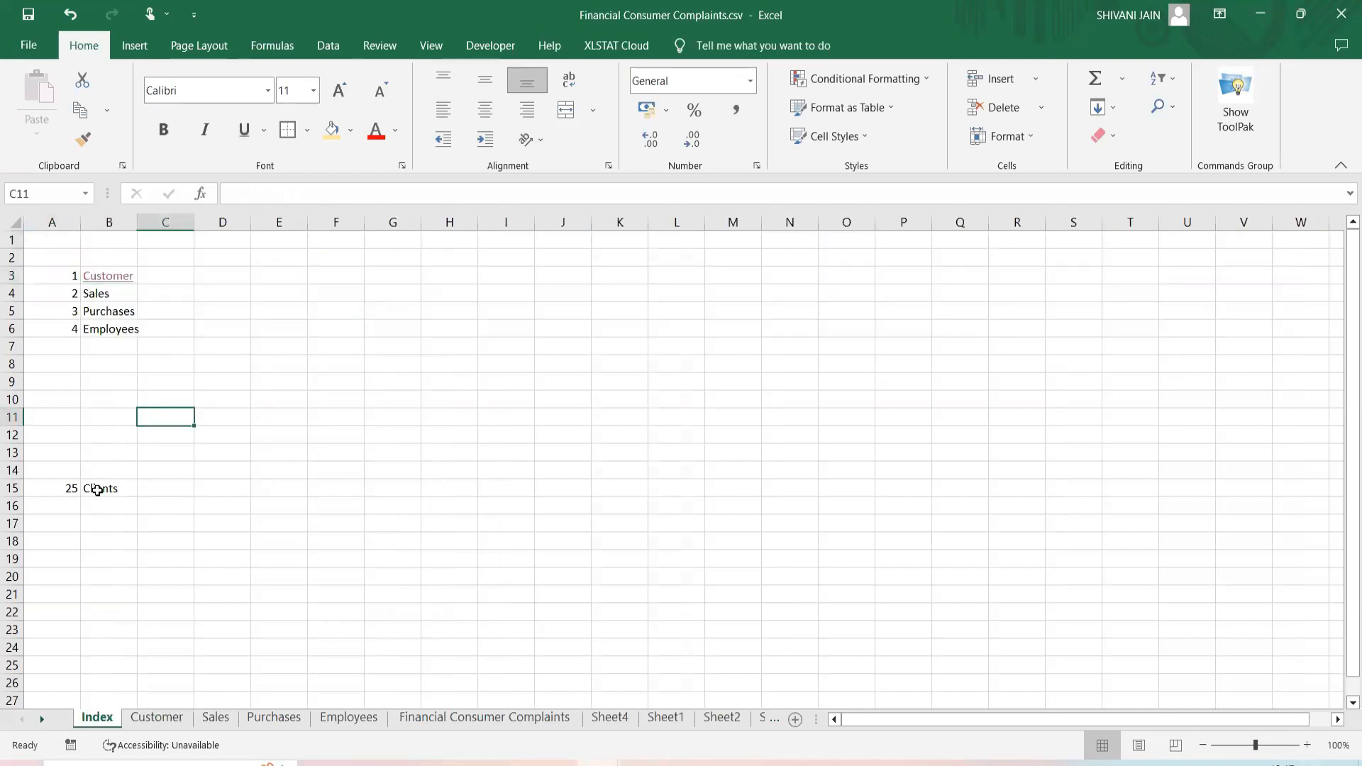
{"action": "left_click_drag", "start_coordinate": [67, 489], "coordinate": [93, 492]}
{"action": "left_click", "coordinate": [160, 540]}
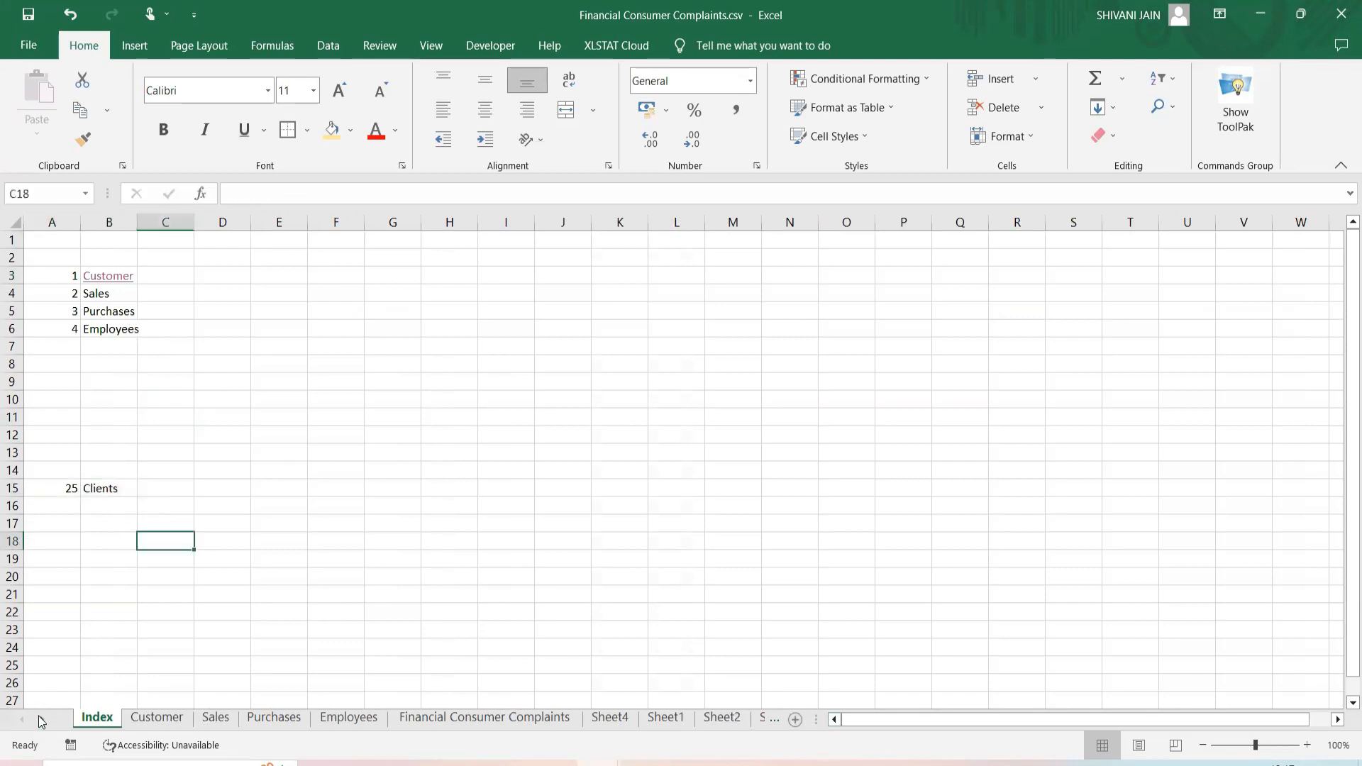
Hyperlink the Clients entry in B15 of the Index sheet to Sheet3 in this workbook.
{"action": "left_click", "coordinate": [41, 719]}
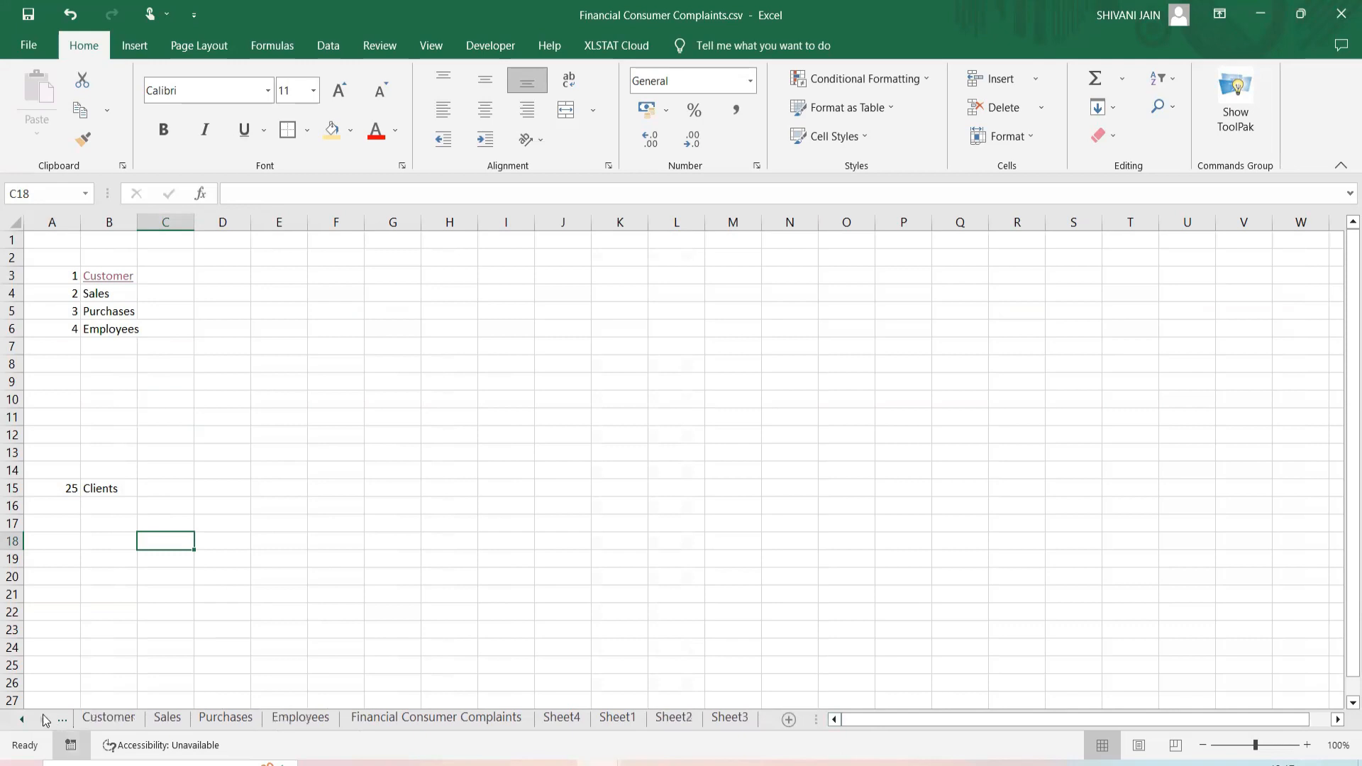
{"action": "left_click", "coordinate": [21, 720]}
{"action": "left_click", "coordinate": [206, 505]}
{"action": "left_click", "coordinate": [106, 495]}
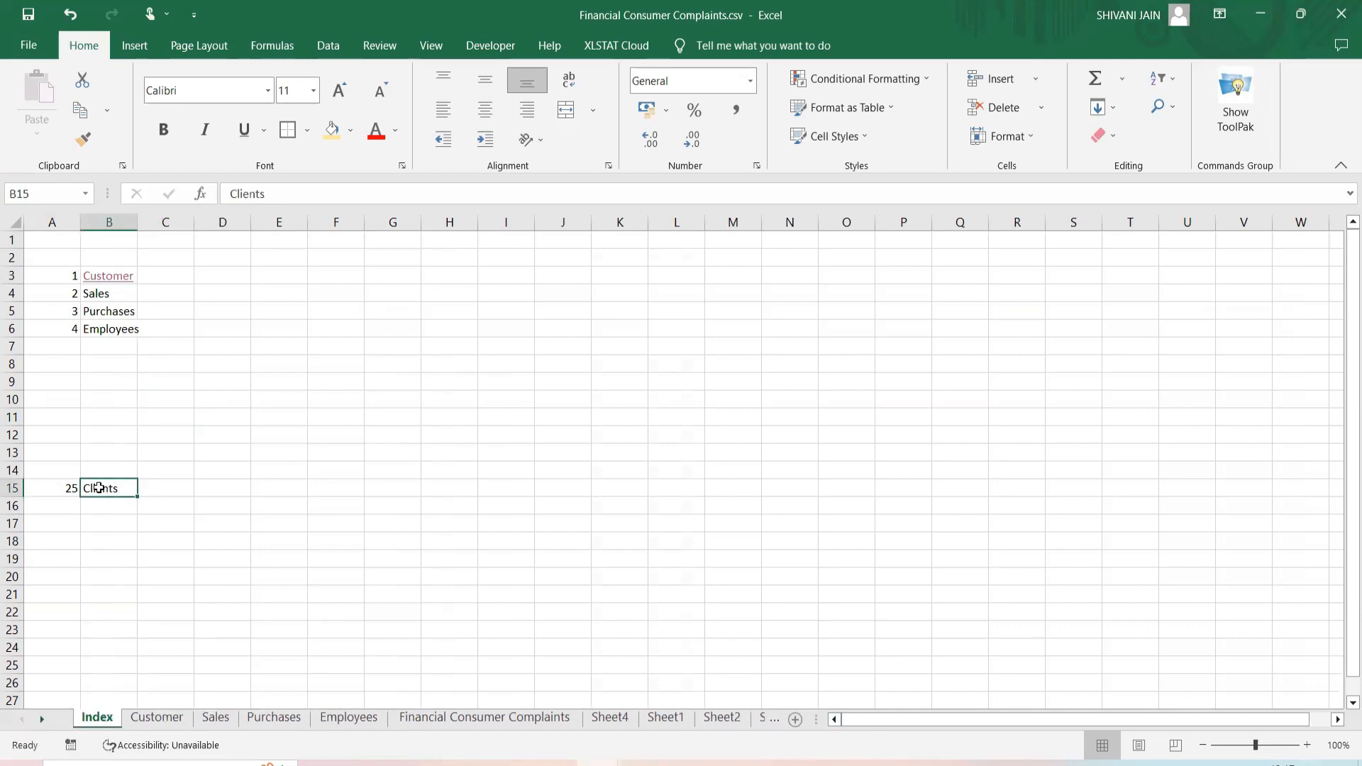
{"action": "right_click", "coordinate": [104, 495]}
{"action": "left_click", "coordinate": [130, 473]}
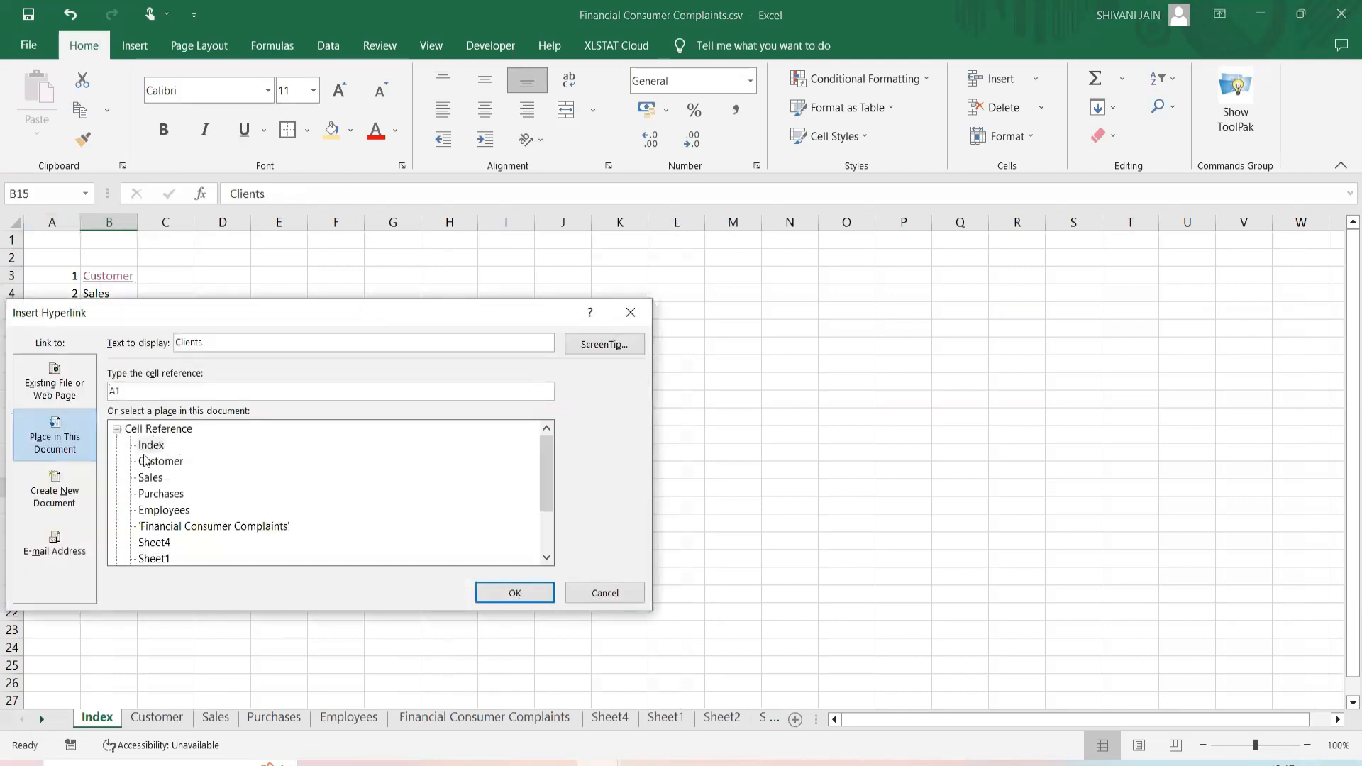
{"action": "scroll", "coordinate": [152, 554], "scroll_direction": "down", "scroll_amount": 2}
{"action": "left_click", "coordinate": [155, 526]}
{"action": "left_click", "coordinate": [515, 594]}
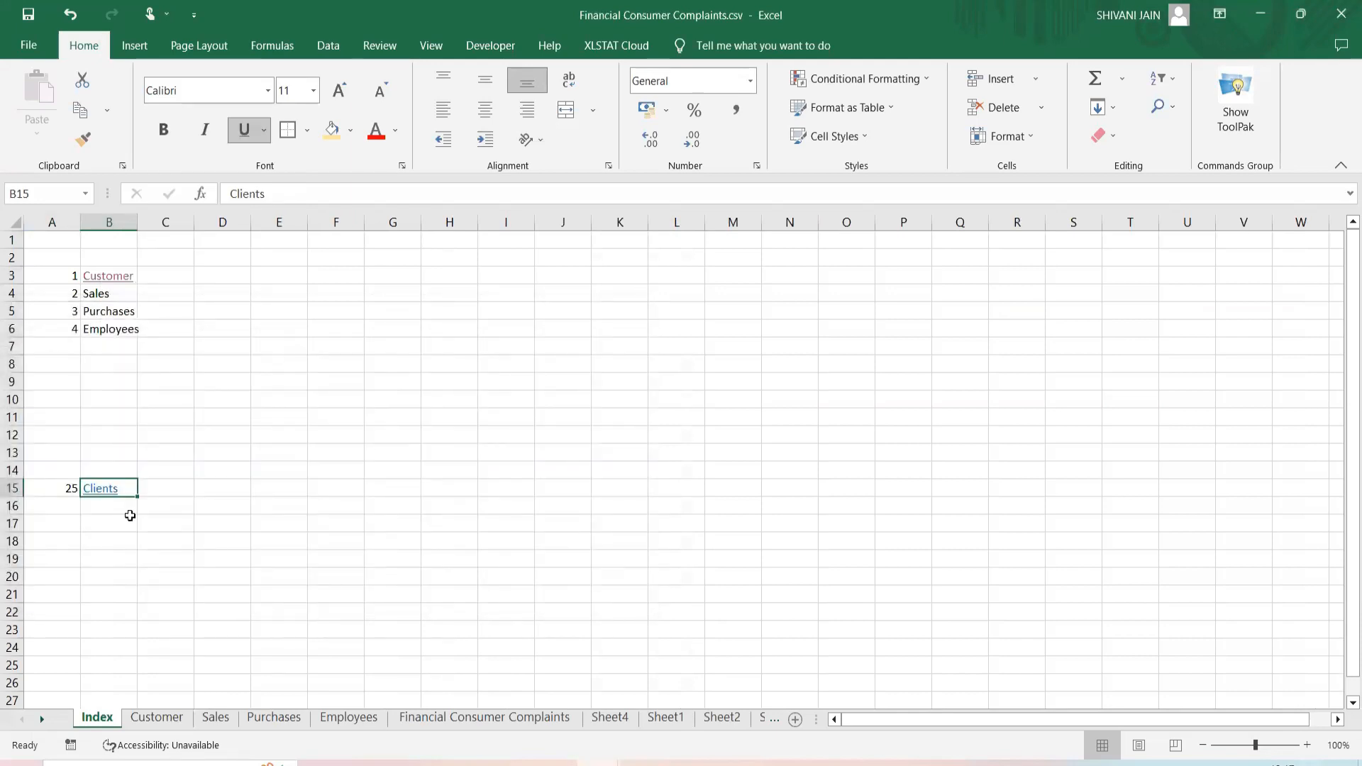
Follow the Clients hyperlink from the Index sheet and examine the complaints table on the linked sheet.
{"action": "left_click", "coordinate": [97, 490]}
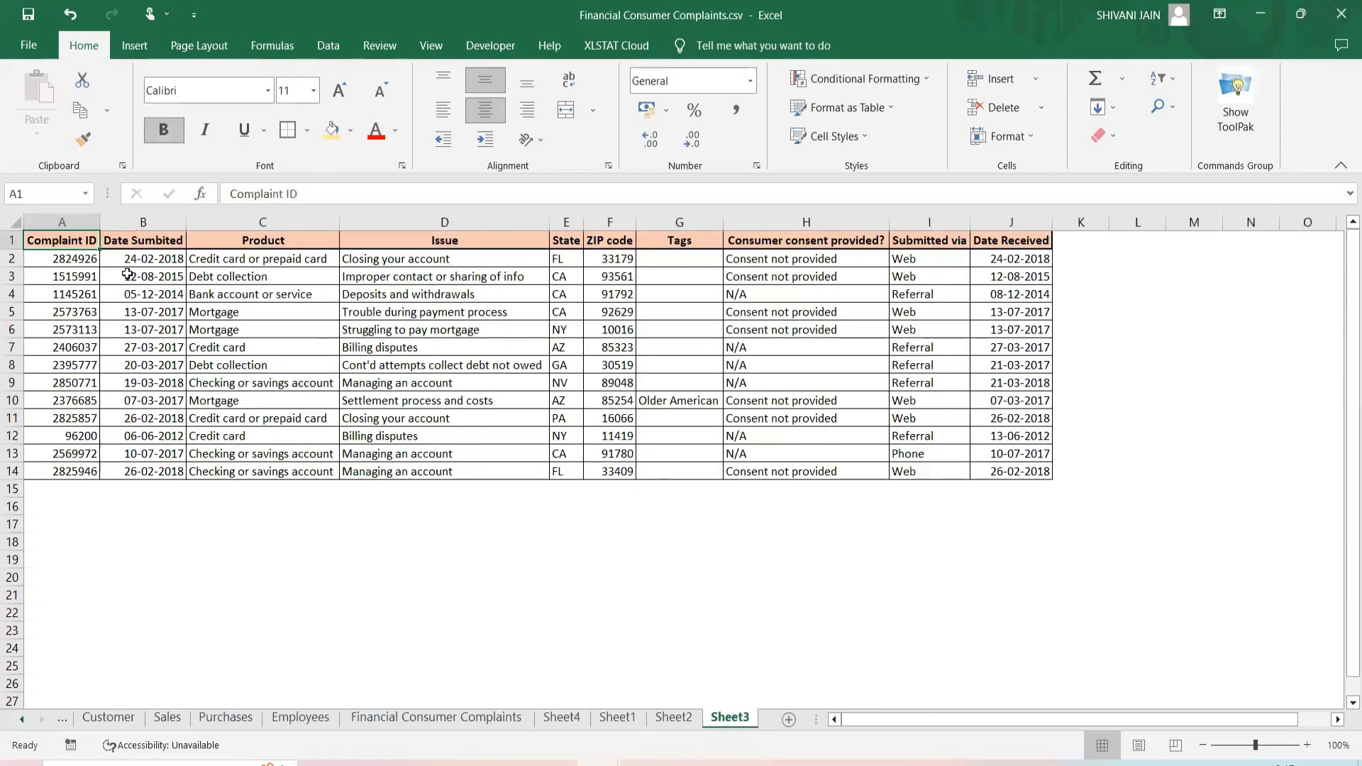
{"action": "left_click_drag", "start_coordinate": [64, 243], "coordinate": [954, 408]}
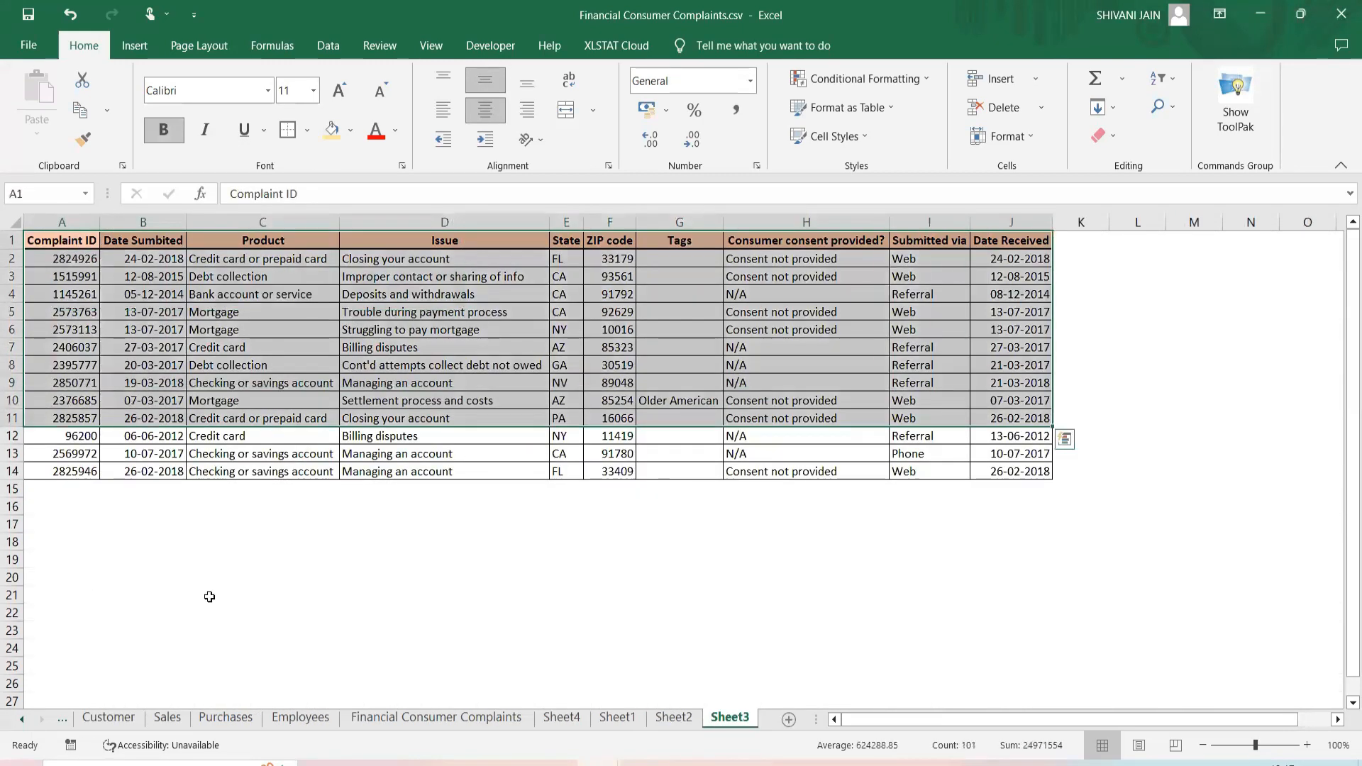
{"action": "left_click", "coordinate": [210, 597]}
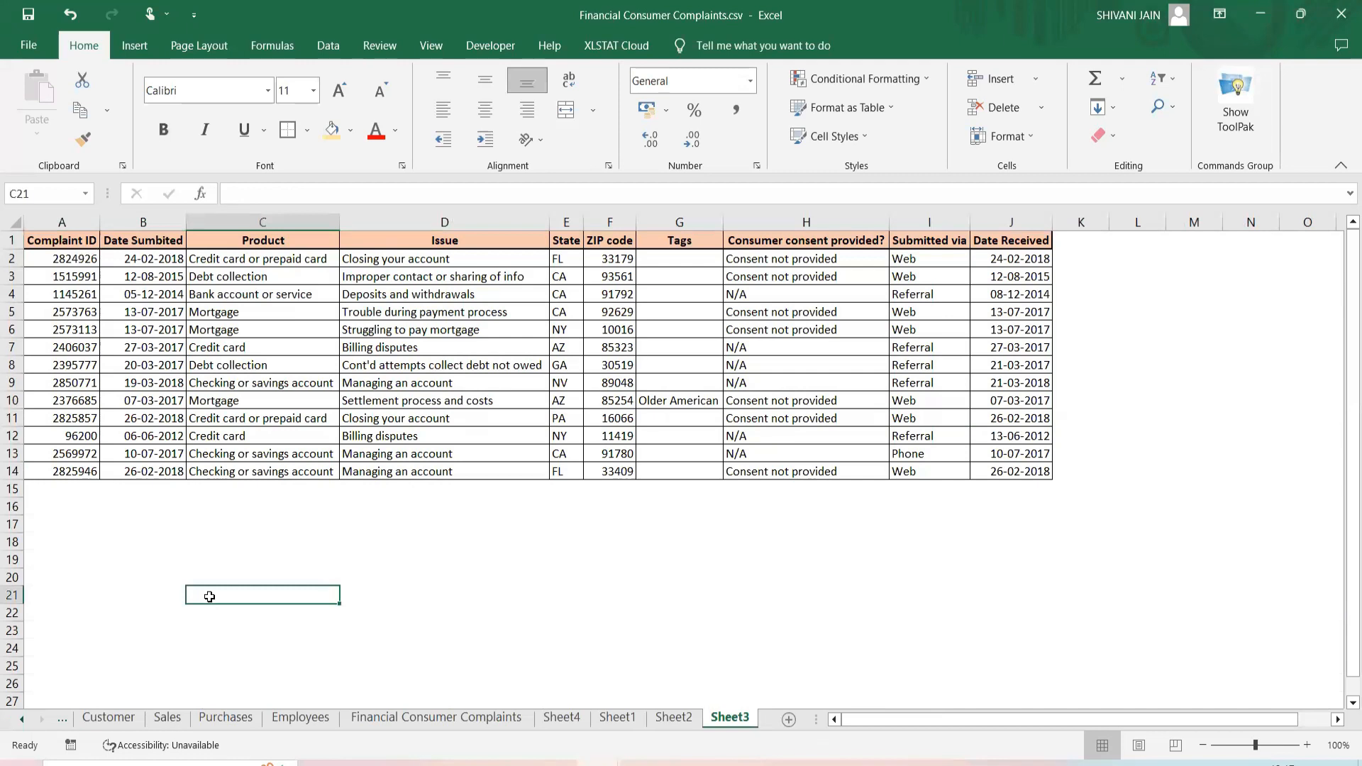
Add a new blank worksheet after Sheet3.
{"action": "left_click", "coordinate": [789, 719]}
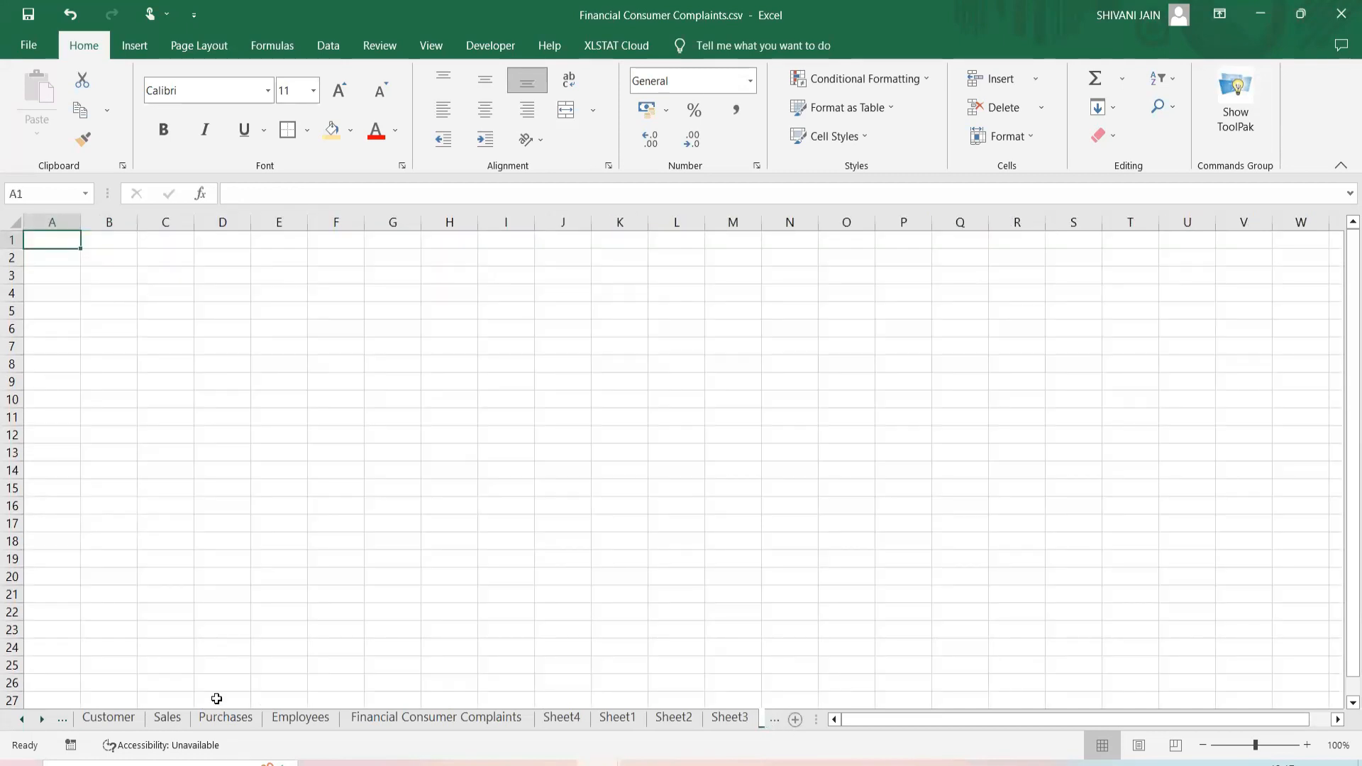
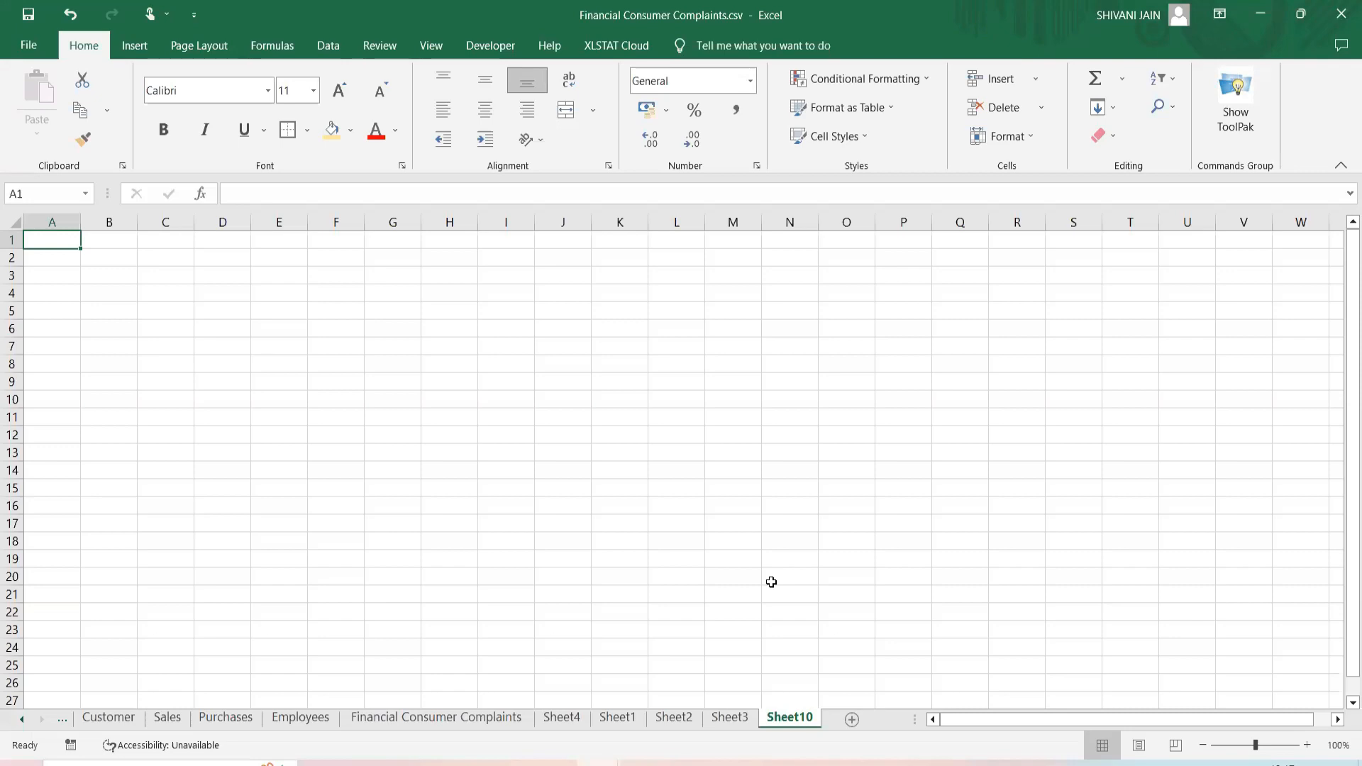
{"action": "left_click", "coordinate": [718, 664]}
{"action": "left_click_drag", "start_coordinate": [55, 246], "coordinate": [538, 633]}
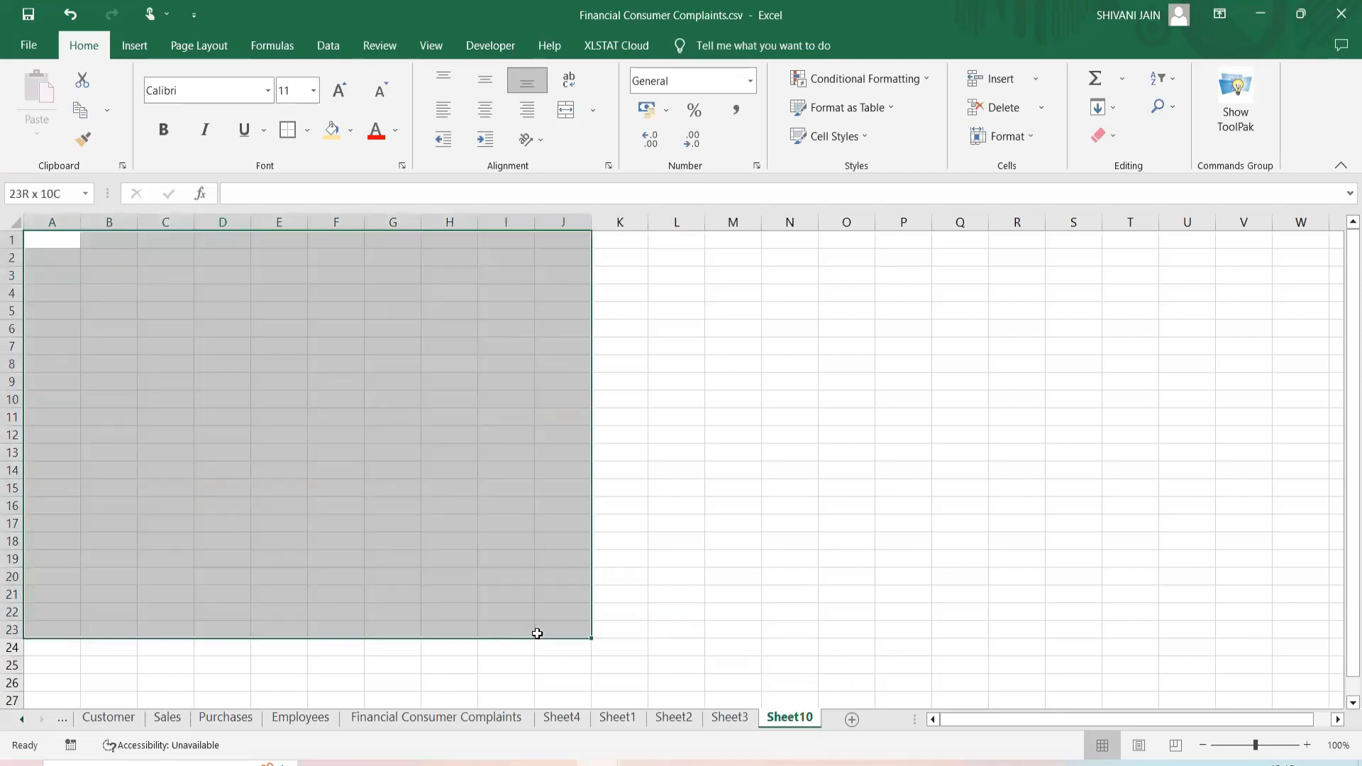
{"action": "left_click", "coordinate": [124, 469]}
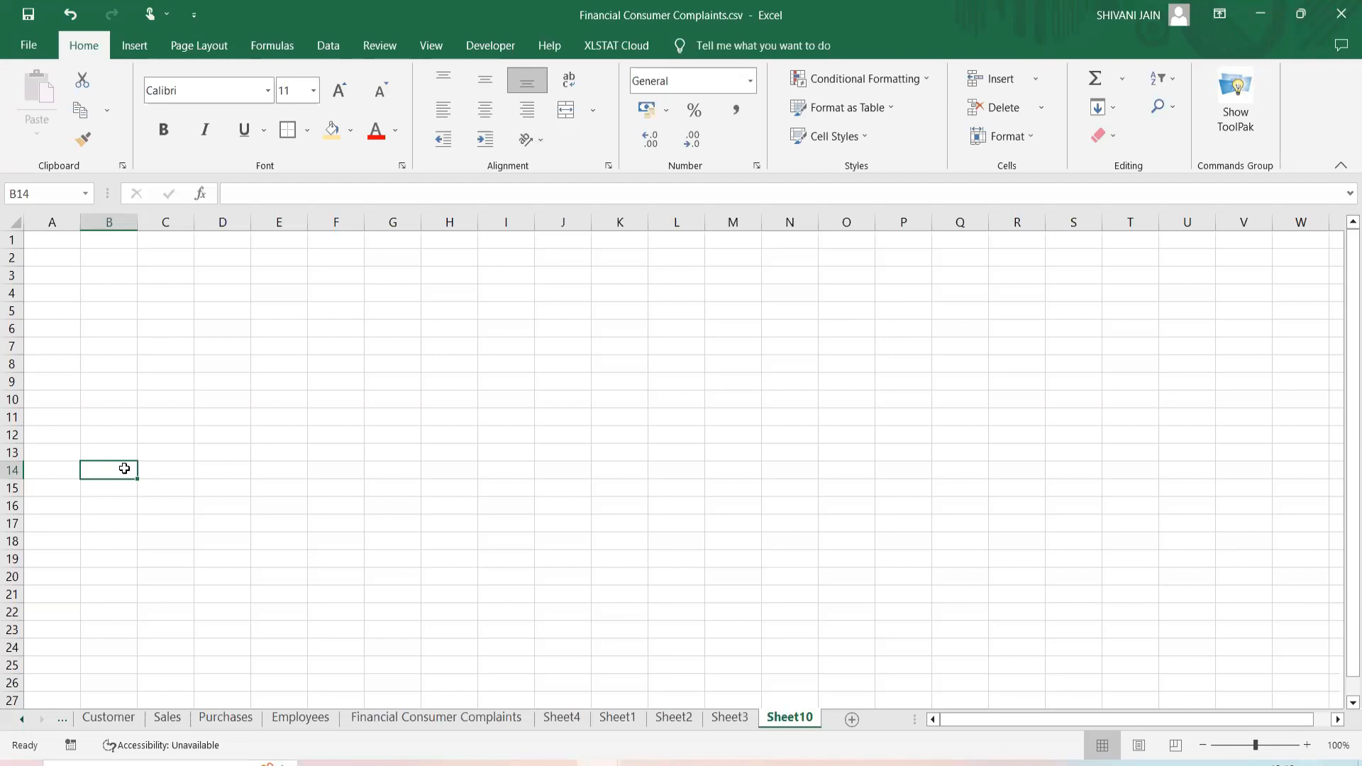
{"action": "left_click", "coordinate": [186, 402]}
{"action": "left_click", "coordinate": [771, 714]}
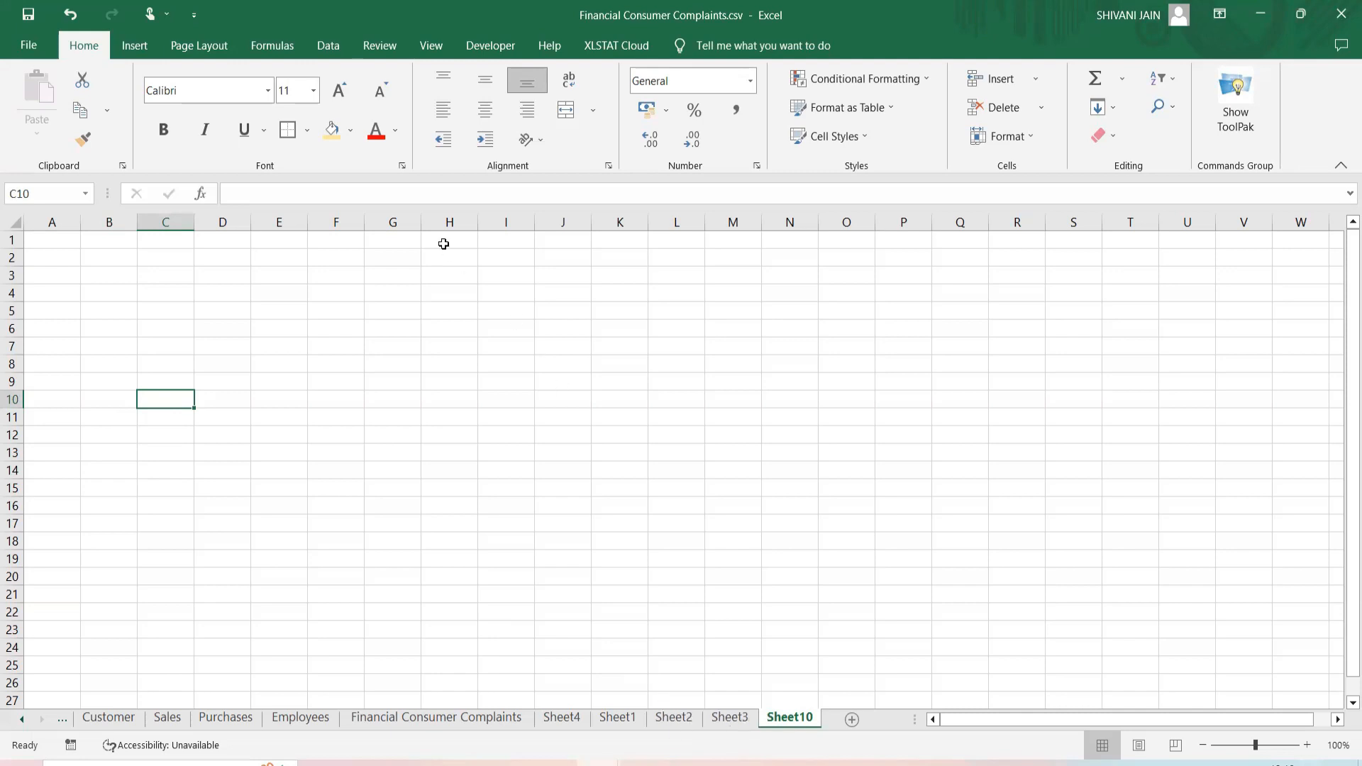
Insert a large text box covering about A1 to Q24 on the new sheet and enter "select* from custoers;" in it.
{"action": "left_click", "coordinate": [136, 47]}
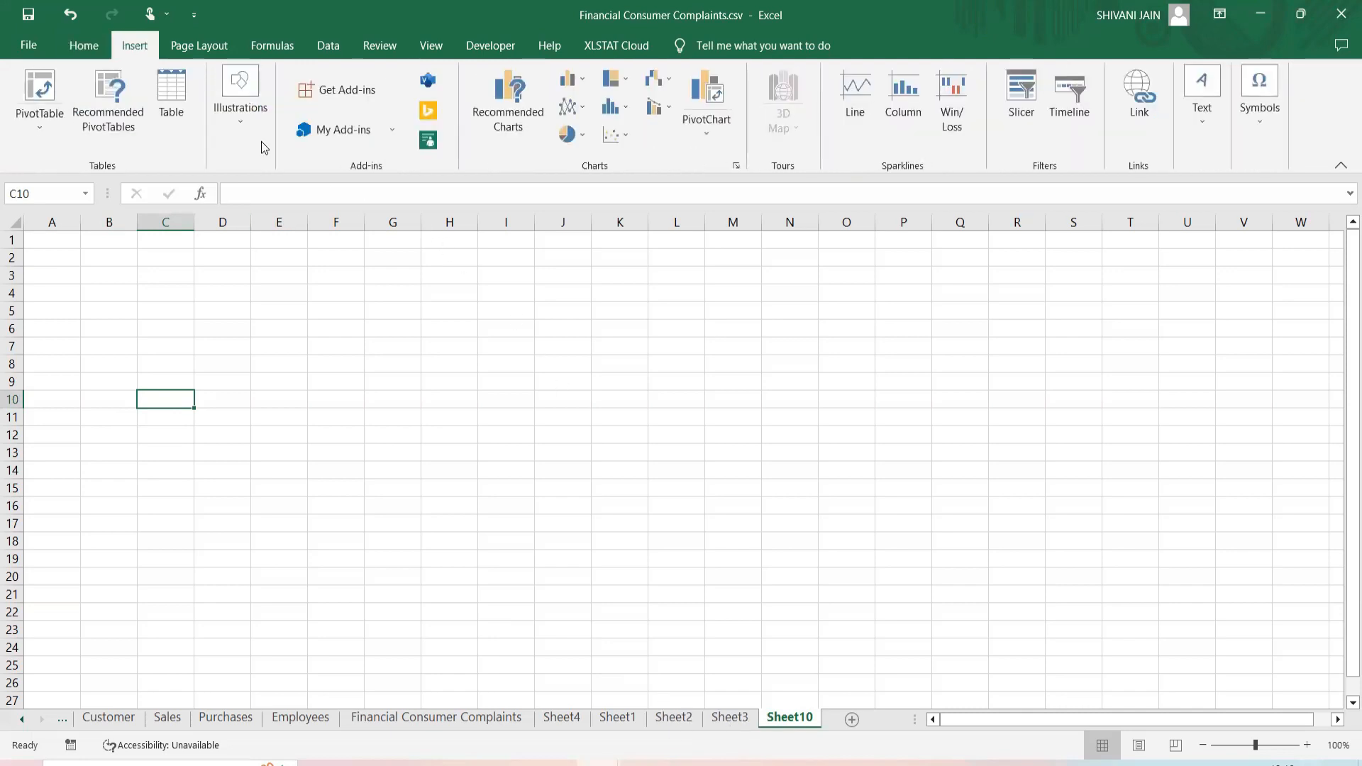
{"action": "left_click", "coordinate": [1202, 90]}
{"action": "left_click", "coordinate": [1165, 200]}
{"action": "mouse_move", "coordinate": [50, 240]}
{"action": "left_mouse_down"}
{"action": "mouse_move", "coordinate": [894, 684]}
{"action": "mouse_move", "coordinate": [984, 661]}
{"action": "left_mouse_up"}
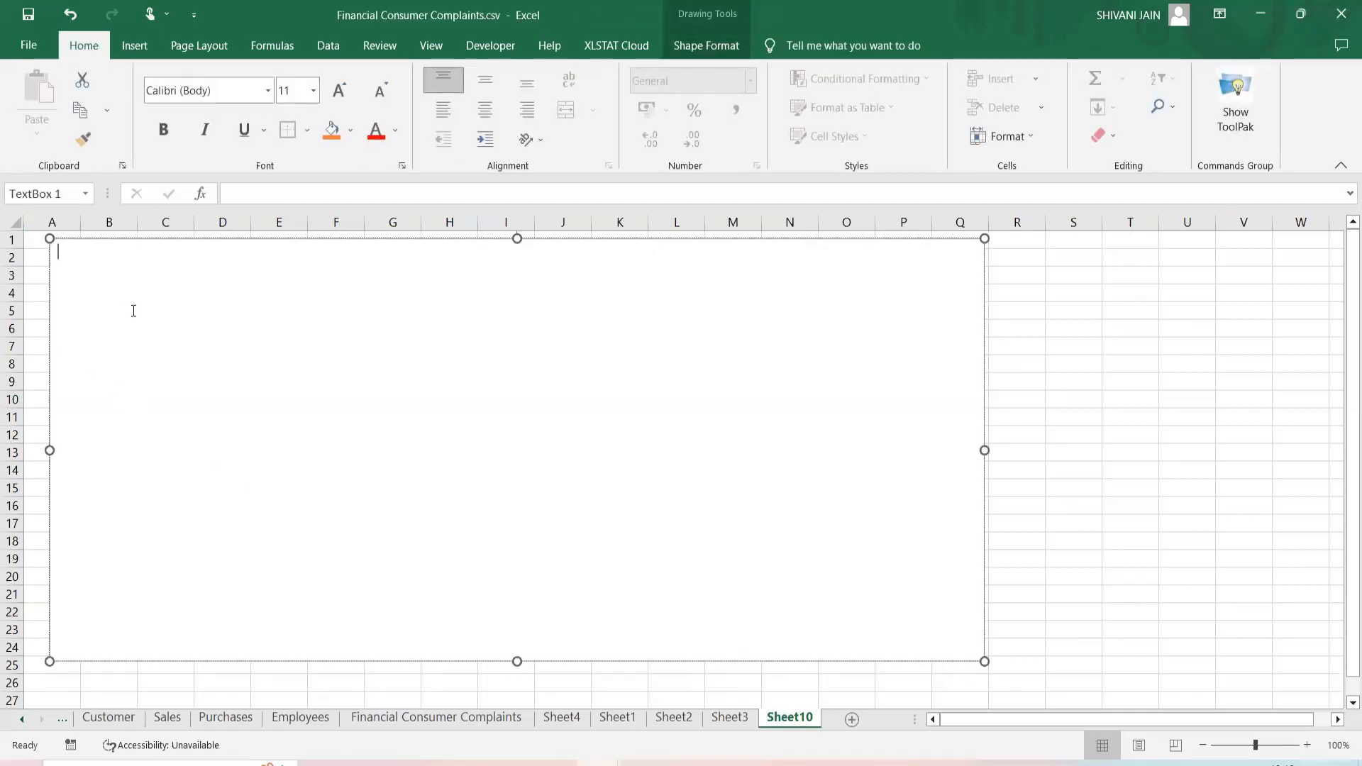
{"action": "type", "text": "select* from custoers;"}
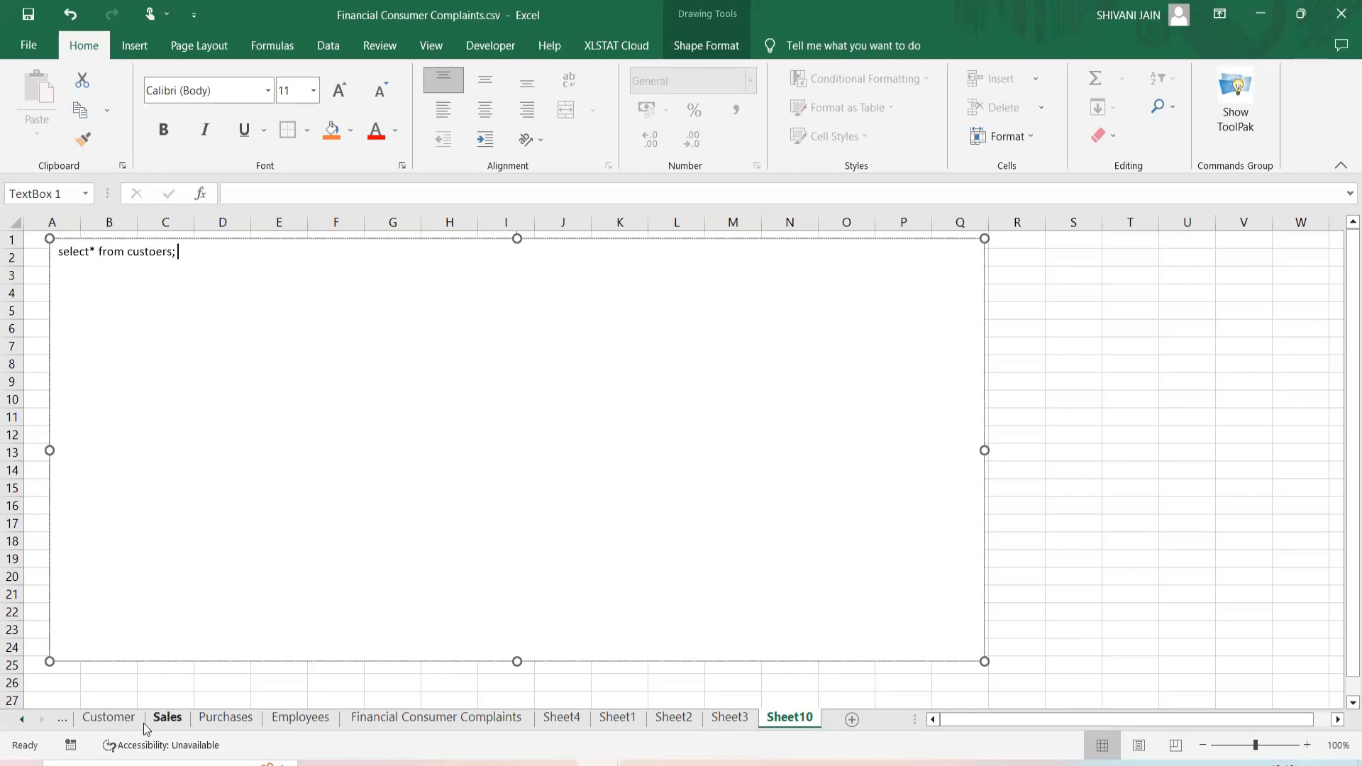
Look at the Sales sheet, return to Sheet10 and add a new blank worksheet after it.
{"action": "left_click", "coordinate": [175, 718]}
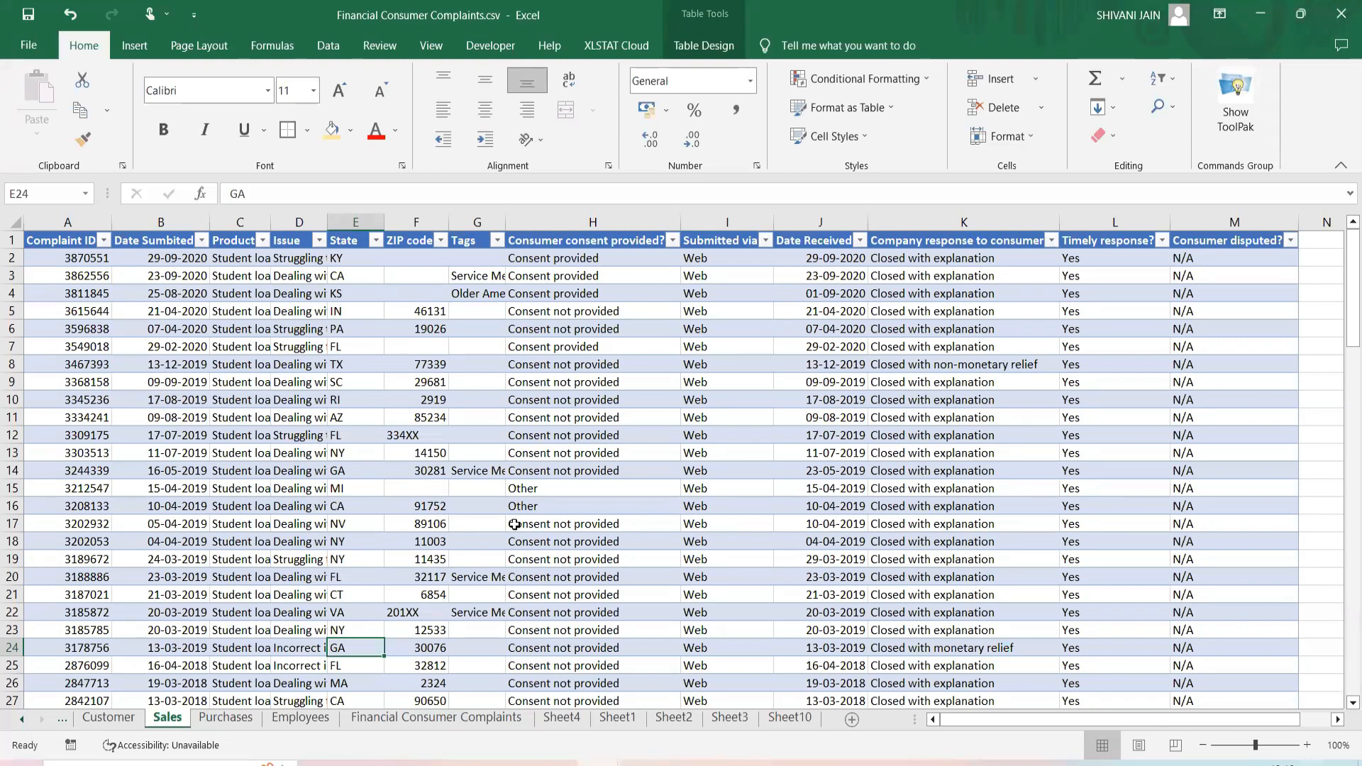
{"action": "left_click", "coordinate": [788, 718]}
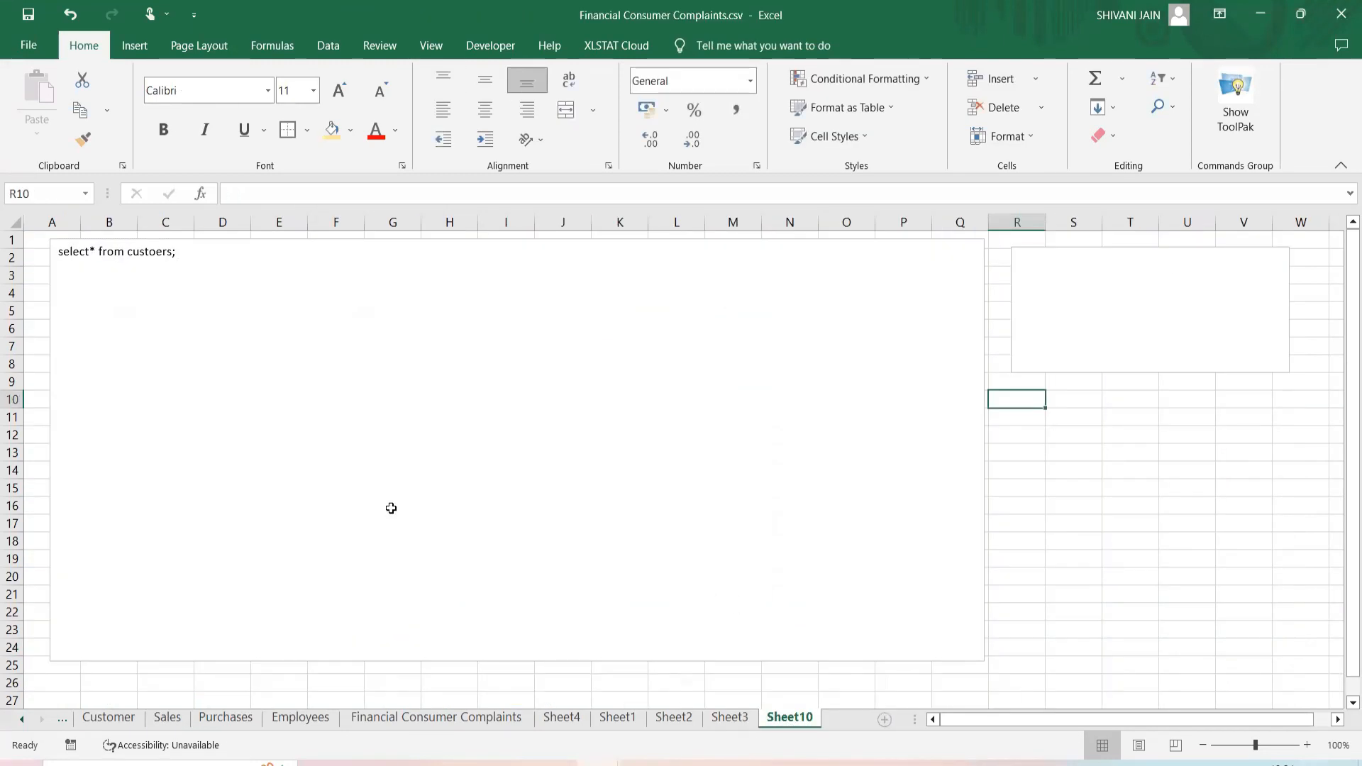
{"action": "key", "text": "shift+F11"}
{"action": "left_click", "coordinate": [171, 272]}
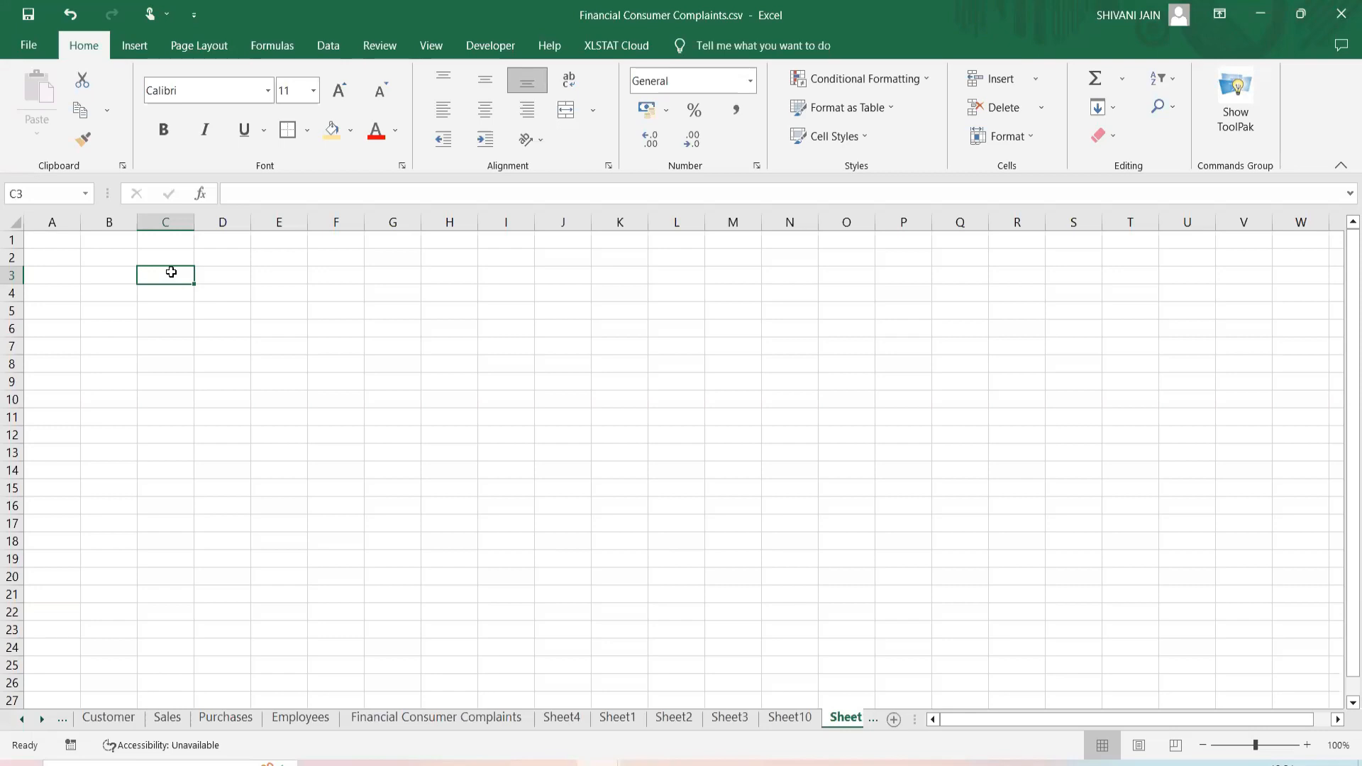
{"action": "left_click", "coordinate": [166, 365]}
{"action": "left_click_drag", "start_coordinate": [57, 222], "coordinate": [152, 354]}
{"action": "left_click", "coordinate": [53, 399]}
{"action": "left_click", "coordinate": [59, 277]}
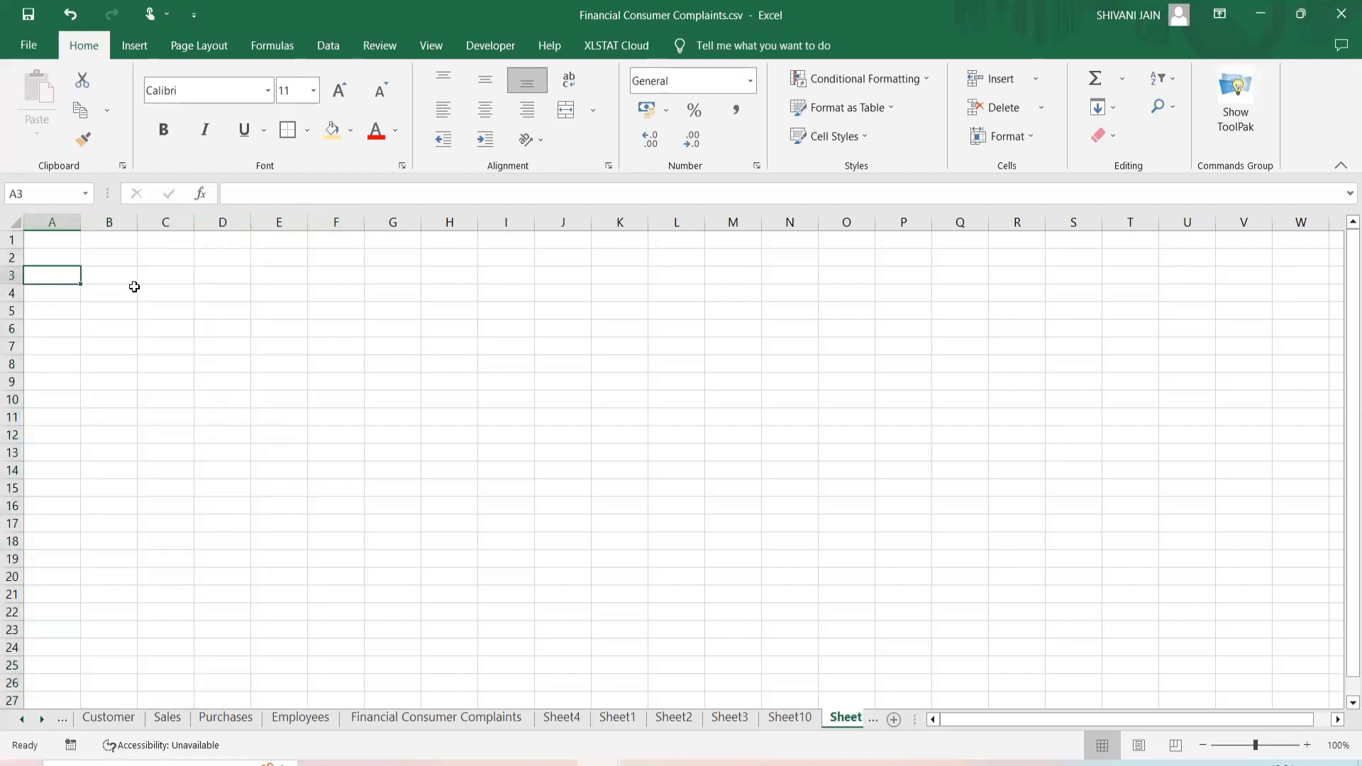
{"action": "left_click", "coordinate": [131, 291]}
{"action": "left_click_drag", "start_coordinate": [163, 277], "coordinate": [200, 516]}
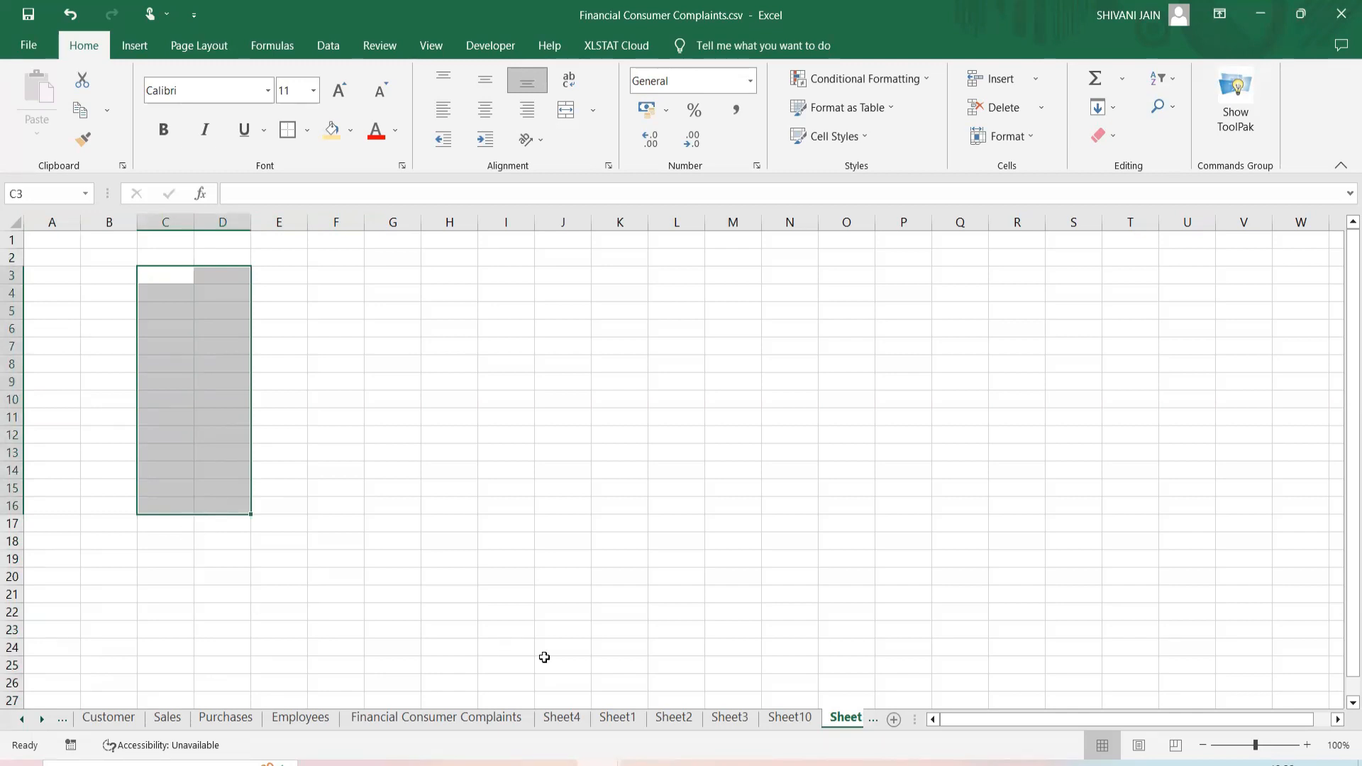
{"action": "left_click", "coordinate": [718, 646]}
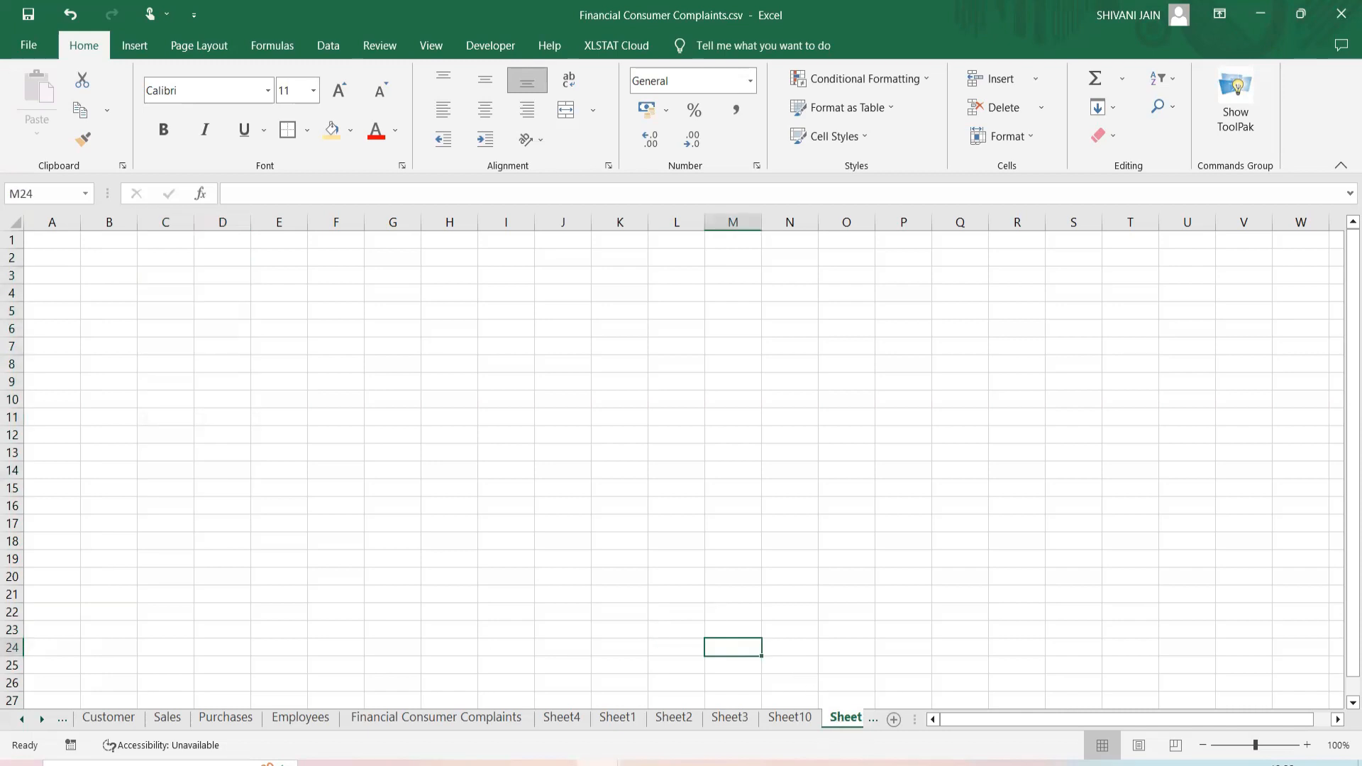
{"action": "mouse_move", "coordinate": [644, 763]}
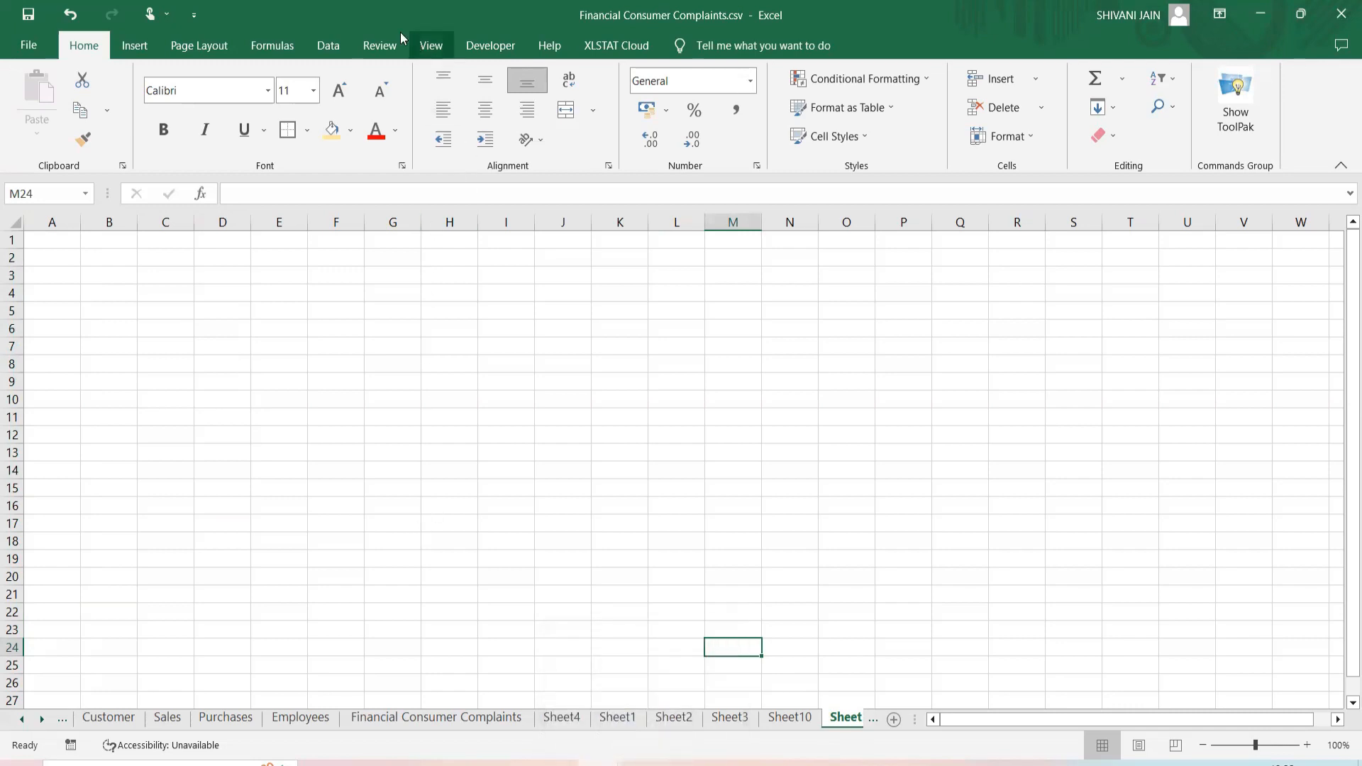
Start inserting an object and examine the list of new object types it can create, from Bitmap Image to WordPad Document.
{"action": "left_click", "coordinate": [134, 44]}
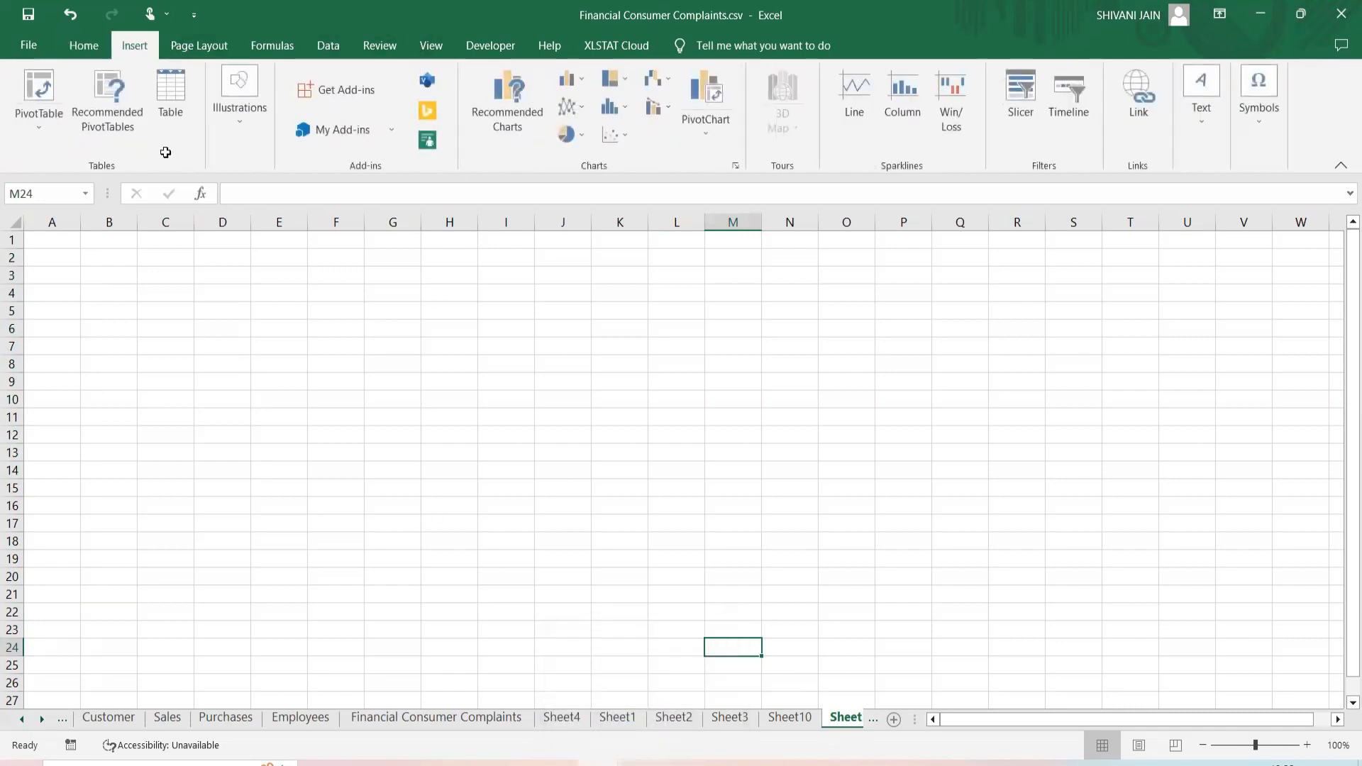
{"action": "left_click", "coordinate": [1203, 131]}
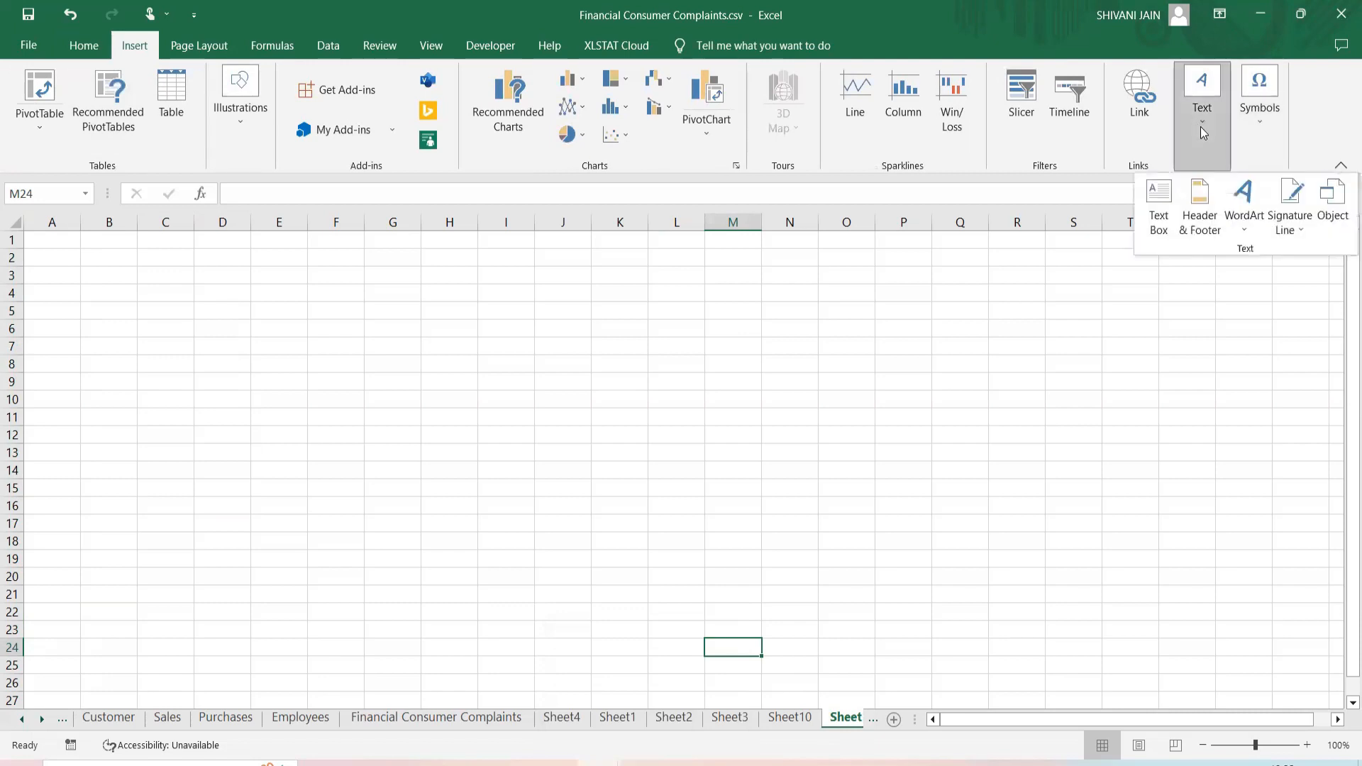
{"action": "left_click", "coordinate": [1334, 206]}
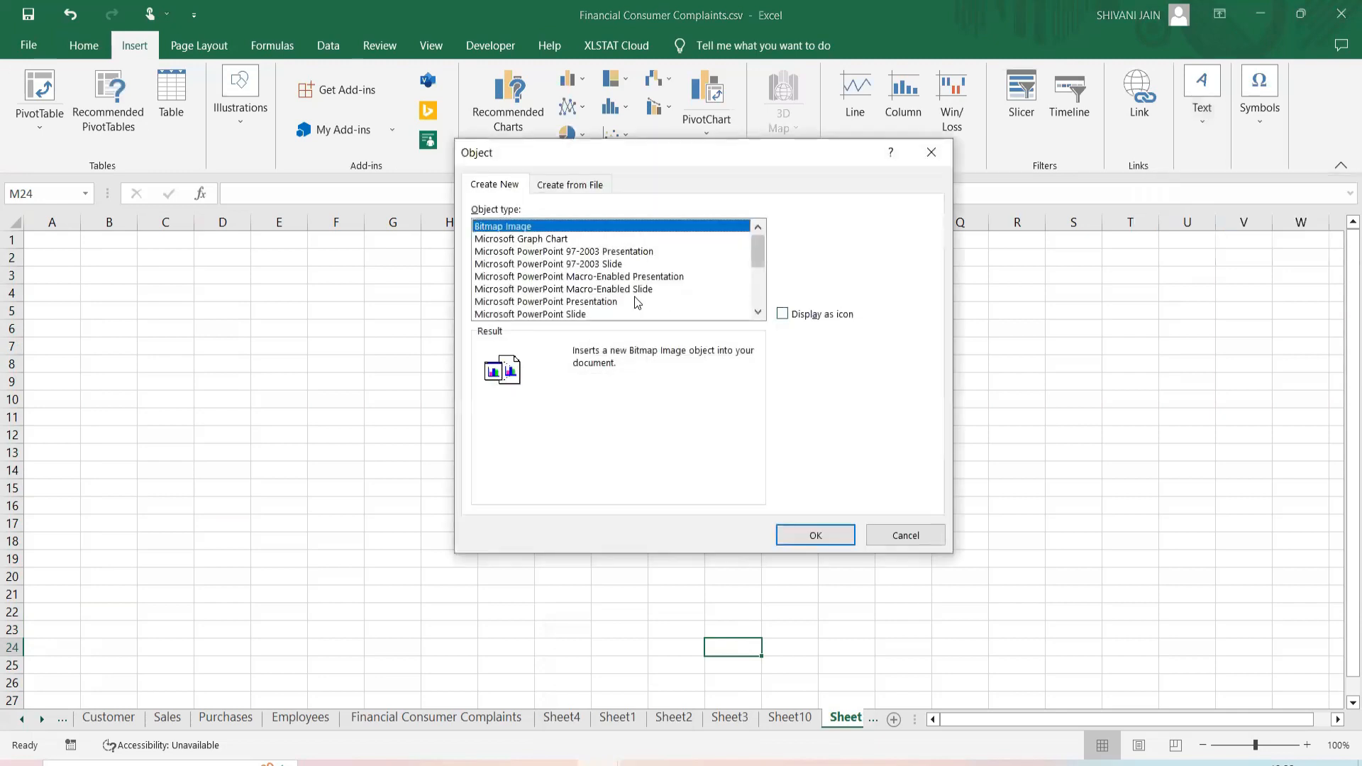
{"action": "left_click", "coordinate": [559, 252]}
{"action": "scroll", "coordinate": [566, 262], "scroll_direction": "down", "scroll_amount": 1}
{"action": "left_click", "coordinate": [560, 302]}
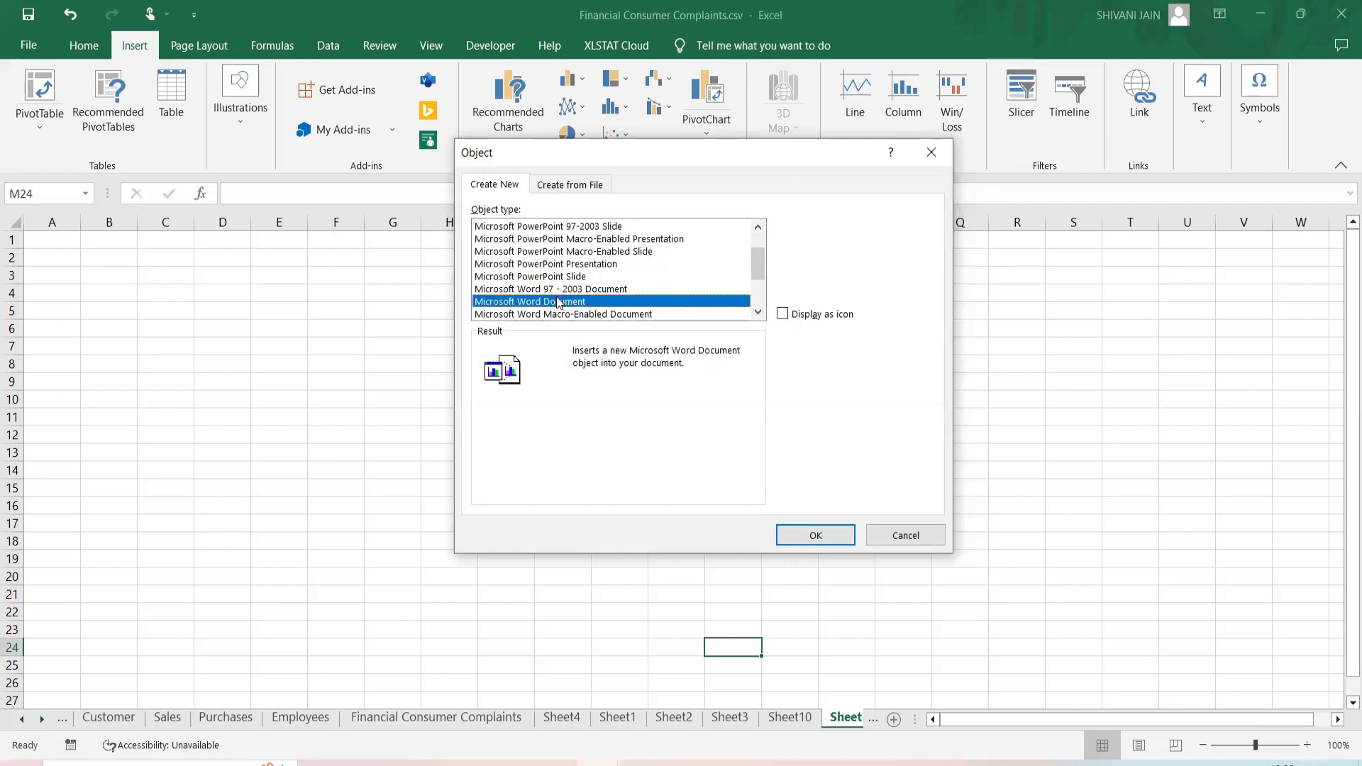
{"action": "scroll", "coordinate": [560, 297], "scroll_direction": "down", "scroll_amount": 1}
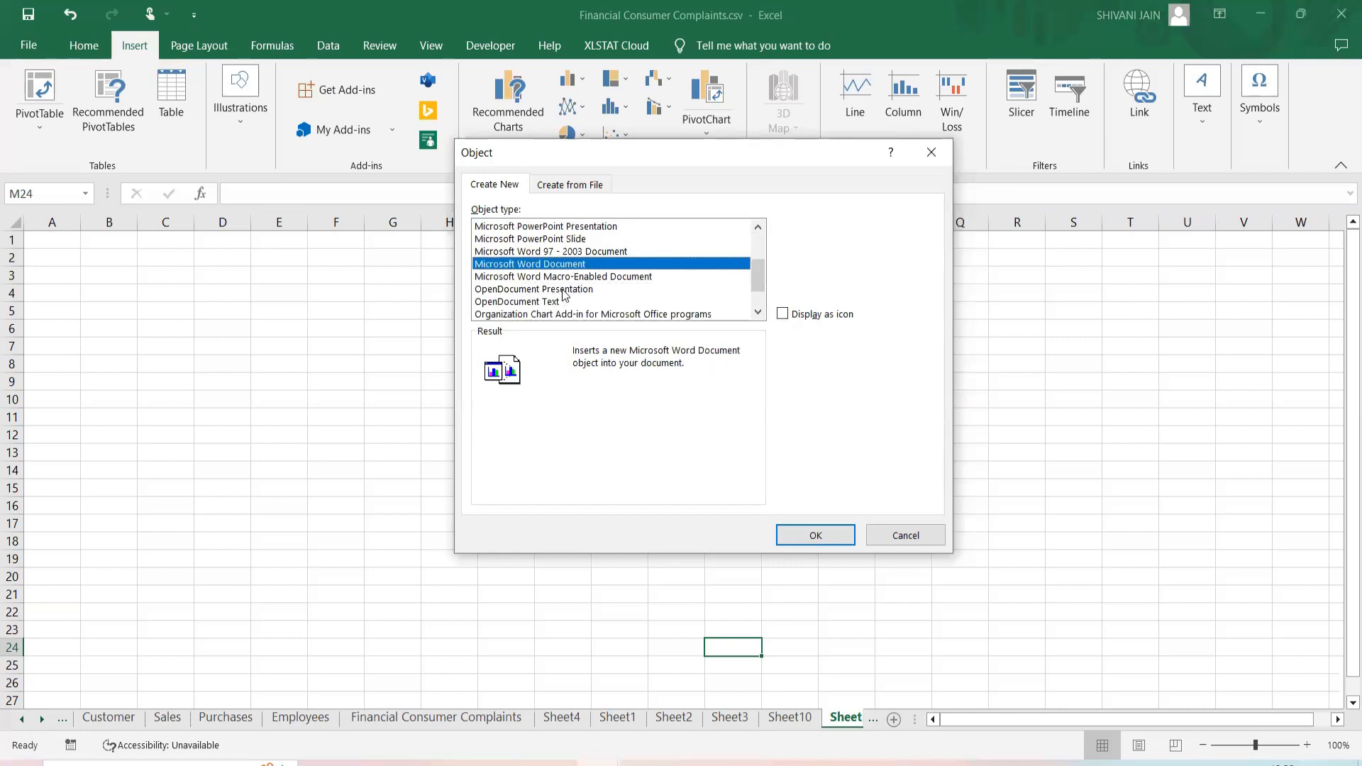
{"action": "left_click", "coordinate": [566, 290]}
{"action": "scroll", "coordinate": [570, 279], "scroll_direction": "down", "scroll_amount": 1}
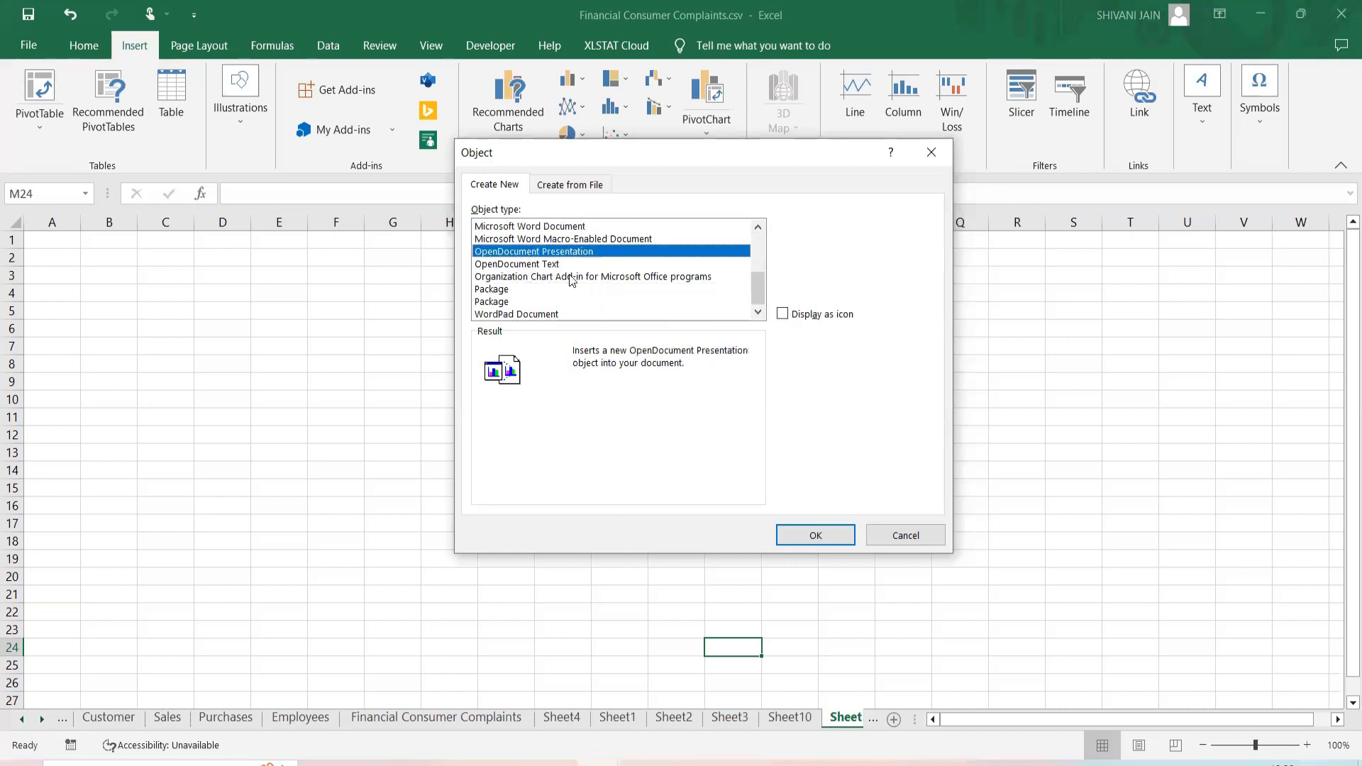
{"action": "left_click", "coordinate": [519, 277]}
{"action": "left_click", "coordinate": [522, 314]}
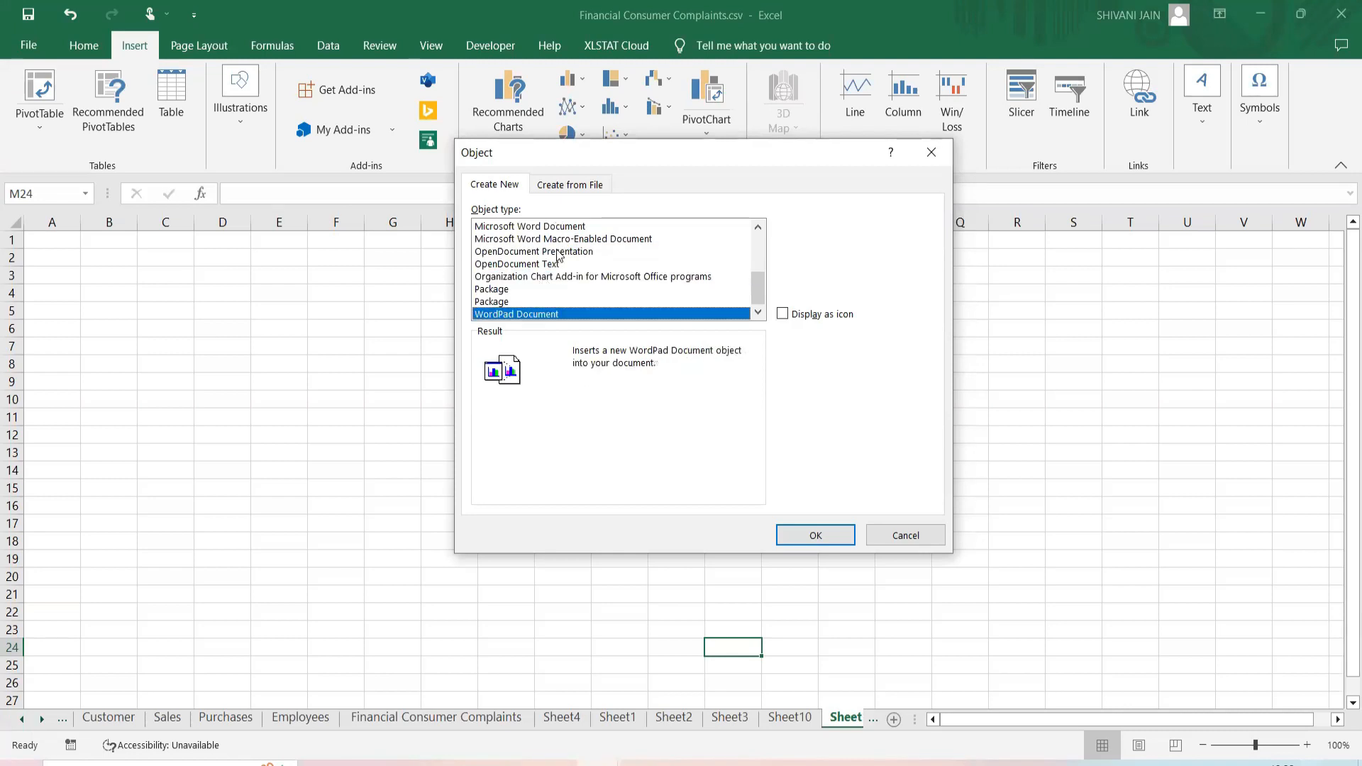
{"action": "left_click", "coordinate": [563, 239]}
{"action": "scroll", "coordinate": [560, 248], "scroll_direction": "up", "scroll_amount": 4}
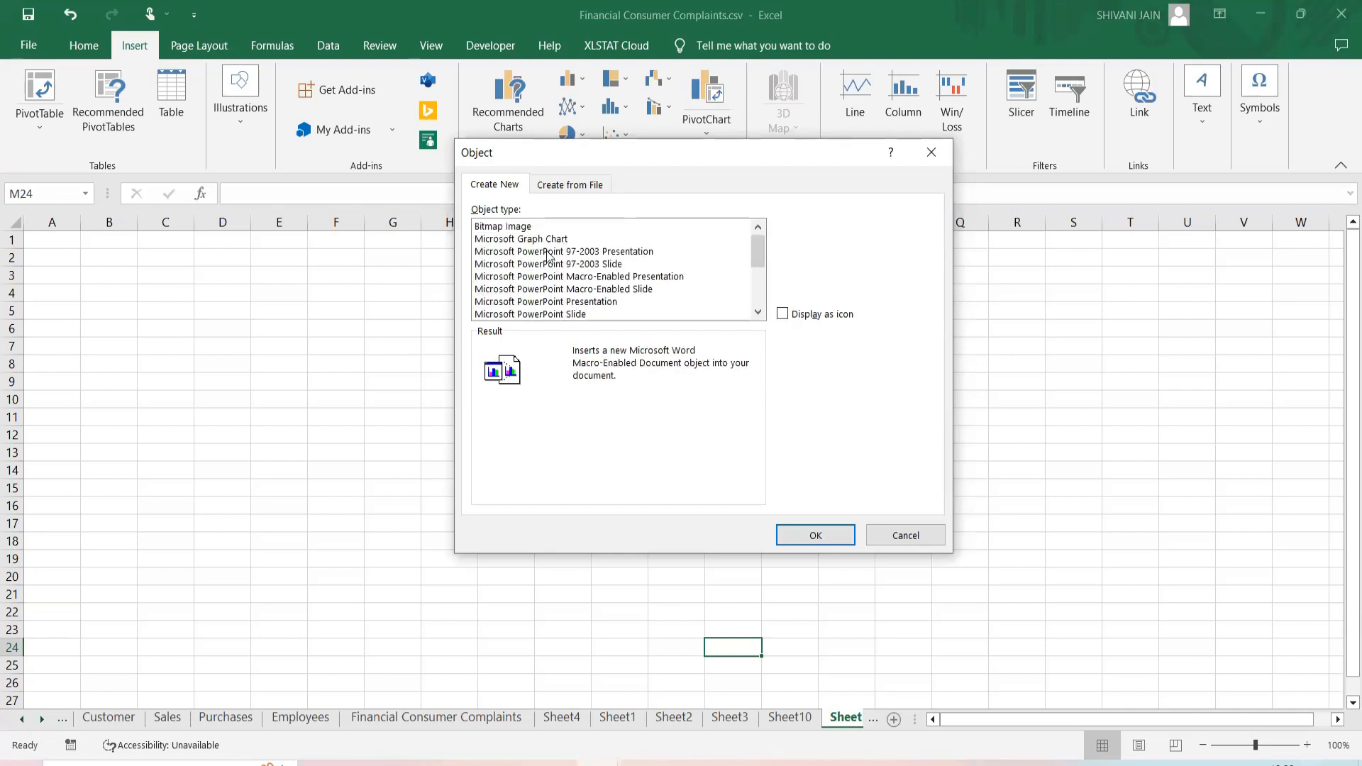
Choose the existing file Test1_new.xlsx from the Documents folder as the source of the object.
{"action": "left_click", "coordinate": [570, 188]}
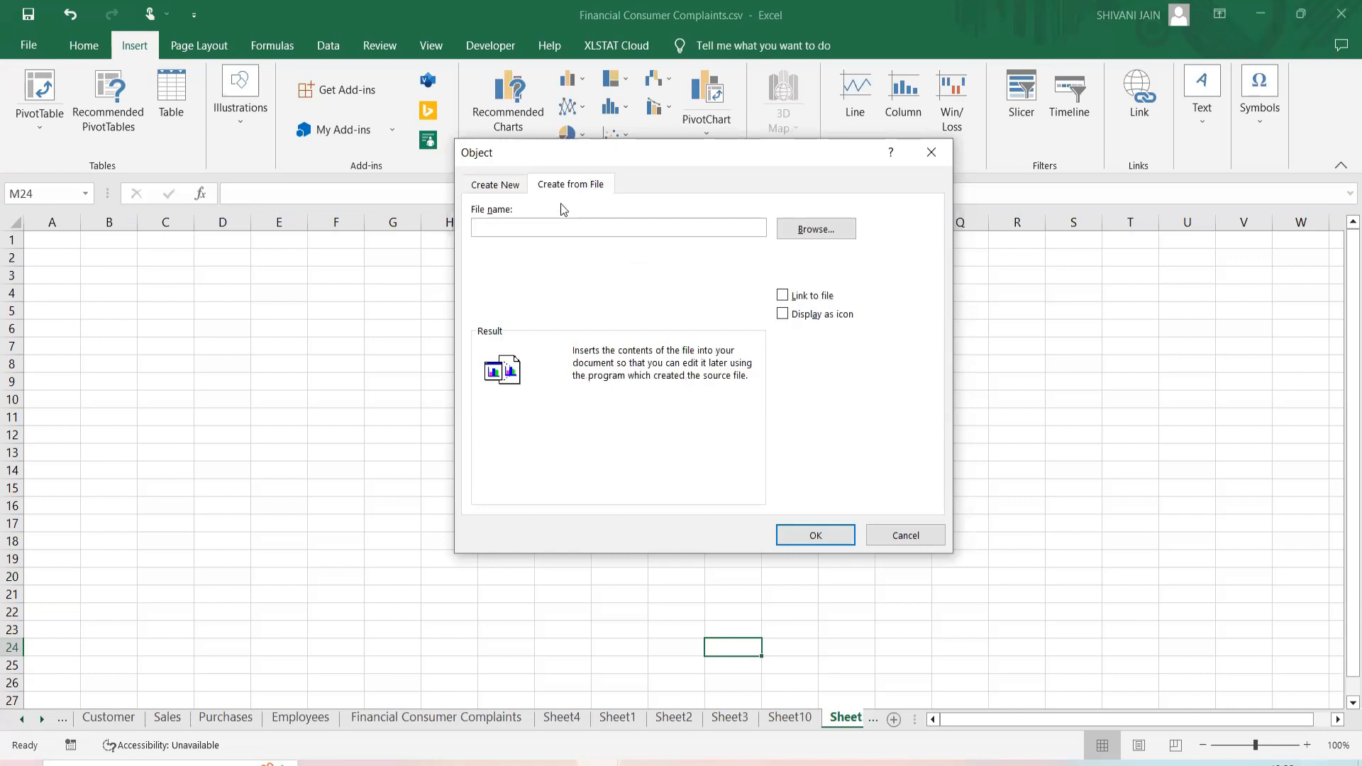
{"action": "left_click", "coordinate": [814, 237]}
{"action": "left_click", "coordinate": [812, 233]}
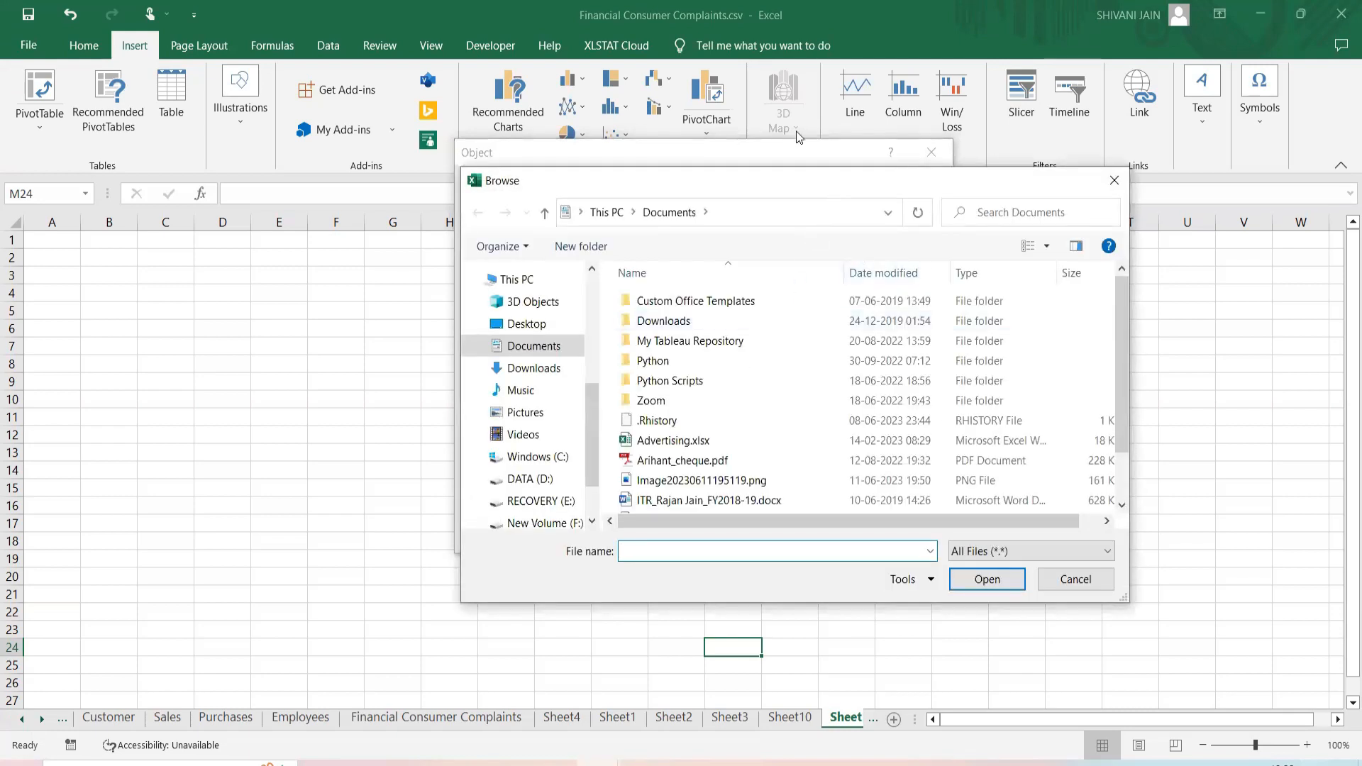
{"action": "left_click_drag", "start_coordinate": [804, 181], "coordinate": [794, 48]}
{"action": "scroll", "coordinate": [749, 278], "scroll_direction": "down", "scroll_amount": 1}
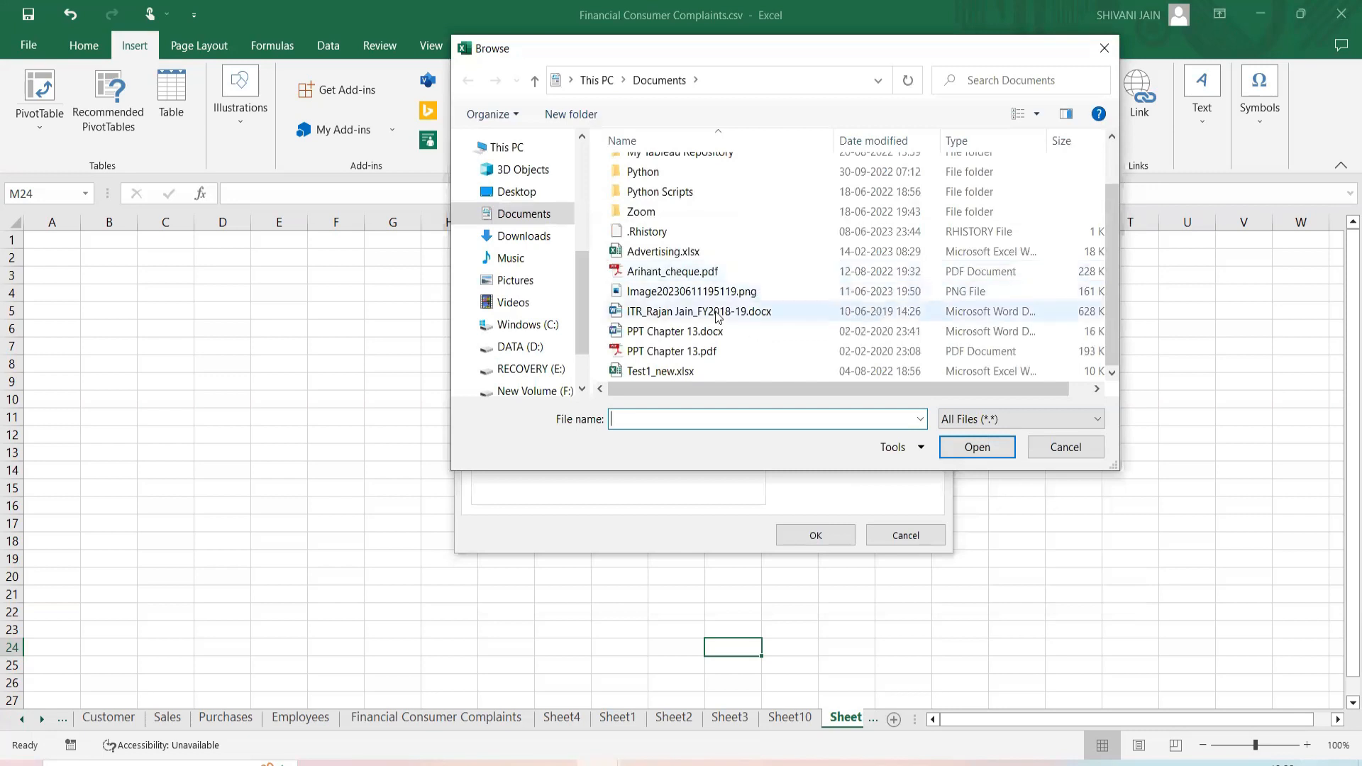
{"action": "left_click", "coordinate": [673, 373]}
{"action": "left_click_drag", "start_coordinate": [704, 49], "coordinate": [496, 13]}
{"action": "key", "text": "Return"}
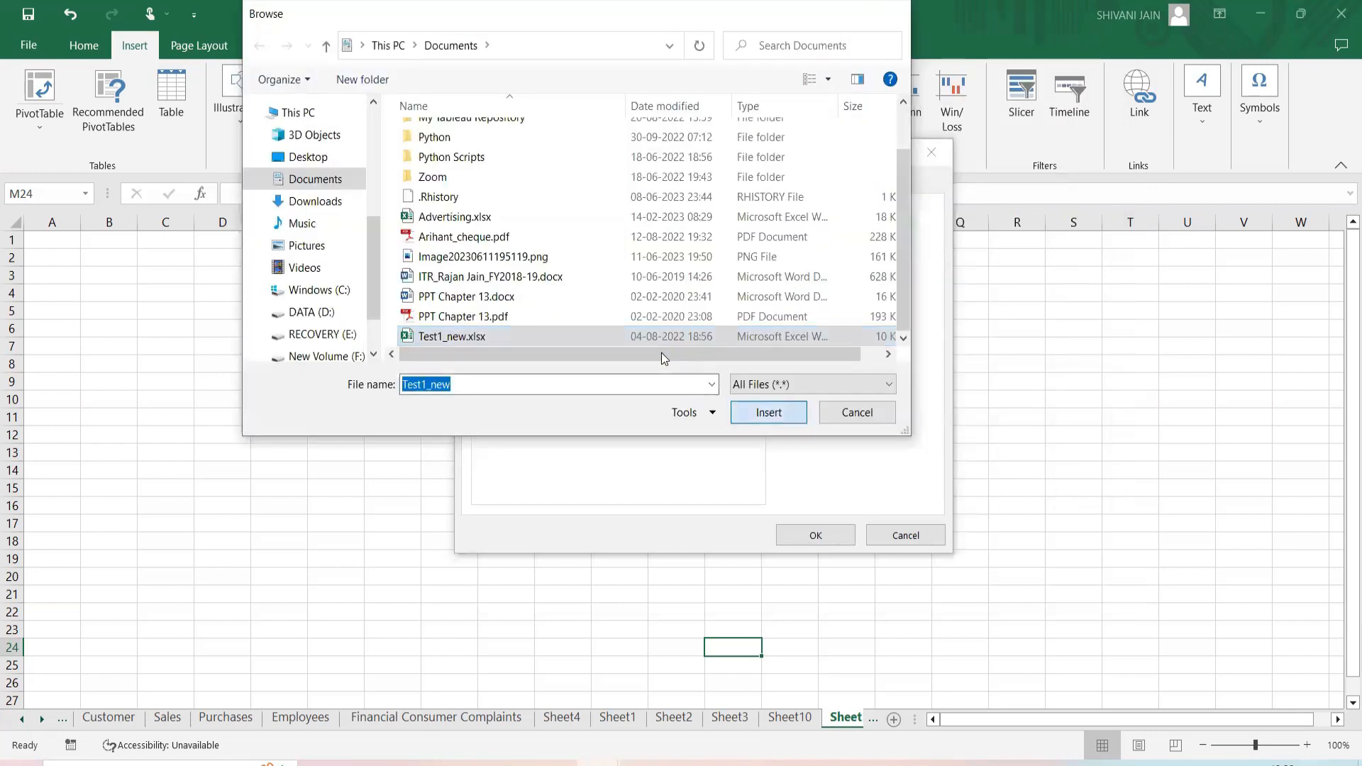
{"action": "left_click_drag", "start_coordinate": [673, 156], "coordinate": [330, 170]}
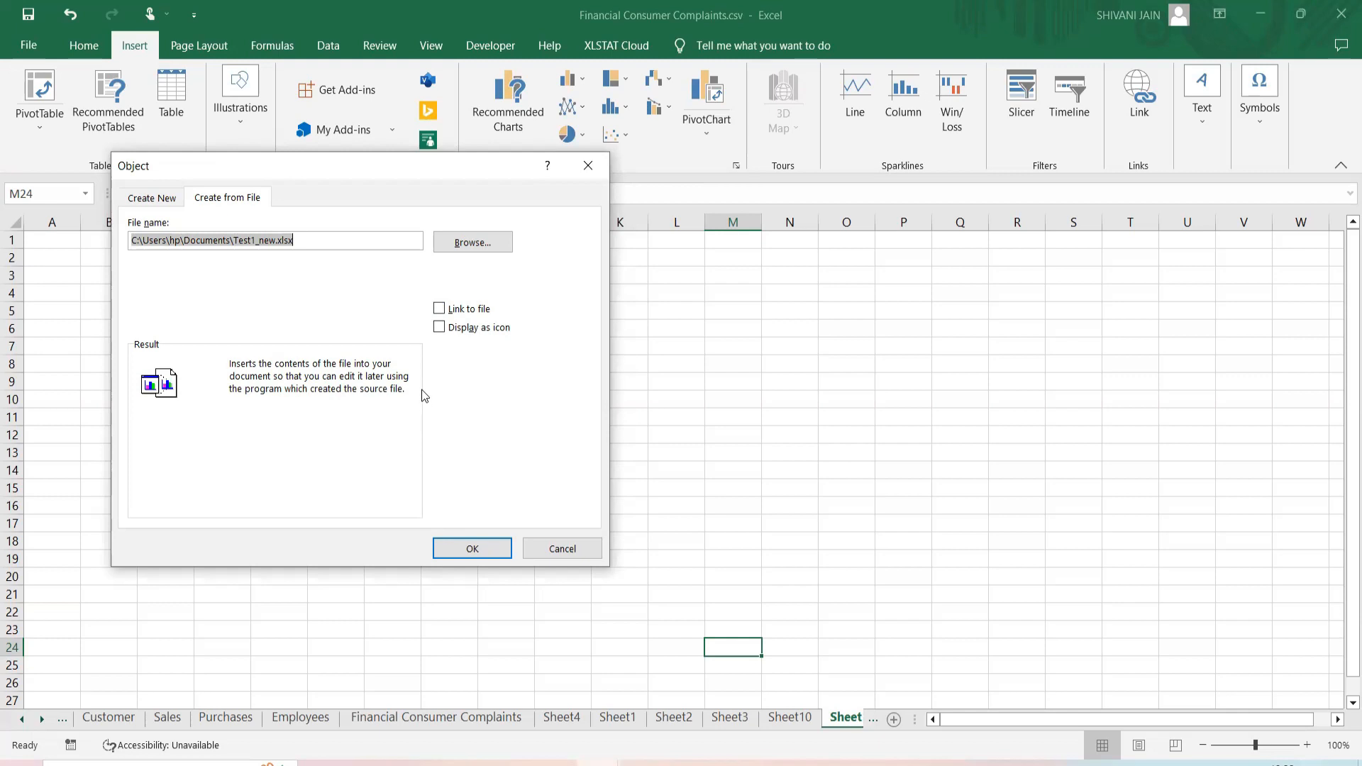
Set the object to display as an icon and change it to the solid green Excel icon, first in the icon list.
{"action": "left_click", "coordinate": [439, 329]}
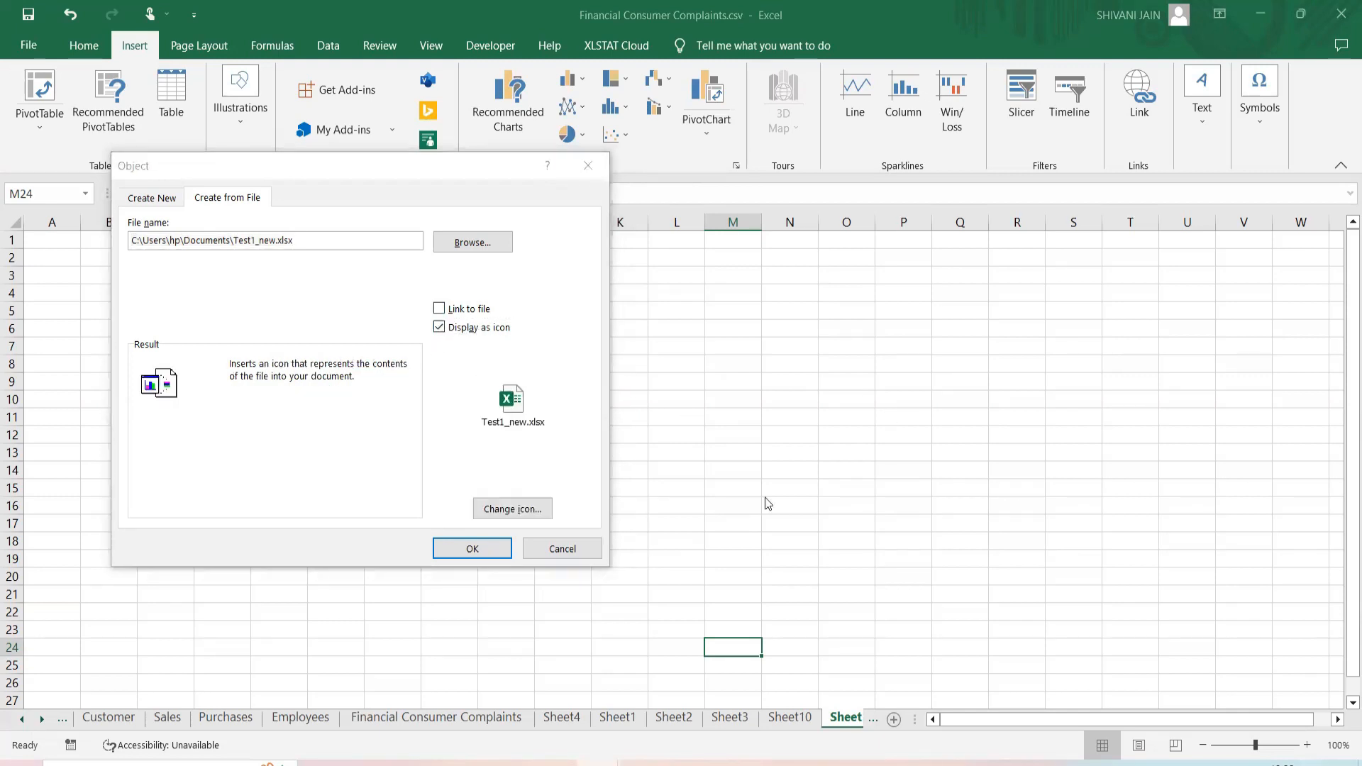
{"action": "left_click", "coordinate": [473, 550]}
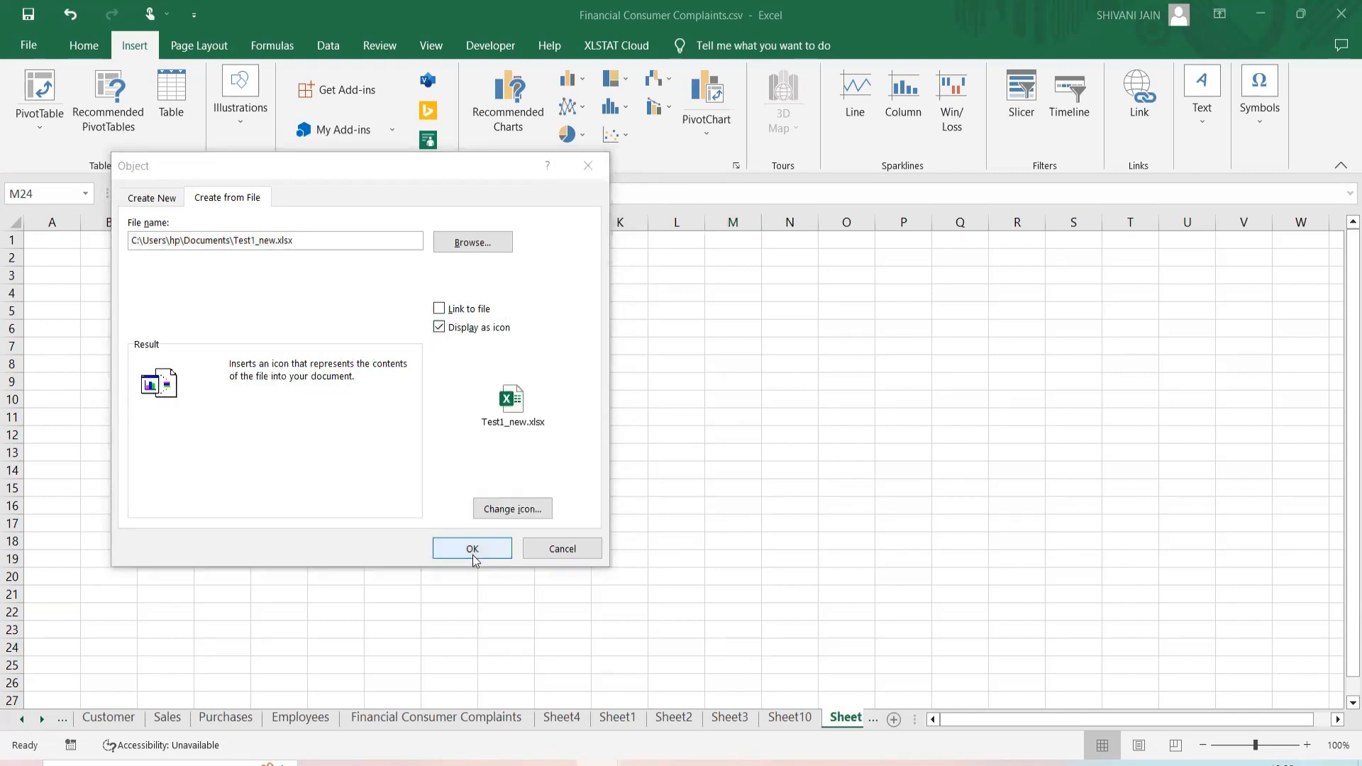
{"action": "left_click", "coordinate": [520, 511]}
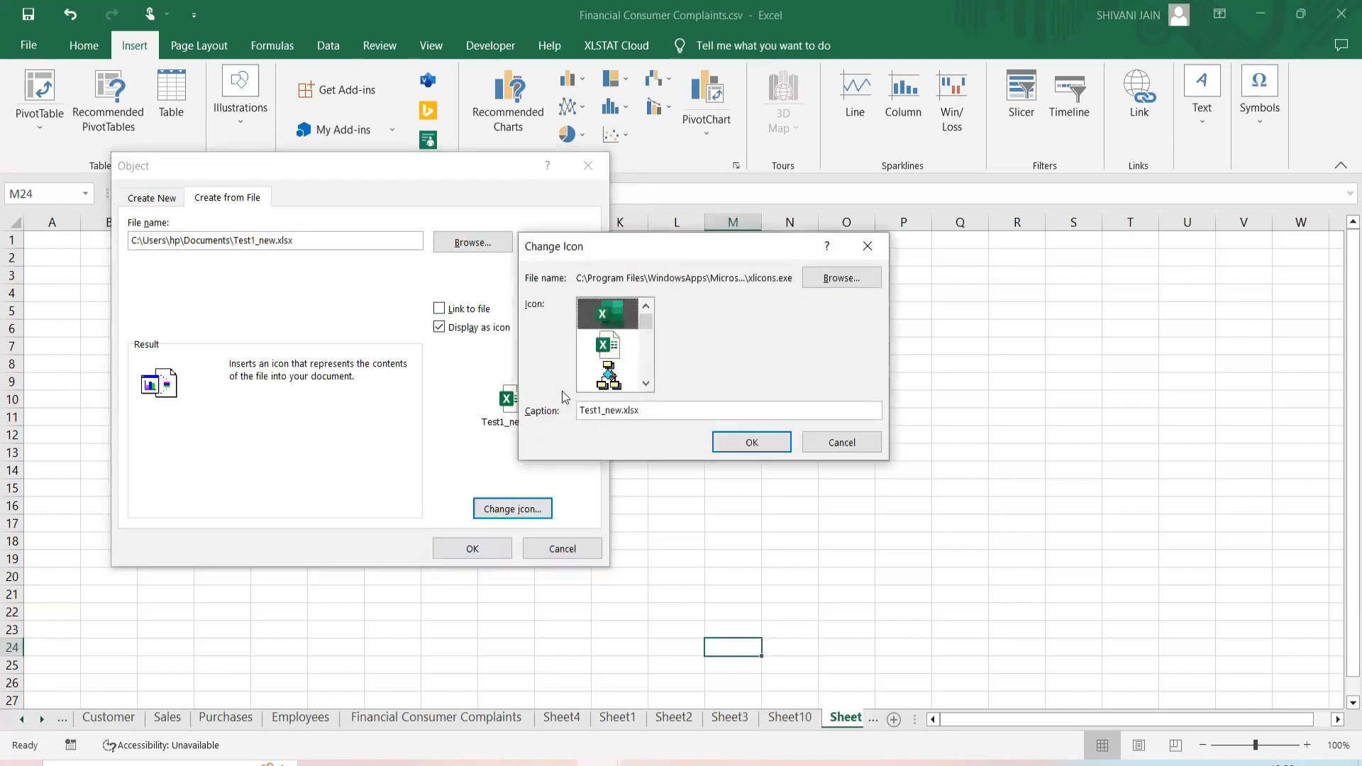
{"action": "left_click", "coordinate": [618, 353]}
{"action": "left_click", "coordinate": [609, 383]}
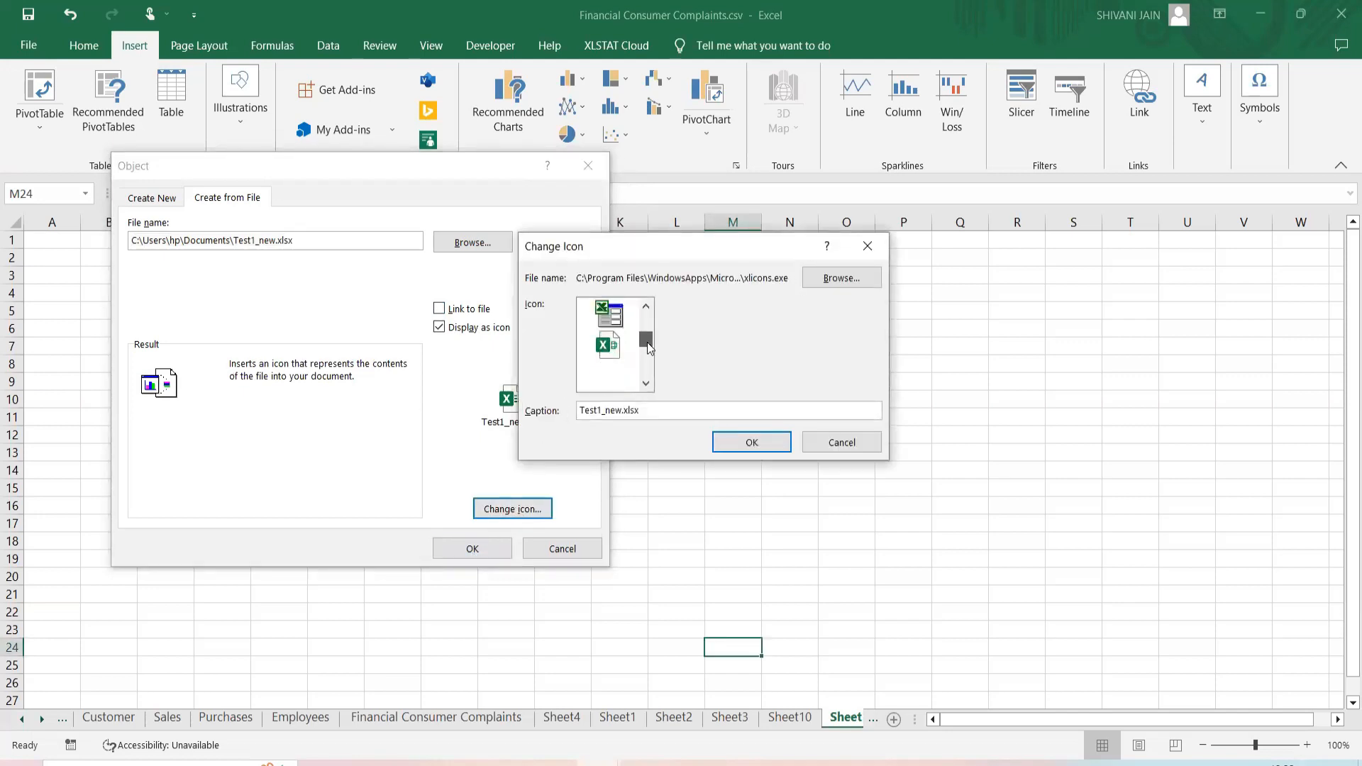
{"action": "left_click", "coordinate": [615, 317]}
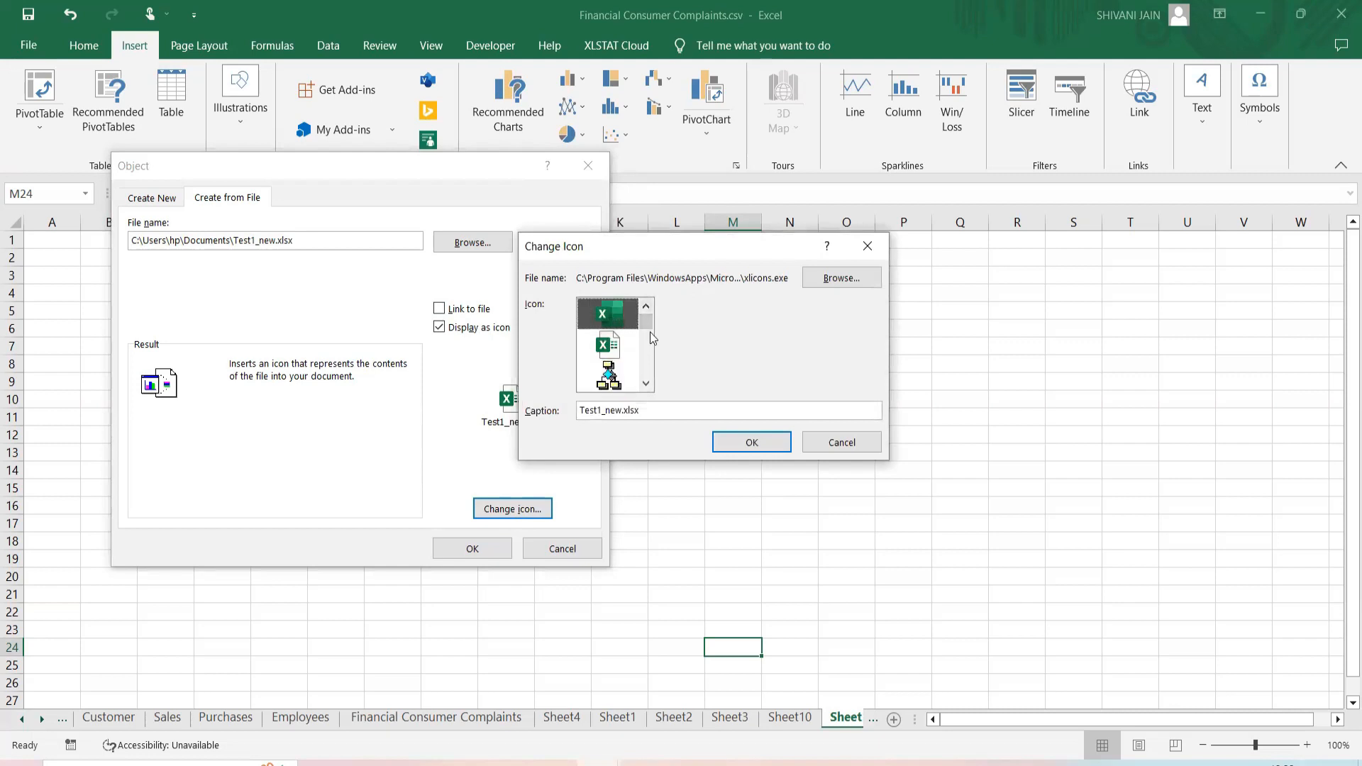
{"action": "left_click", "coordinate": [752, 442]}
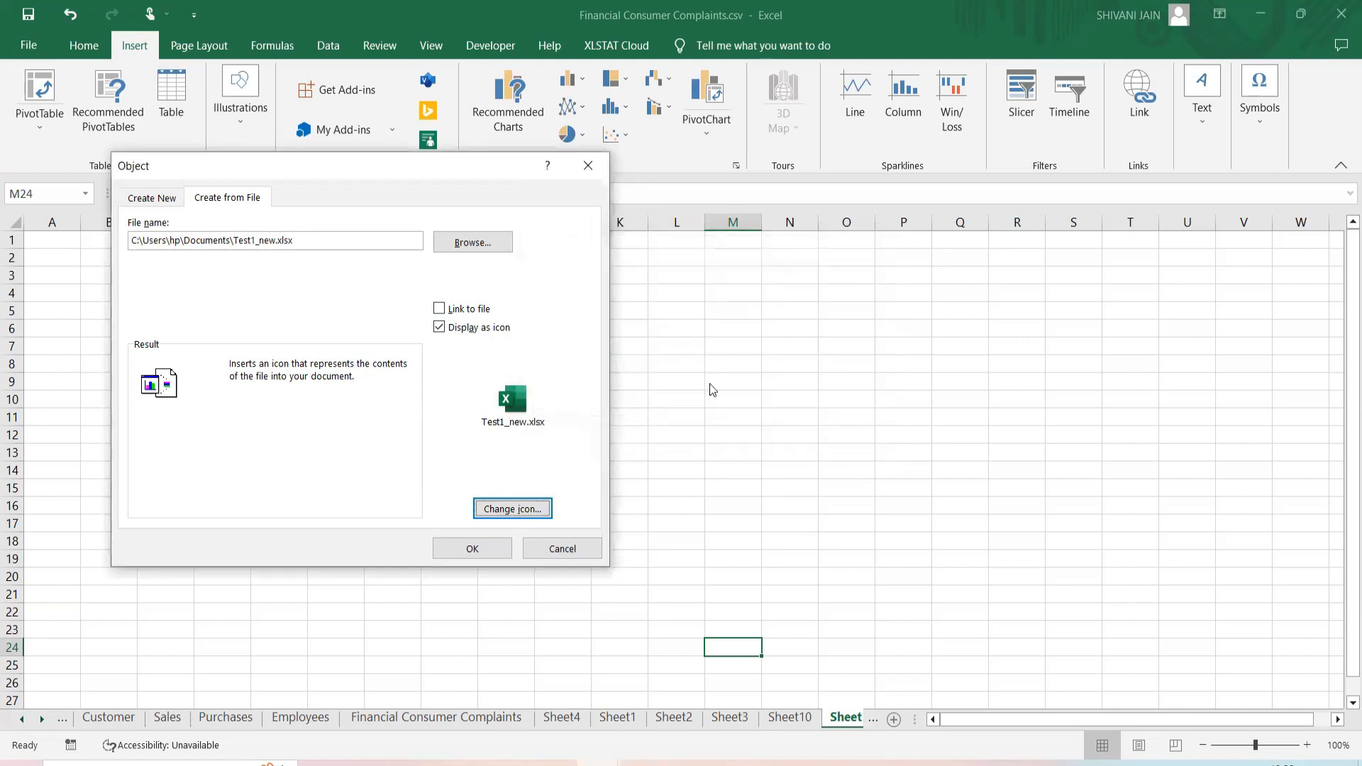
Insert the Test1_new.xlsx object into the sheet, place its icon over about E10 to F13, and deselect it.
{"action": "left_click", "coordinate": [455, 554]}
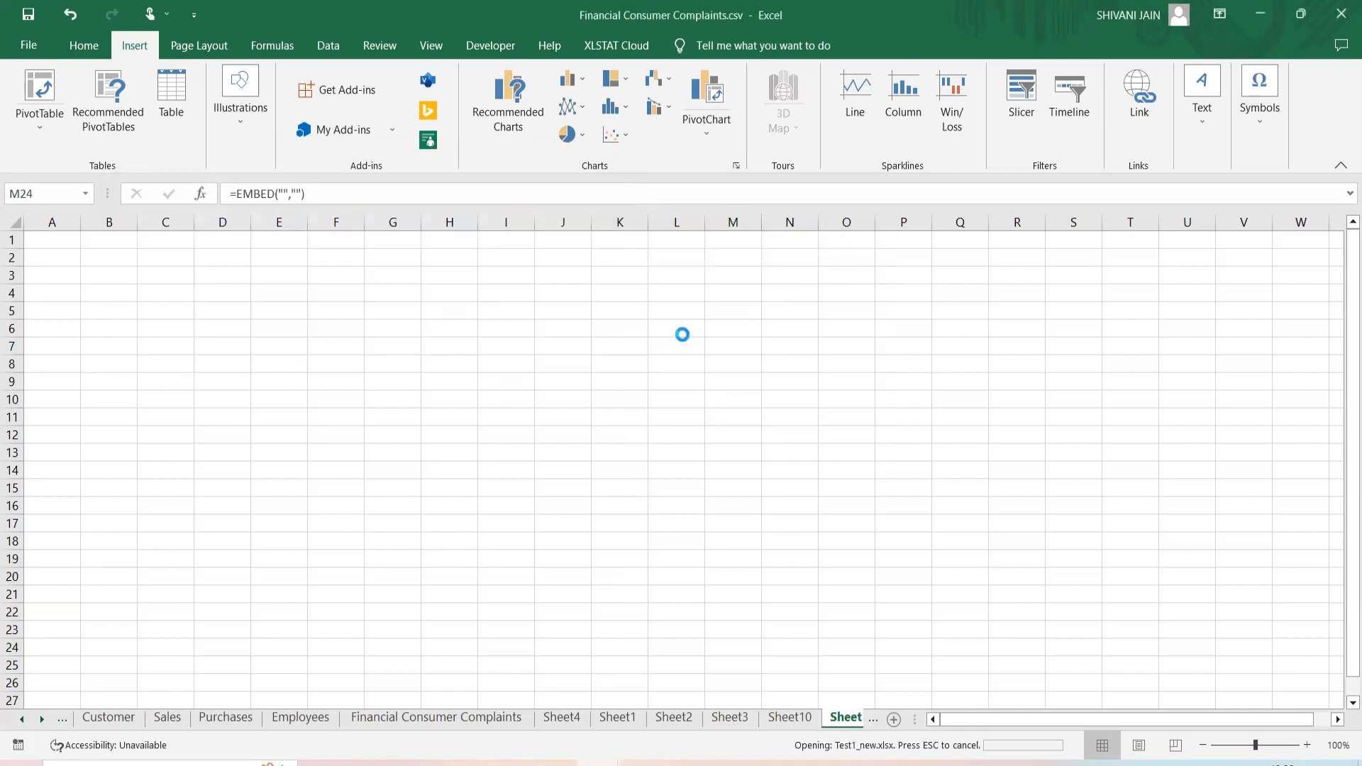
{"action": "mouse_move", "coordinate": [778, 673]}
{"action": "left_mouse_down"}
{"action": "mouse_move", "coordinate": [395, 511]}
{"action": "mouse_move", "coordinate": [319, 462]}
{"action": "mouse_move", "coordinate": [266, 402]}
{"action": "mouse_move", "coordinate": [289, 435]}
{"action": "left_mouse_up"}
{"action": "left_click", "coordinate": [289, 502]}
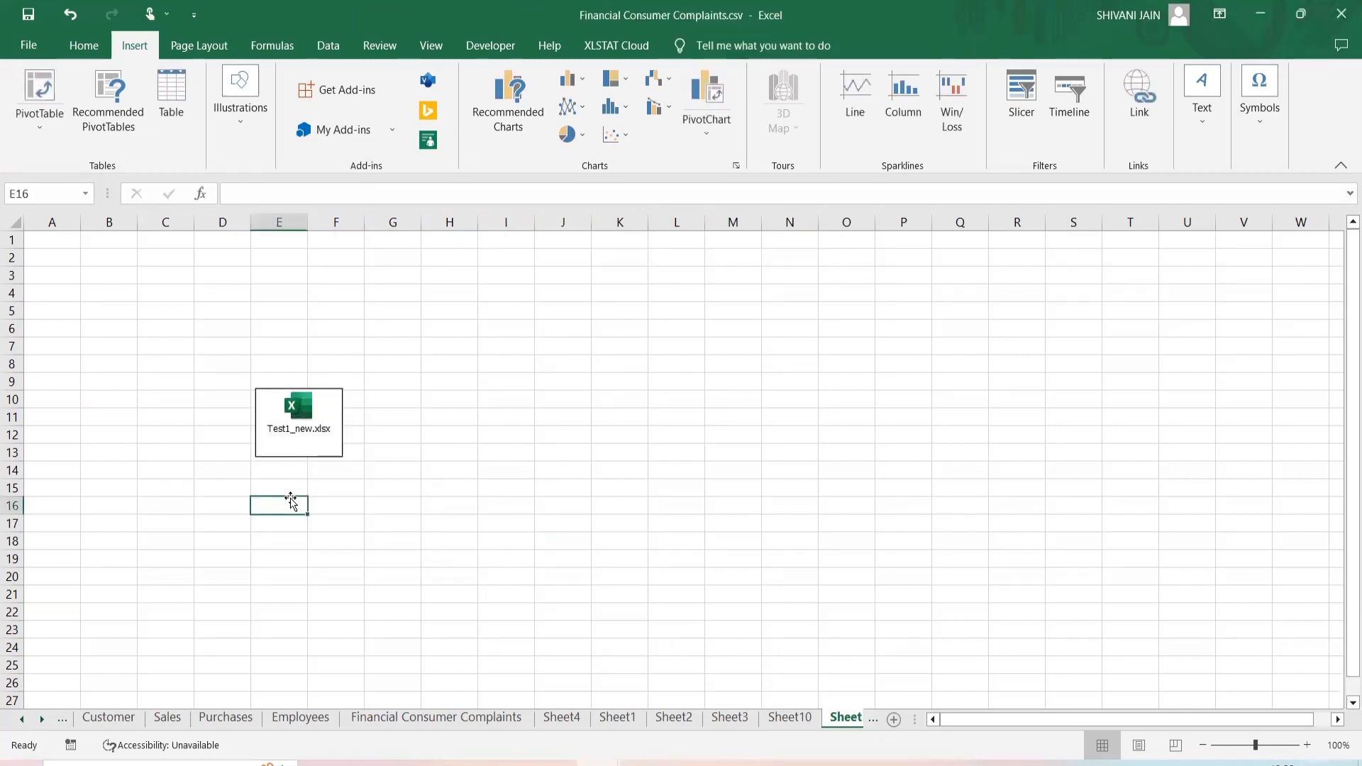